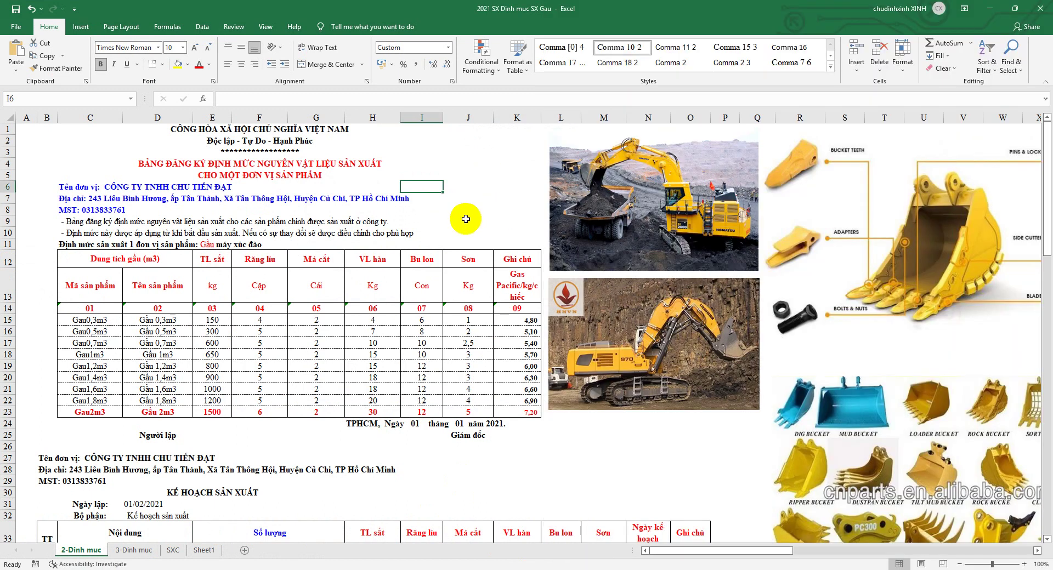
# Examine the material norm sheet: company details, bucket product codes, excavator pictures and the production plan below the table
pyautogui.moveTo(7, 244); pyautogui.dragTo(12, 187)
pyautogui.doubleClick(8, 193)
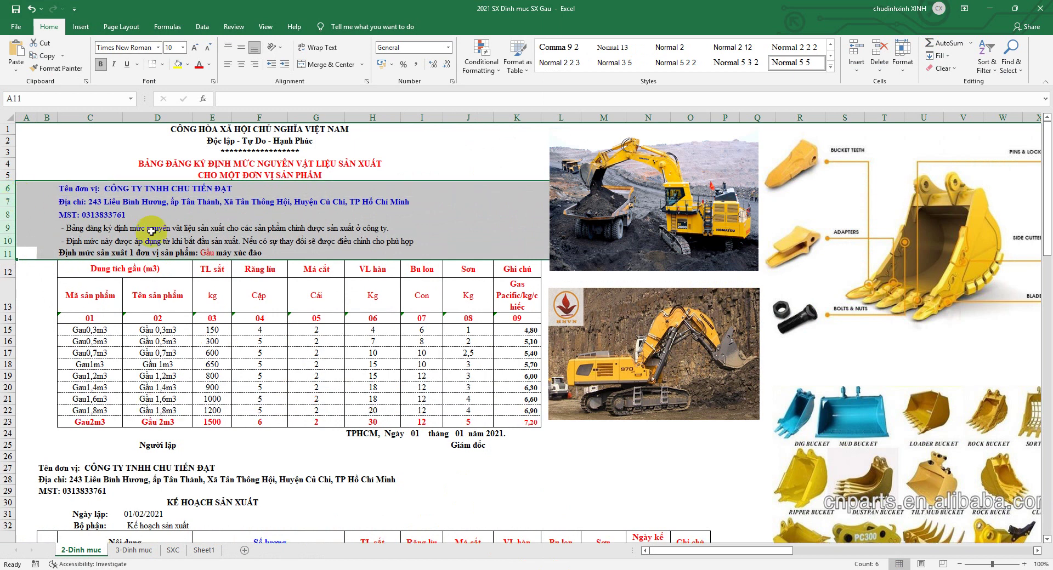
pyautogui.click(422, 227)
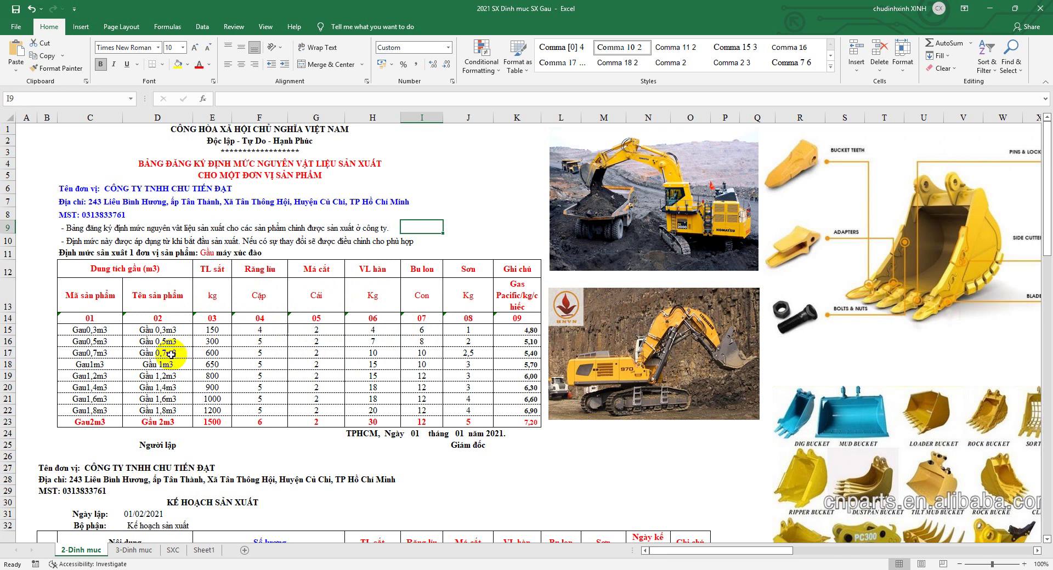
pyautogui.moveTo(101, 329); pyautogui.dragTo(97, 412)
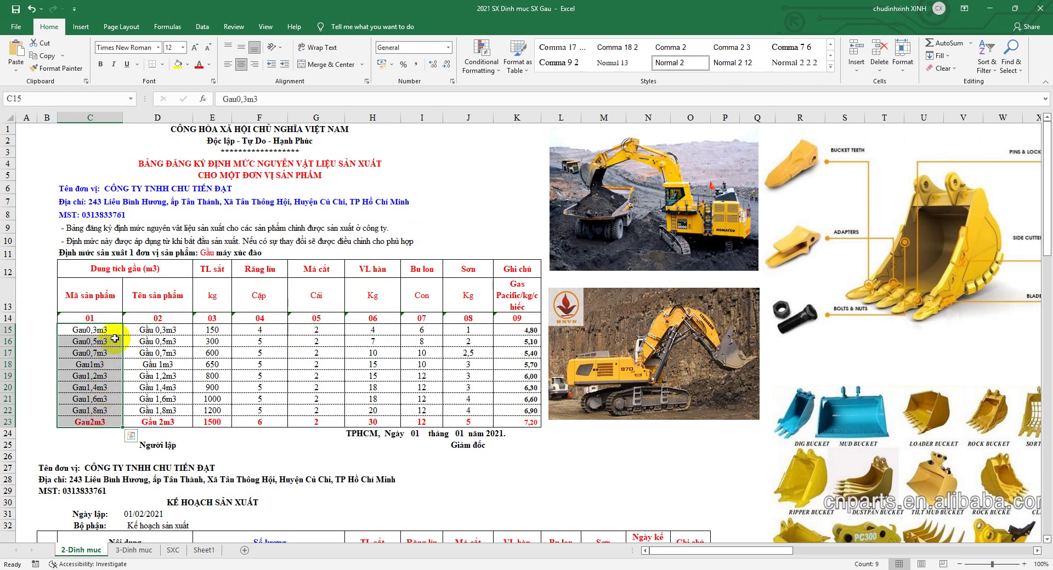
pyautogui.click(144, 331)
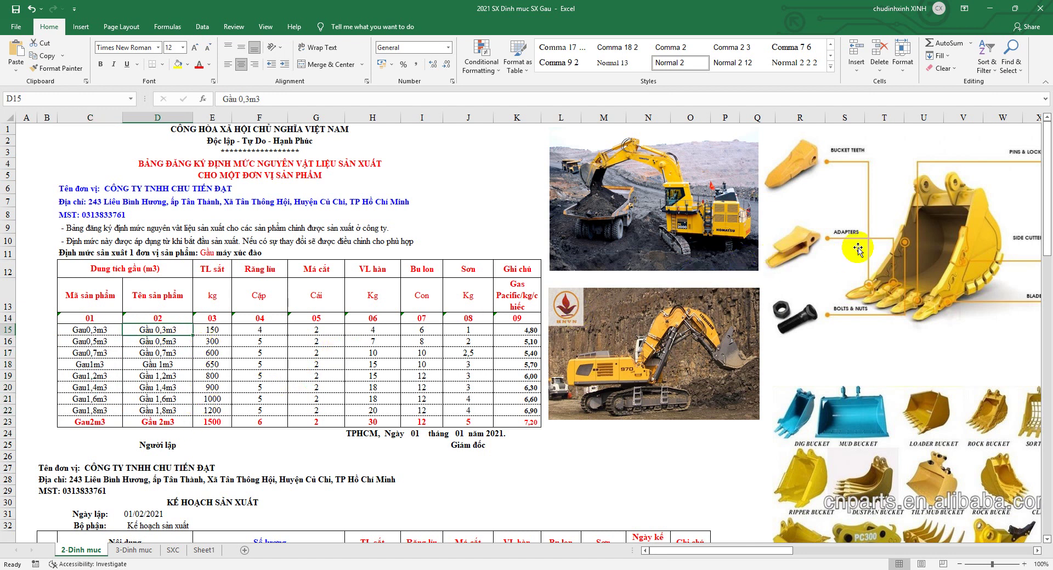
pyautogui.click(705, 228)
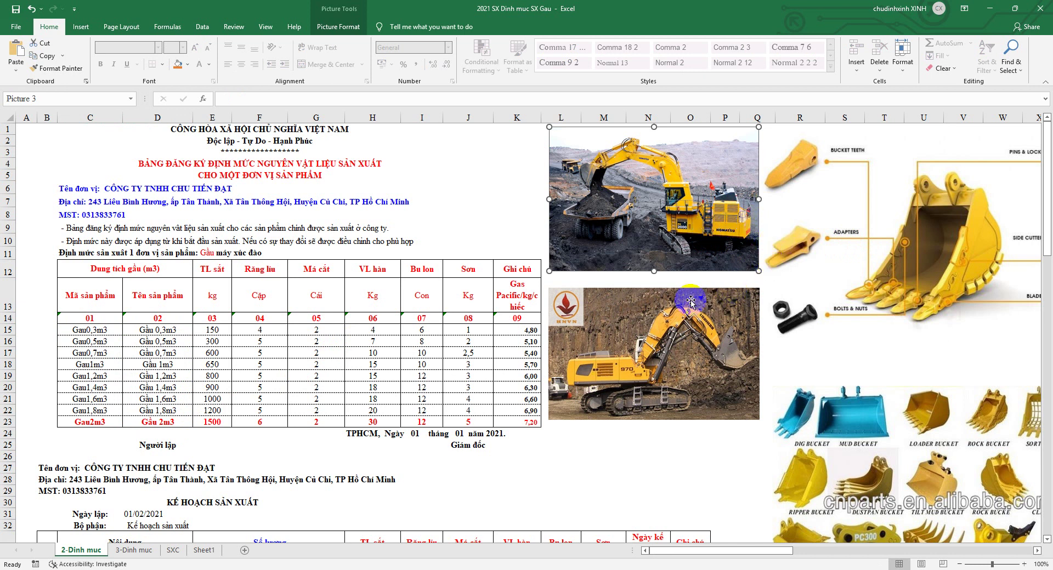
pyautogui.scroll(-3, 912, 379)
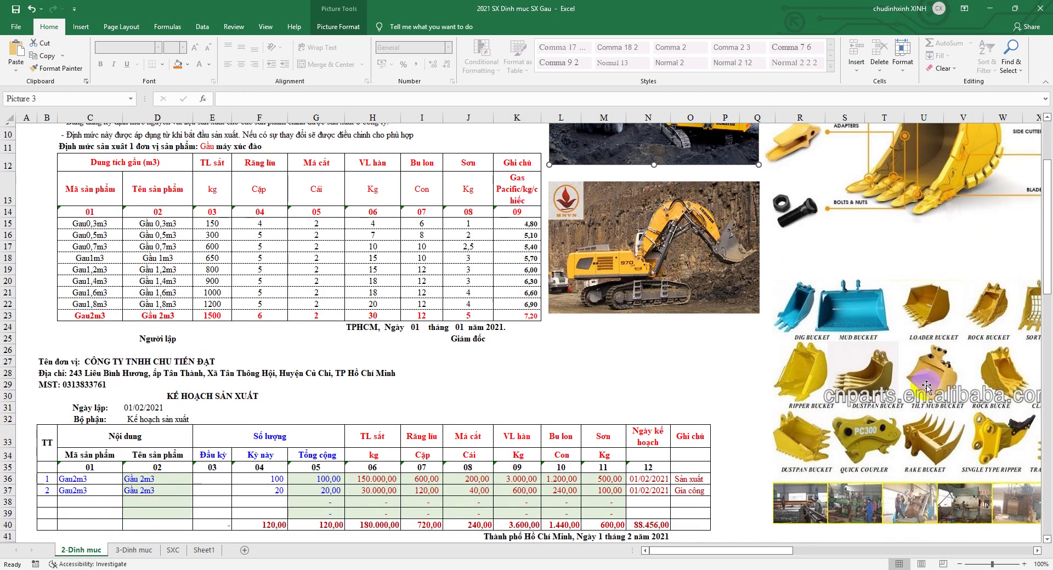
pyautogui.scroll(-2, 906, 460)
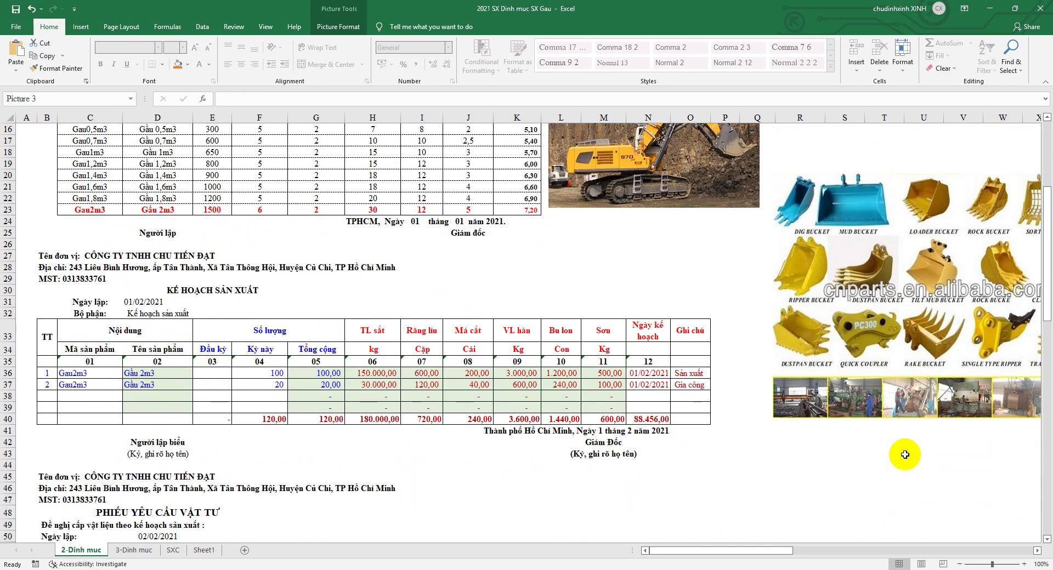
pyautogui.scroll(5, 871, 438)
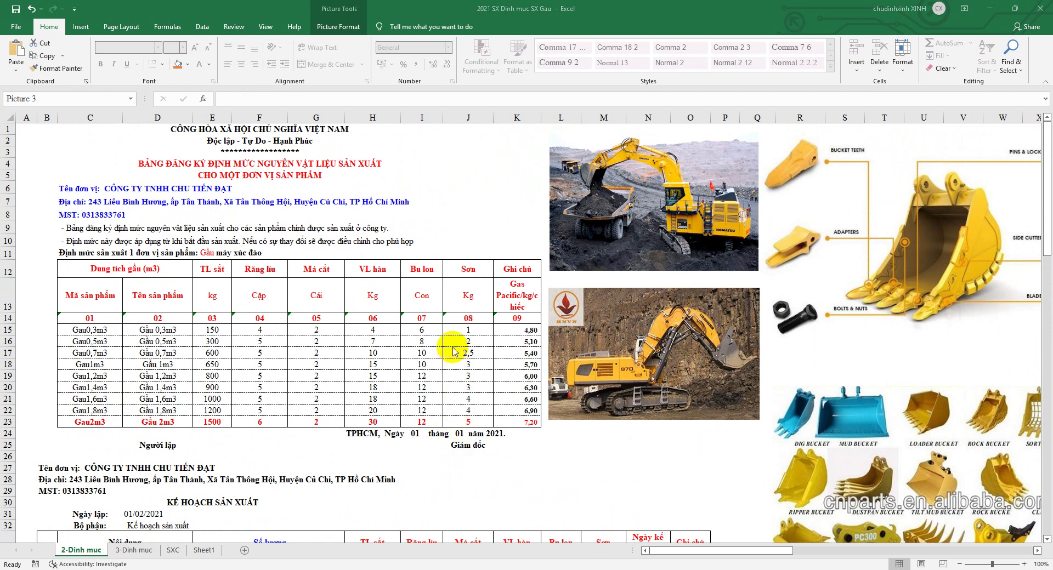
pyautogui.click(633, 565)
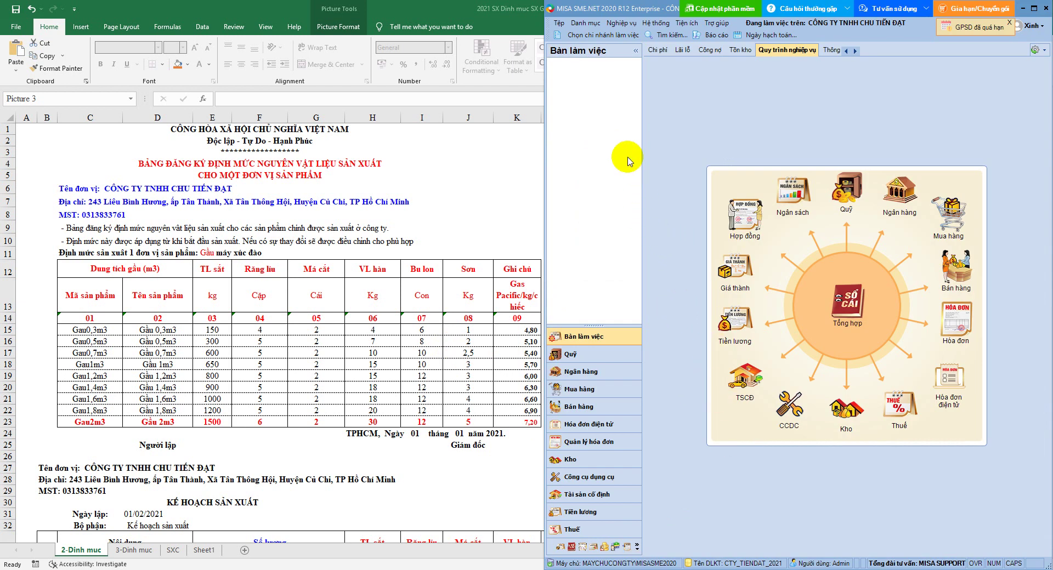
pyautogui.click(590, 26)
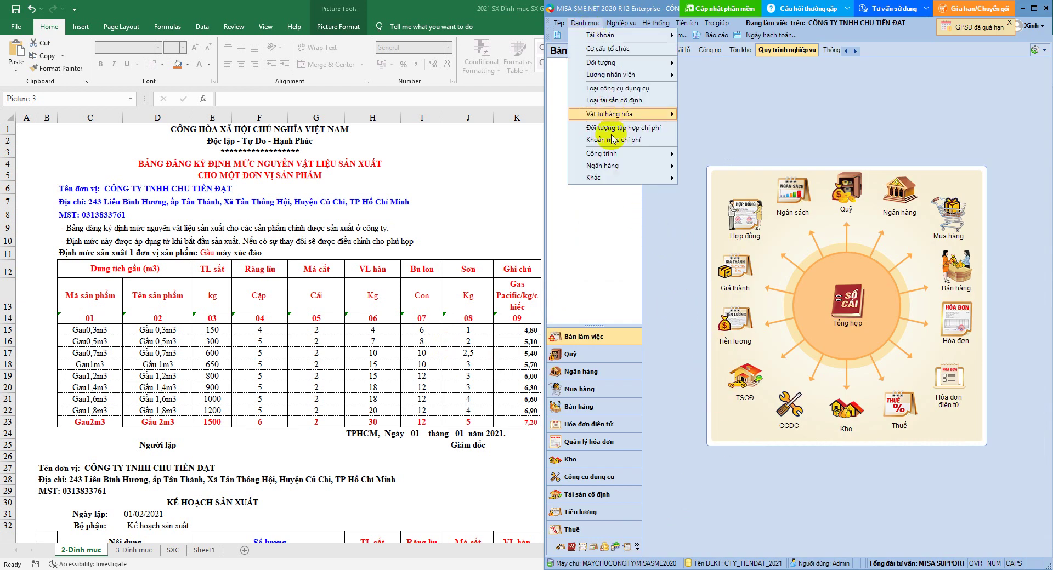
pyautogui.moveTo(616, 116)
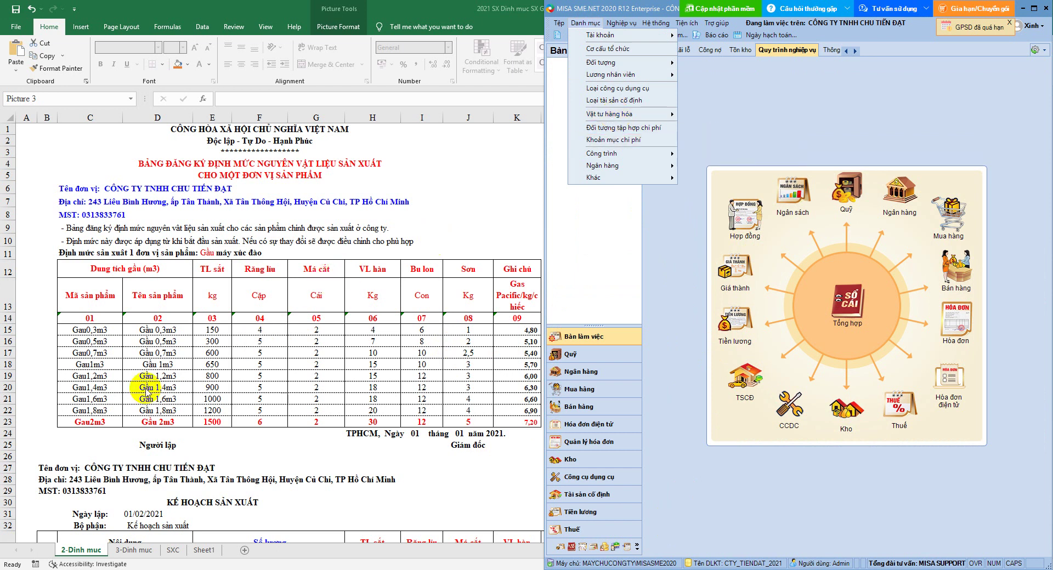
# Colour the text of the Gầu 1,6m3 and Gầu 1,8m3 rows (21 and 22) in the norm table blue
pyautogui.click(8, 412)
pyautogui.moveTo(8, 411); pyautogui.dragTo(9, 399)
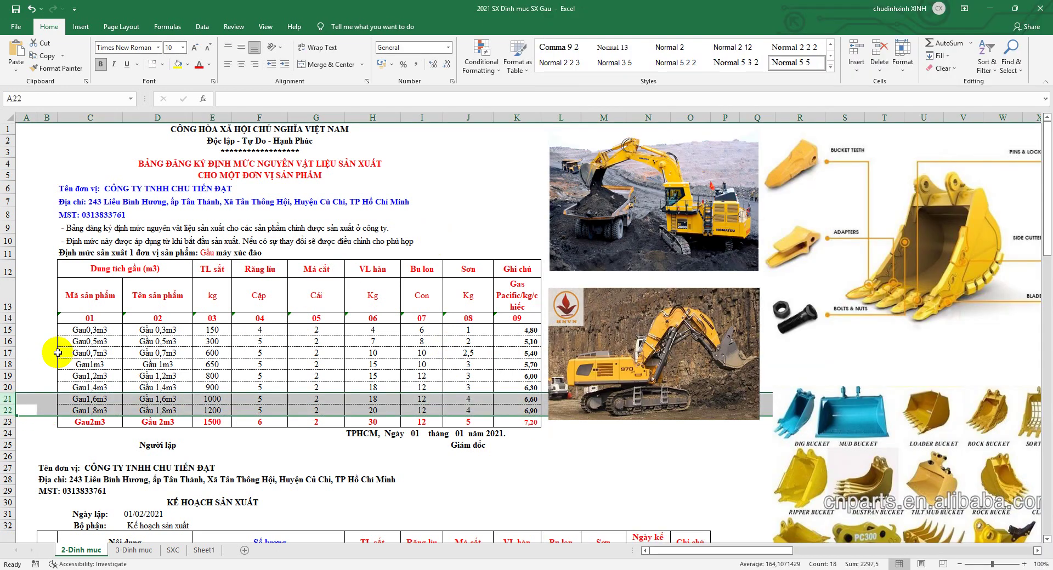
pyautogui.click(209, 64)
pyautogui.click(199, 185)
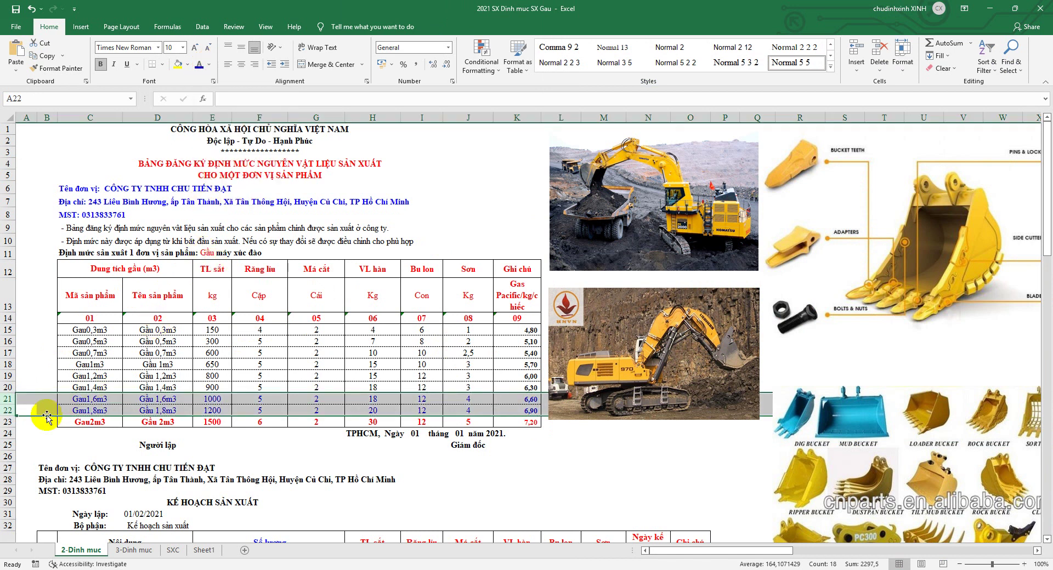
pyautogui.click(7, 423)
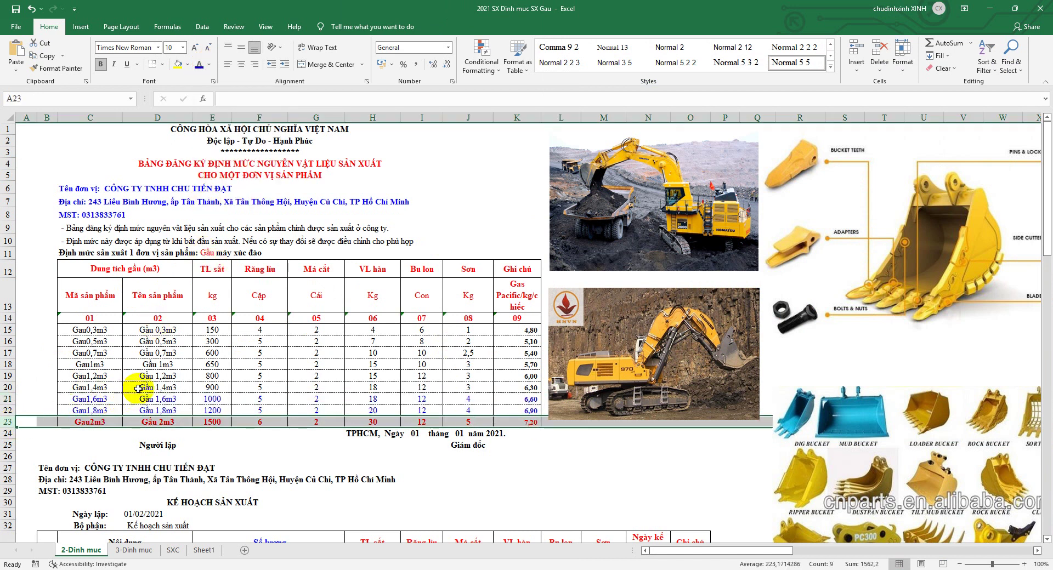
pyautogui.moveTo(7, 410); pyautogui.dragTo(7, 398)
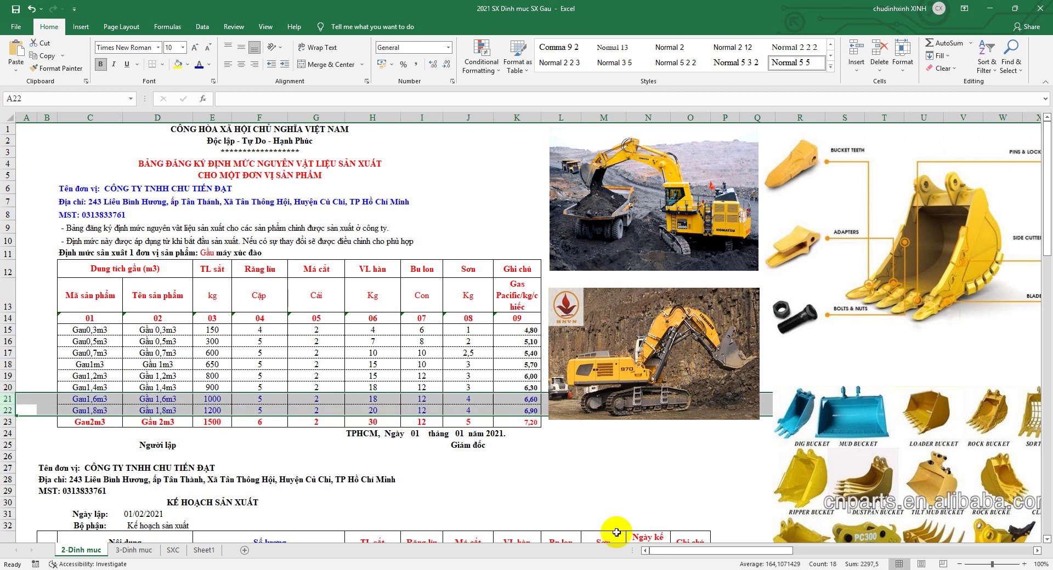
# Resize the Excel window to fill half the screen beside MISA SME, with the norm table visible through column K
pyautogui.click(612, 567)
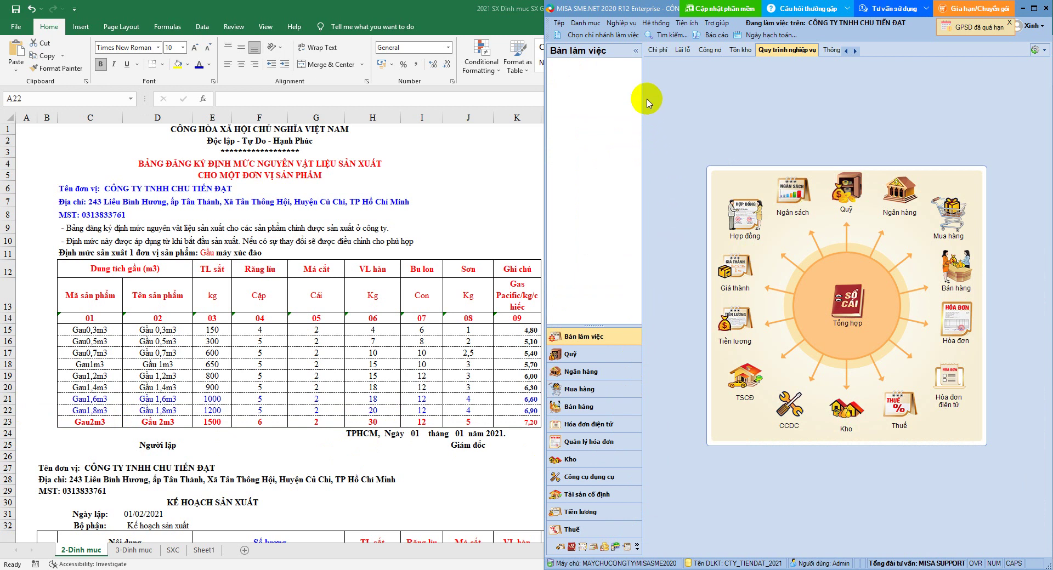
pyautogui.doubleClick(477, 15)
pyautogui.click(1014, 9)
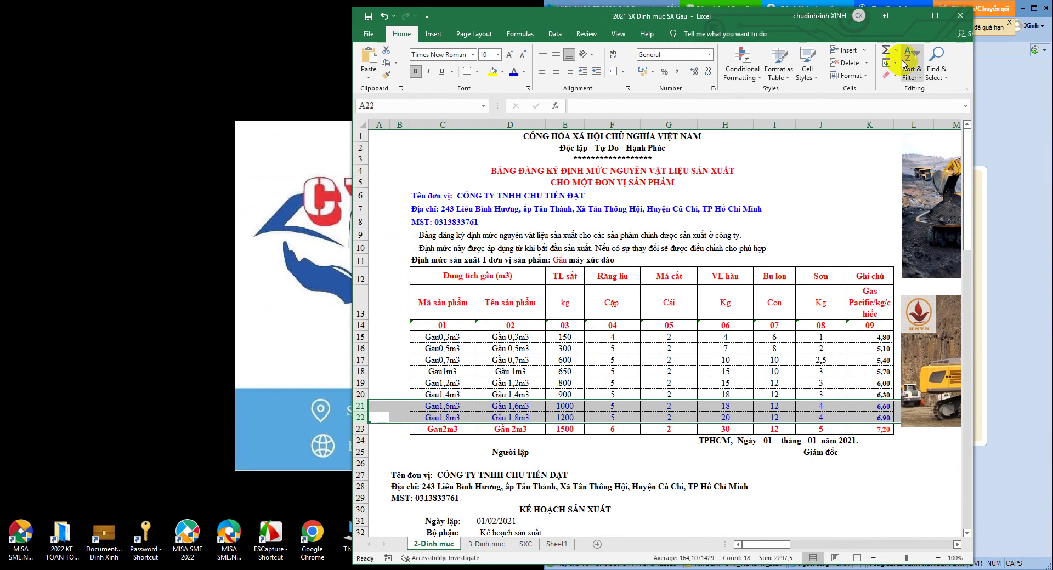
pyautogui.moveTo(757, 27); pyautogui.dragTo(409, 23)
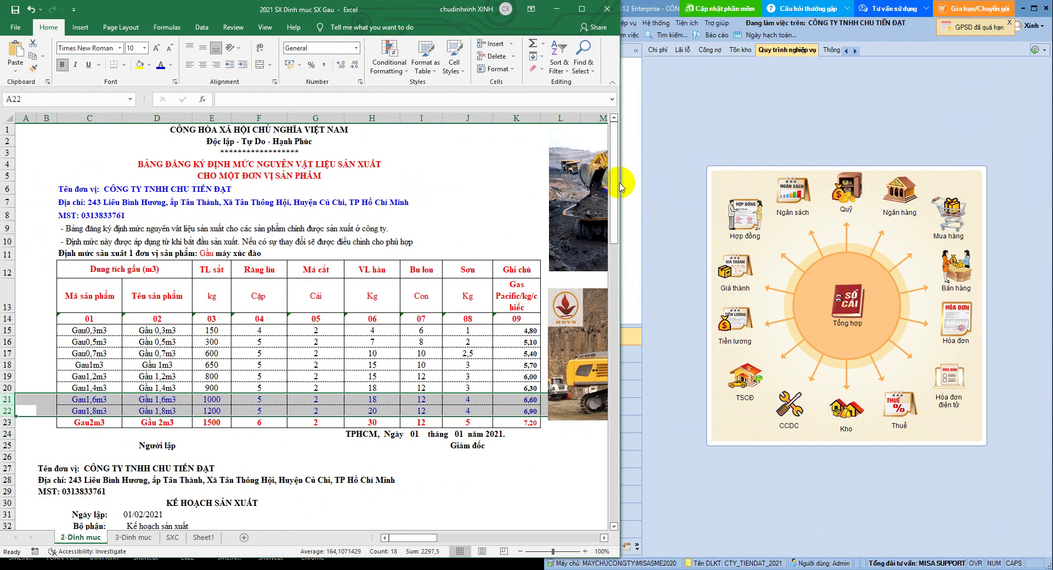
pyautogui.moveTo(620, 186); pyautogui.dragTo(547, 182)
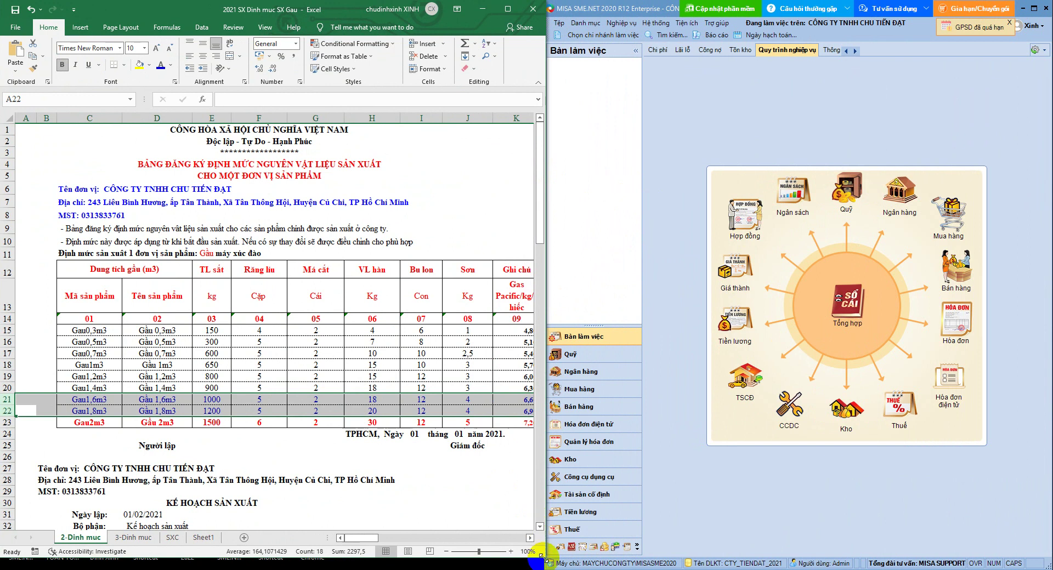
pyautogui.moveTo(543, 559); pyautogui.dragTo(544, 569)
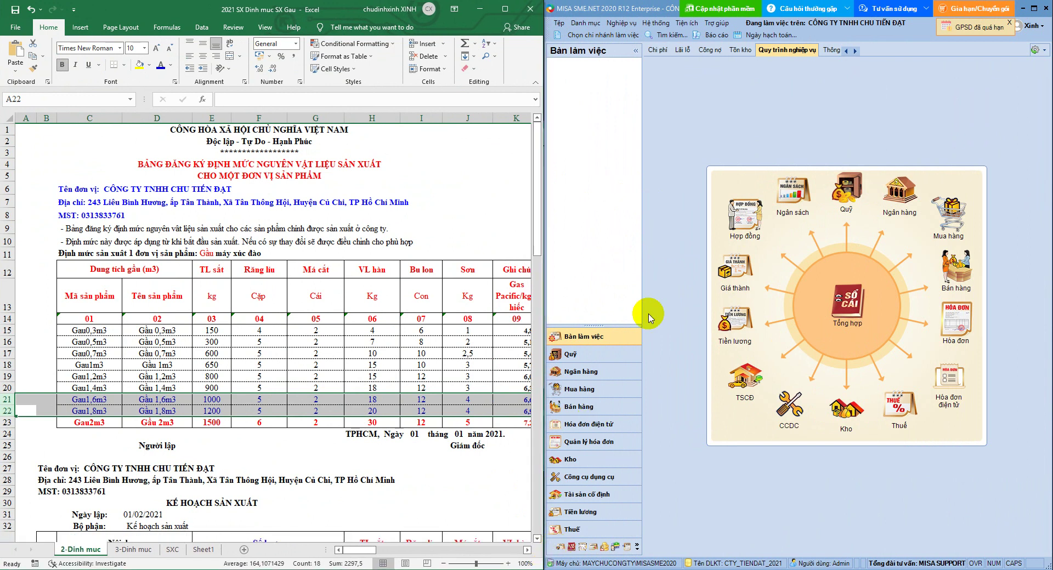
pyautogui.click(527, 550)
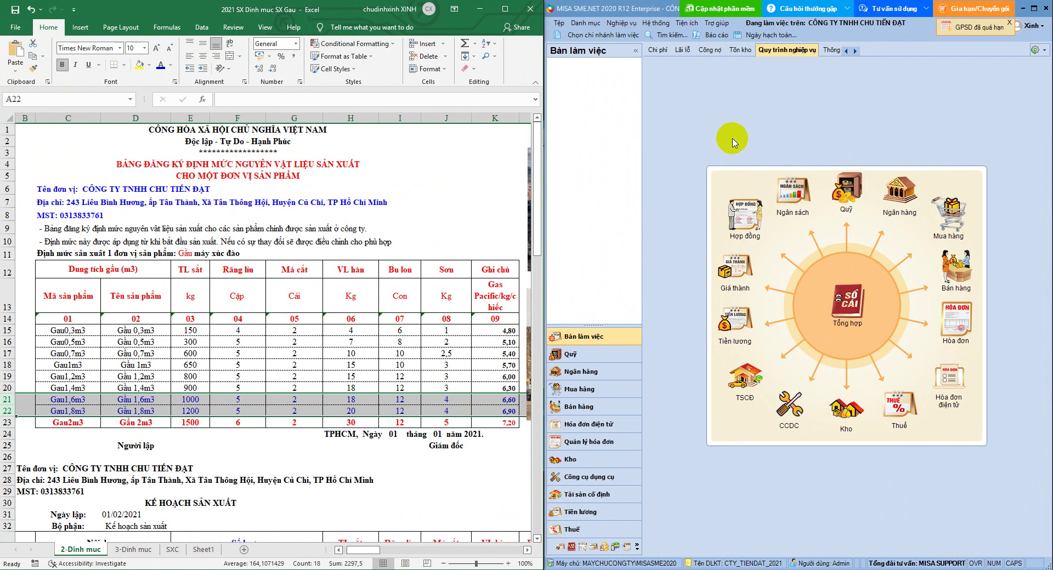
# In MISA SME, open the Vật tư hàng hóa list and start adding a new item
pyautogui.click(586, 23)
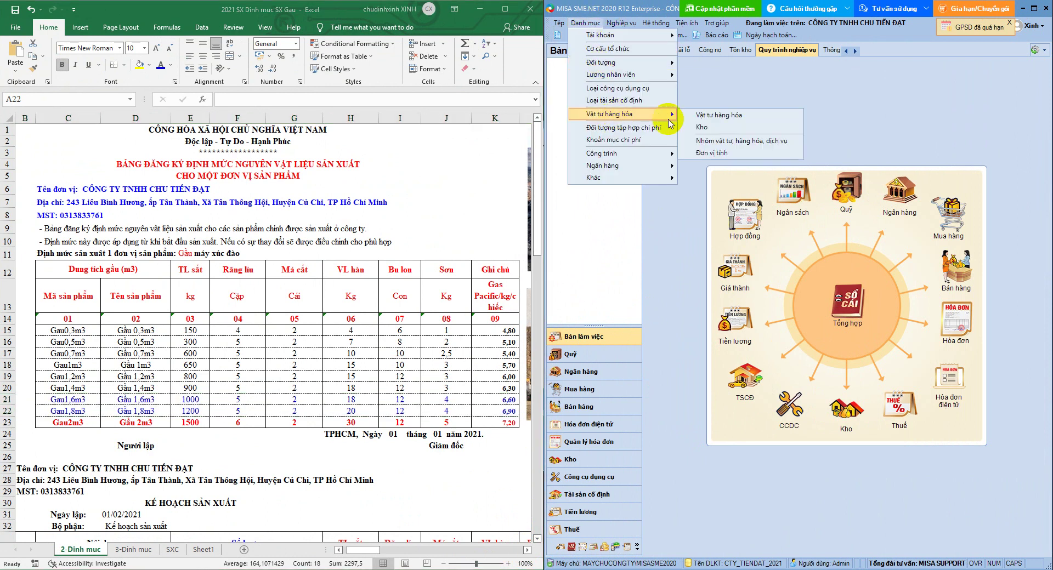
pyautogui.click(712, 113)
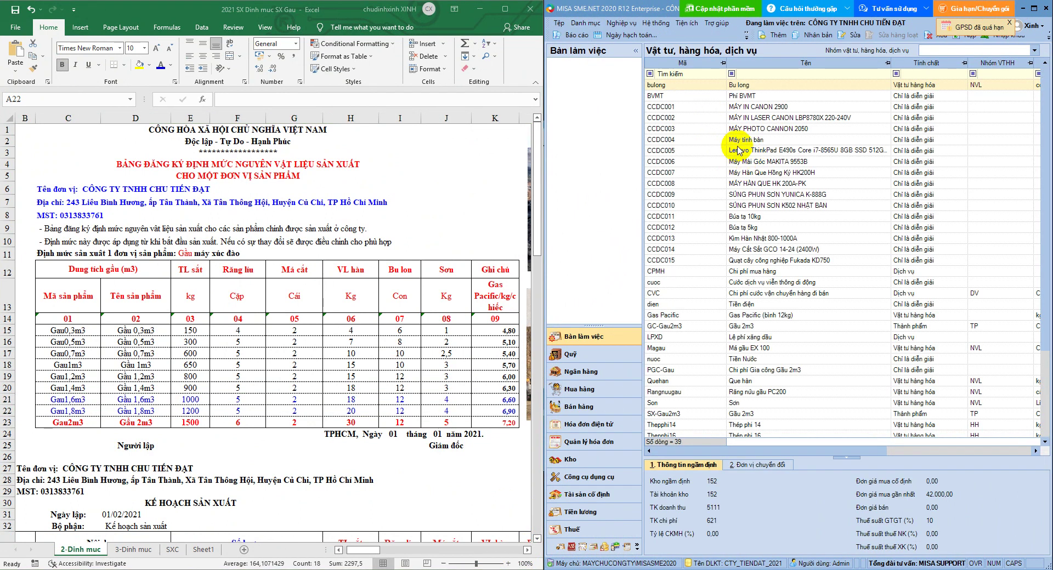
pyautogui.click(774, 36)
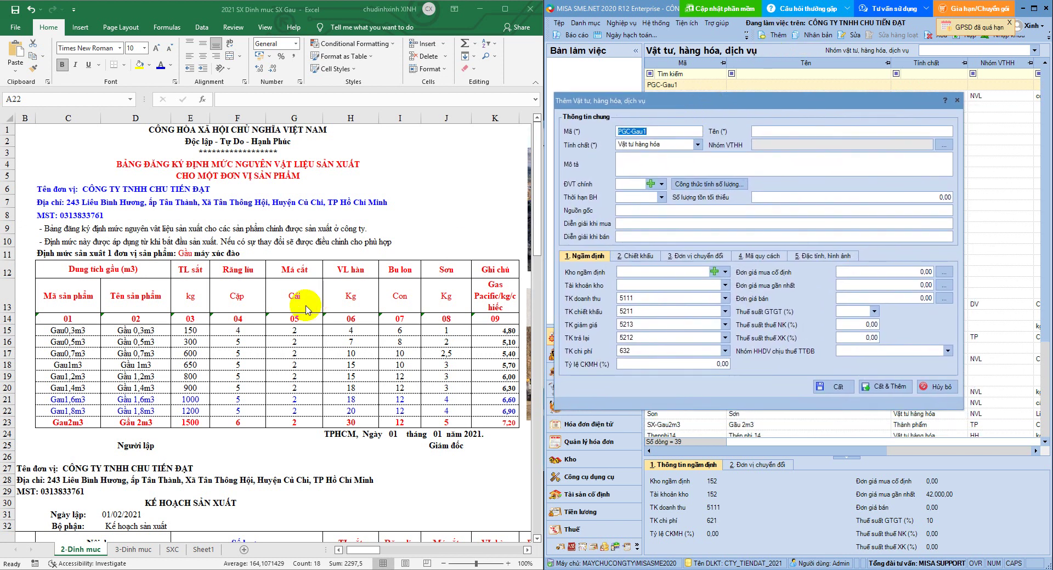
# Fill the new item's code with Gau1,8m3 and its name with Gầu 1,8m3, copied from row 22 of the Excel norm table
pyautogui.click(76, 399)
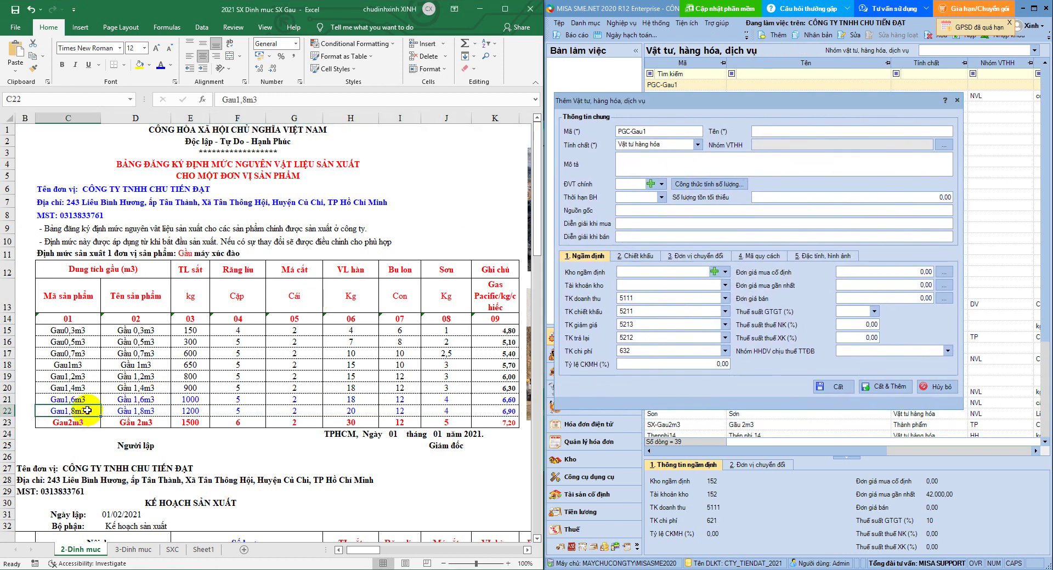
pyautogui.hotkey('ctrl', 'c')
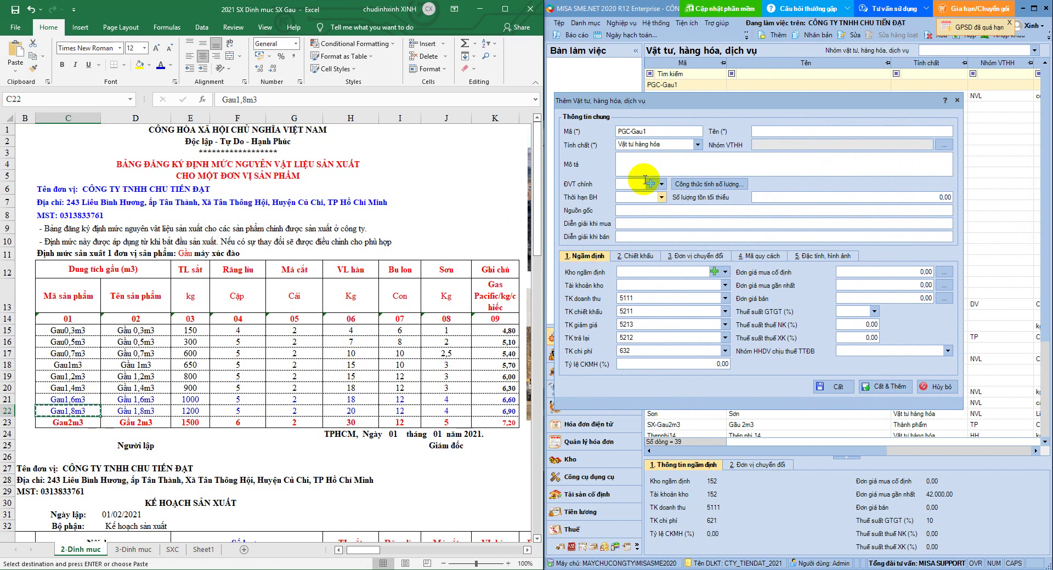
pyautogui.click(648, 133)
pyautogui.hotkey('ctrl', 'v')
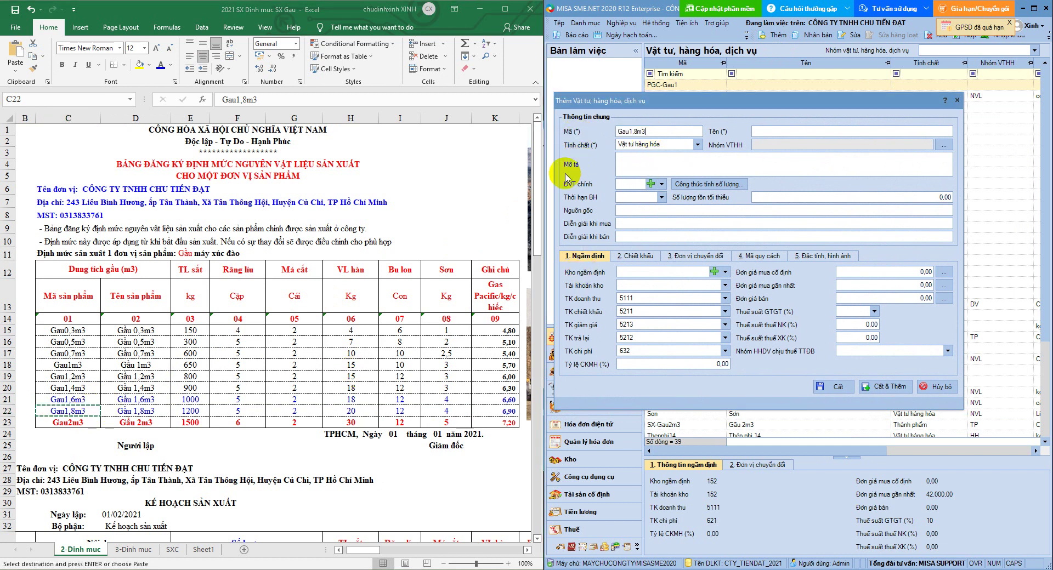
pyautogui.click(145, 411)
pyautogui.rightClick(145, 412)
pyautogui.click(173, 169)
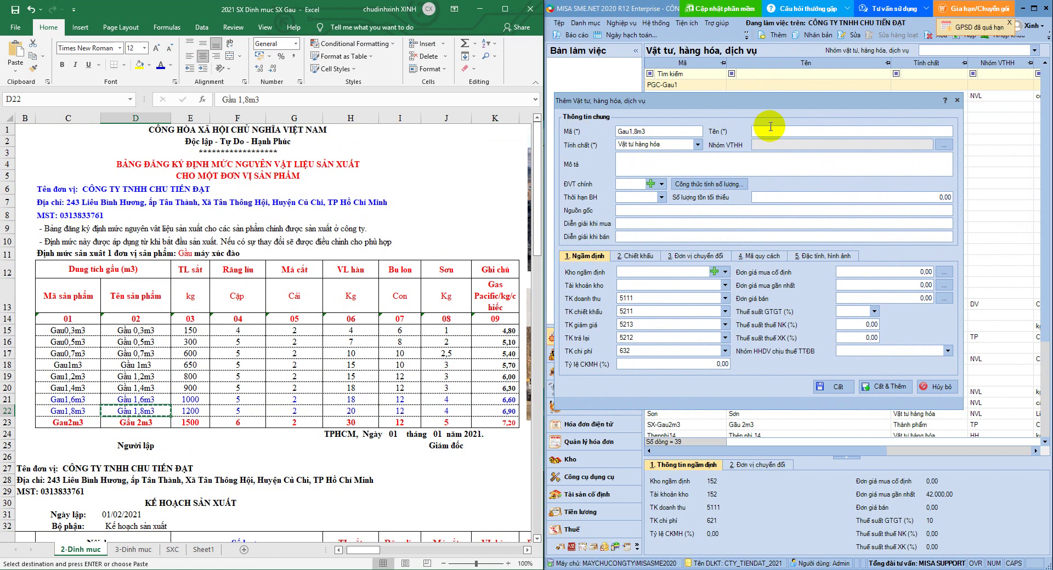
pyautogui.click(762, 132)
pyautogui.hotkey('ctrl', 'v')
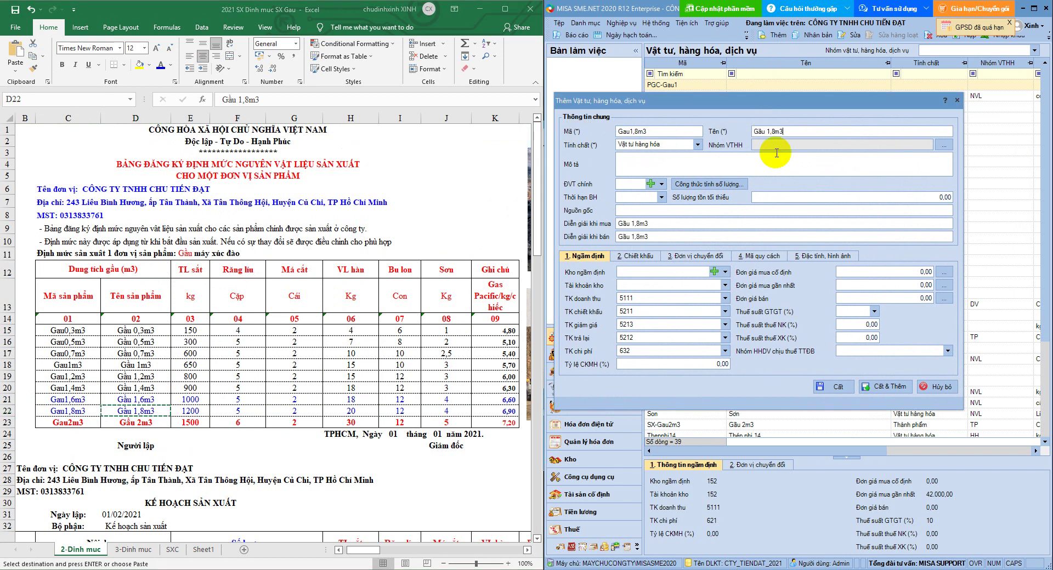
# Set the new item's property (Tính chất) to Thành phẩm and assign it to item group TP
pyautogui.click(697, 144)
pyautogui.click(661, 163)
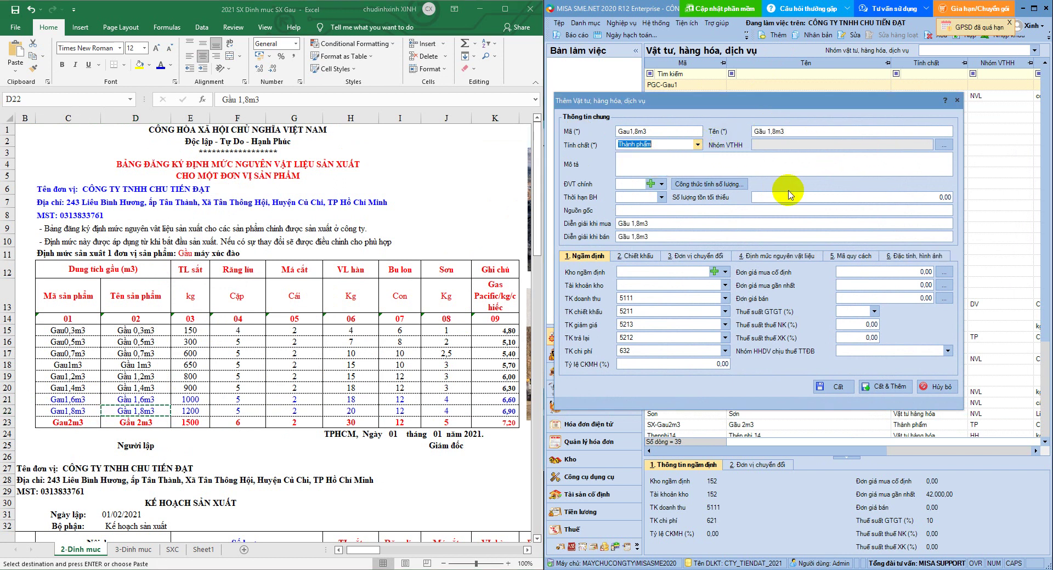
pyautogui.click(944, 145)
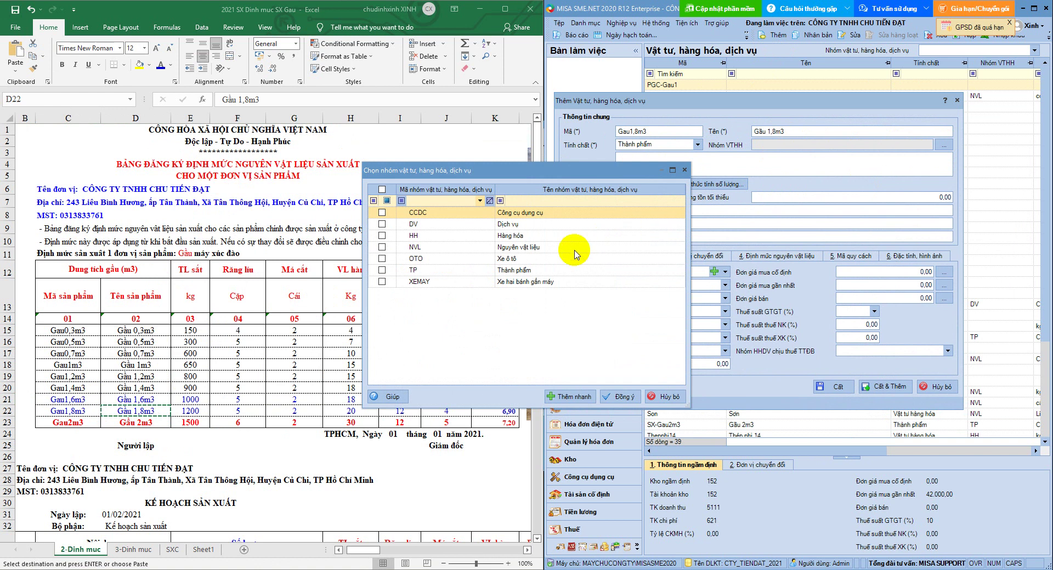
pyautogui.click(382, 269)
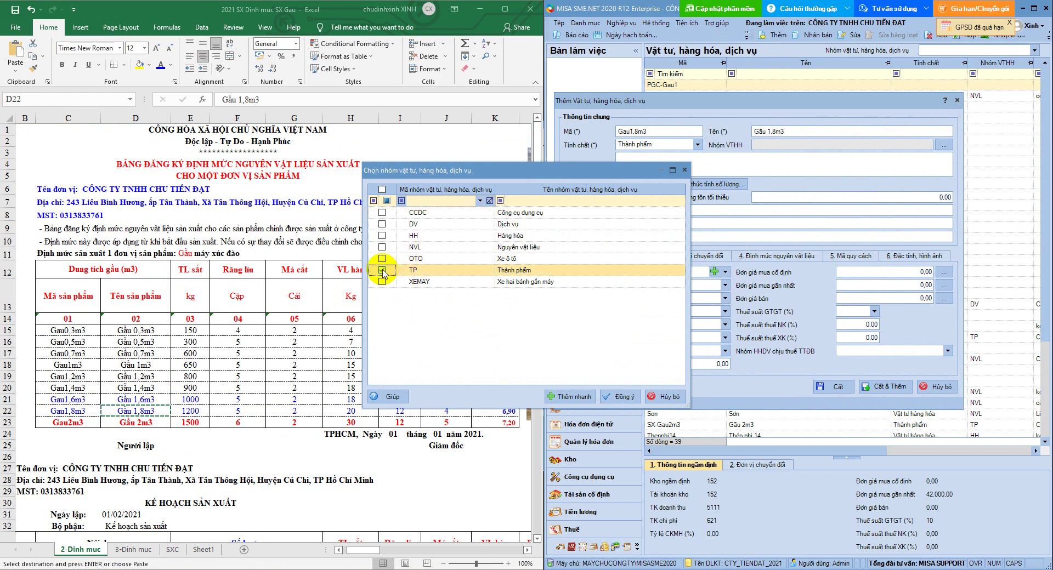
pyautogui.click(623, 397)
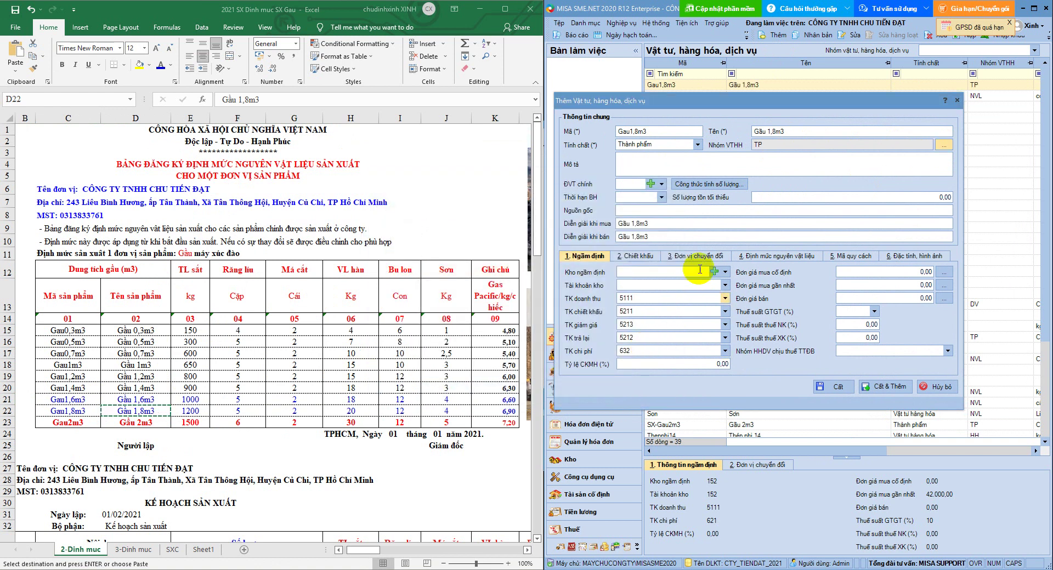
# Set the new item's main unit (ĐVT chính) to Chiếc
pyautogui.click(632, 184)
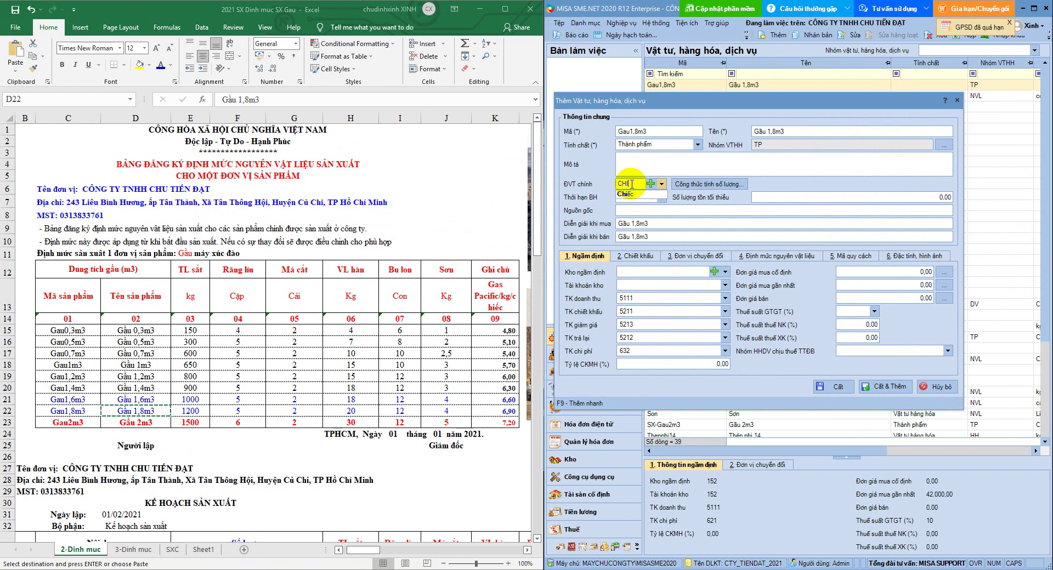
pyautogui.press('BackSpace')
pyautogui.press('BackSpace')
pyautogui.press('BackSpace')
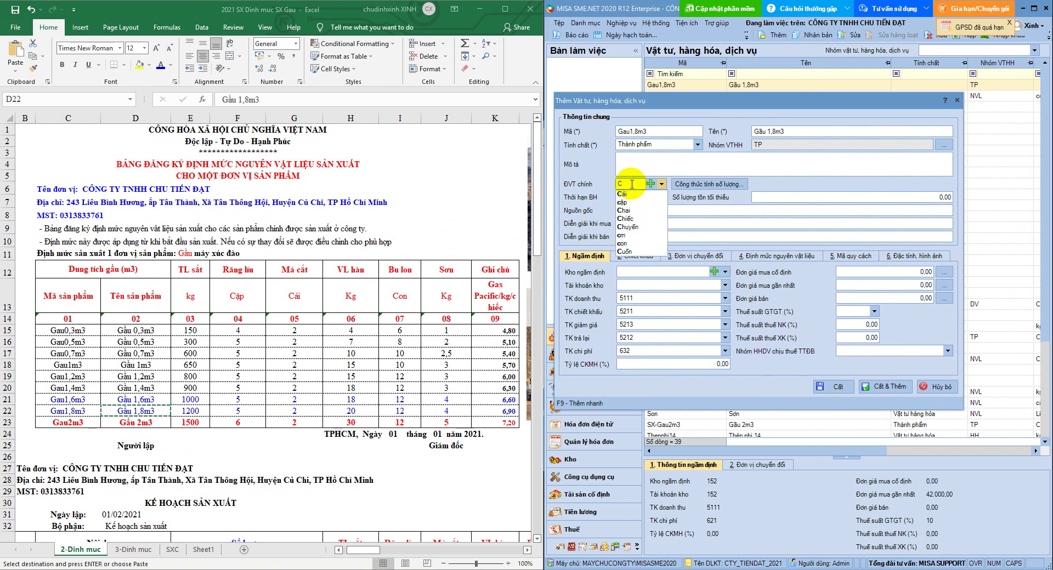
pyautogui.click(628, 218)
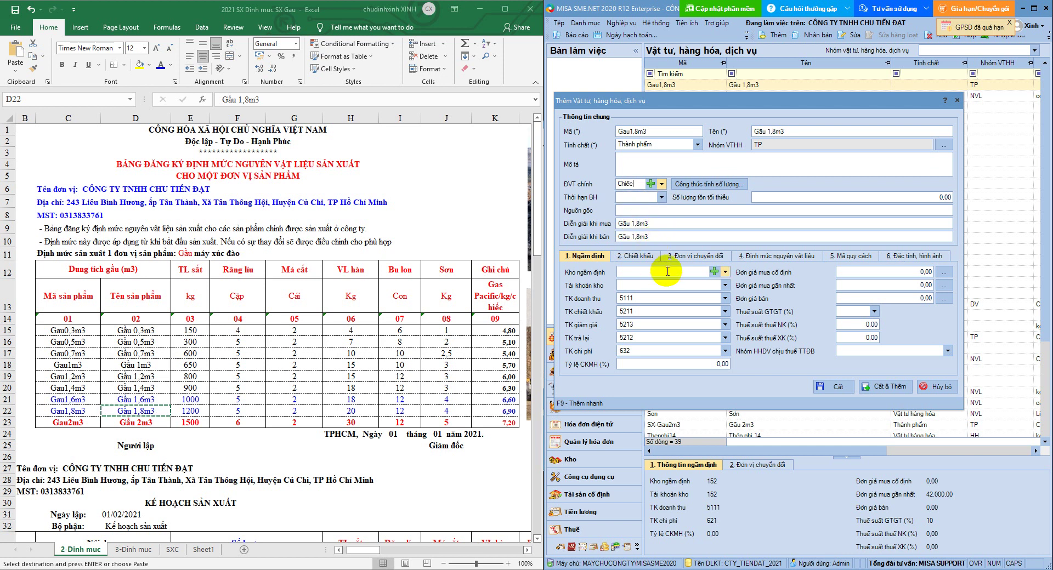
# Fill the item's defaults with warehouse 155SX, stock account 1551 and a VAT rate (Thuế suất GTGT) of 10%
pyautogui.click(689, 272)
pyautogui.write('155')
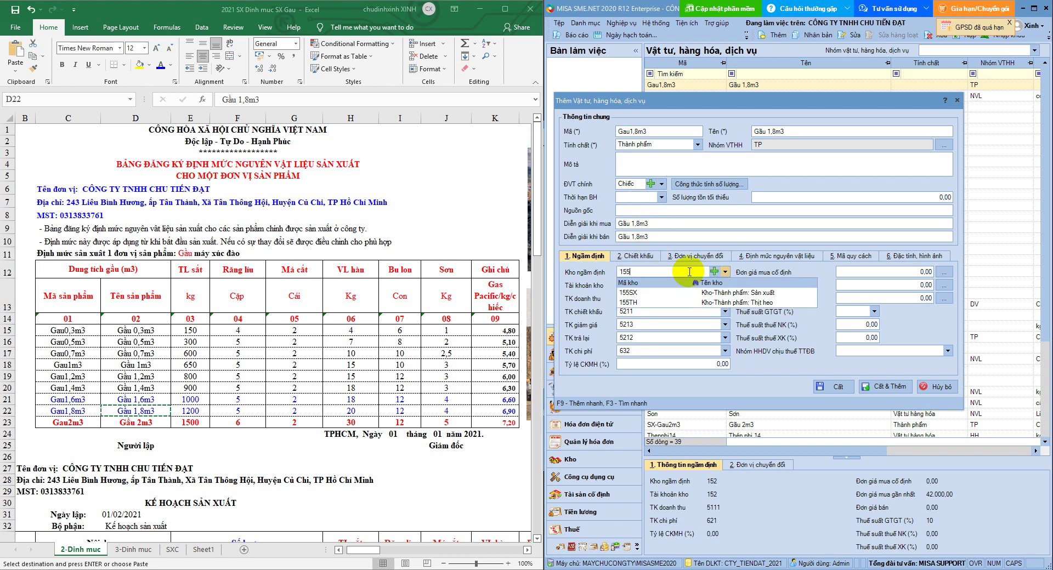
pyautogui.click(643, 298)
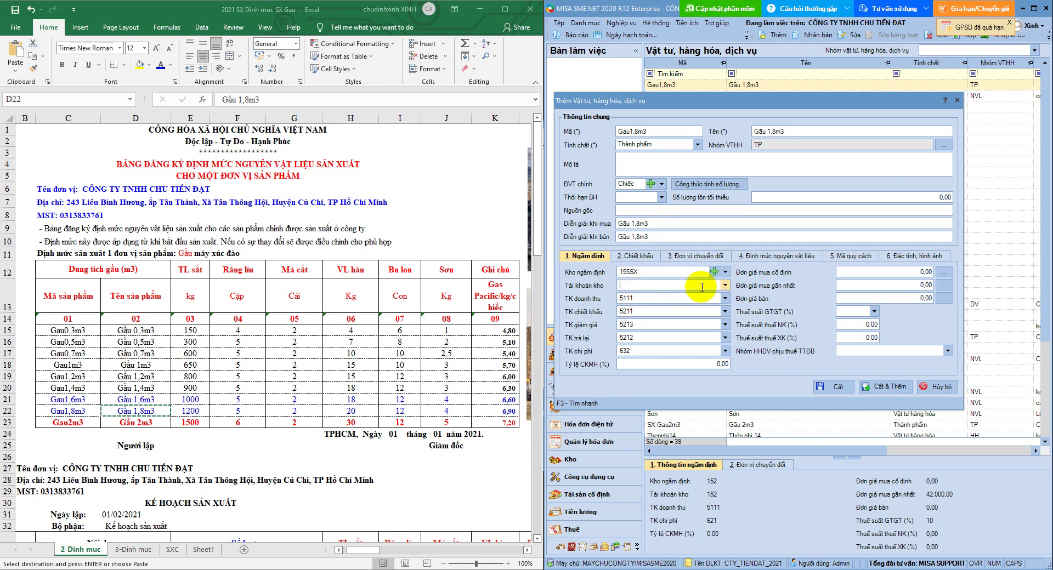
pyautogui.write('15')
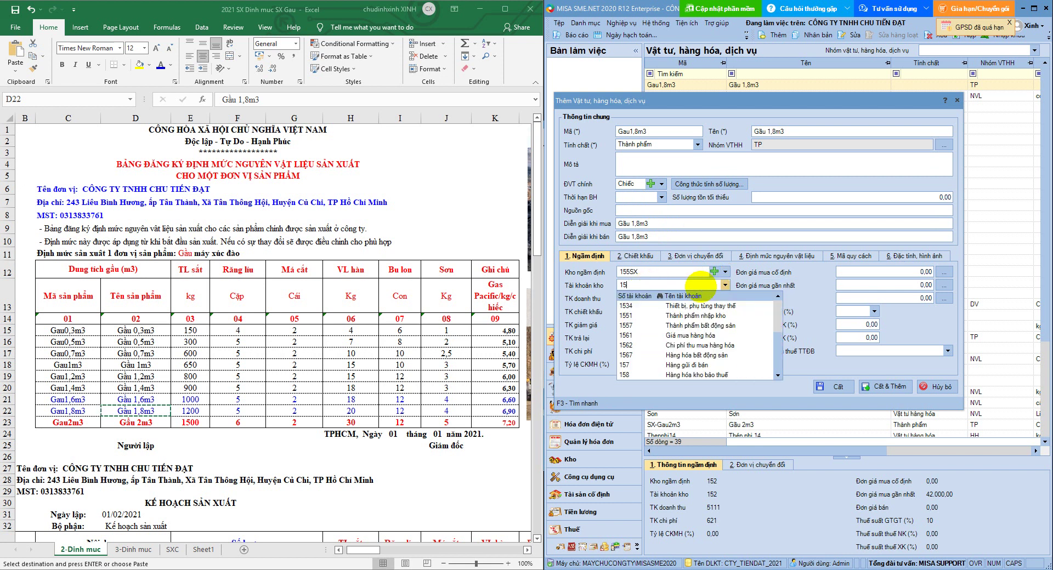
pyautogui.click(662, 316)
pyautogui.click(725, 285)
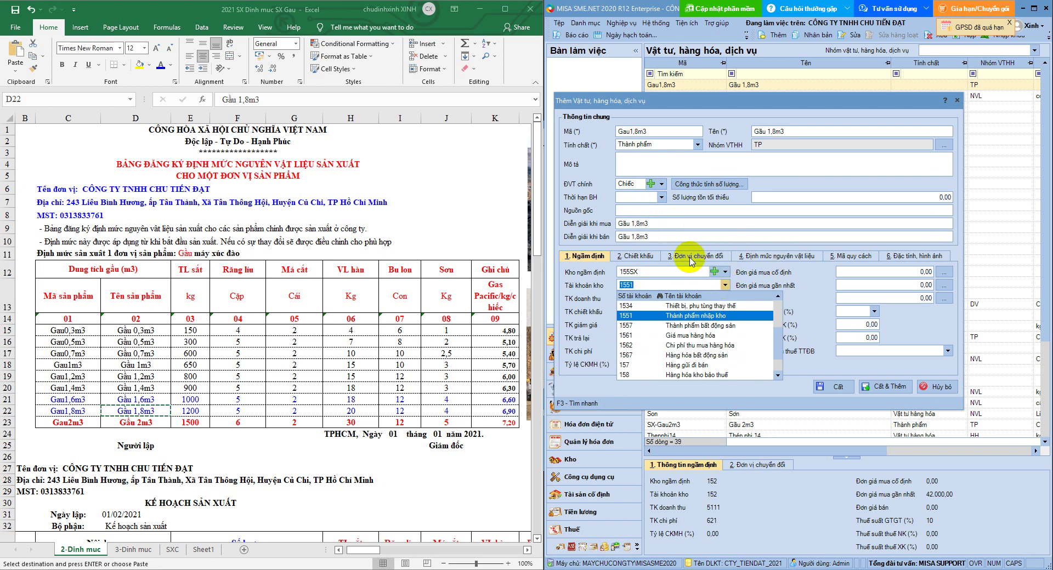
pyautogui.click(771, 261)
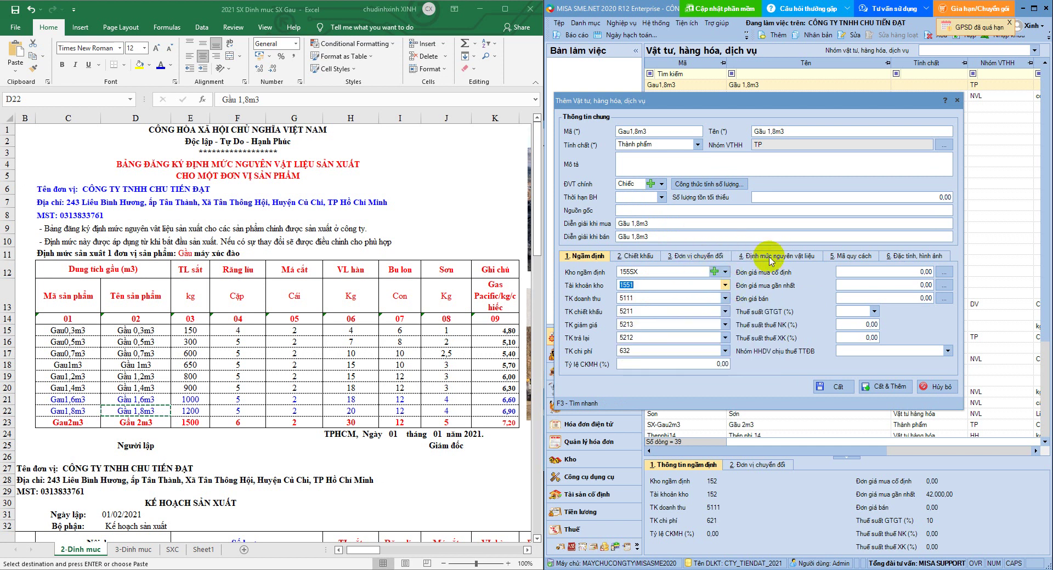
pyautogui.click(874, 311)
pyautogui.click(847, 336)
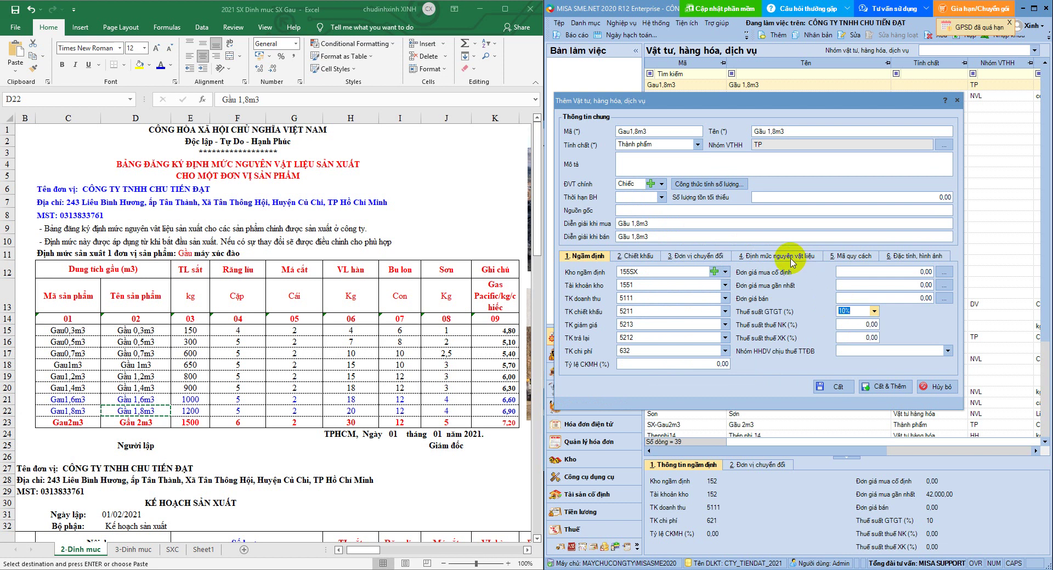
# Check the material columns of the Excel norm table and add Theptam as the first material in the item's Định mức nguyên vật liệu
pyautogui.click(791, 260)
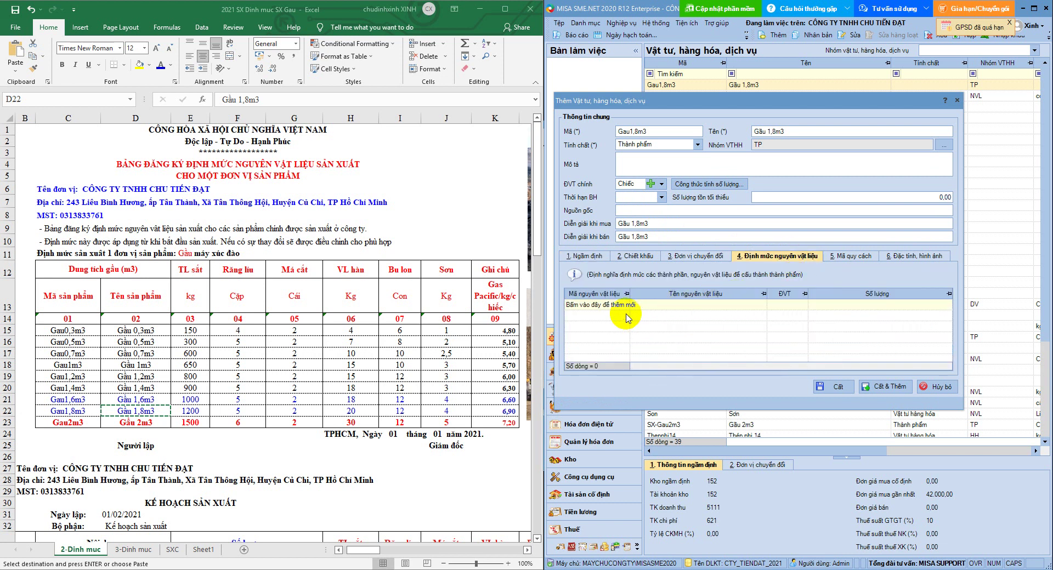
pyautogui.moveTo(192, 270); pyautogui.dragTo(468, 412)
pyautogui.click(262, 423)
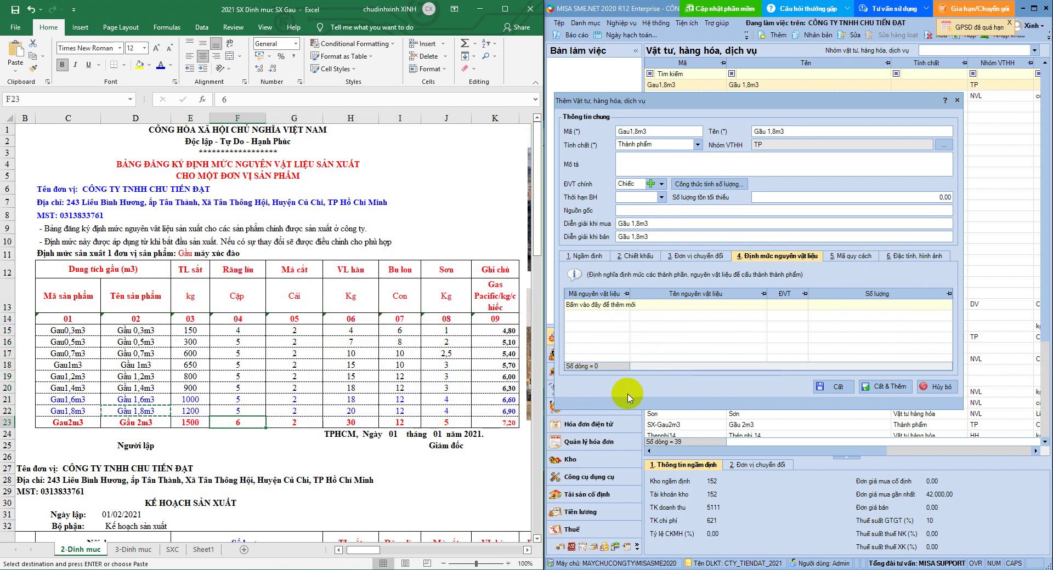
pyautogui.moveTo(192, 272); pyautogui.dragTo(195, 410)
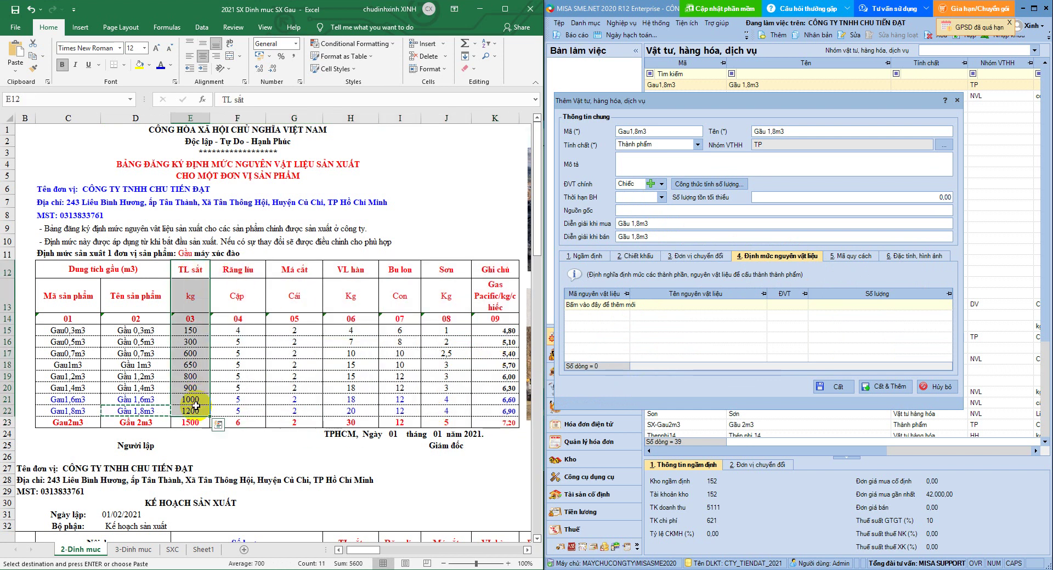
pyautogui.click(626, 305)
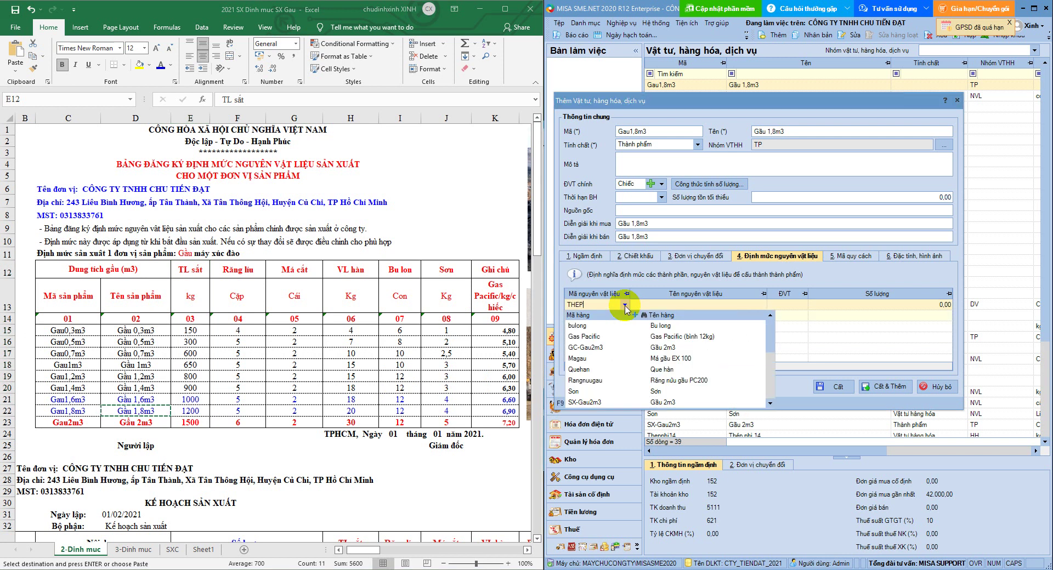
pyautogui.write('THEP')
pyautogui.click(589, 369)
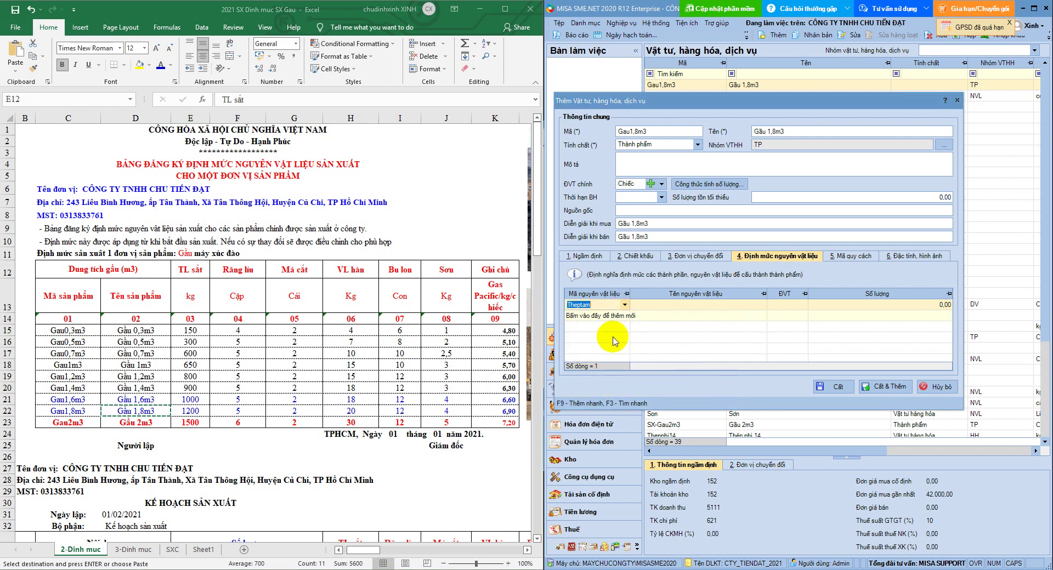
# Add the bucket teeth Rangnuugau and the bucket cheek Magau as the second and third materials of the norm
pyautogui.click(610, 316)
pyautogui.click(625, 317)
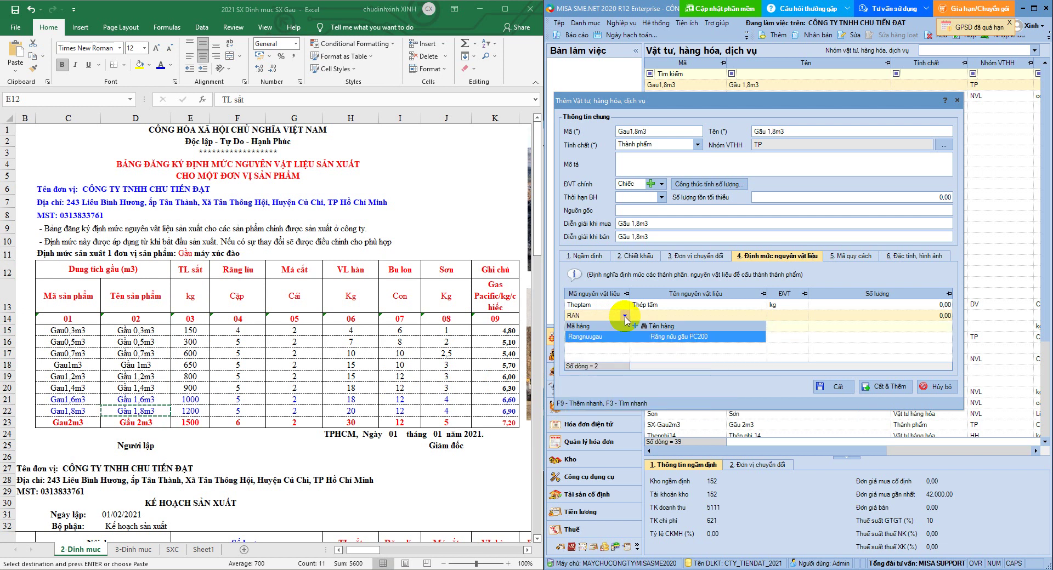
pyautogui.click(596, 329)
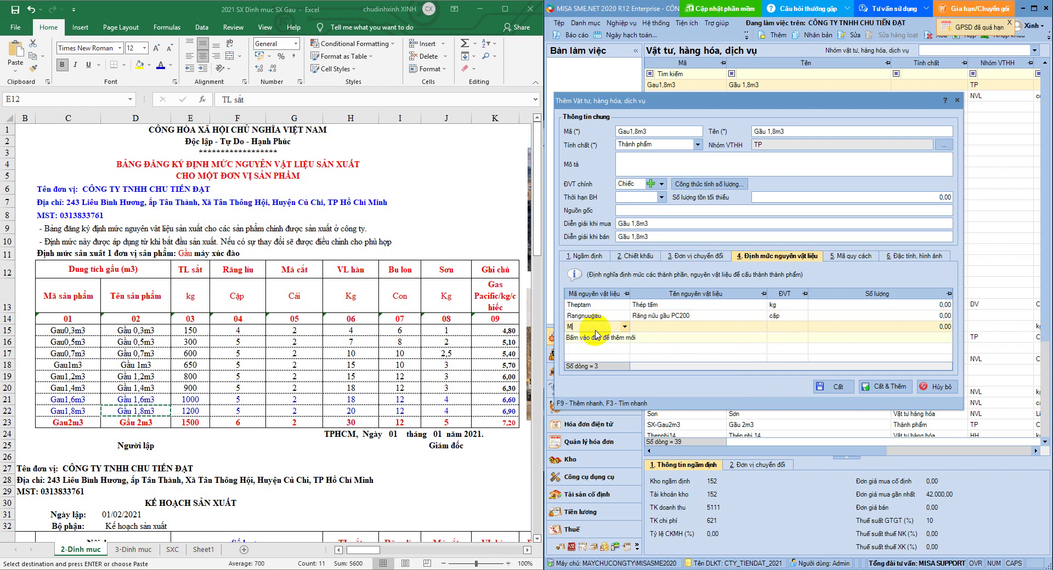
pyautogui.write('MA')
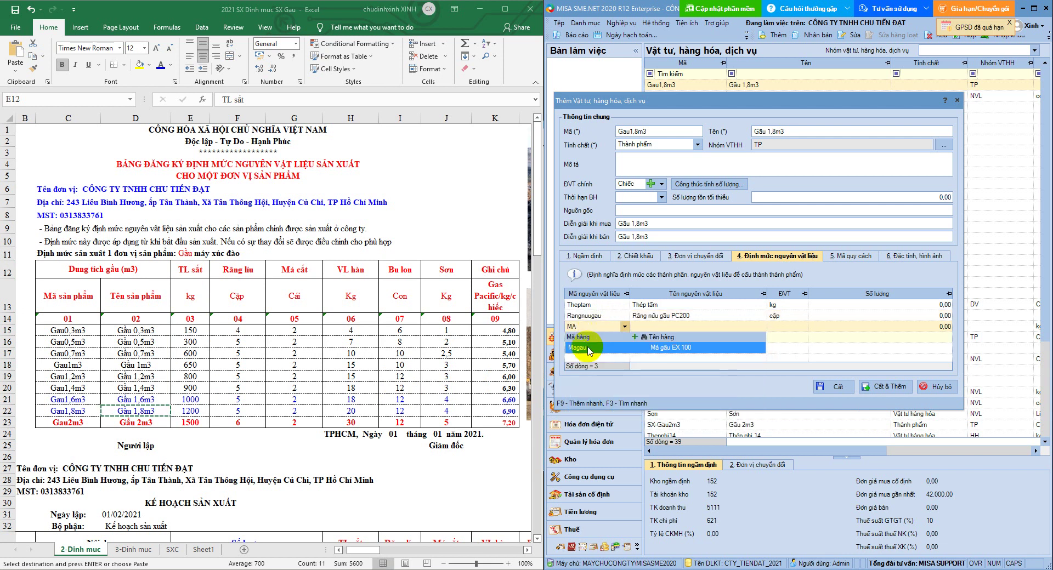
pyautogui.click(588, 349)
# Add Quehan, bulong and Son as further materials in the item's norm list
pyautogui.click(592, 337)
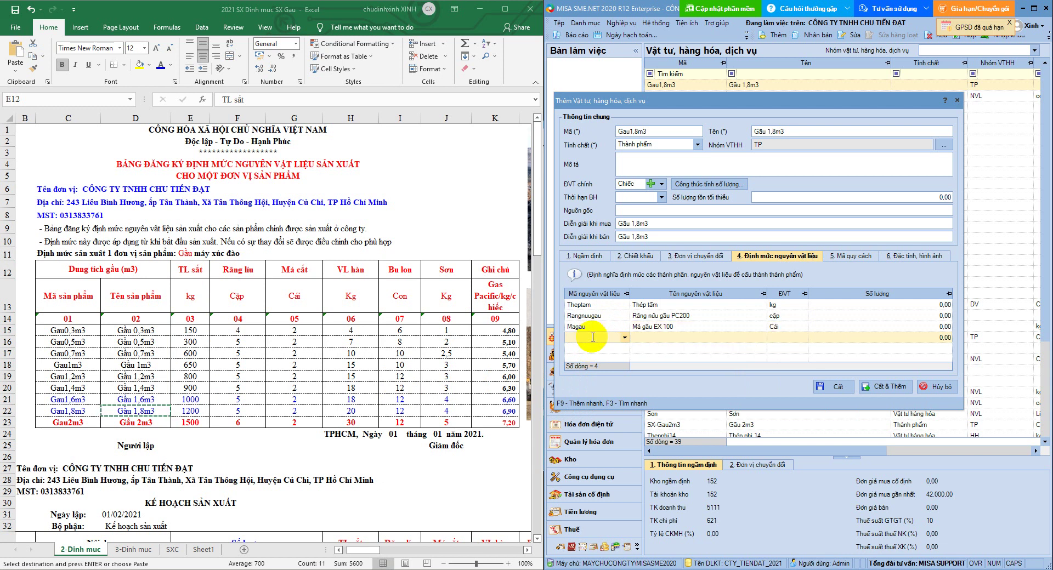
pyautogui.write('q')
pyautogui.press('Return')
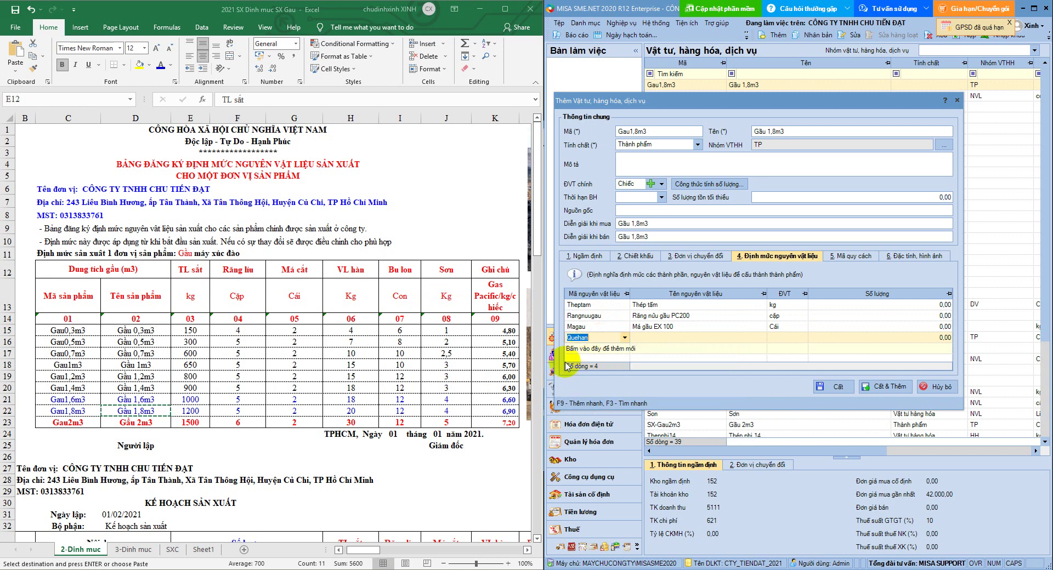
pyautogui.click(592, 348)
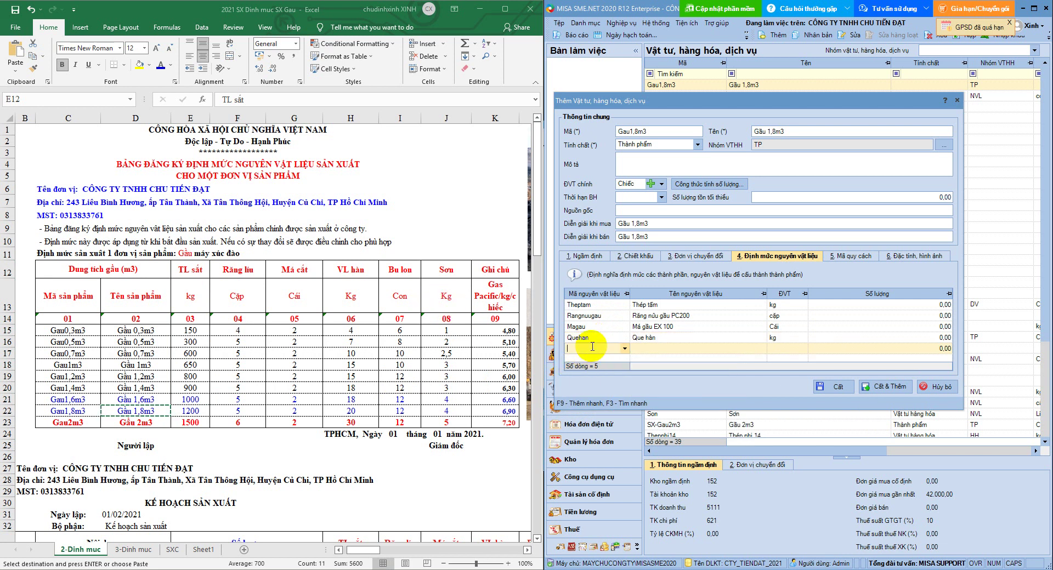
pyautogui.write('b')
pyautogui.press('Return')
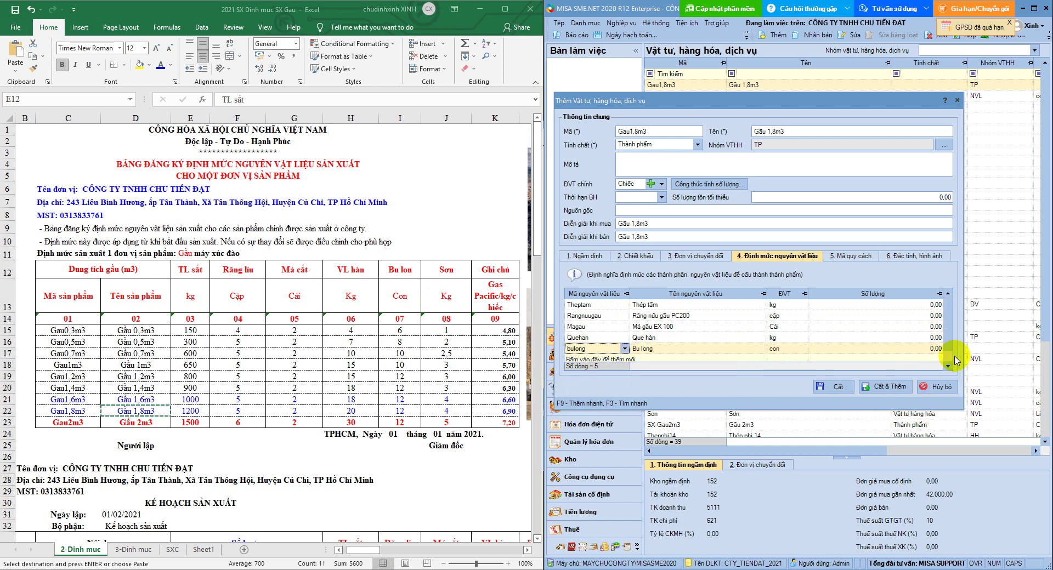
pyautogui.click(596, 357)
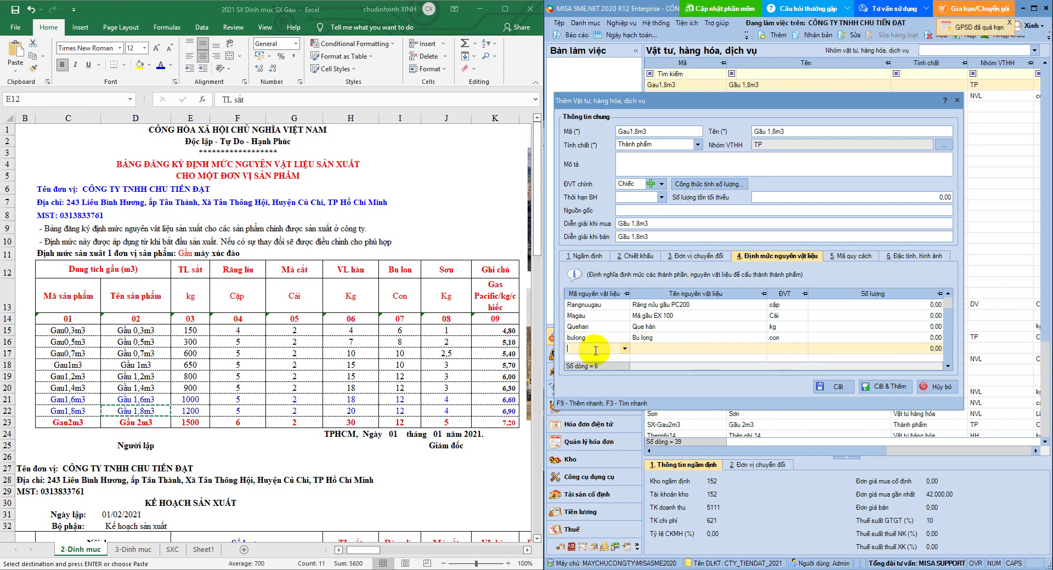
pyautogui.write('SON')
pyautogui.press('Return')
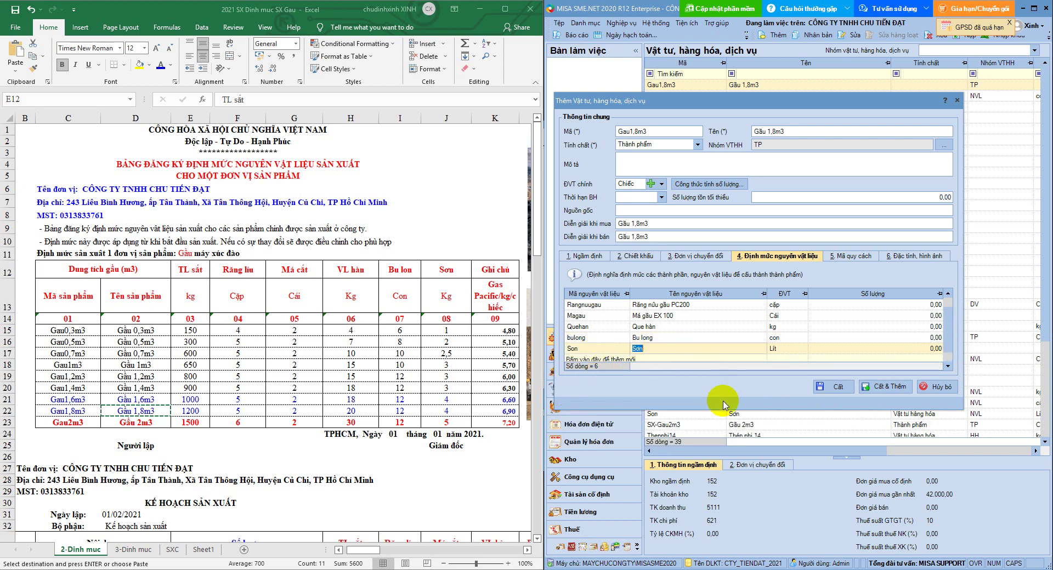
# Enter the norm quantities from Excel row 22: 1.200 for Theptam, 5 for Rangnuugau and 2 for Magau
pyautogui.click(948, 294)
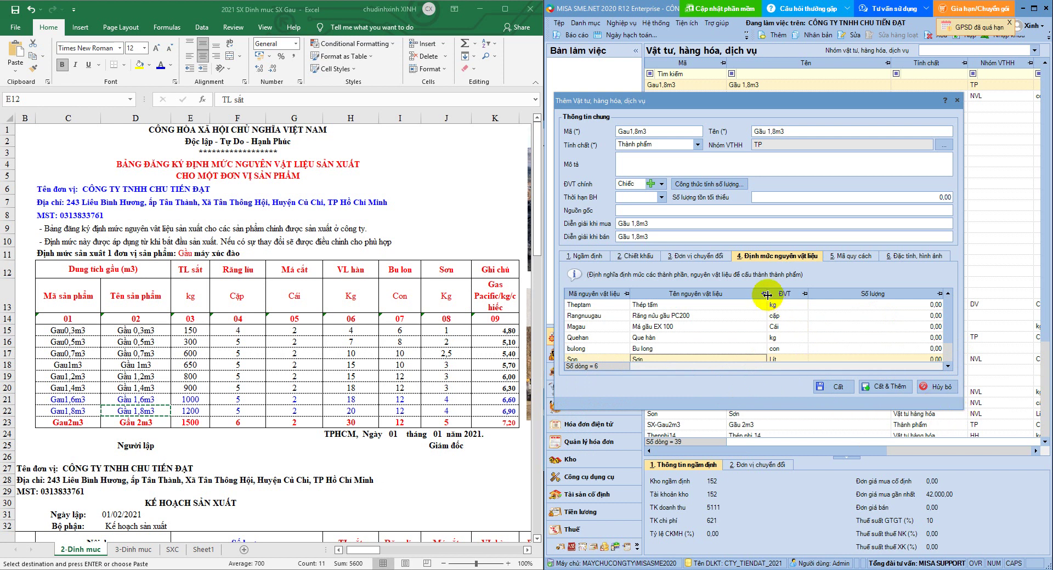
pyautogui.click(910, 305)
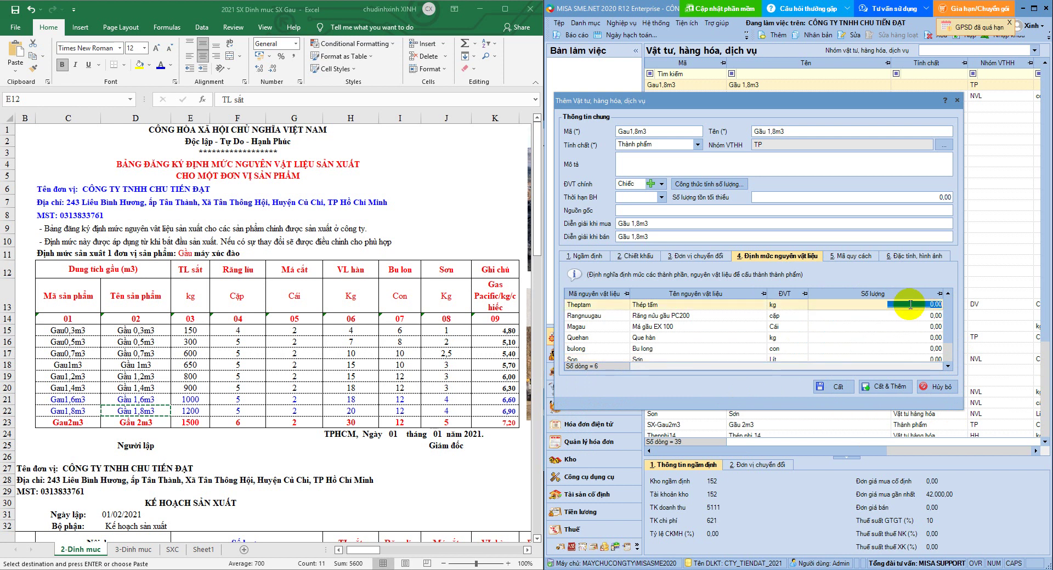
pyautogui.write('12')
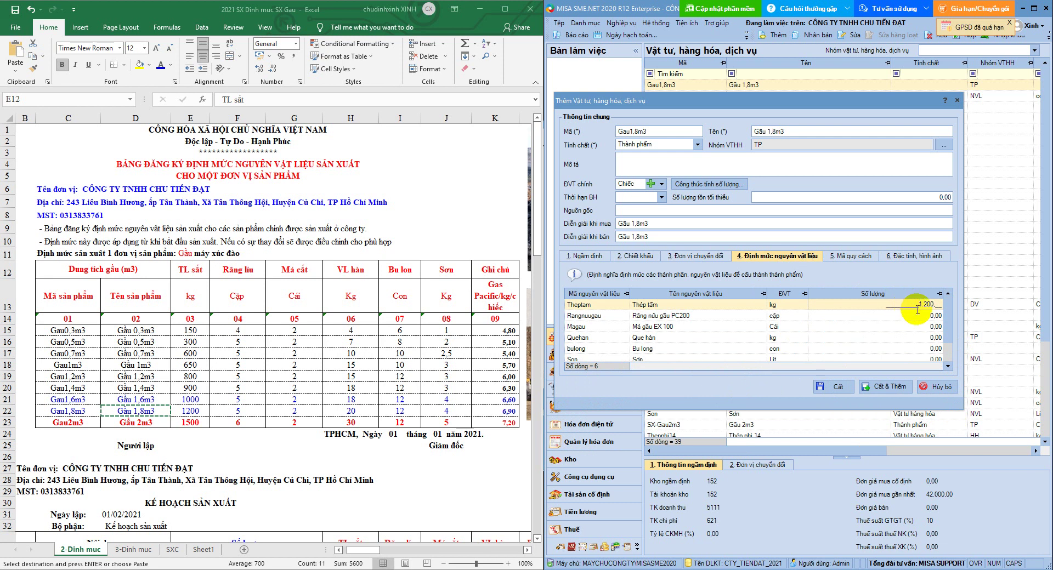
pyautogui.click(930, 316)
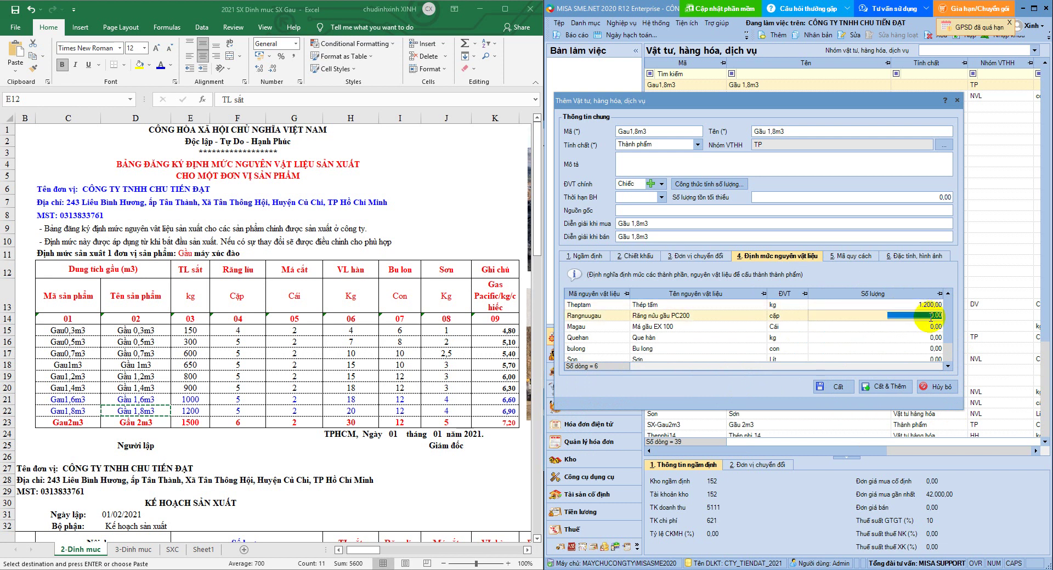
pyautogui.write('5')
pyautogui.press('Return')
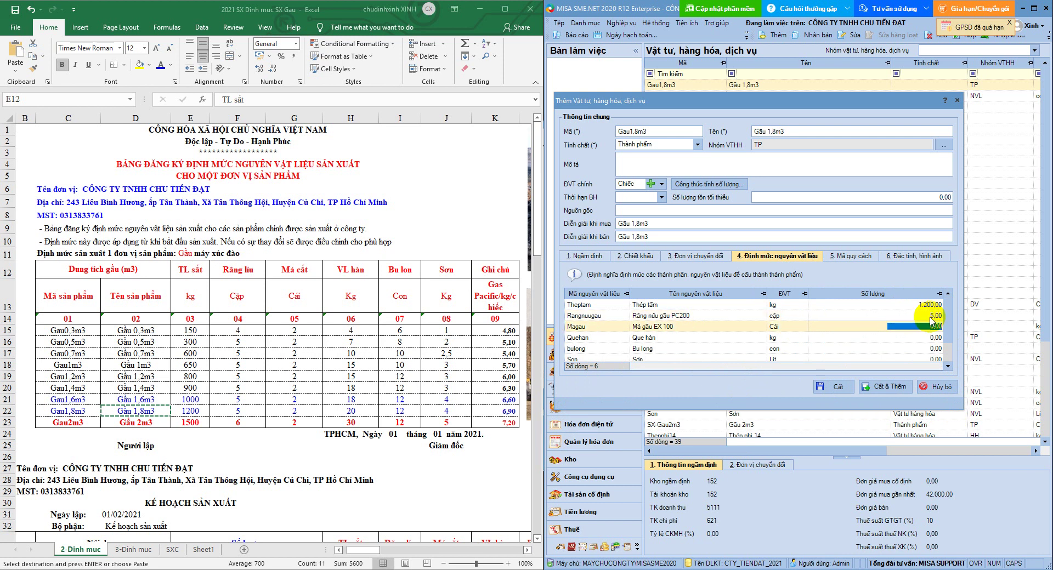
pyautogui.write('2')
pyautogui.press('Return')
# Enter the norm quantities 20 for Quehan, 12 for bulong and 4 for Son
pyautogui.write('20')
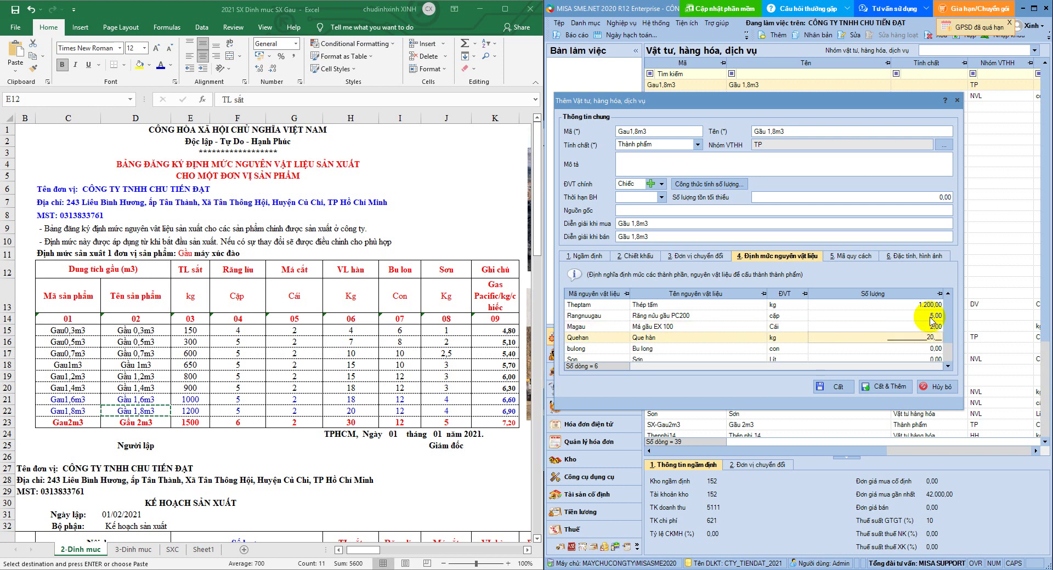
pyautogui.press('Return')
pyautogui.write('1')
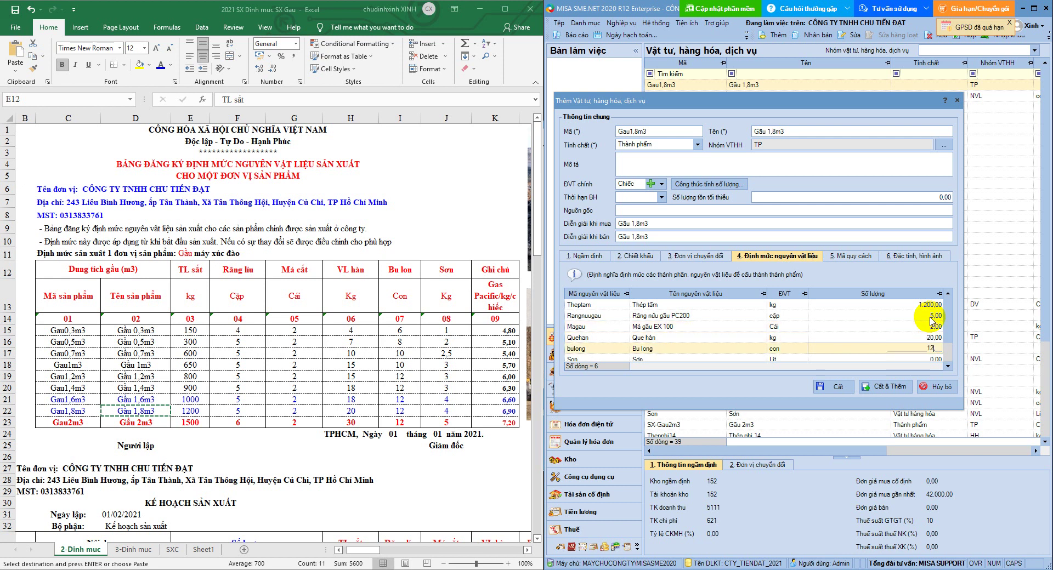
pyautogui.write('2')
pyautogui.press('Return')
pyautogui.write('4,')
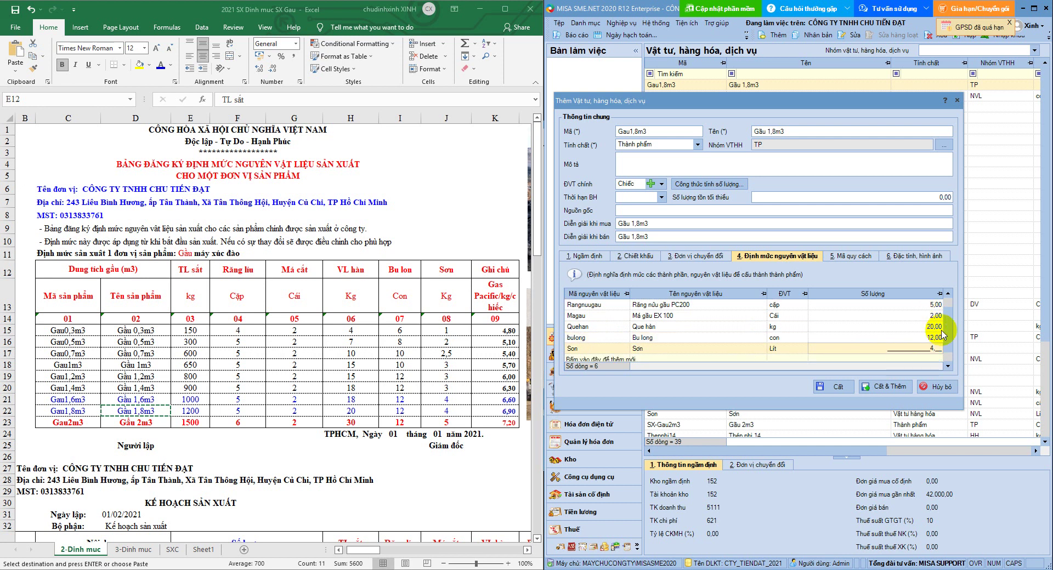
pyautogui.press('Return')
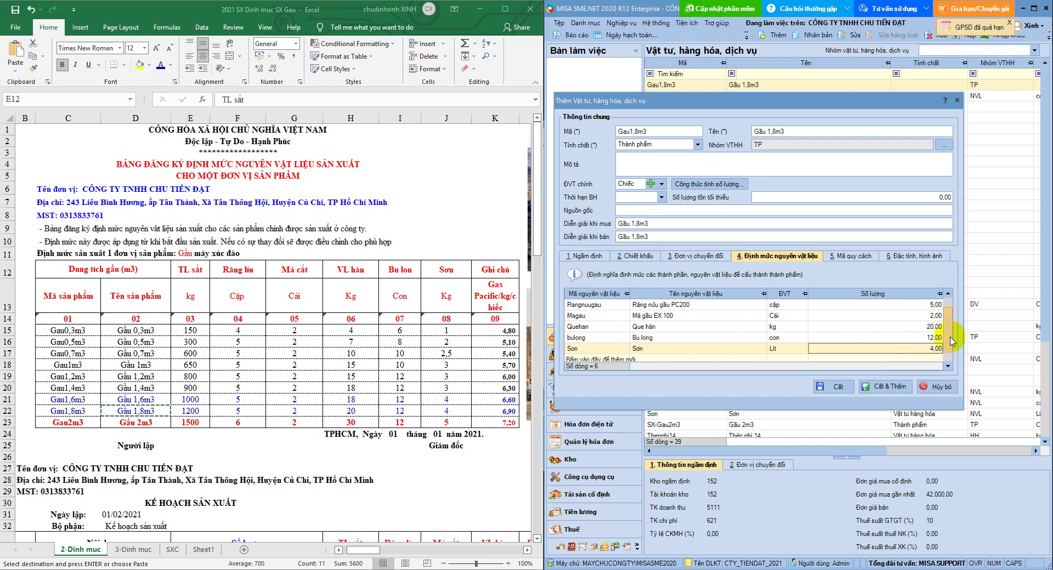
# Add Gas Pacific as the last material of the norm with a quantity of 6,90
pyautogui.click(629, 351)
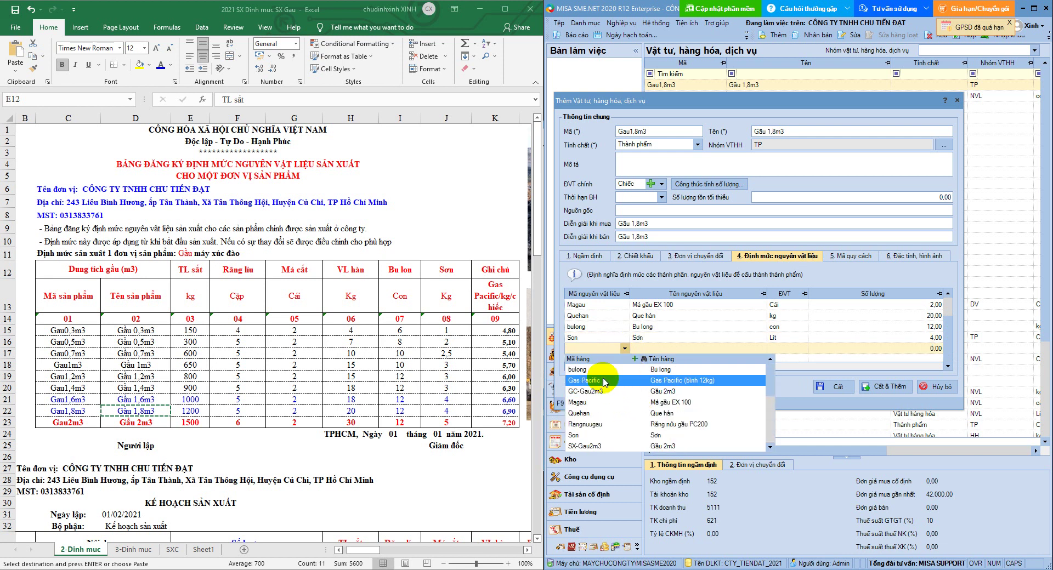
pyautogui.click(603, 380)
pyautogui.click(802, 352)
pyautogui.click(936, 351)
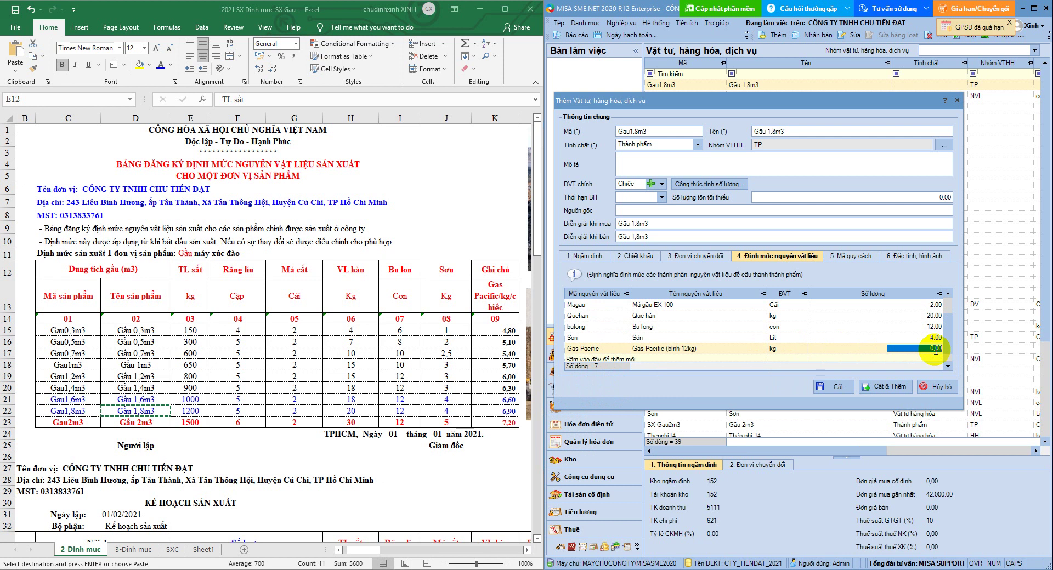
pyautogui.write('6,90')
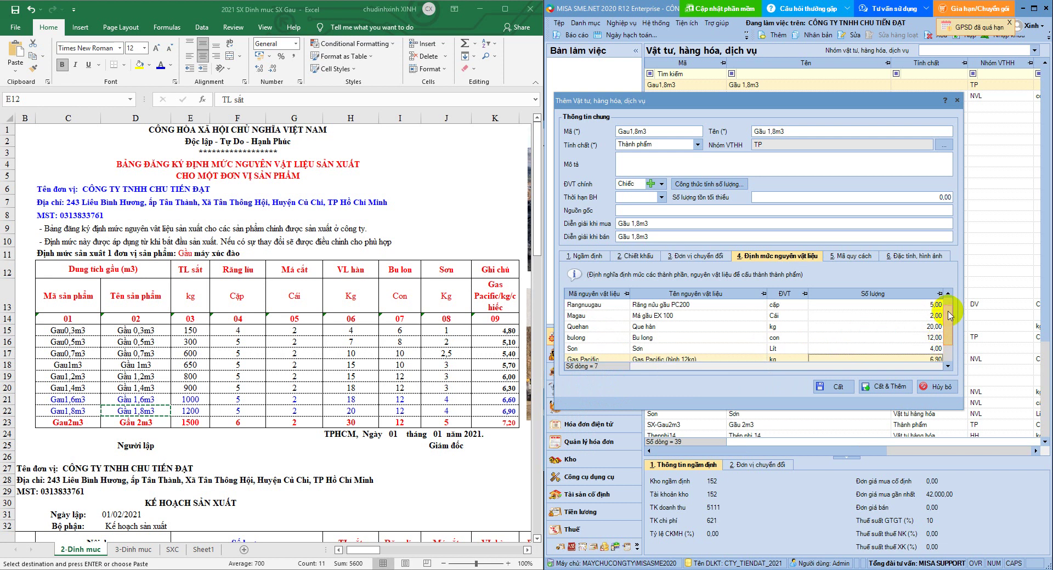
# Review the material quantities in the Gầu 1,8m3 norm list and save the new item
pyautogui.scroll(1, 943, 315)
pyautogui.scroll(-1, 944, 315)
pyautogui.scroll(1, 946, 313)
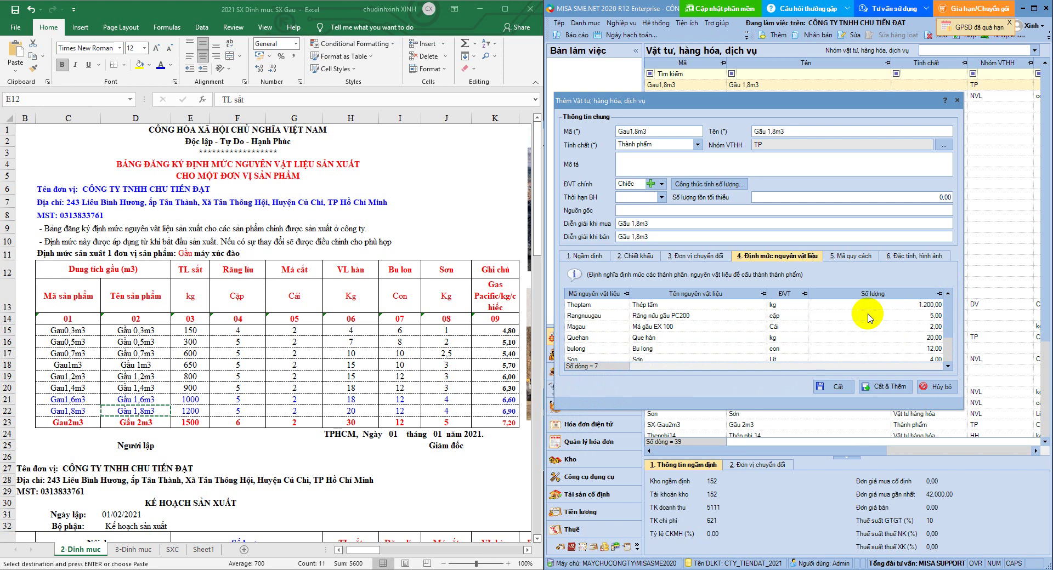
pyautogui.click(838, 387)
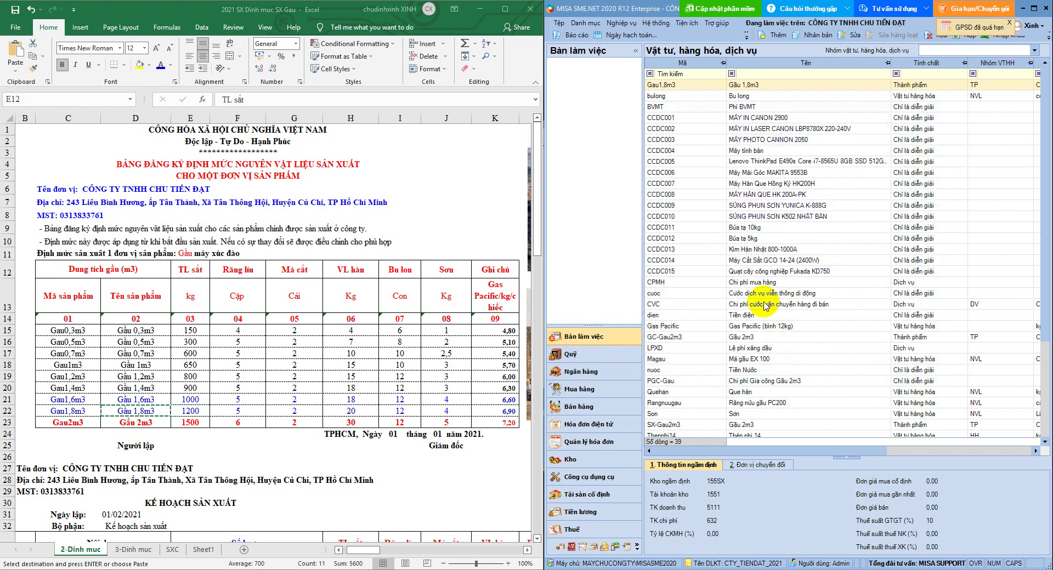
# Review the material norms of the existing finished products GC-Gau2m3 and SX-Gau2m3
pyautogui.scroll(-3, 779, 307)
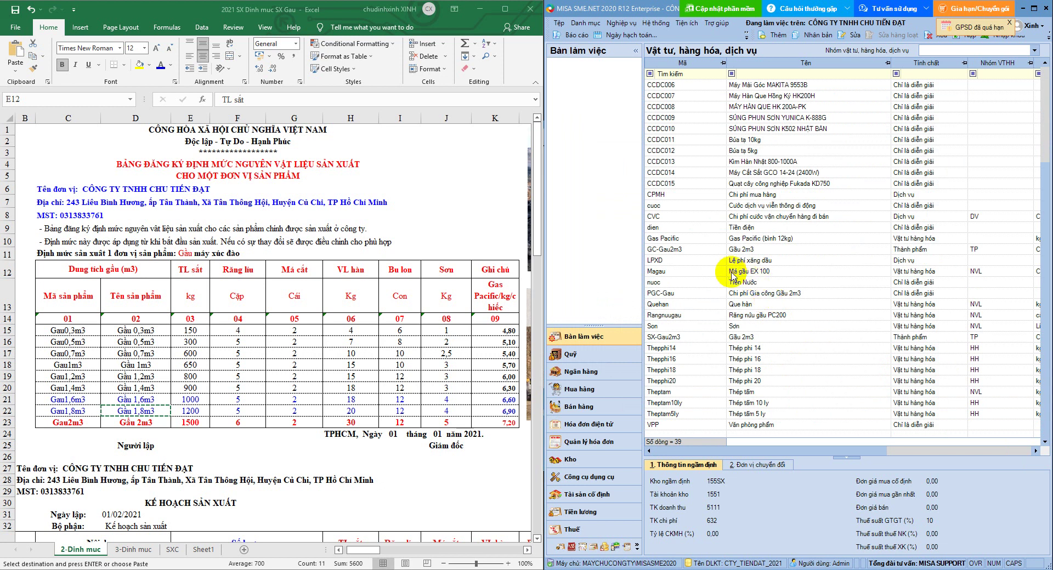
pyautogui.doubleClick(684, 251)
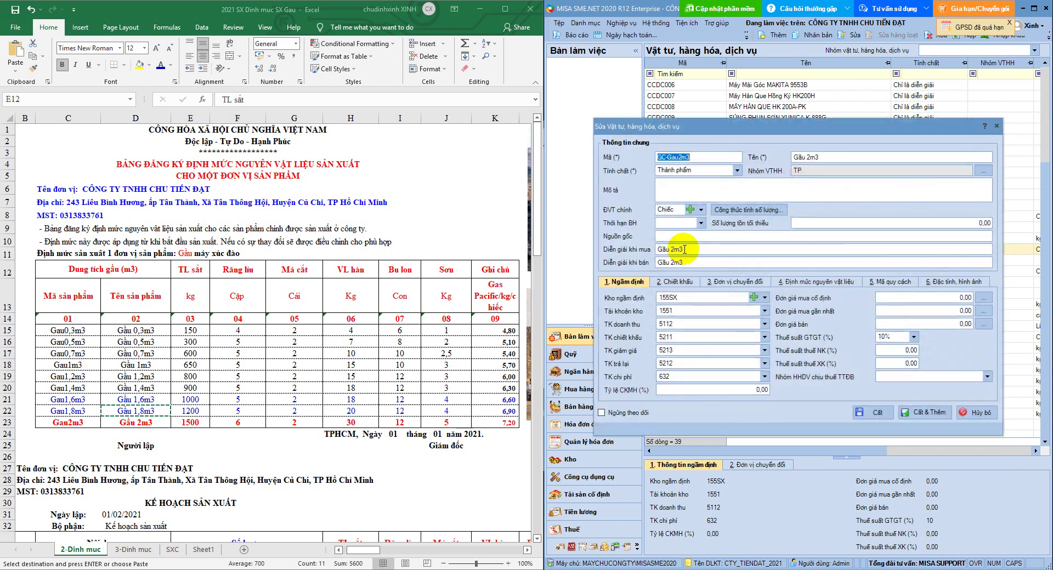
pyautogui.click(817, 281)
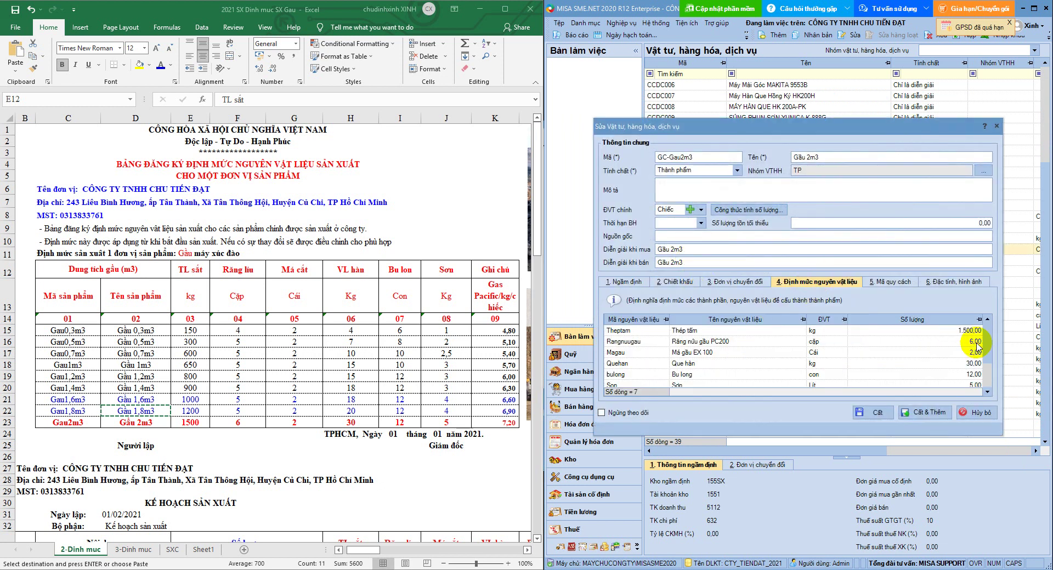
pyautogui.moveTo(987, 337); pyautogui.dragTo(990, 365)
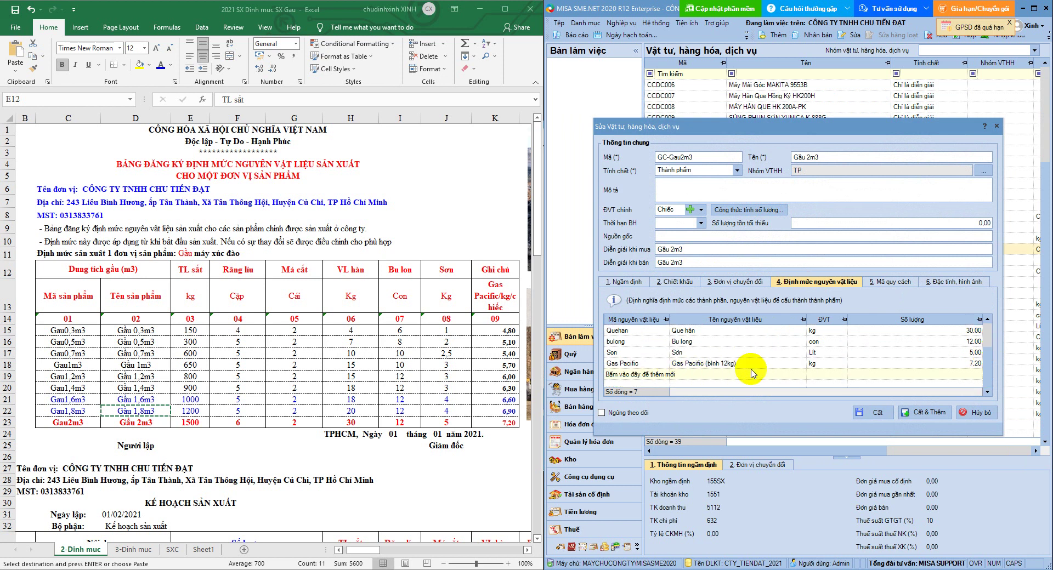
pyautogui.click(708, 363)
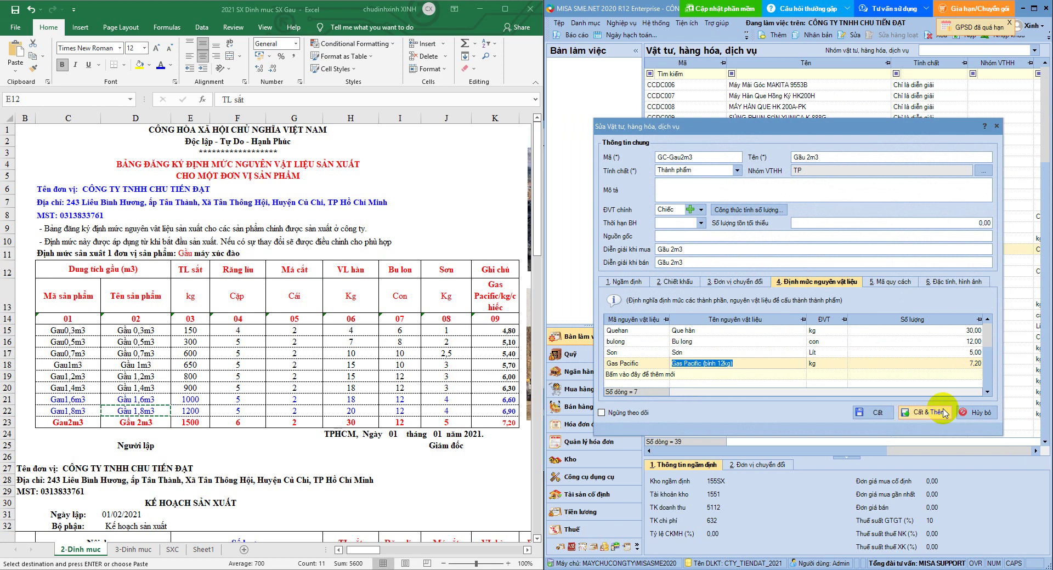
pyautogui.click(873, 414)
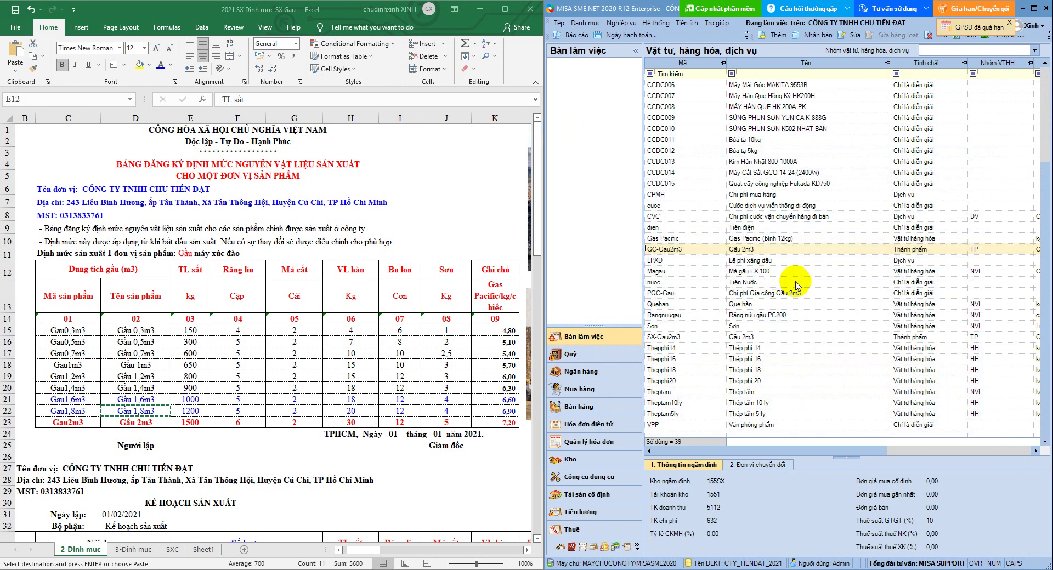
pyautogui.doubleClick(747, 337)
pyautogui.click(817, 281)
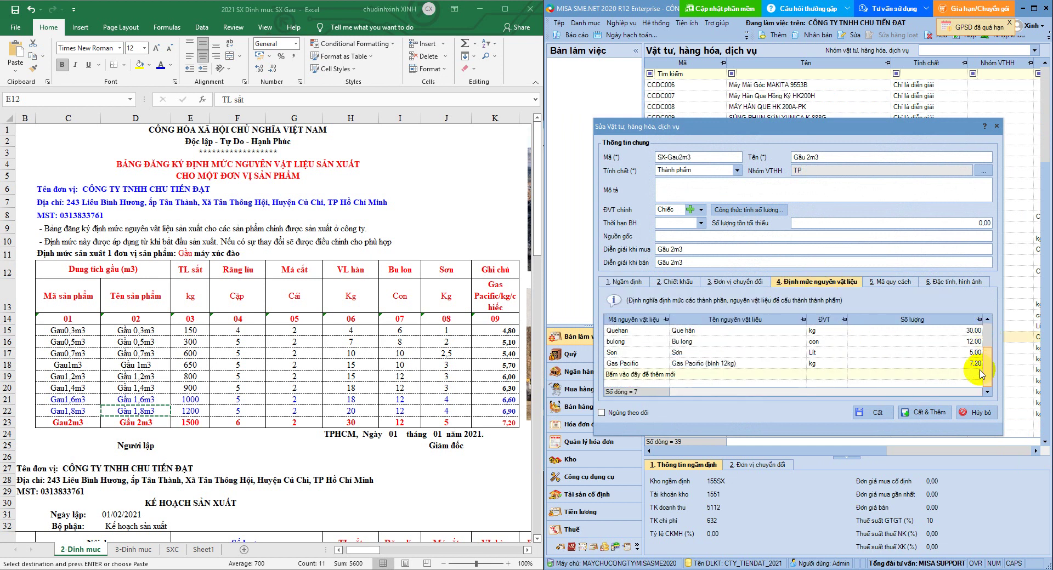
pyautogui.click(965, 413)
pyautogui.scroll(3, 741, 260)
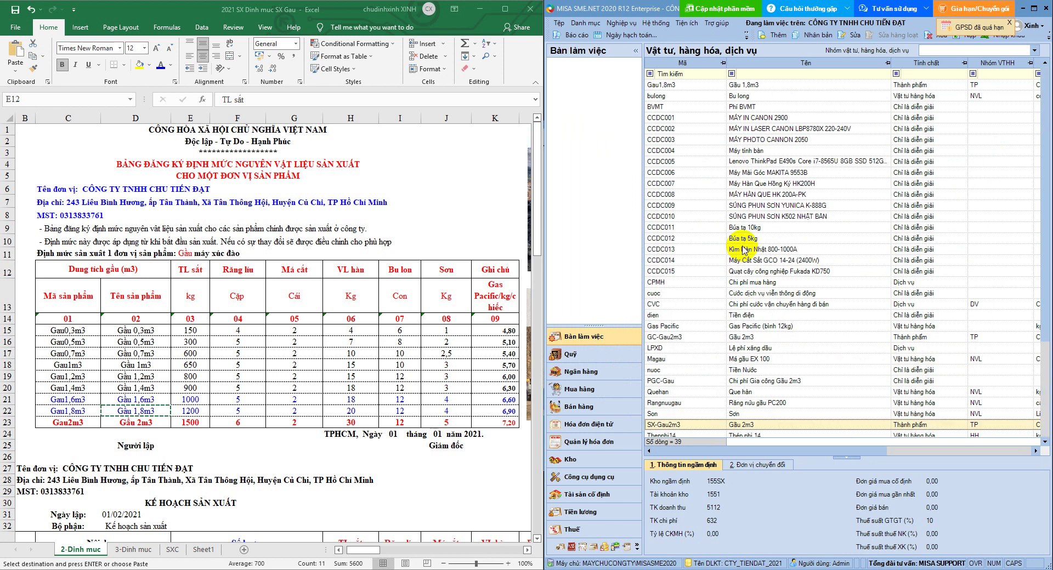
# Duplicate the Gầu 1,8m3 finished product as the basis for a new item
pyautogui.click(755, 86)
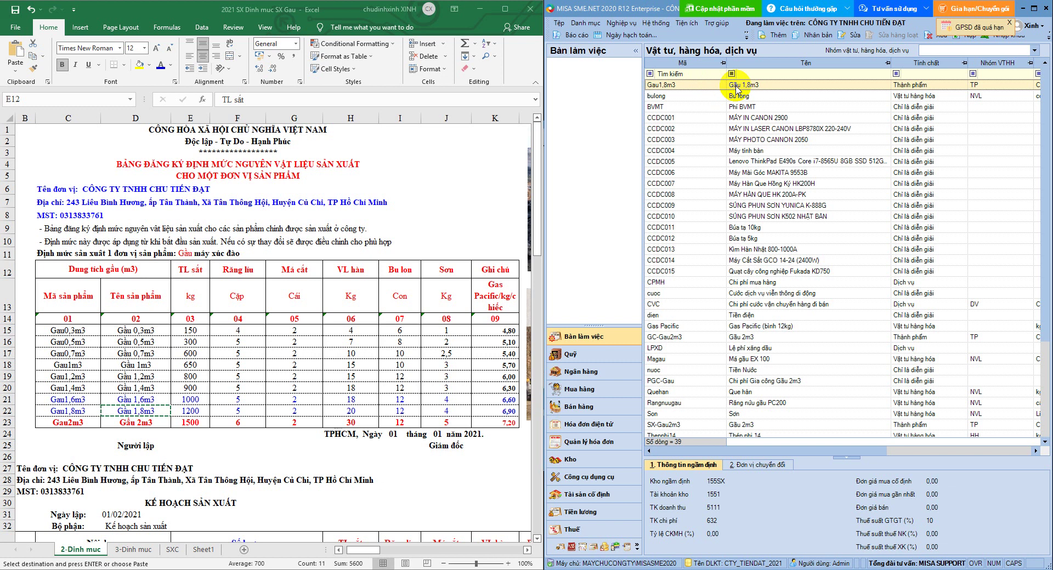
pyautogui.rightClick(738, 89)
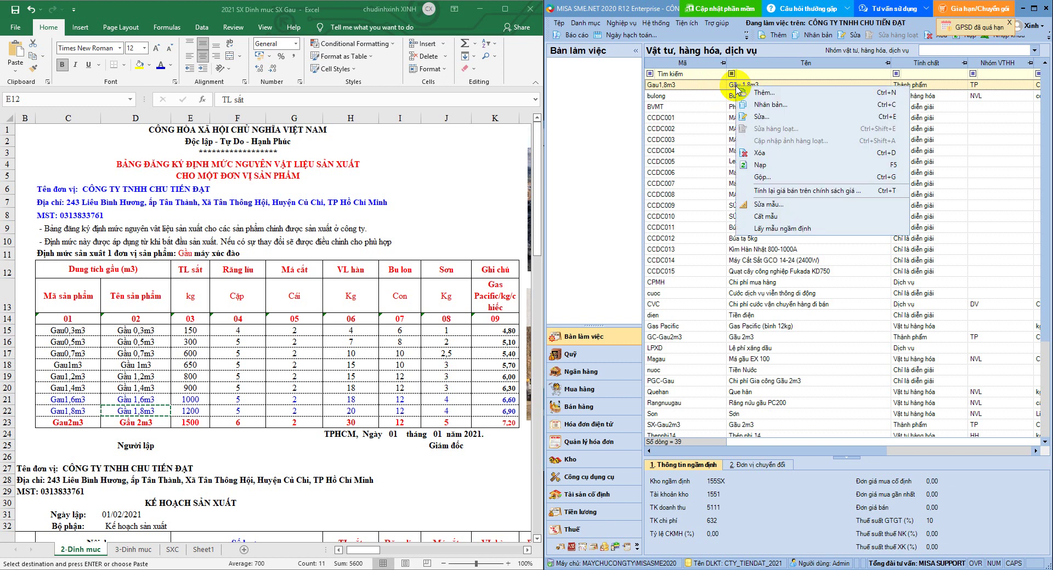
pyautogui.click(761, 105)
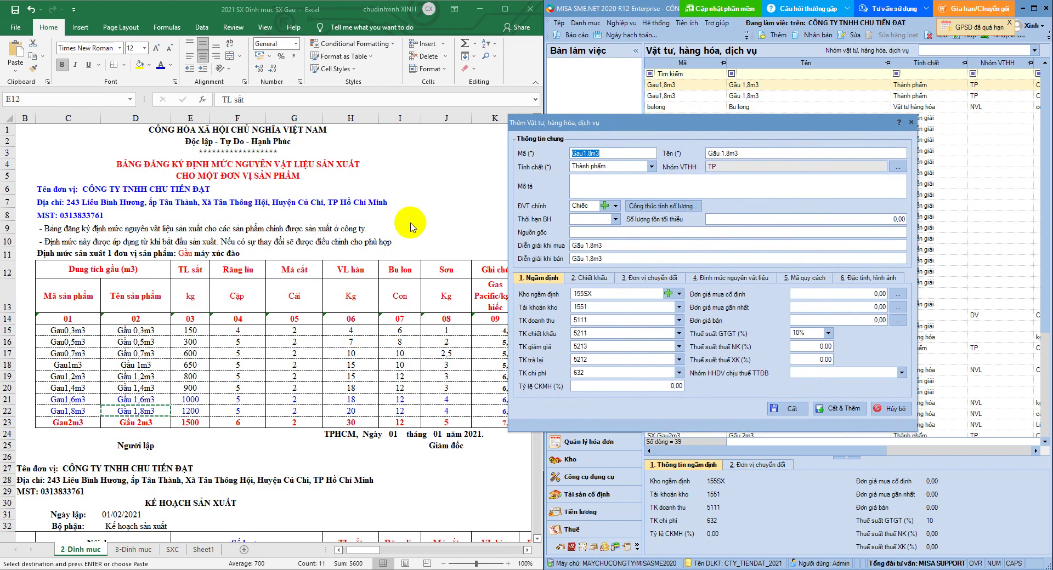
# Replace the duplicated item's code with Gau1,6m3 and its name with Gầu 1,6m3, copied from Excel row 21
pyautogui.click(83, 401)
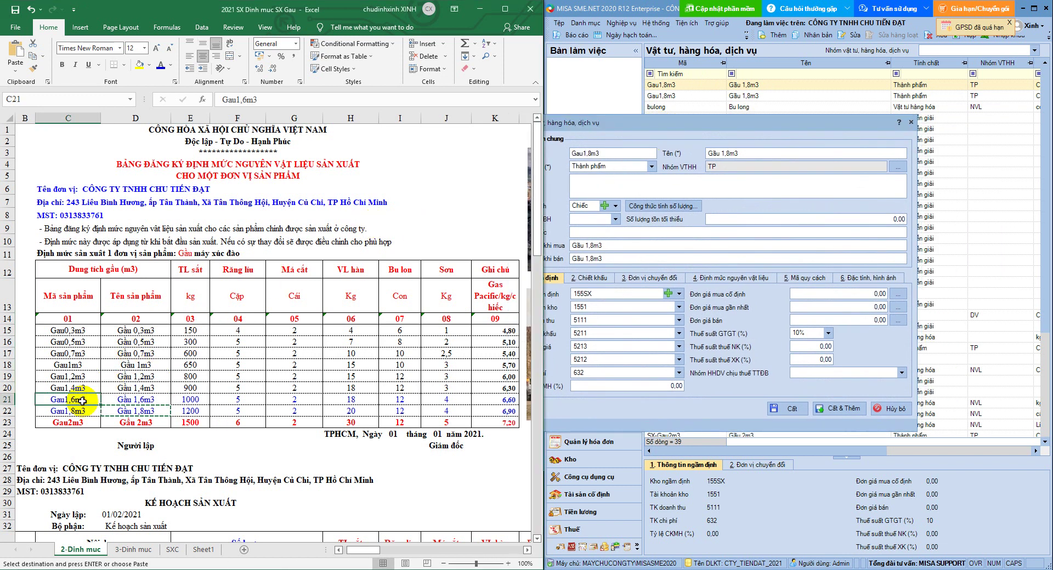
pyautogui.hotkey('ctrl', 'c')
pyautogui.click(580, 155)
pyautogui.hotkey('ctrl', 'v')
pyautogui.rightClick(155, 392)
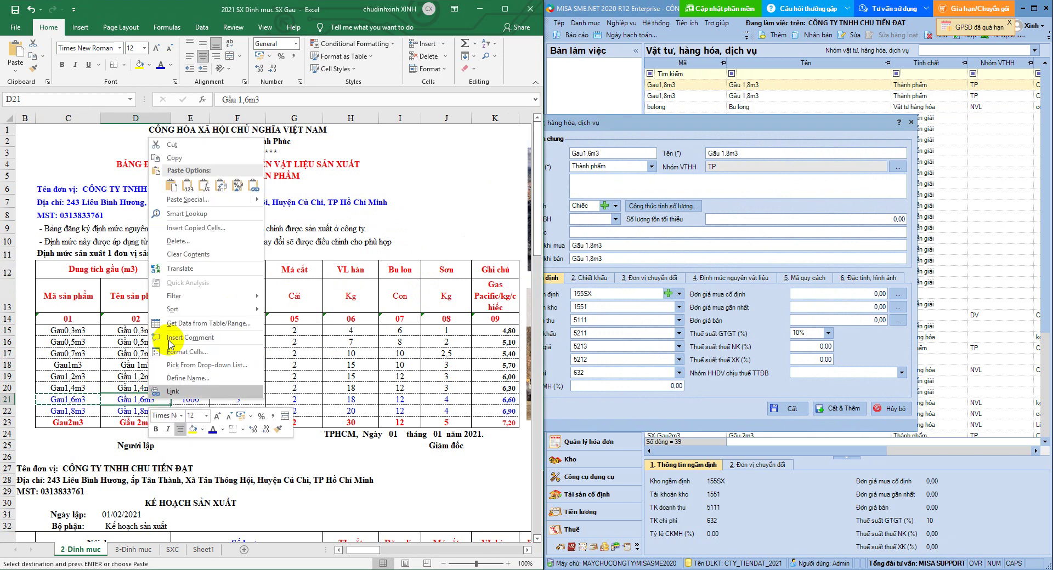
pyautogui.click(168, 158)
pyautogui.click(707, 153)
pyautogui.hotkey('ctrl', 'v')
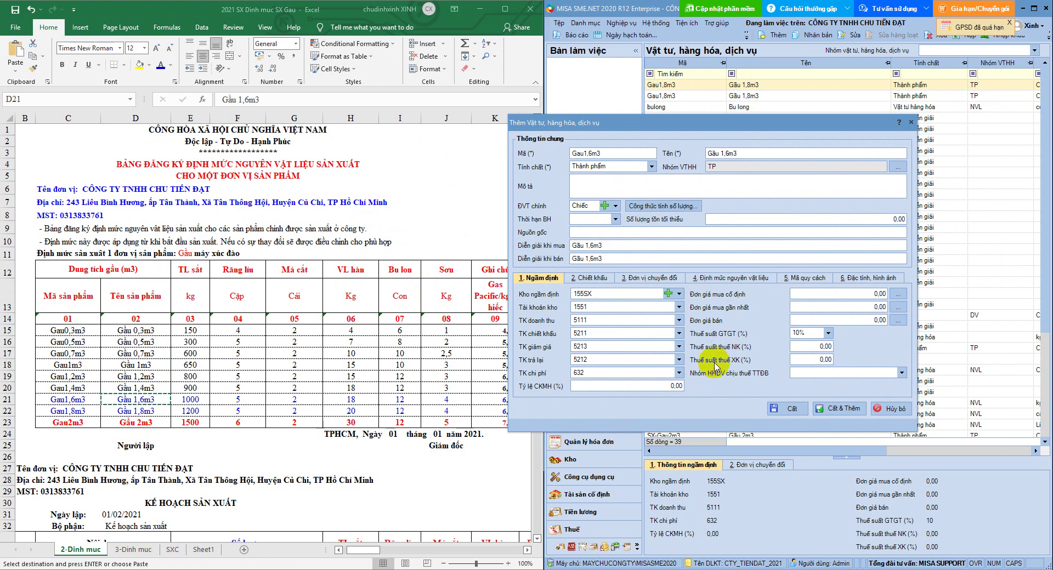
pyautogui.click(598, 373)
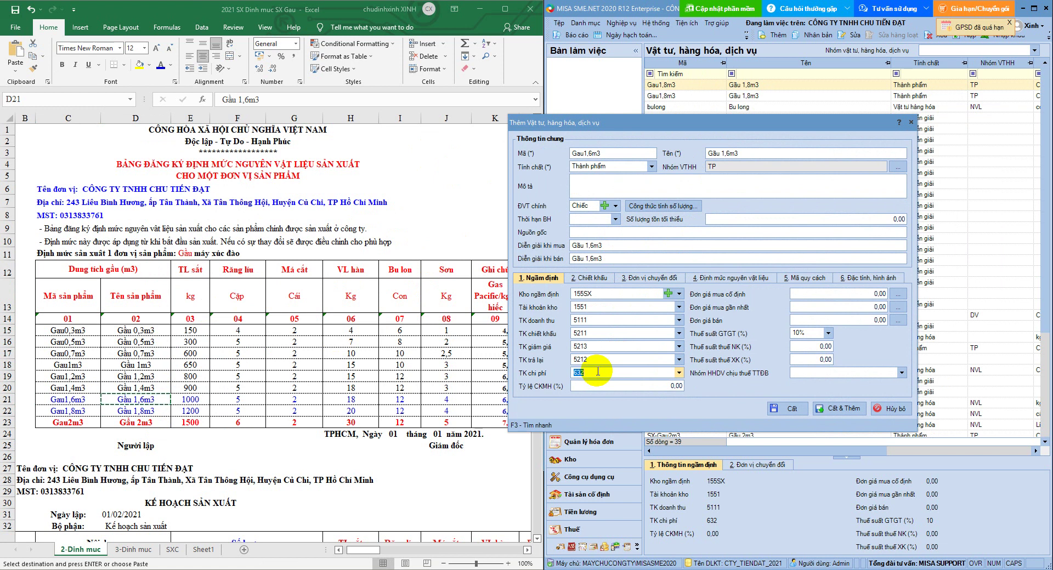
# In the Gầu 1,6m3 material norm, set the quantity of Theptam to 1.000 and of Quehan to 18
pyautogui.click(729, 278)
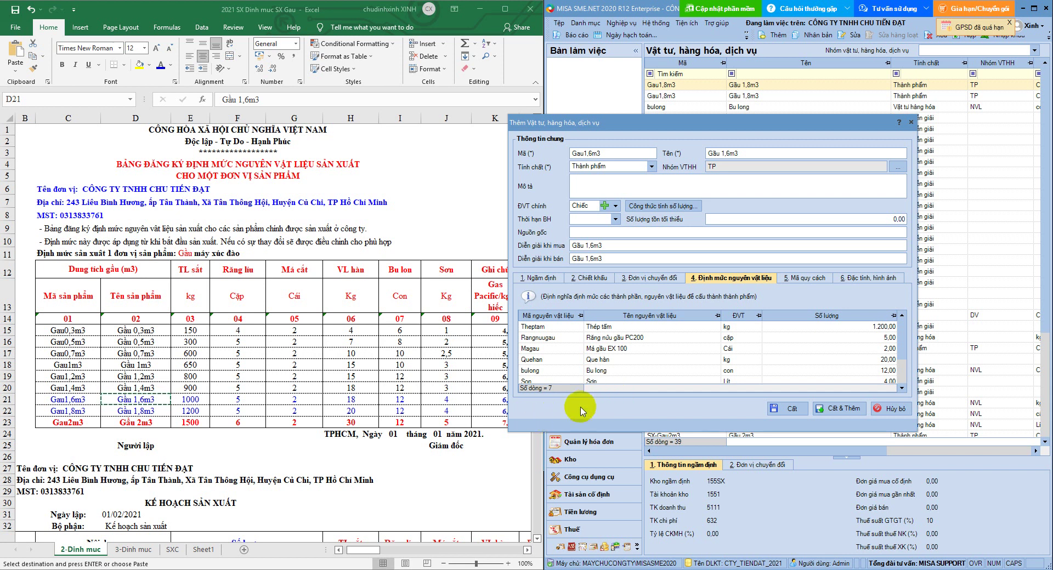
pyautogui.click(867, 327)
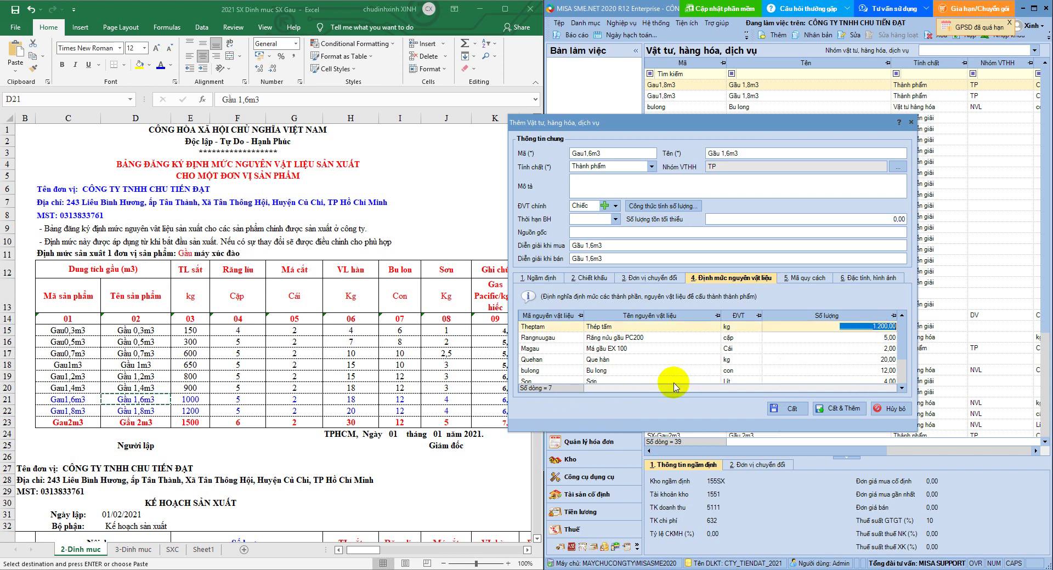
pyautogui.write('10')
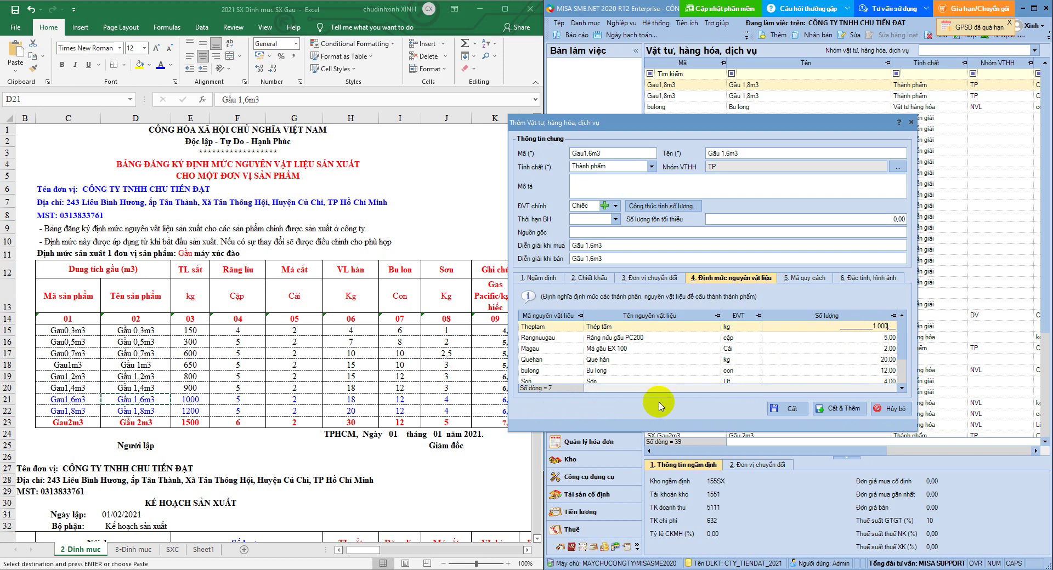
pyautogui.click(858, 338)
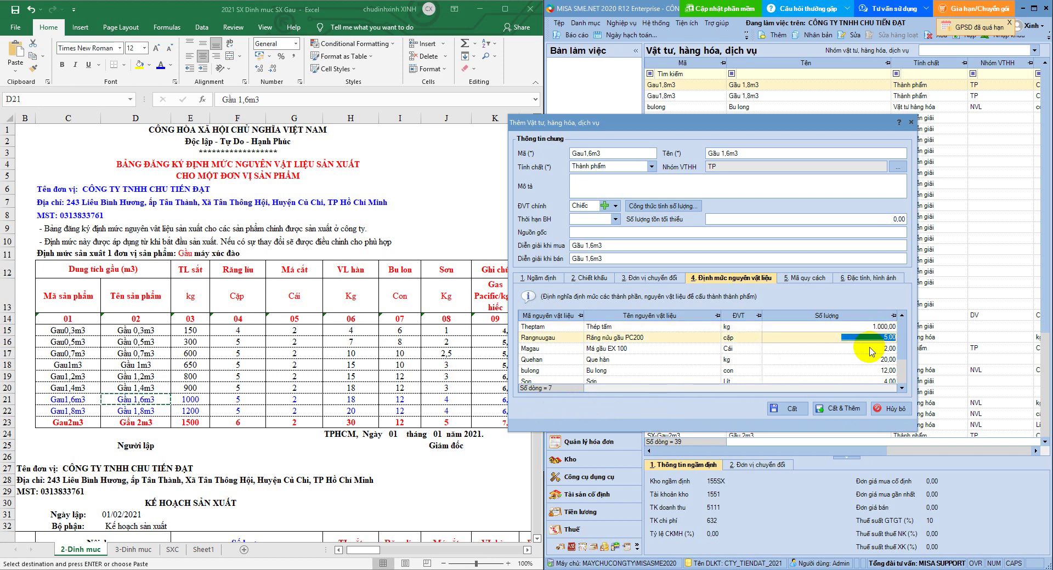
pyautogui.click(872, 350)
pyautogui.click(875, 360)
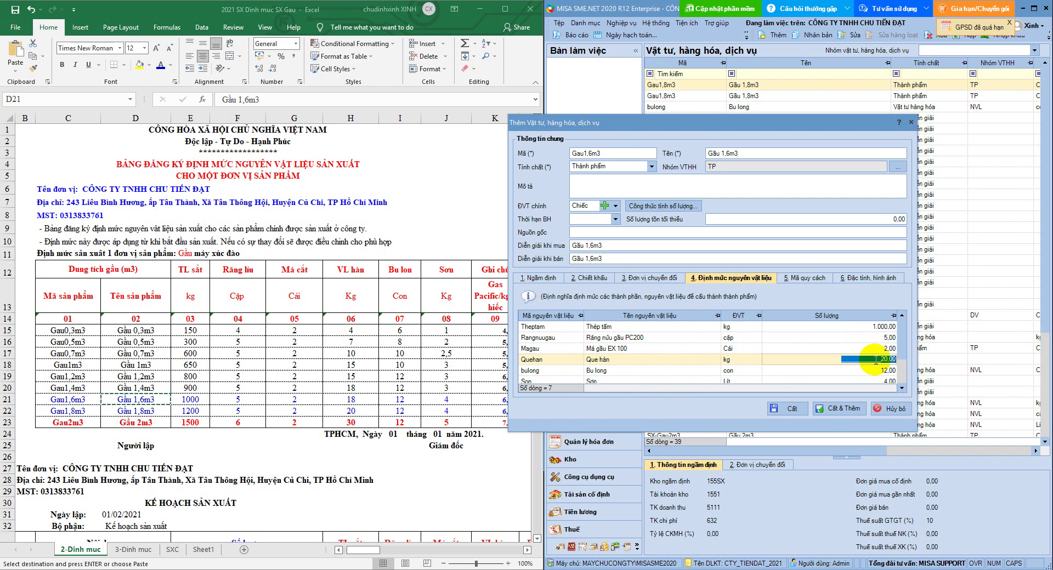
pyautogui.write('18,')
pyautogui.click(877, 371)
pyautogui.scroll(-1, 906, 371)
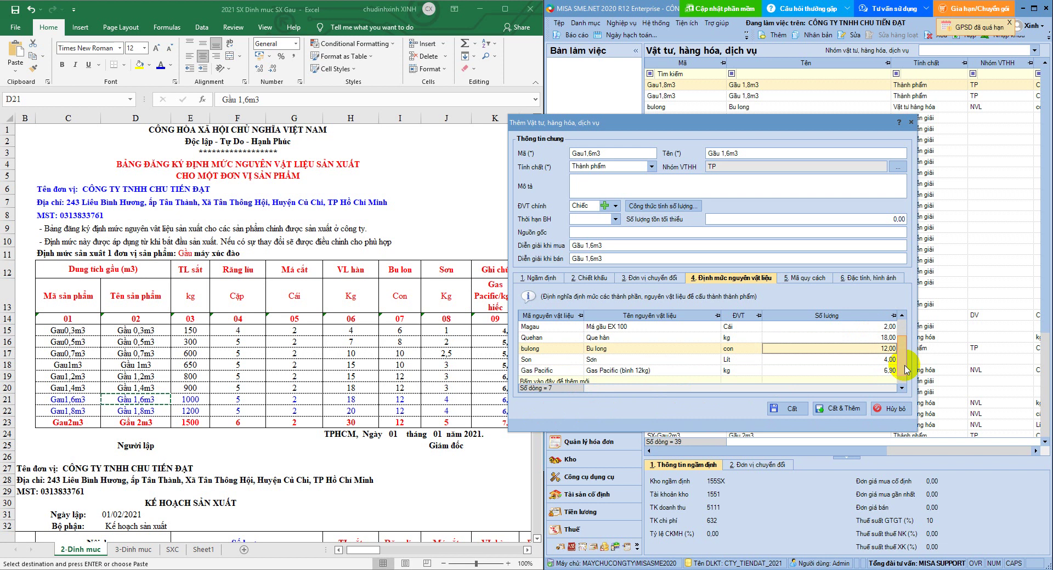
# Match the Gas Pacific quantity to Excel row 21, check the norm against that row, and save the Gầu 1,6m3 item
pyautogui.moveTo(614, 123); pyautogui.dragTo(635, 126)
pyautogui.moveTo(767, 365)
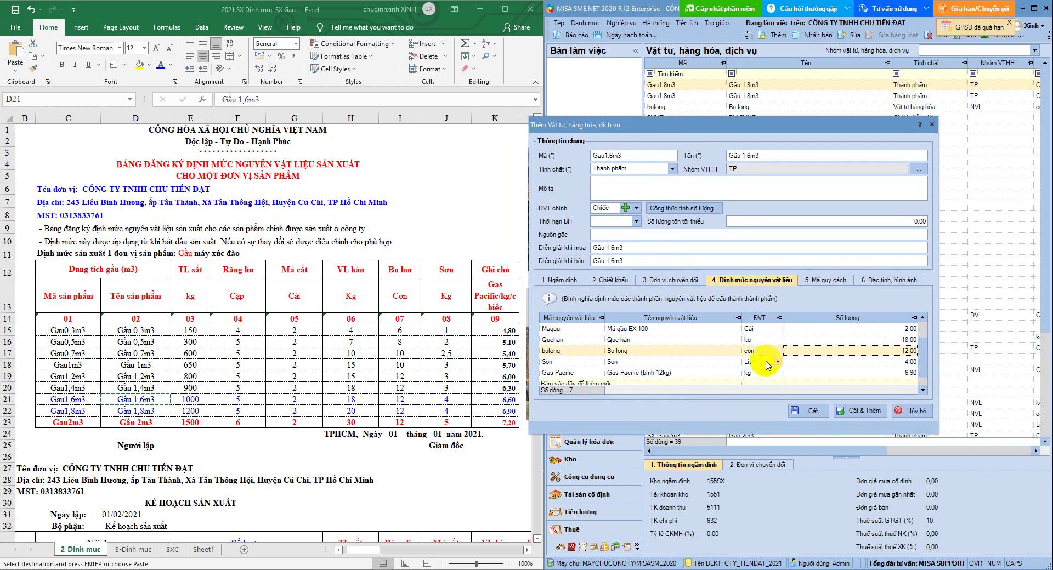
pyautogui.click(910, 372)
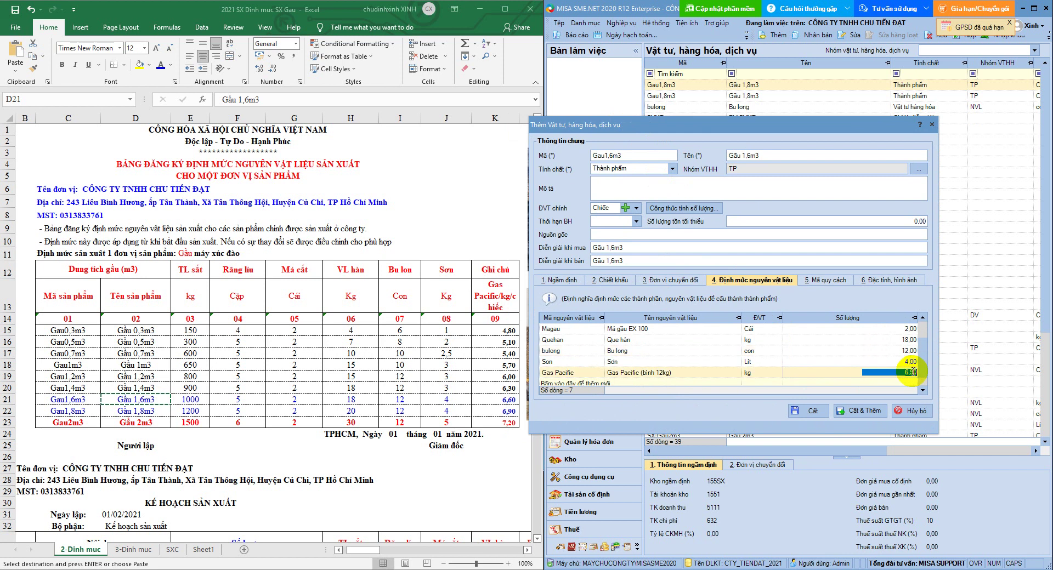
pyautogui.click(910, 372)
pyautogui.scroll(2, 924, 332)
pyautogui.click(905, 340)
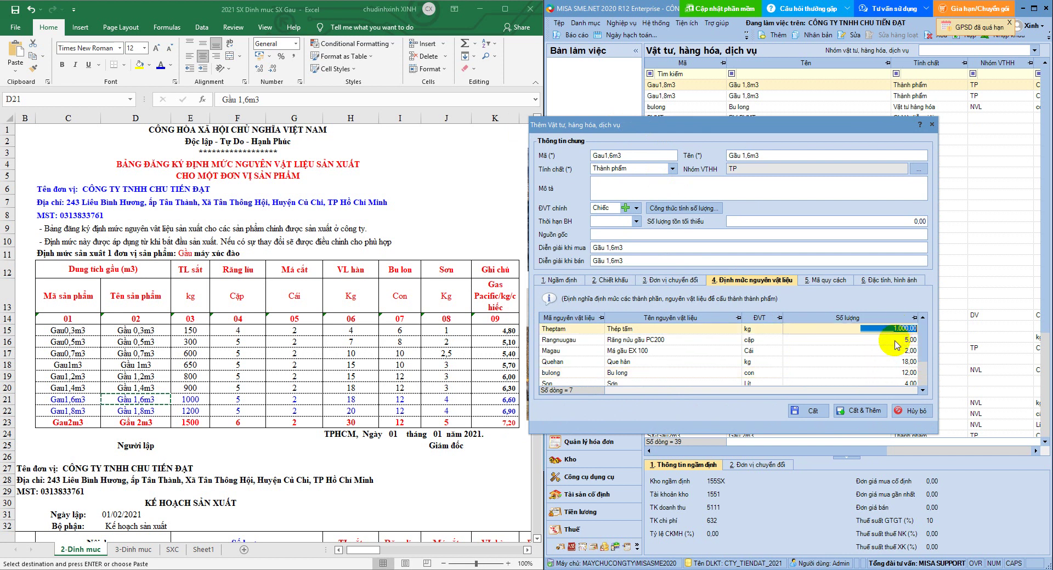
pyautogui.click(8, 400)
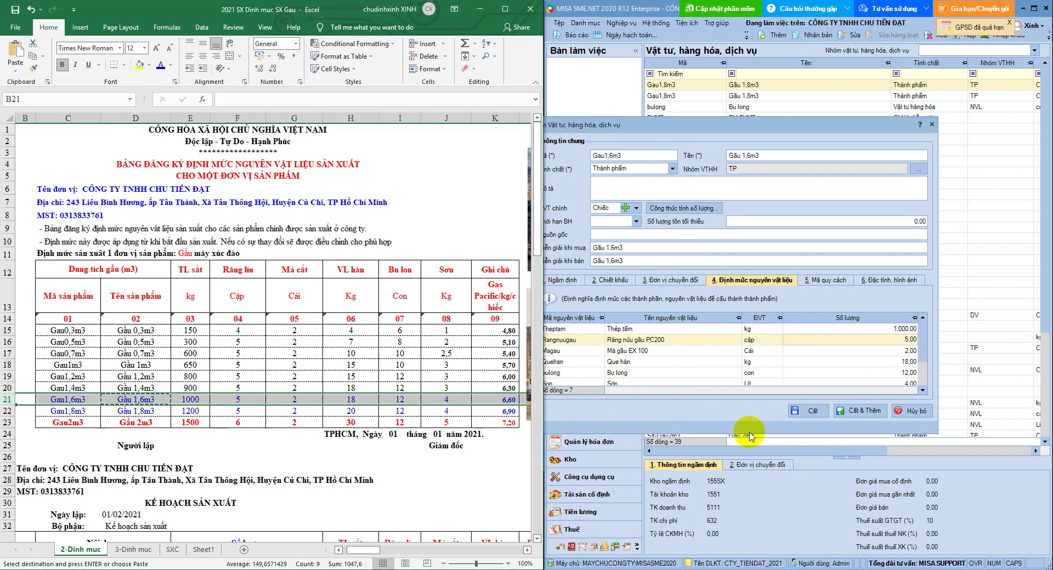
pyautogui.click(811, 413)
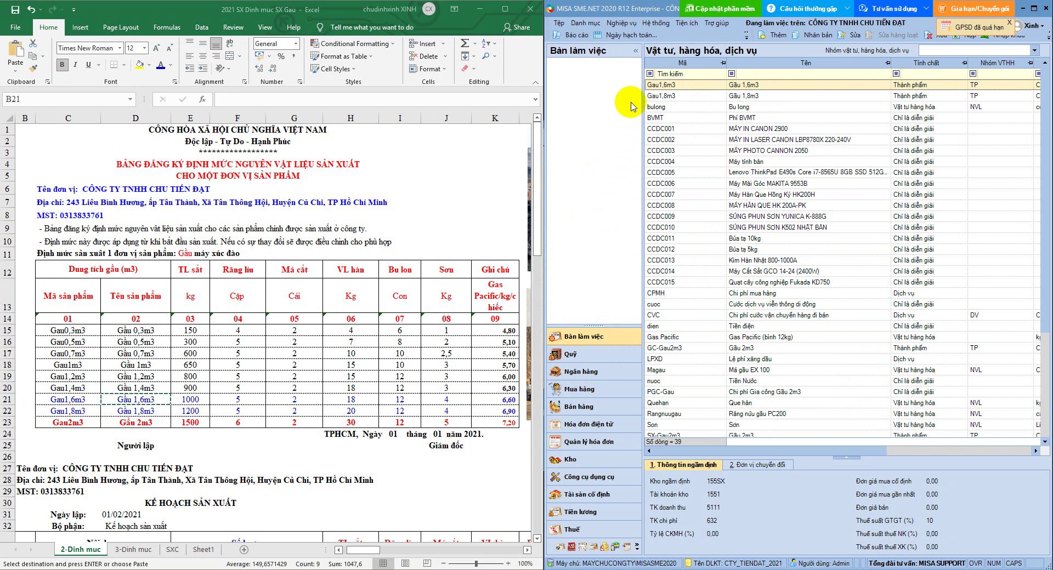
# Add a cost collection object of type Sản phẩm for finished product Gau1,6m3, saving it with a new blank entry ready
pyautogui.click(595, 24)
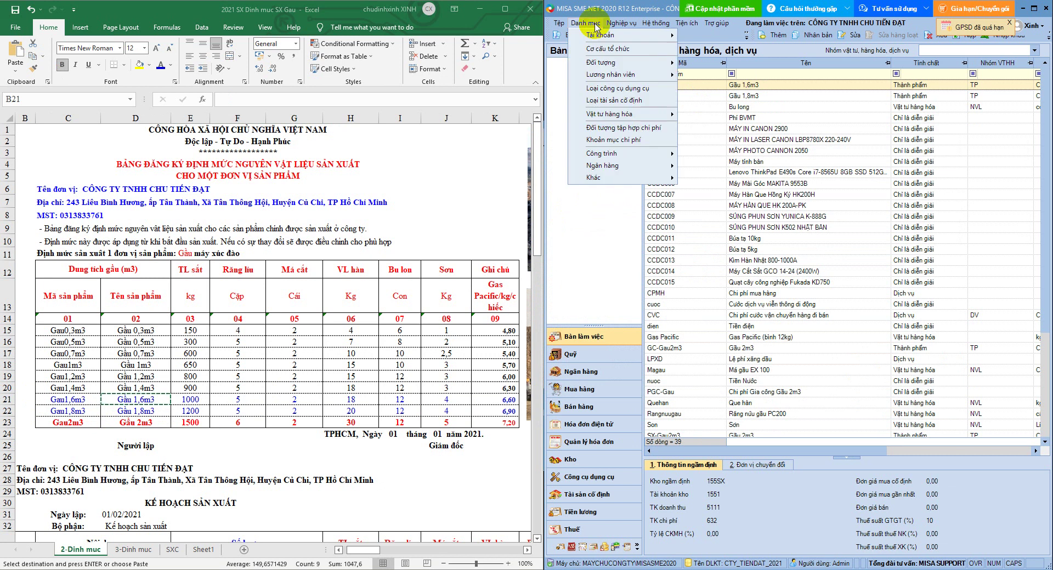
pyautogui.click(620, 131)
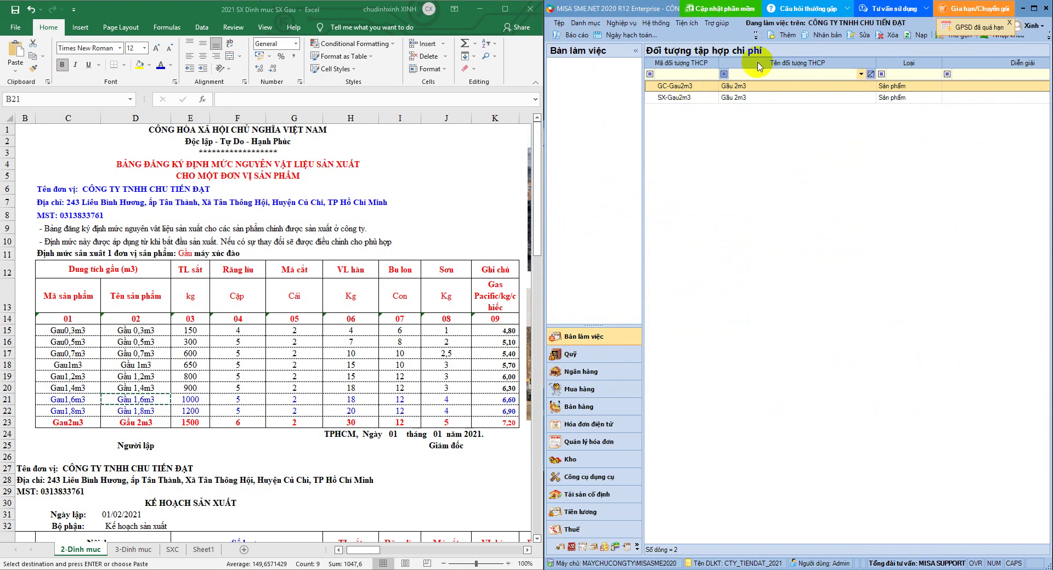
pyautogui.click(784, 36)
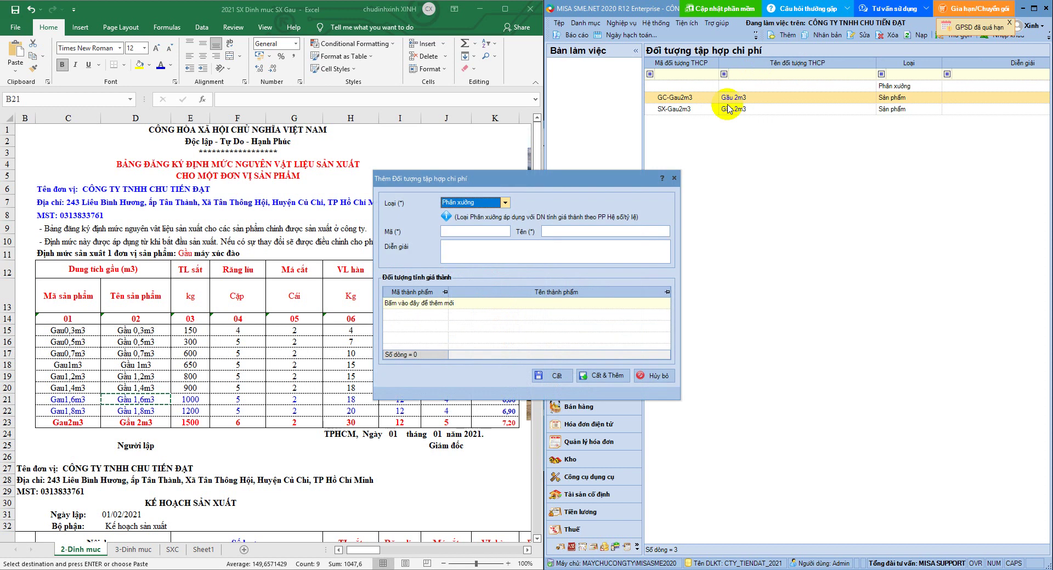
pyautogui.click(545, 193)
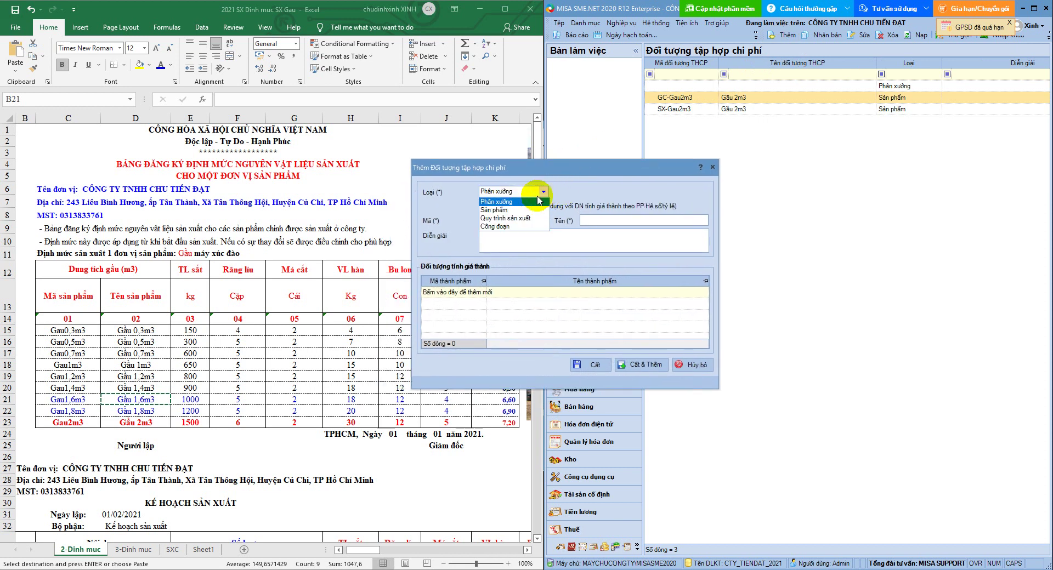
pyautogui.click(515, 211)
pyautogui.click(703, 192)
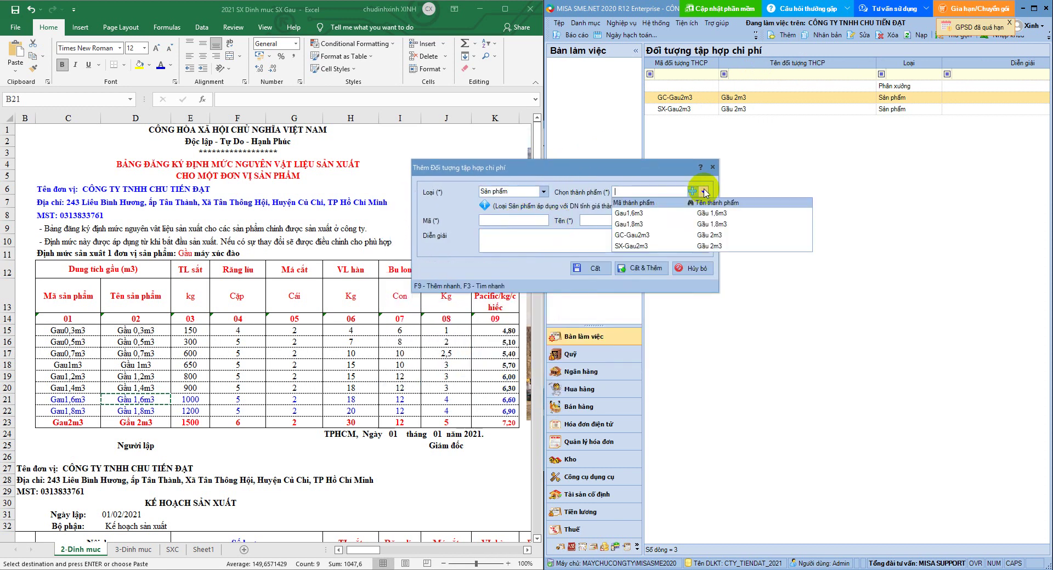
pyautogui.click(660, 218)
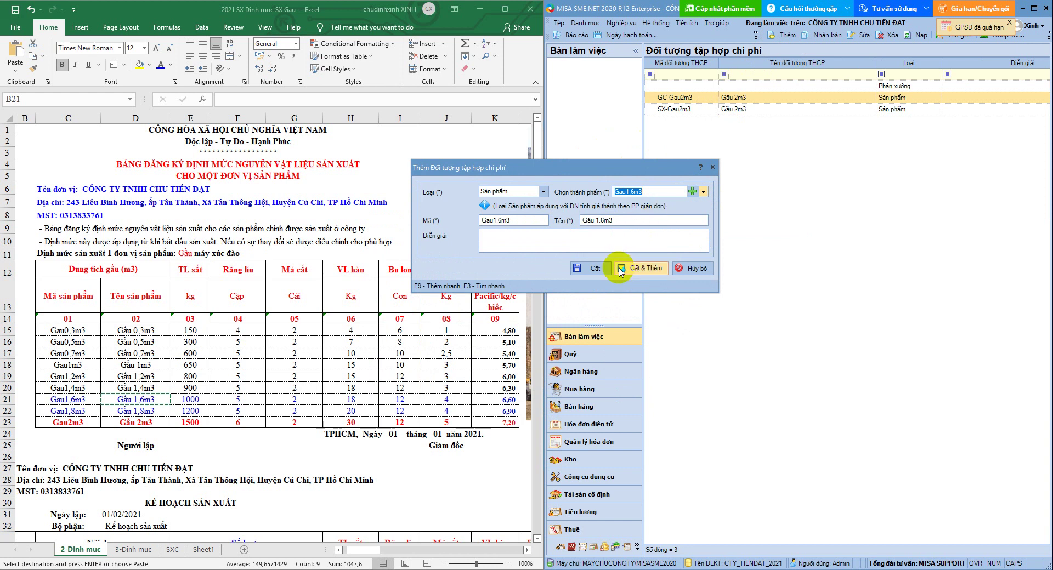
pyautogui.click(638, 271)
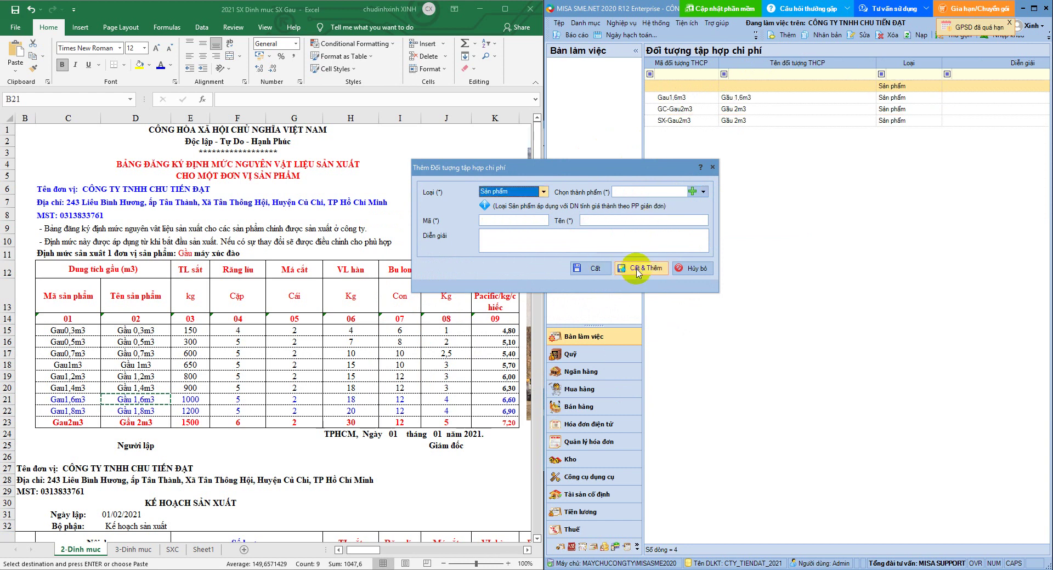
# Register finished product Gau1,8m3 as a cost collection object of type Sản phẩm, save it, and save the Excel workbook
pyautogui.click(544, 193)
pyautogui.click(705, 195)
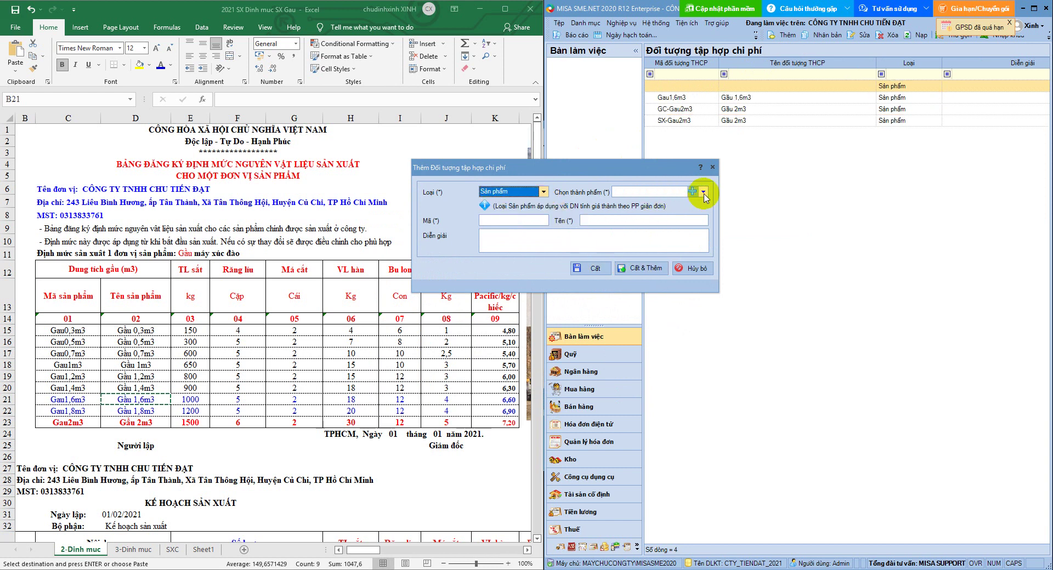
pyautogui.click(704, 193)
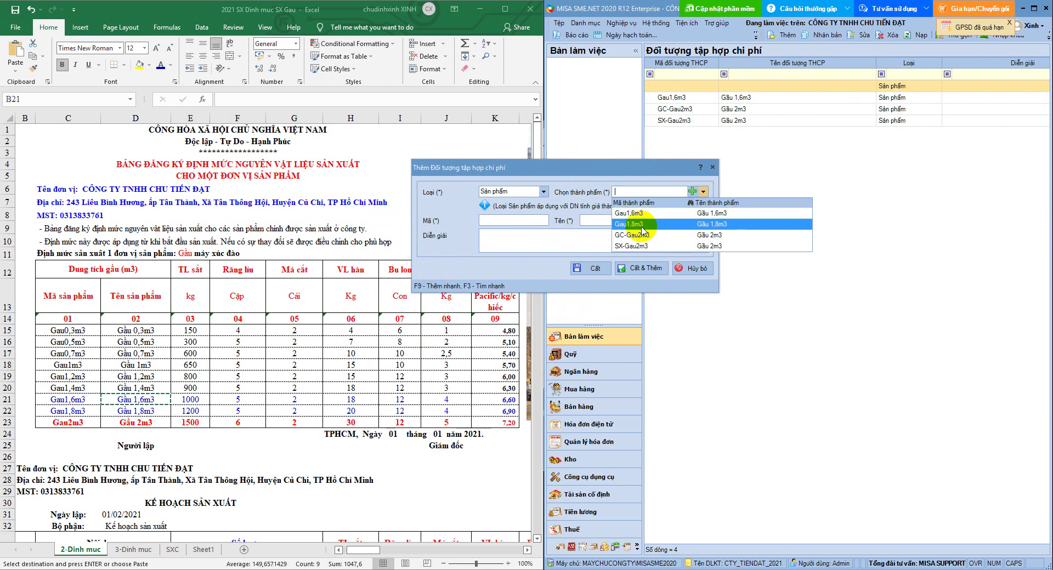
pyautogui.click(643, 229)
pyautogui.click(595, 270)
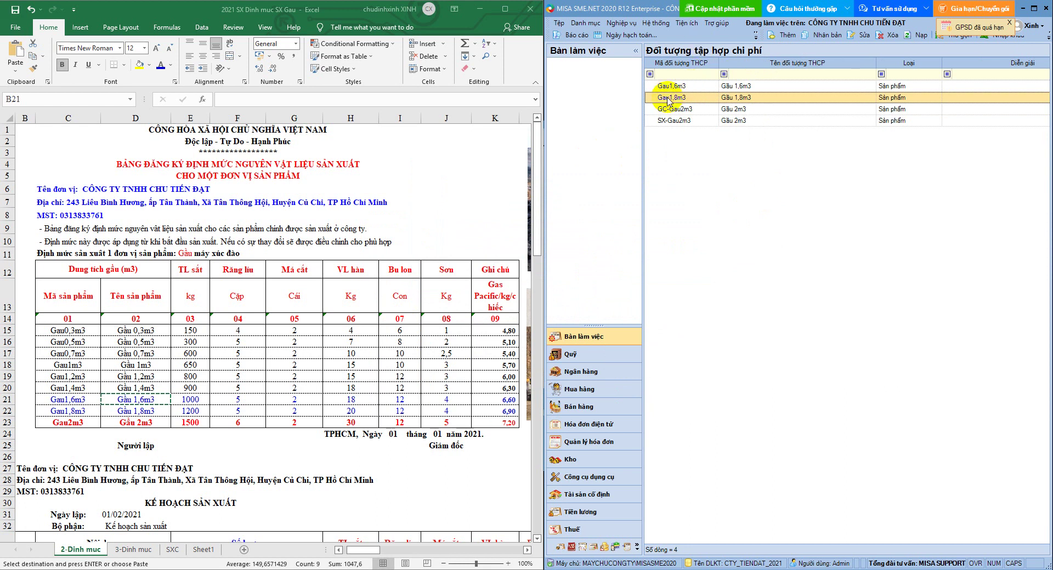
pyautogui.hotkey('alt', 'Tab')
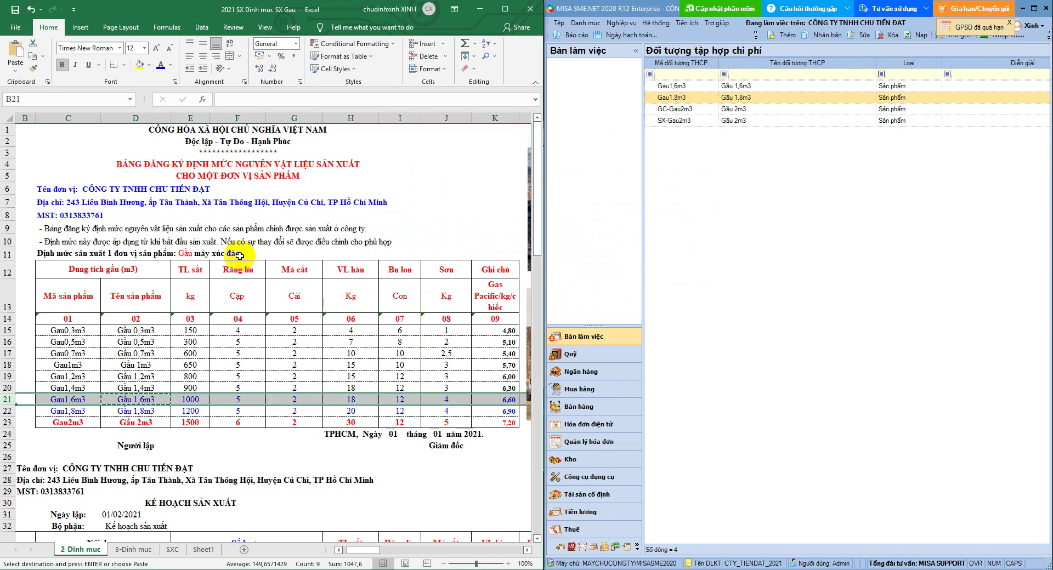
pyautogui.click(15, 8)
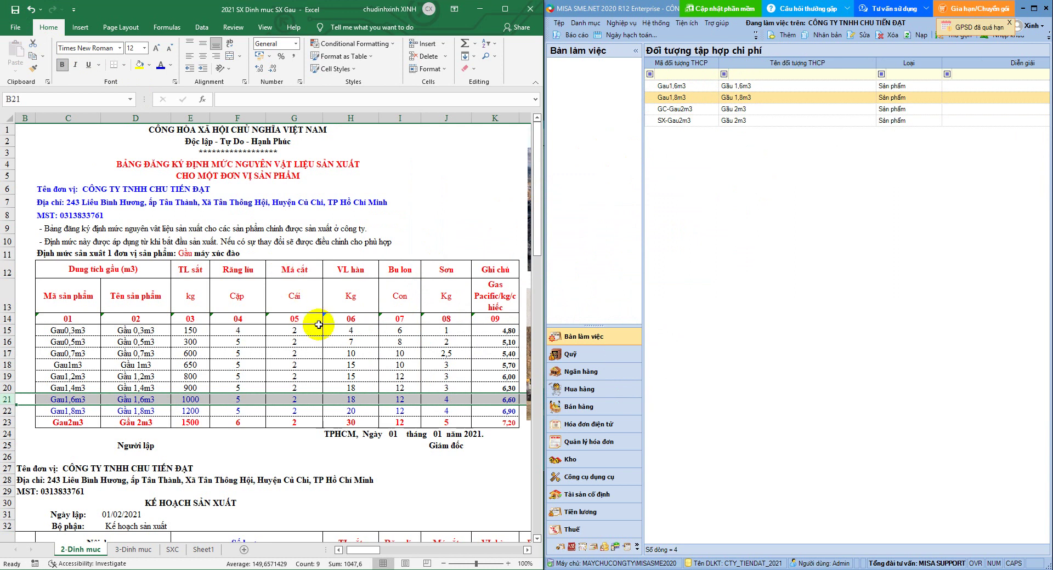
# Examine the production plan, material request and finished-product acceptance record below the norm table in the 2-Dinh muc sheet
pyautogui.scroll(-6, 301, 367)
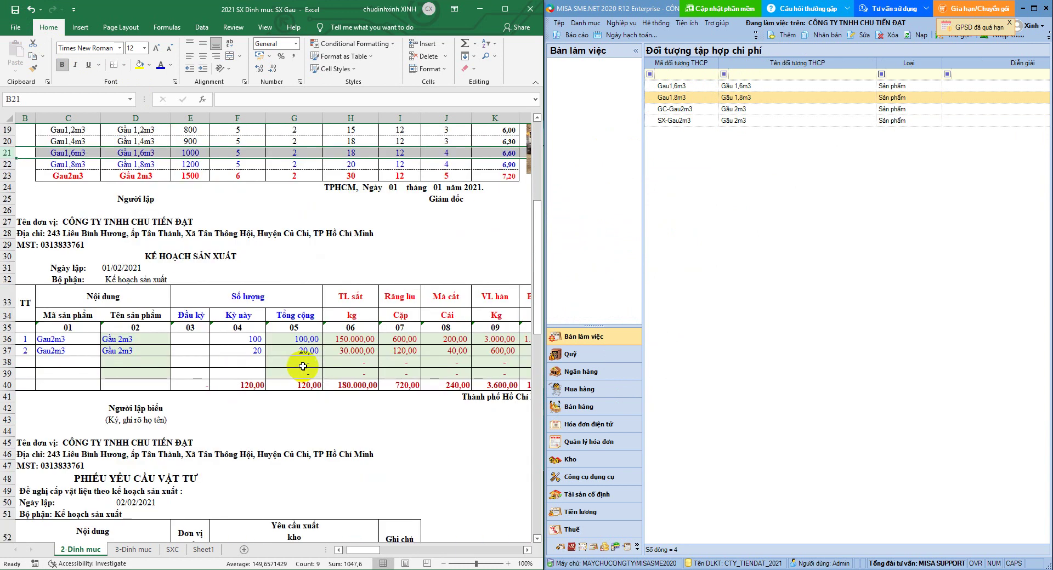
pyautogui.scroll(-2, 303, 367)
pyautogui.scroll(-3, 306, 364)
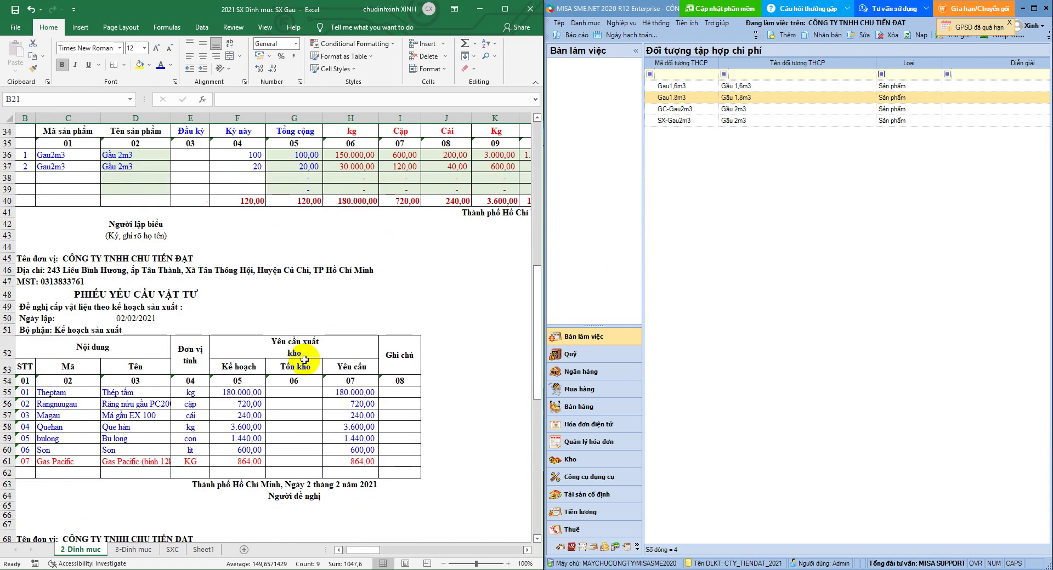
pyautogui.moveTo(8, 257); pyautogui.dragTo(36, 320)
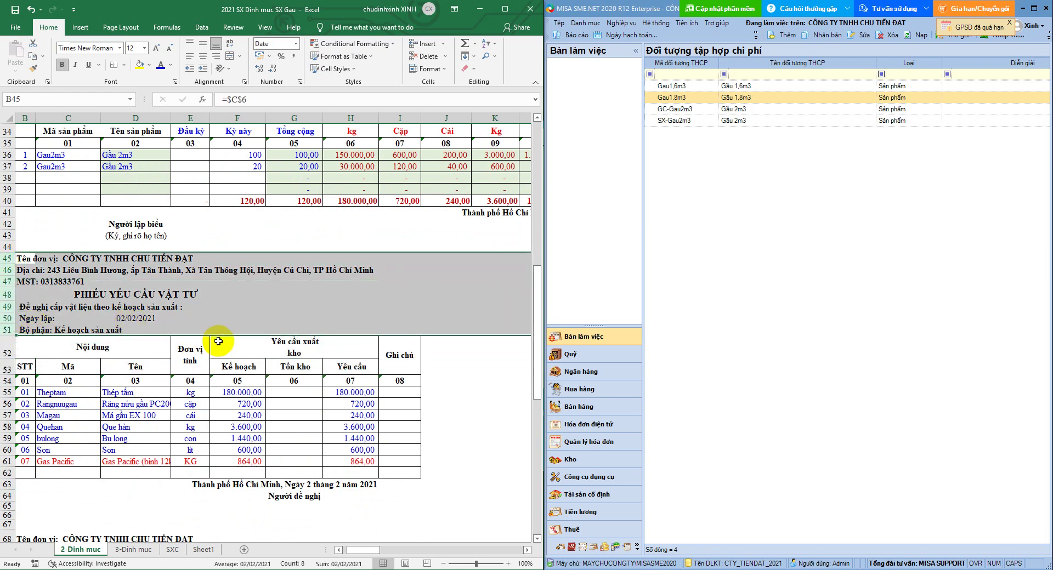
pyautogui.scroll(-2, 218, 341)
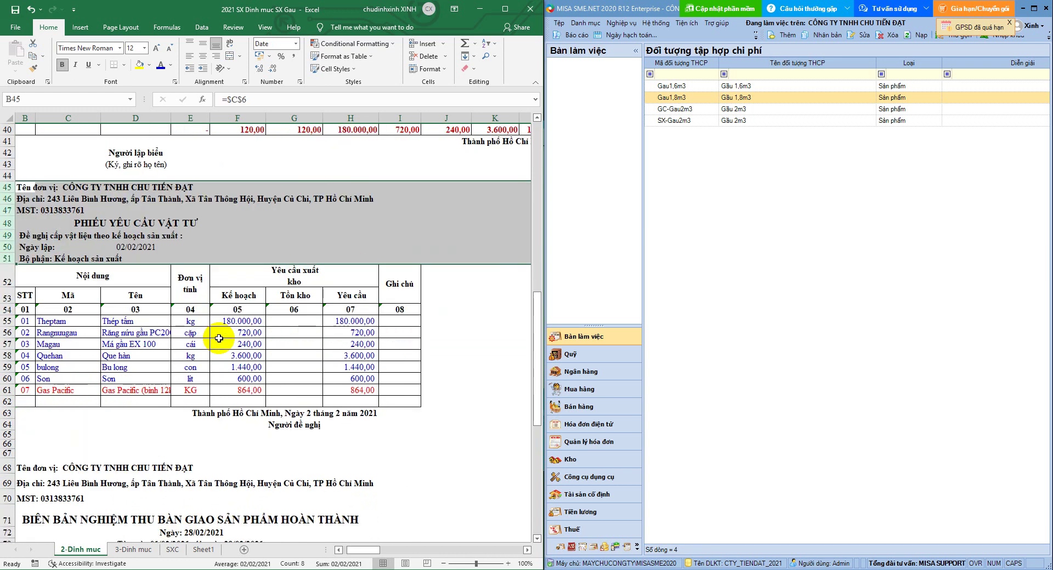
pyautogui.scroll(-3, 222, 338)
pyautogui.scroll(-5, 236, 342)
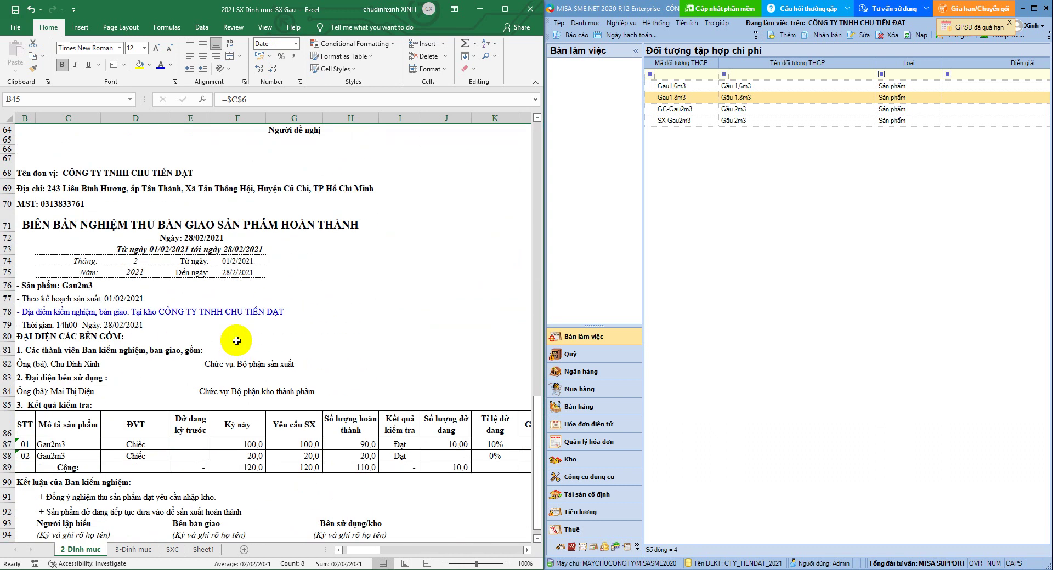
pyautogui.scroll(2, 236, 342)
pyautogui.scroll(-3, 231, 337)
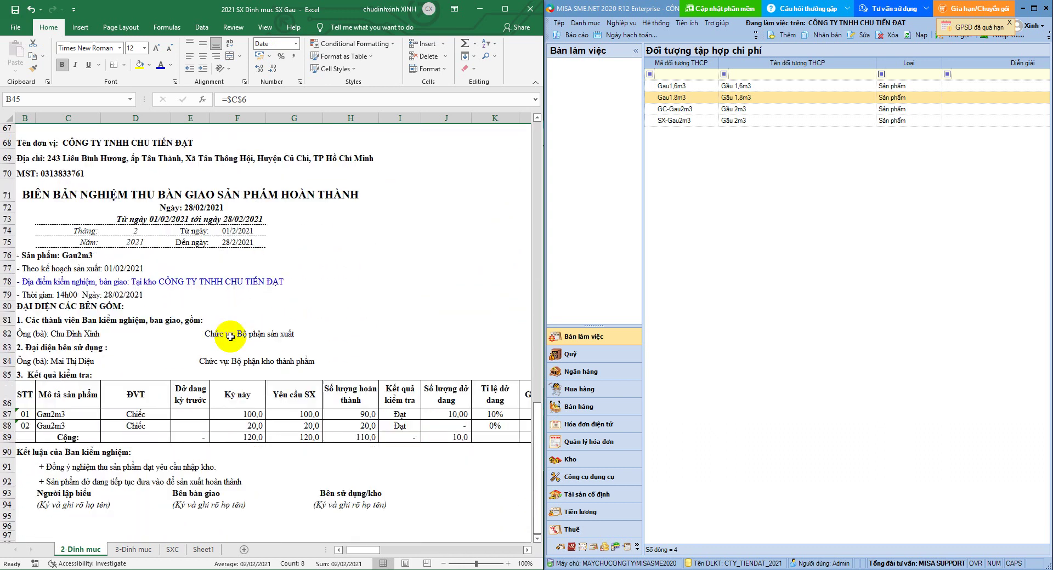
pyautogui.scroll(10, 231, 337)
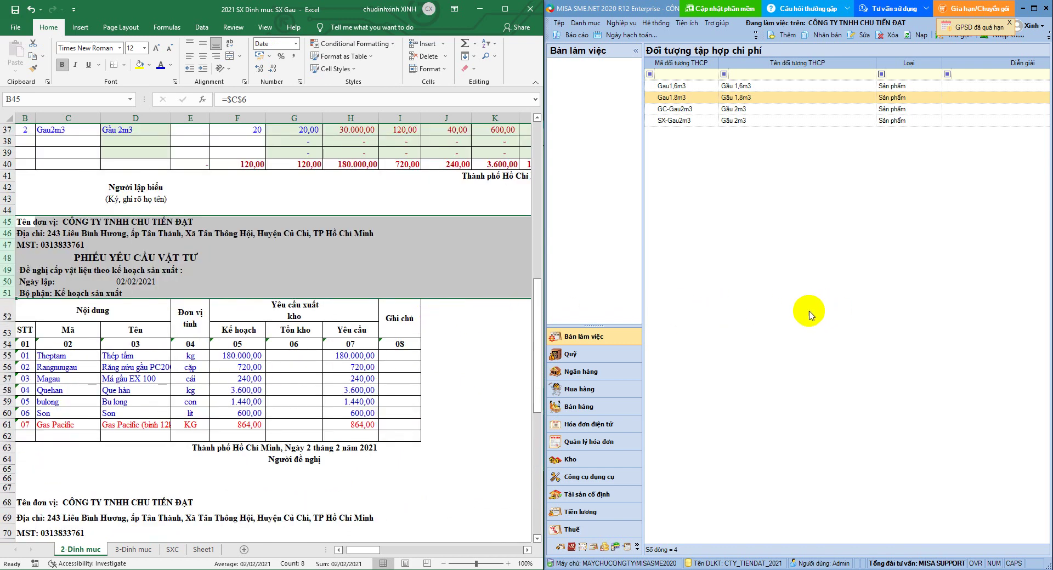
pyautogui.scroll(5, 499, 296)
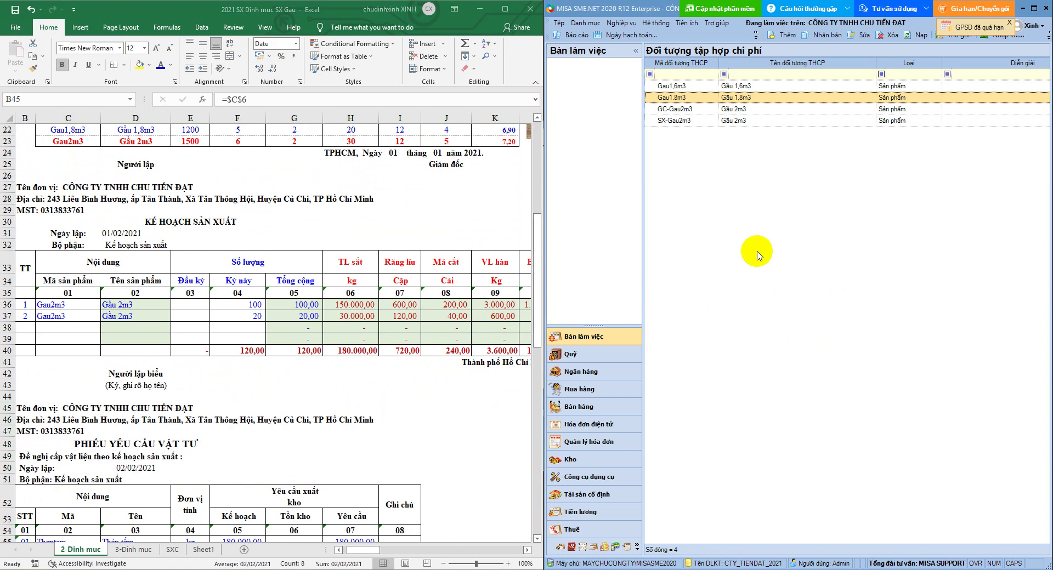
# Start a new production order (Lệnh sản xuất) in the Kho module of MISA SME, shown full screen
pyautogui.click(588, 461)
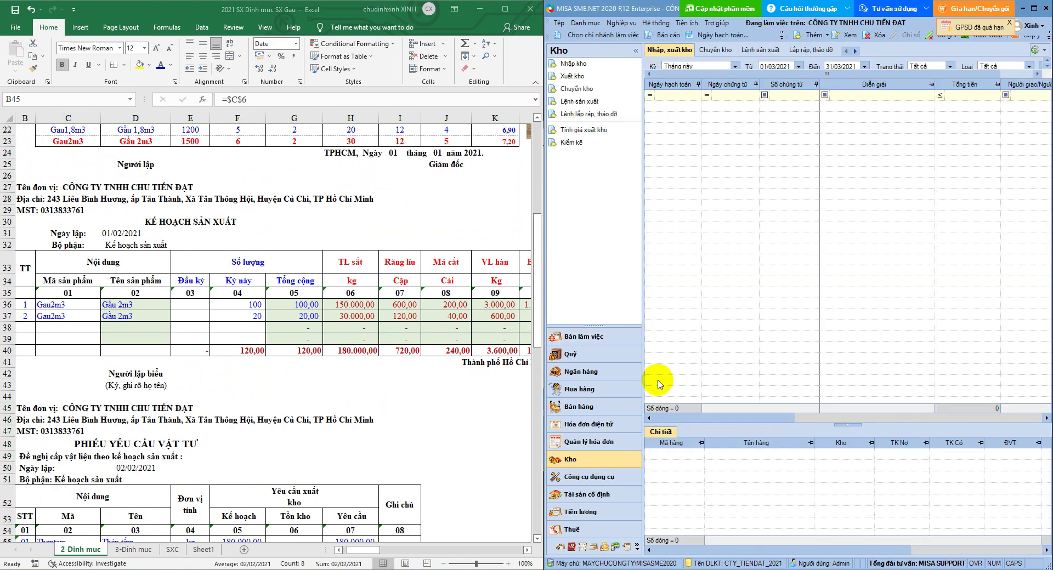
pyautogui.click(1034, 8)
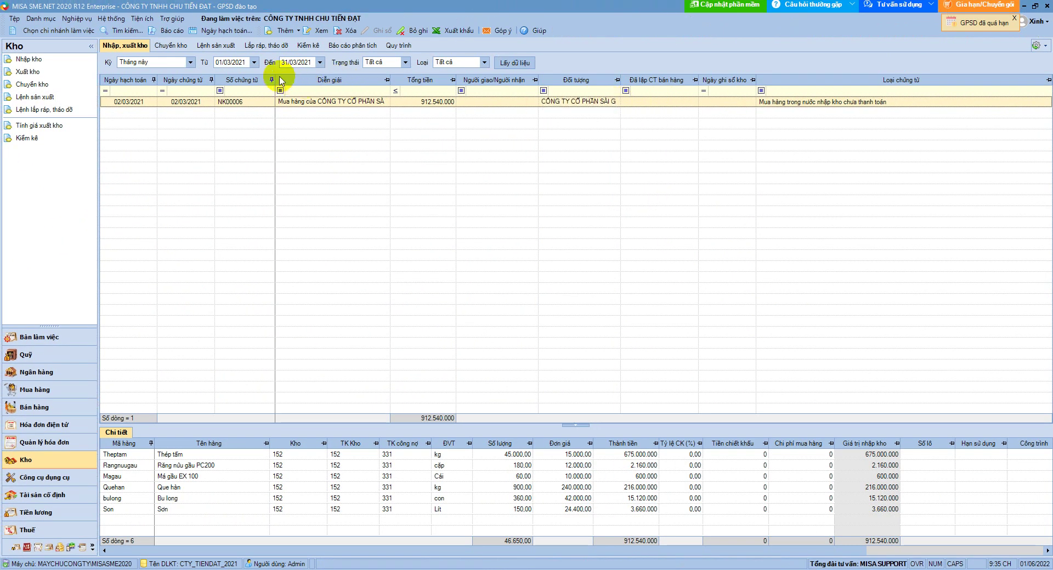
pyautogui.click(217, 47)
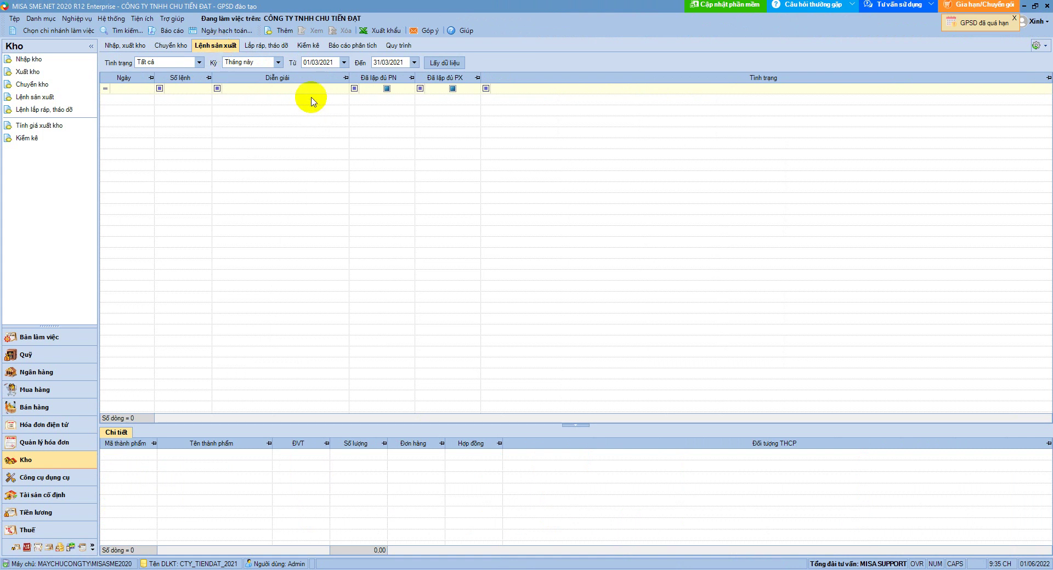
pyautogui.click(285, 33)
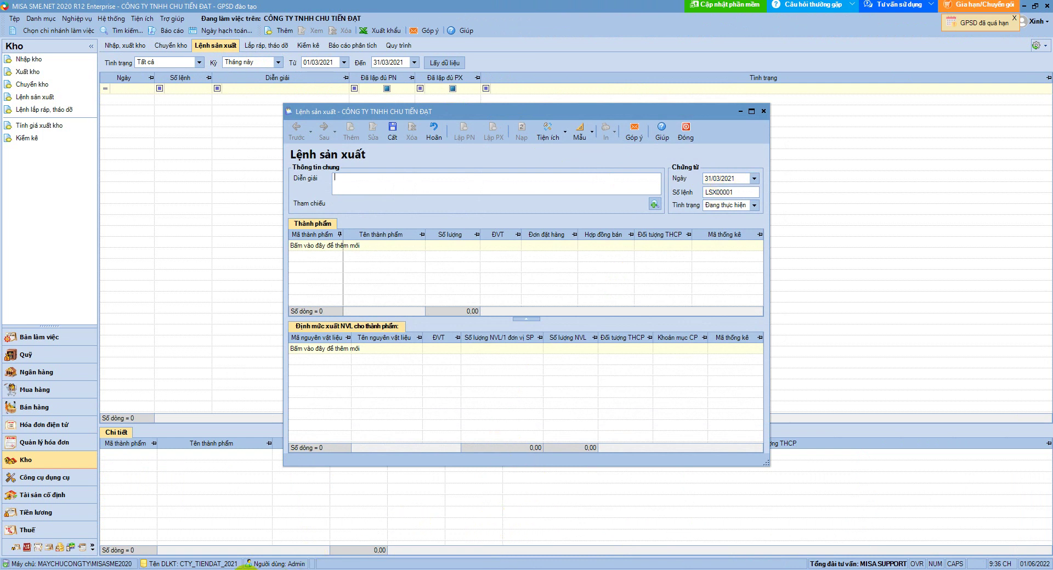
# Place the production order form beside the Excel production plan and set its date to 01/02/2021
pyautogui.click(159, 569)
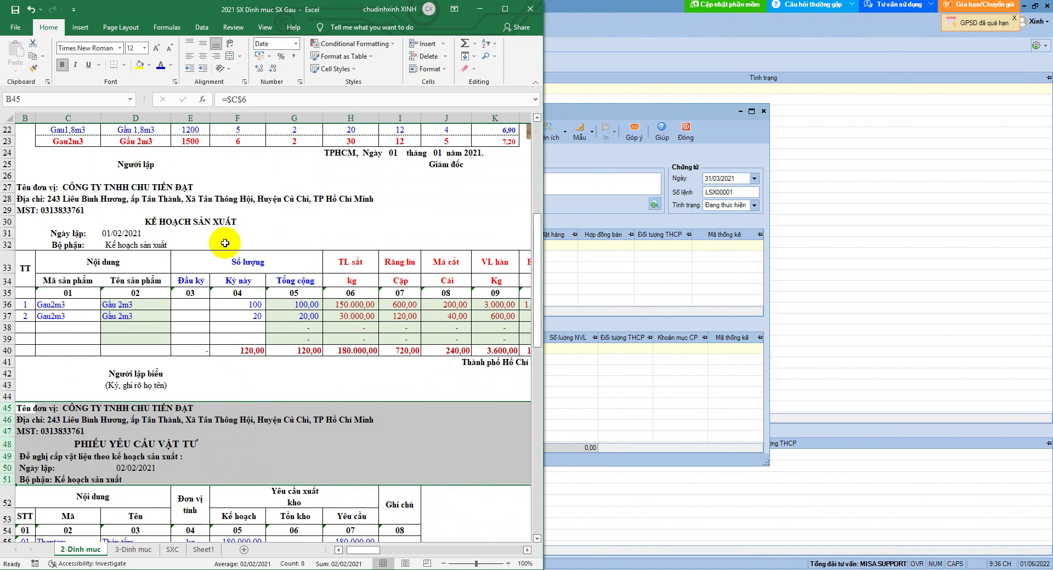
pyautogui.click(719, 178)
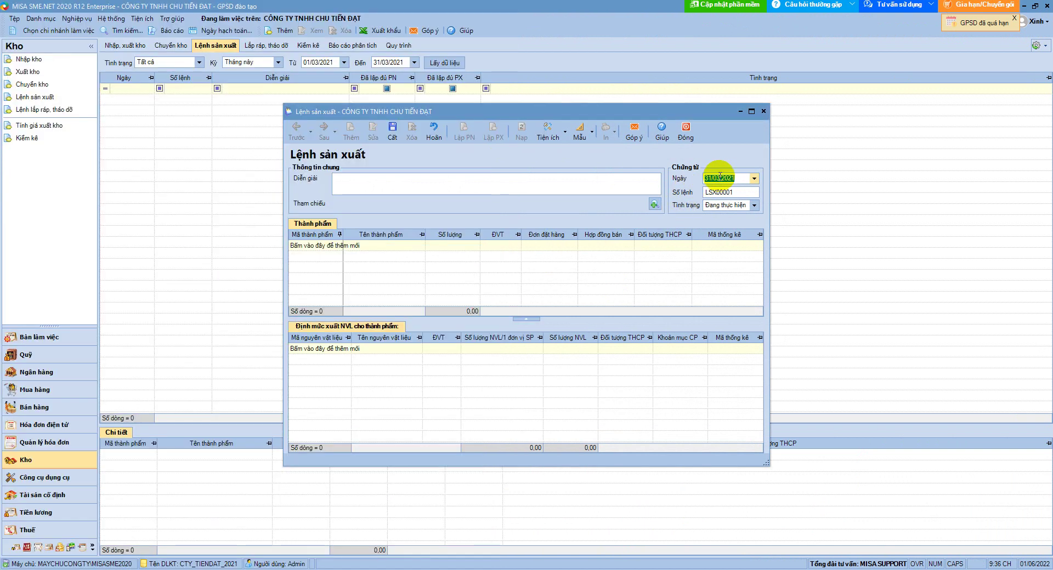
pyautogui.click(1035, 6)
pyautogui.moveTo(581, 112); pyautogui.dragTo(838, 53)
pyautogui.click(972, 122)
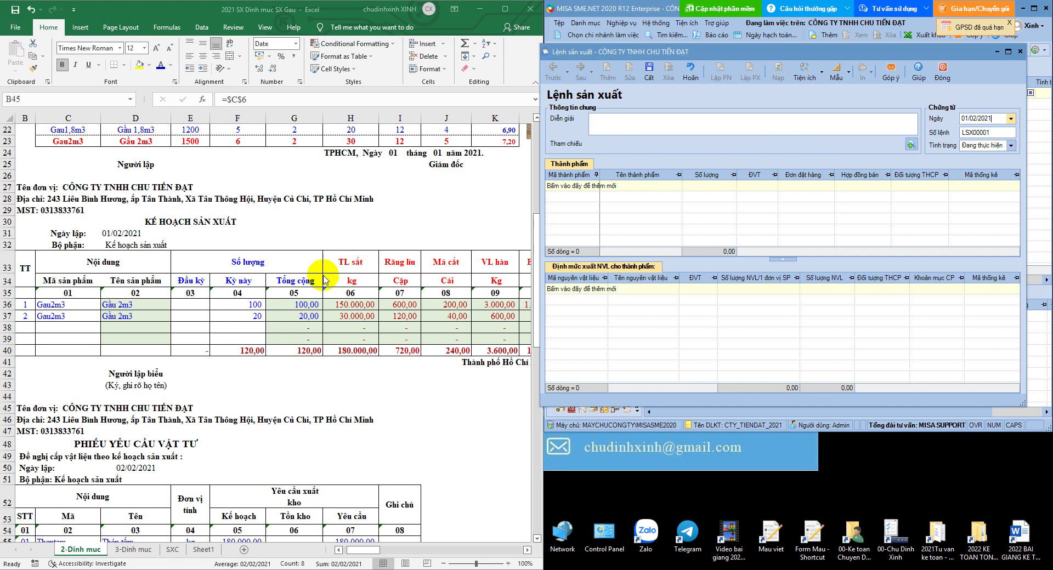
# Copy the text Kế hoạch sản xuất from Excel cell D32 into the production order's Diễn giải
pyautogui.click(122, 245)
pyautogui.rightClick(121, 245)
pyautogui.click(151, 267)
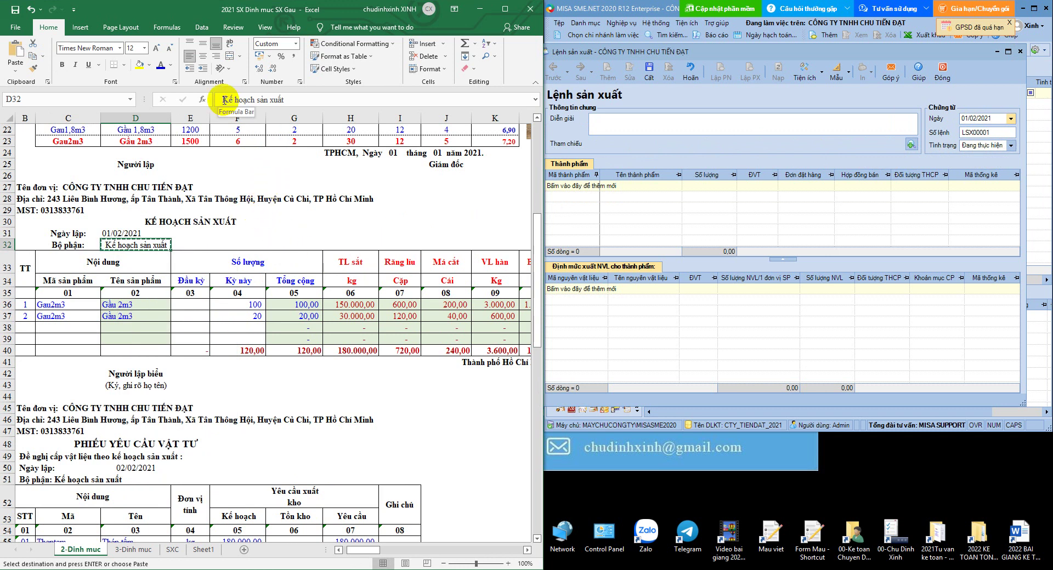
pyautogui.moveTo(223, 99); pyautogui.dragTo(285, 99)
pyautogui.rightClick(269, 100)
pyautogui.click(296, 132)
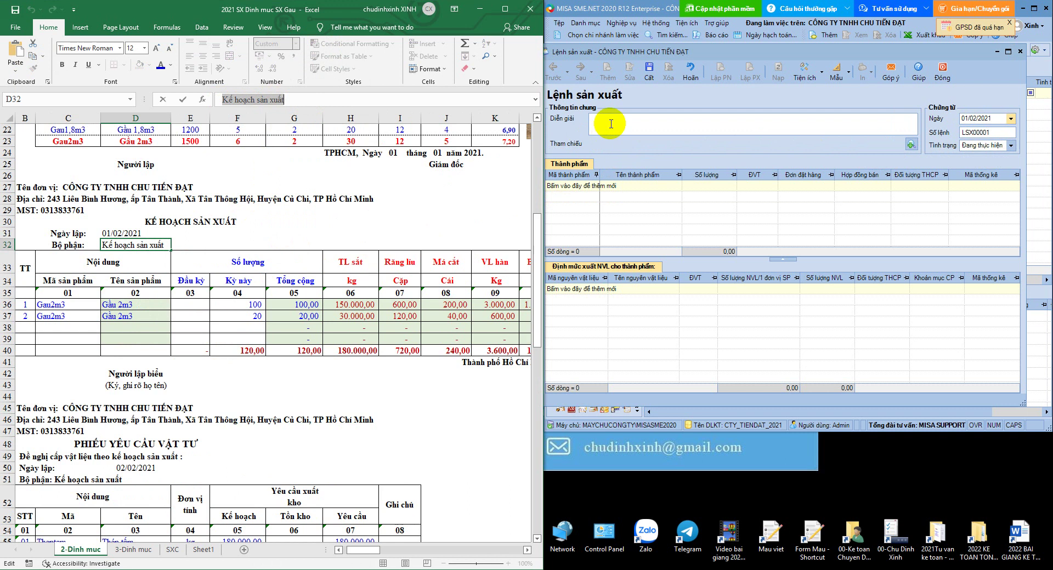
pyautogui.click(611, 124)
pyautogui.hotkey('ctrl', 'v')
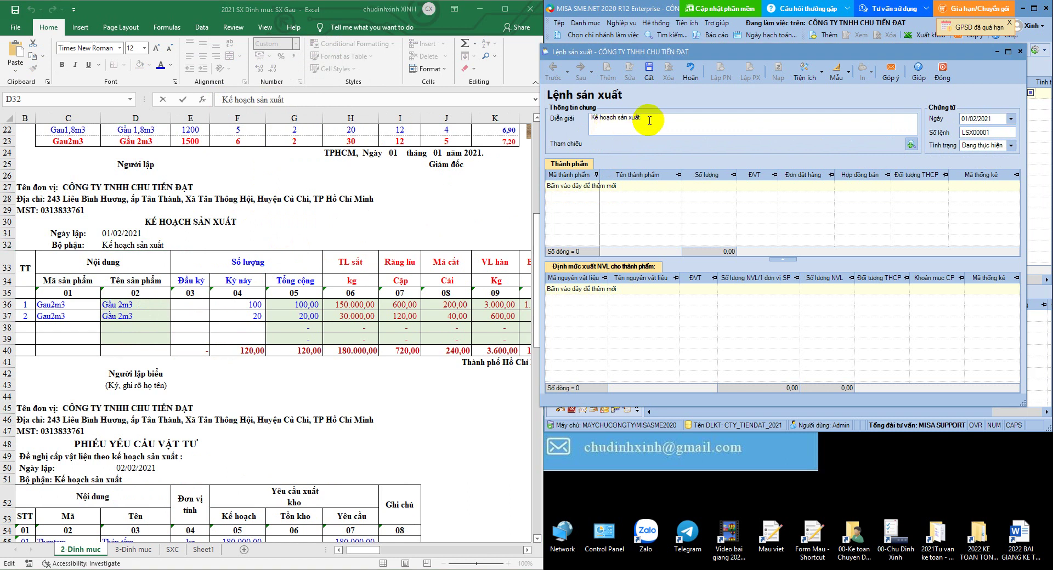
# Append a hyphen and the product name Gầu 2m3, copied from Excel cell D37, to the order's Diễn giải
pyautogui.click(134, 316)
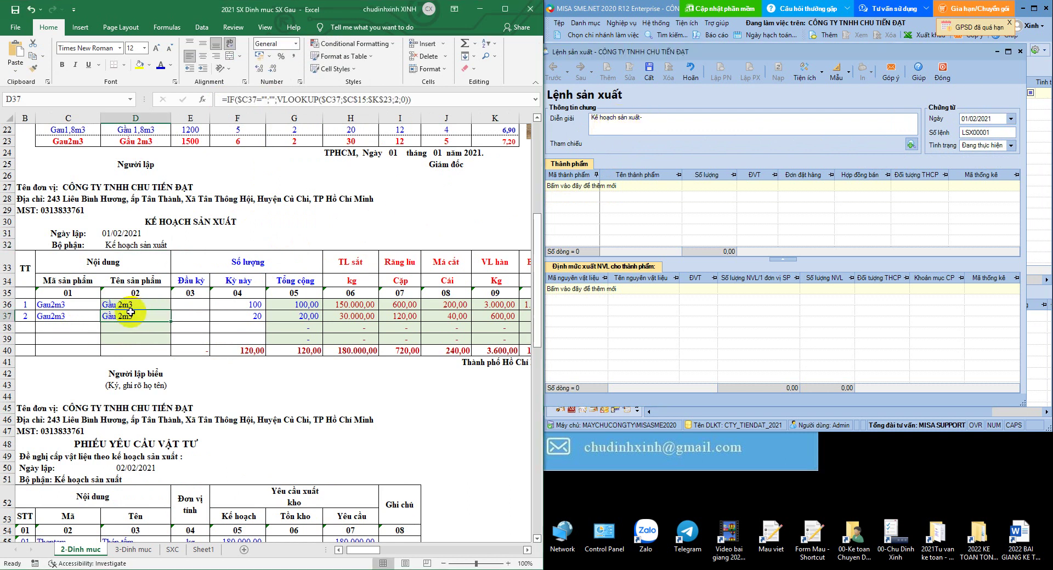
pyautogui.rightClick(132, 313)
pyautogui.click(157, 332)
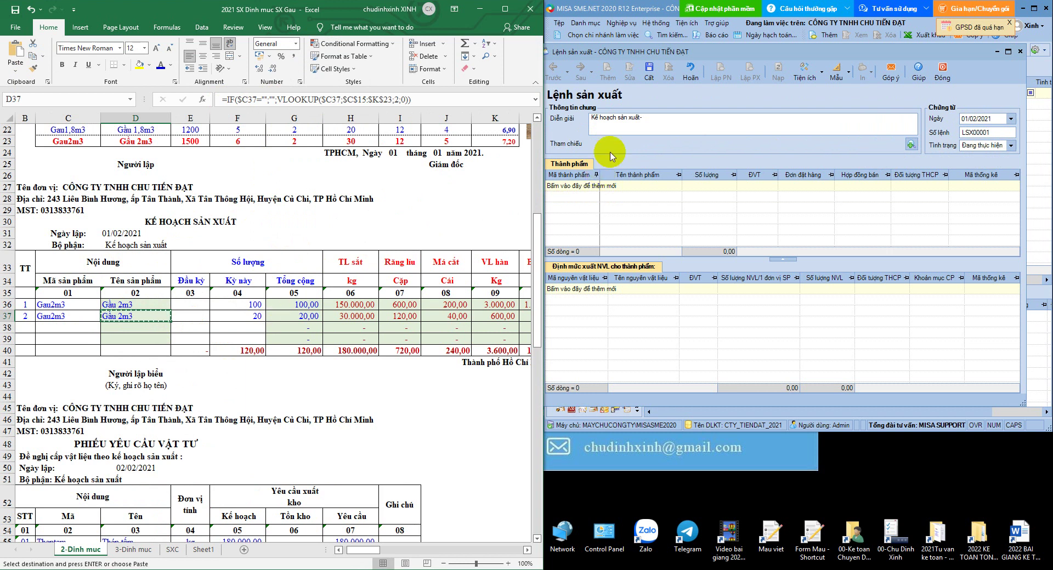
pyautogui.rightClick(648, 117)
pyautogui.click(681, 166)
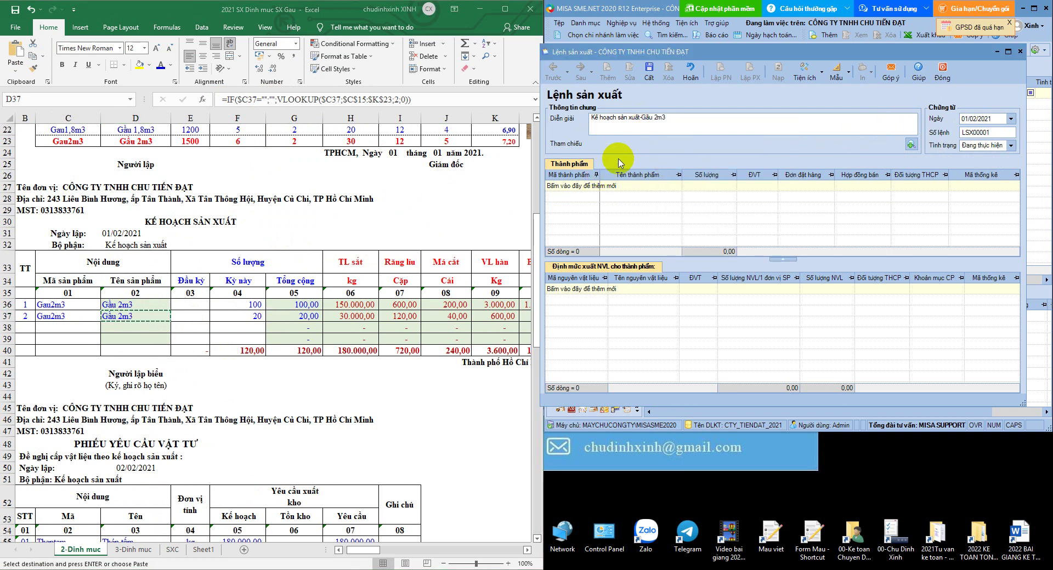
# Review production plan rows 36 and 37 in Excel, widening the window to show the columns through Ghi chú
pyautogui.hotkey('alt', 'Tab')
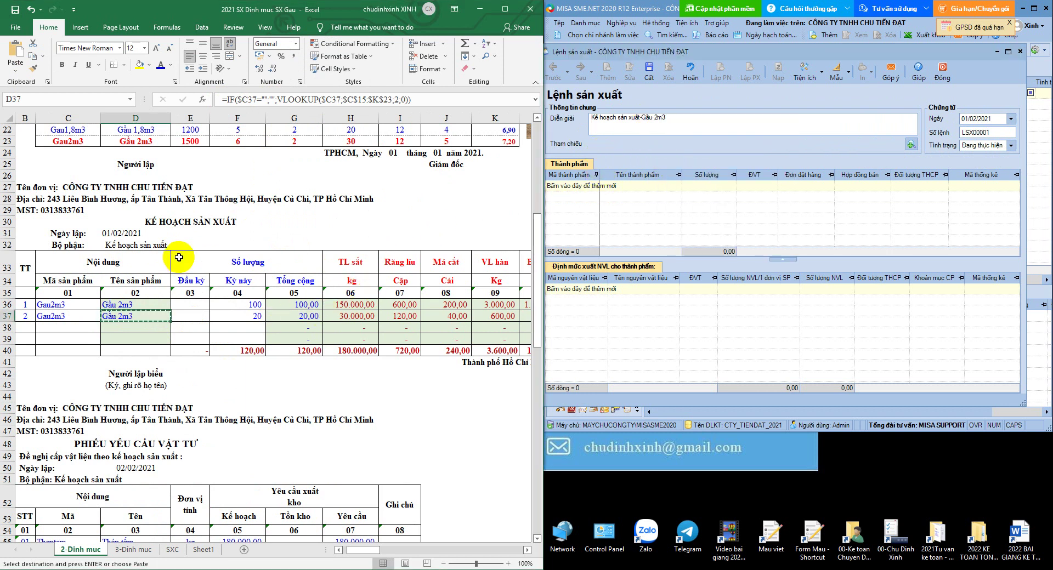
pyautogui.click(194, 306)
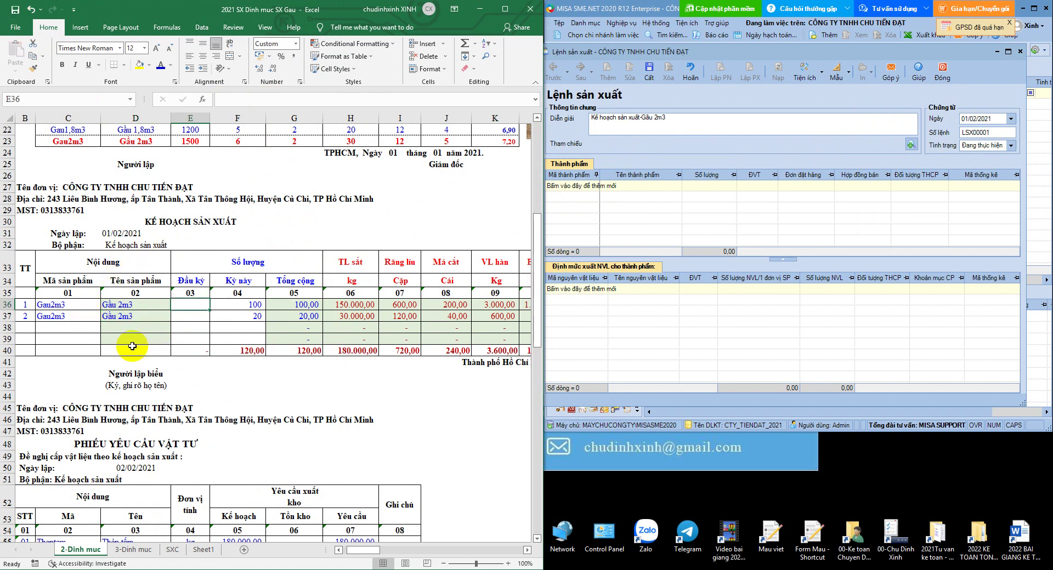
pyautogui.click(2, 304)
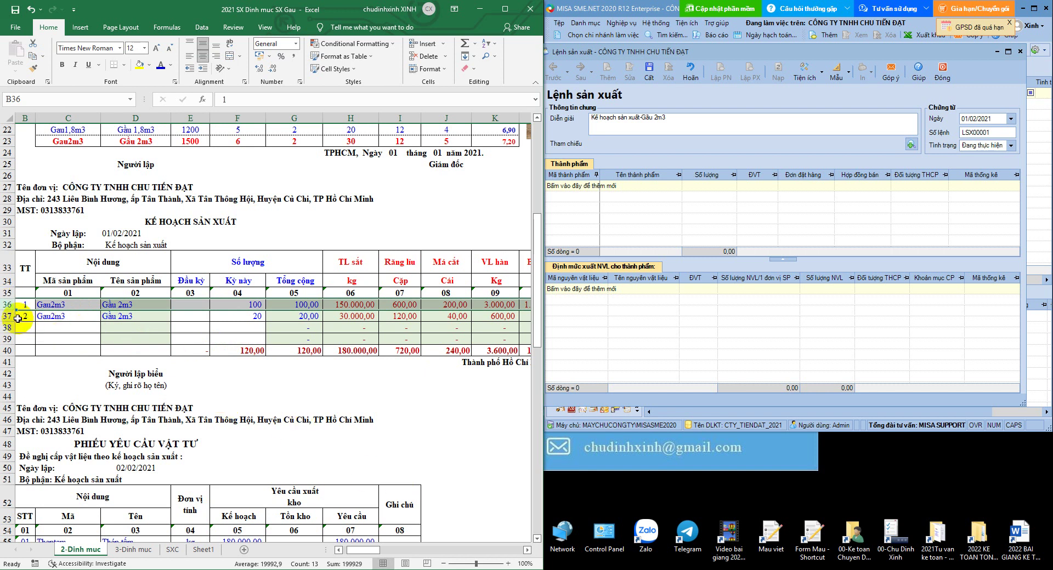
pyautogui.click(6, 316)
pyautogui.moveTo(367, 550)
pyautogui.mouseDown()
pyautogui.moveTo(398, 551)
pyautogui.moveTo(364, 551)
pyautogui.mouseUp()
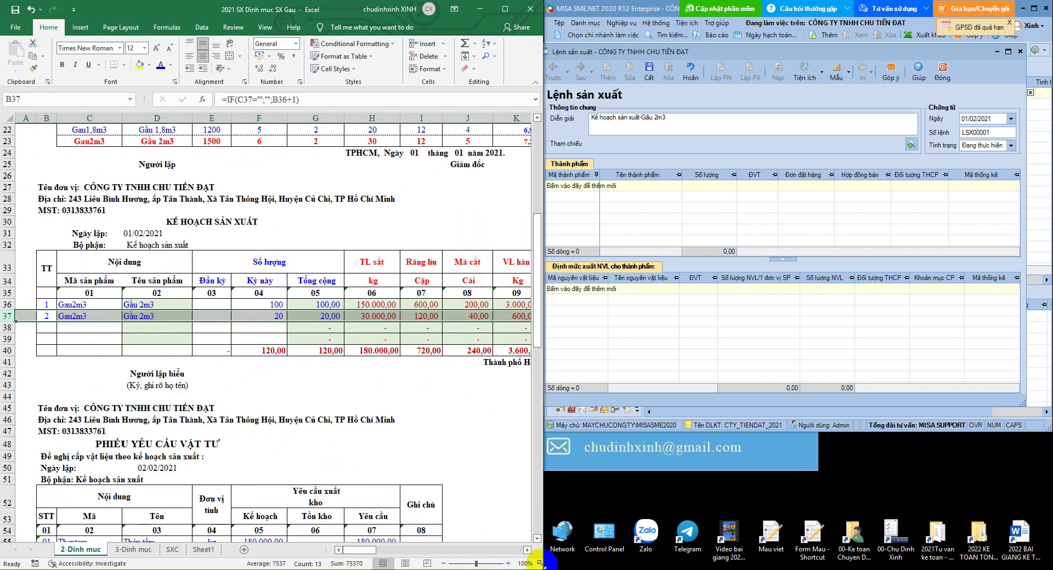
pyautogui.moveTo(544, 568); pyautogui.dragTo(732, 564)
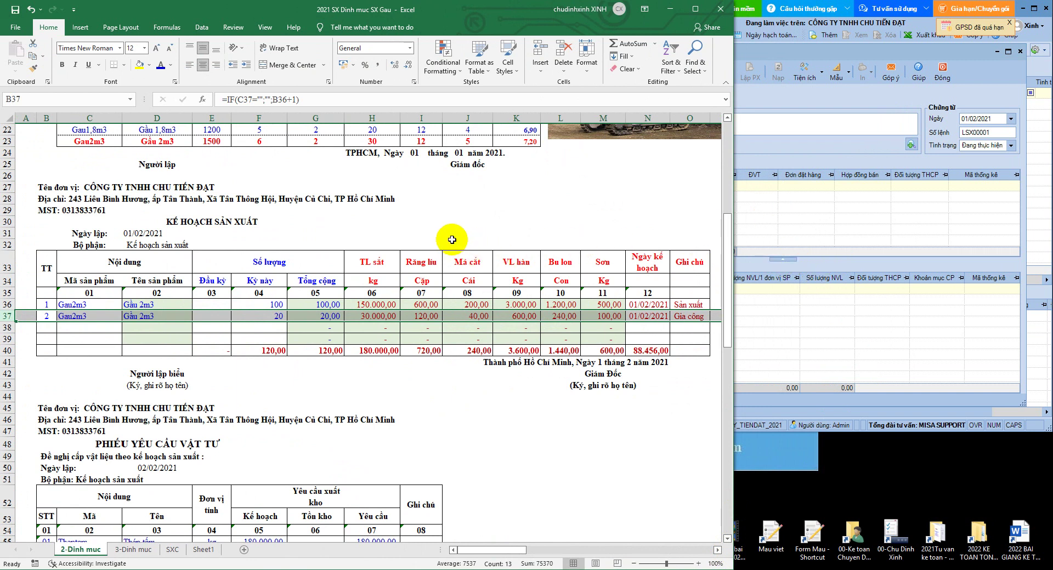
# Move the KẾ HOẠCH SẢN XUẤT title from cell E30 to F30 and save the workbook
pyautogui.click(203, 223)
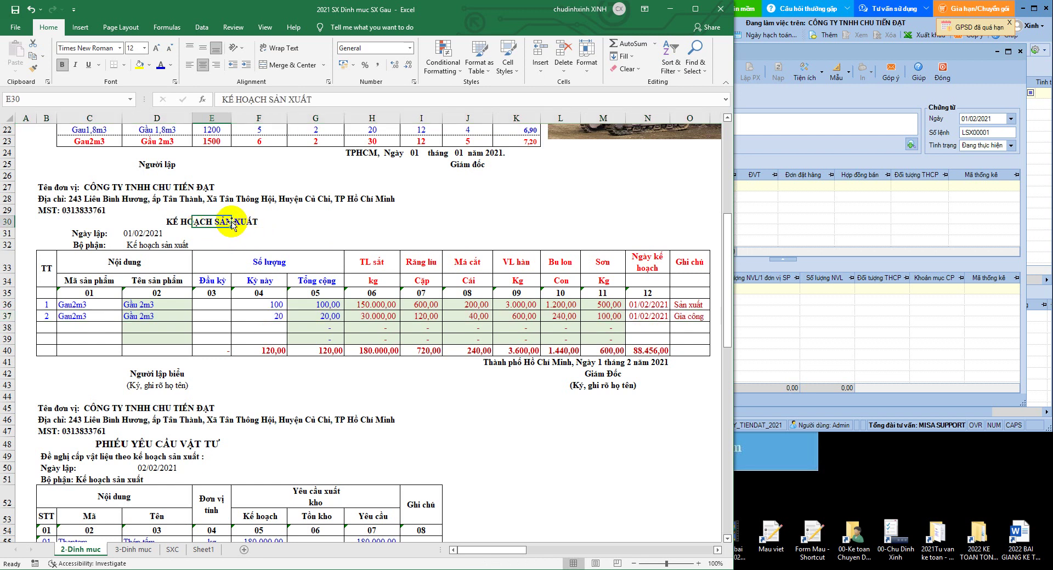
pyautogui.moveTo(232, 224); pyautogui.dragTo(279, 222)
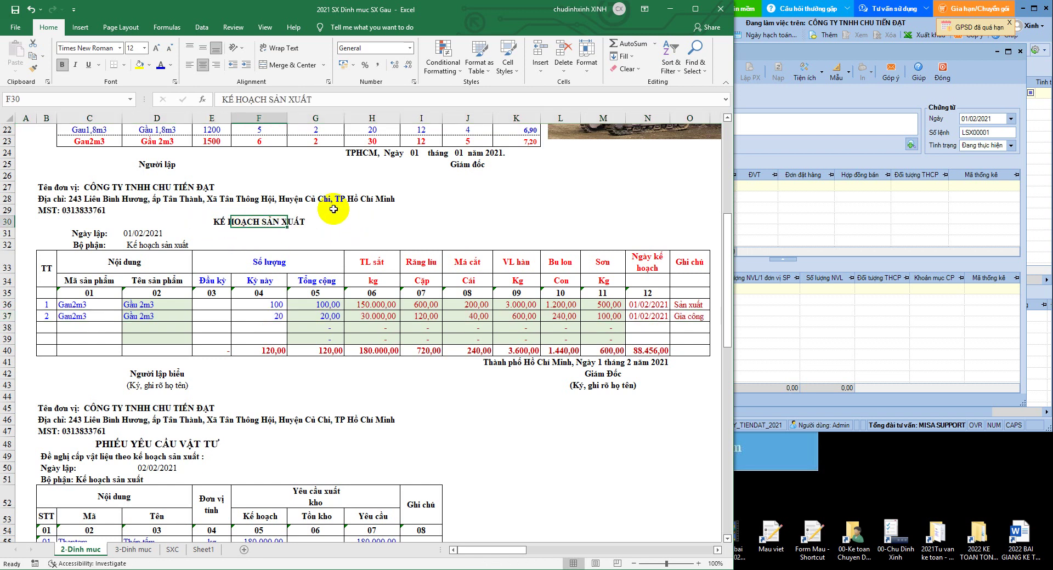
pyautogui.click(15, 10)
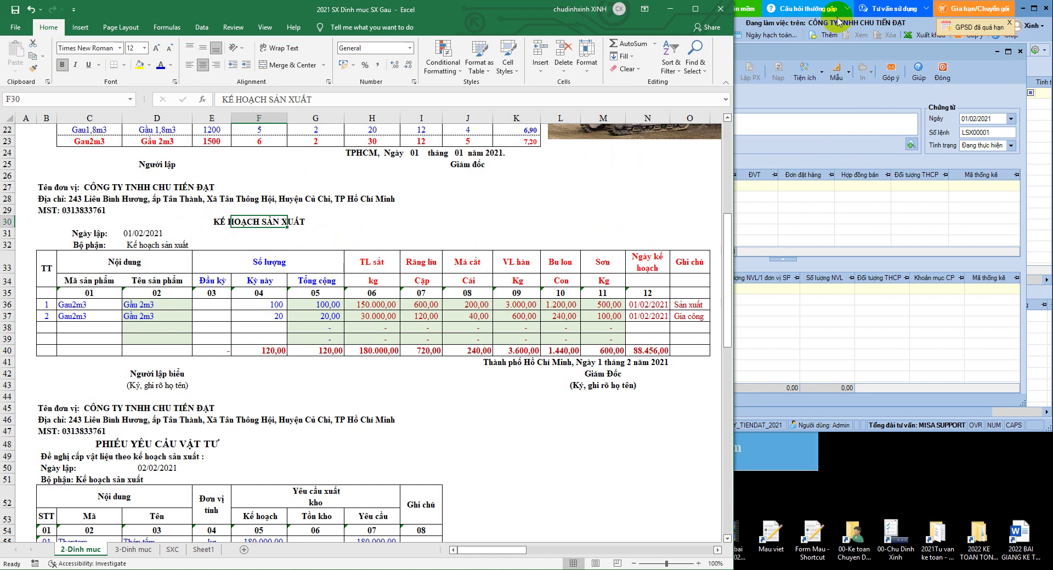
# Switch to the MISA production order and add SX-Gau2m3 as the first finished product line
pyautogui.click(883, 187)
pyautogui.click(859, 173)
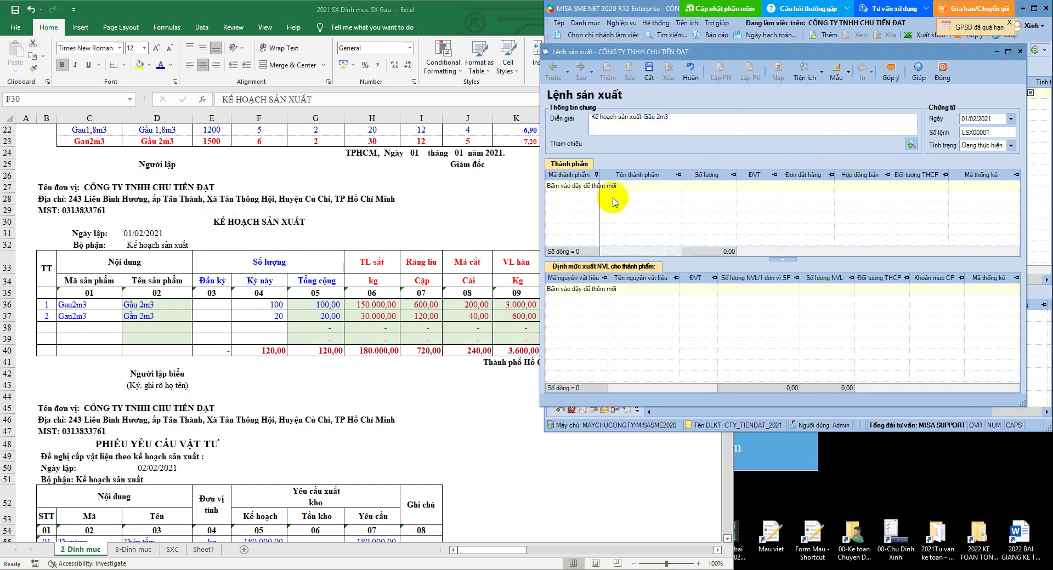
pyautogui.click(598, 186)
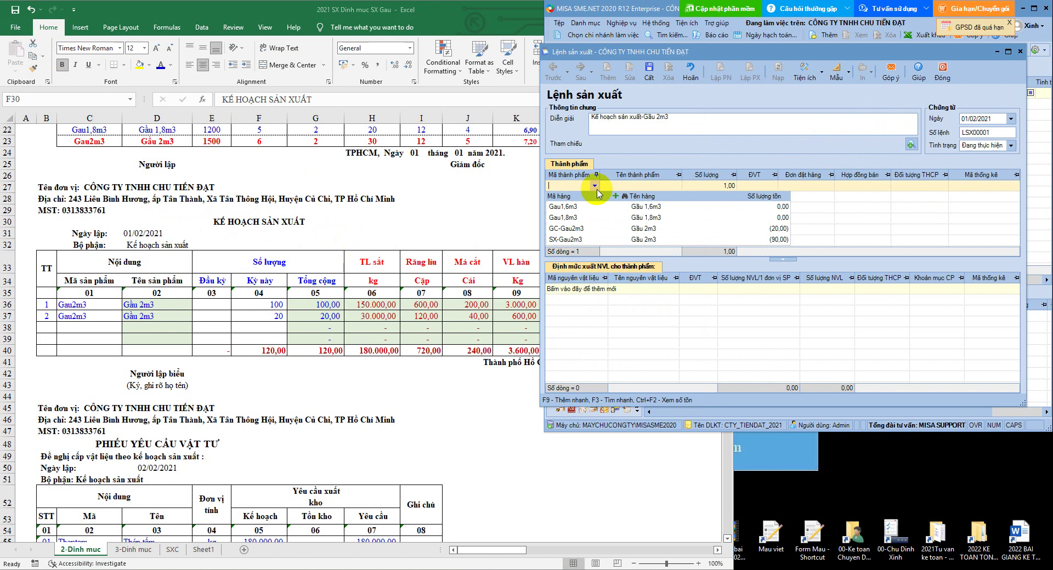
pyautogui.click(573, 240)
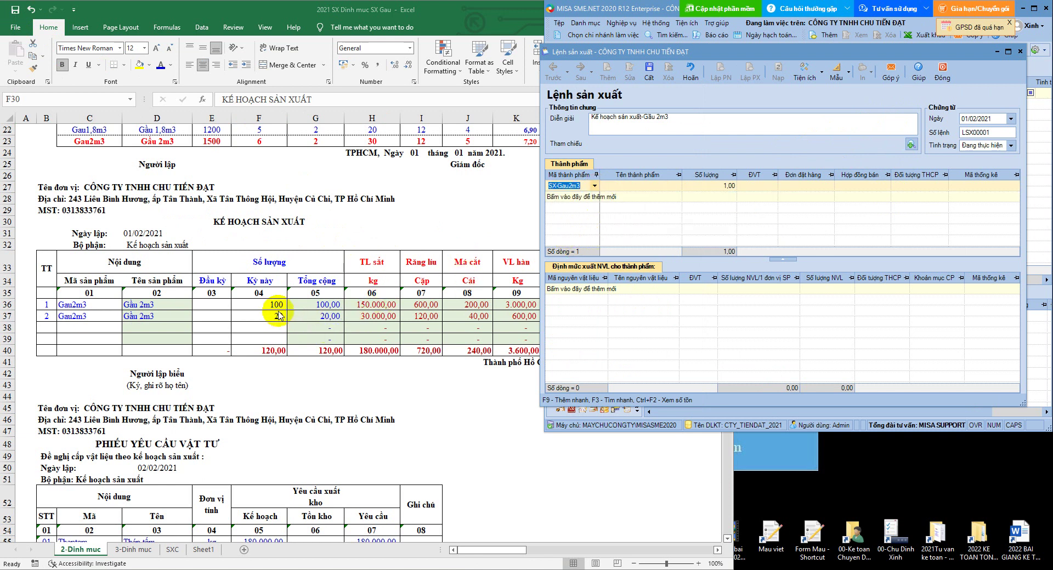
# Maximize the production order window and set the Số lượng of SX-Gau2m3 to 100
pyautogui.click(715, 187)
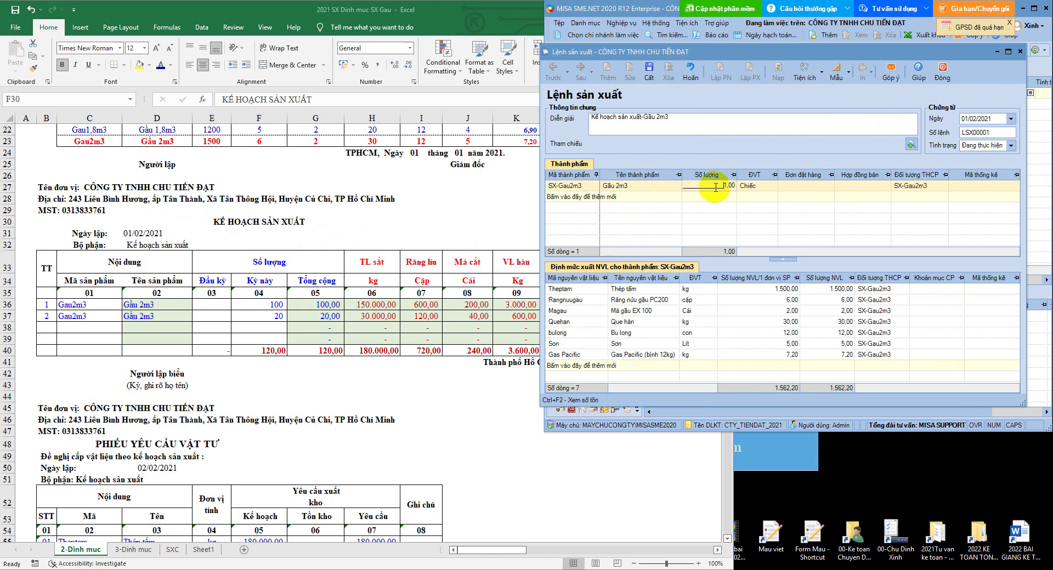
pyautogui.moveTo(717, 187); pyautogui.dragTo(752, 189)
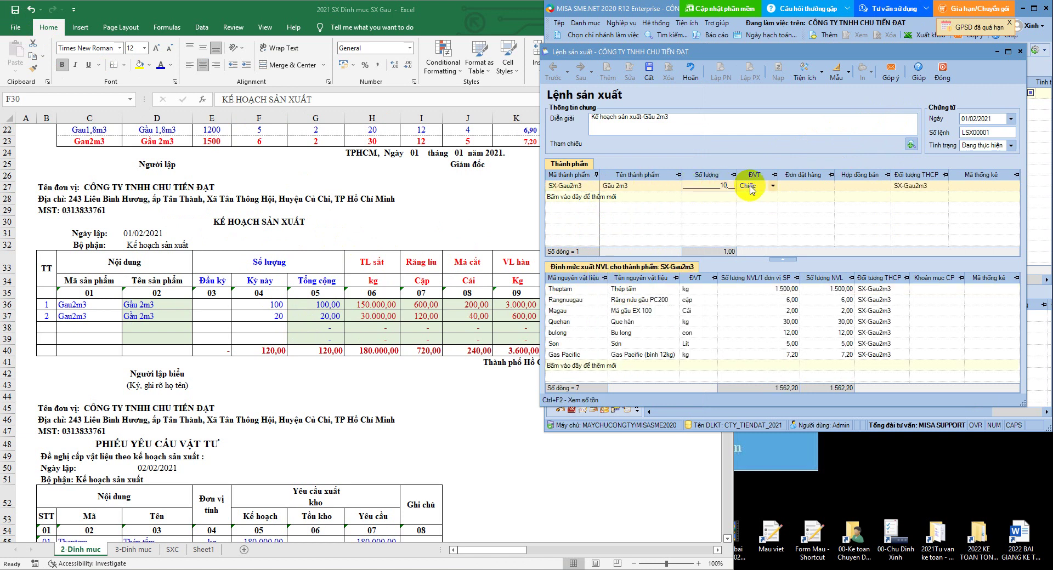
pyautogui.click(1007, 53)
pyautogui.click(395, 140)
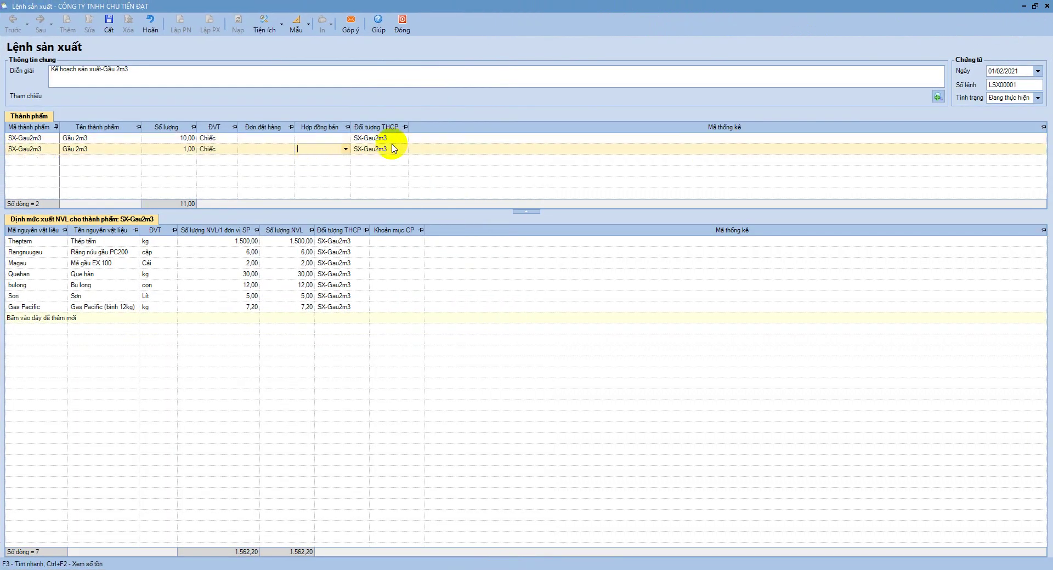
pyautogui.click(228, 165)
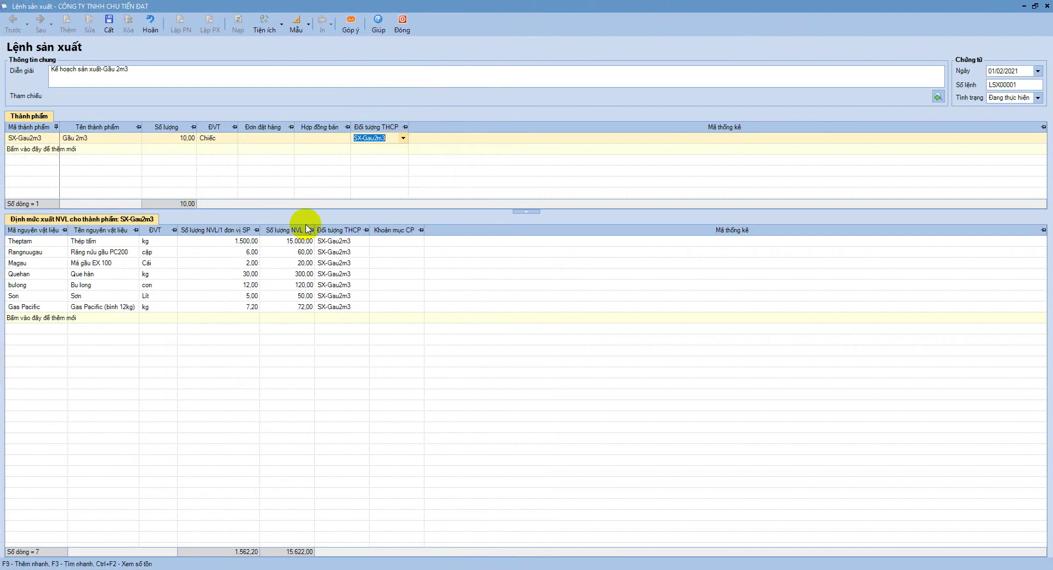
pyautogui.click(236, 242)
pyautogui.click(184, 138)
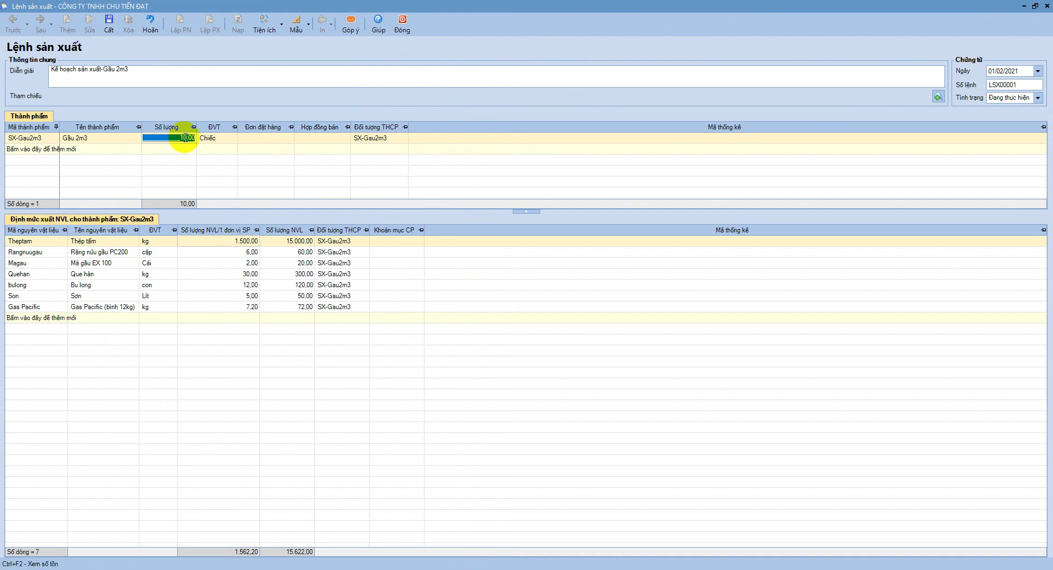
pyautogui.write('100')
pyautogui.click(280, 139)
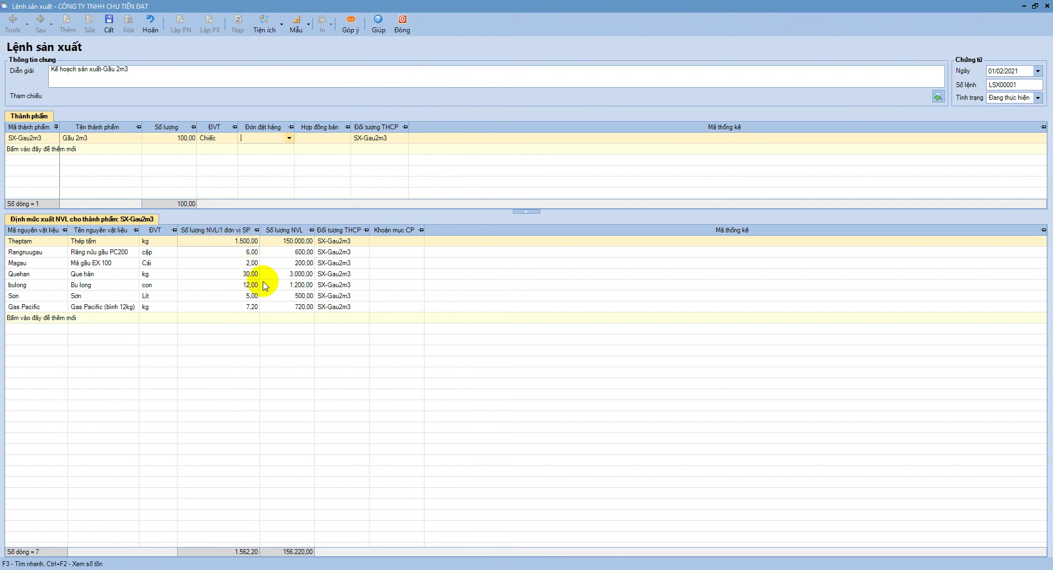
# Compare the order's material quantities with the Gầu 2m3 norm in Excel row 23 and the production plan in row 36
pyautogui.click(184, 568)
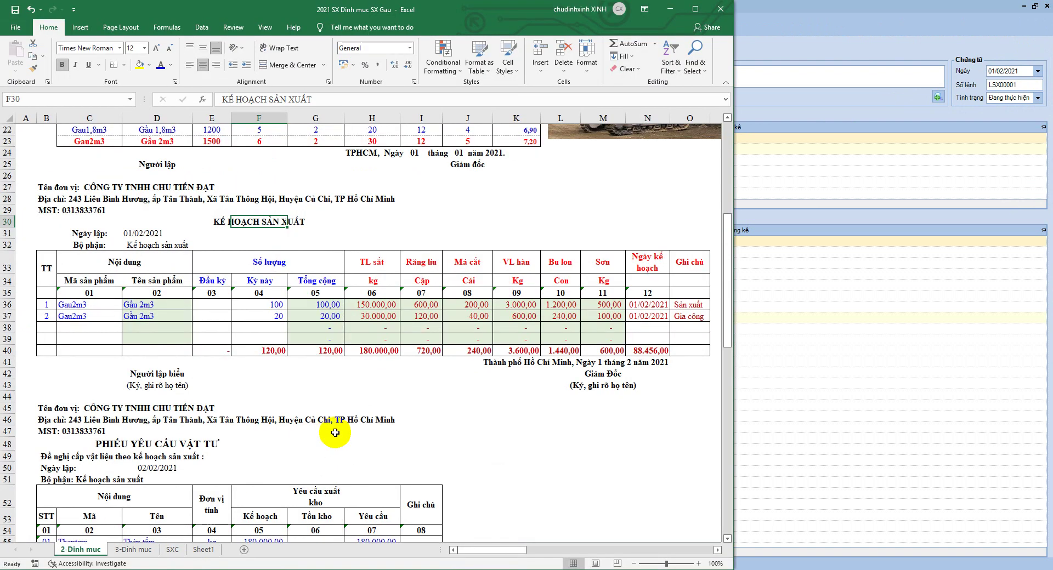
pyautogui.click(276, 306)
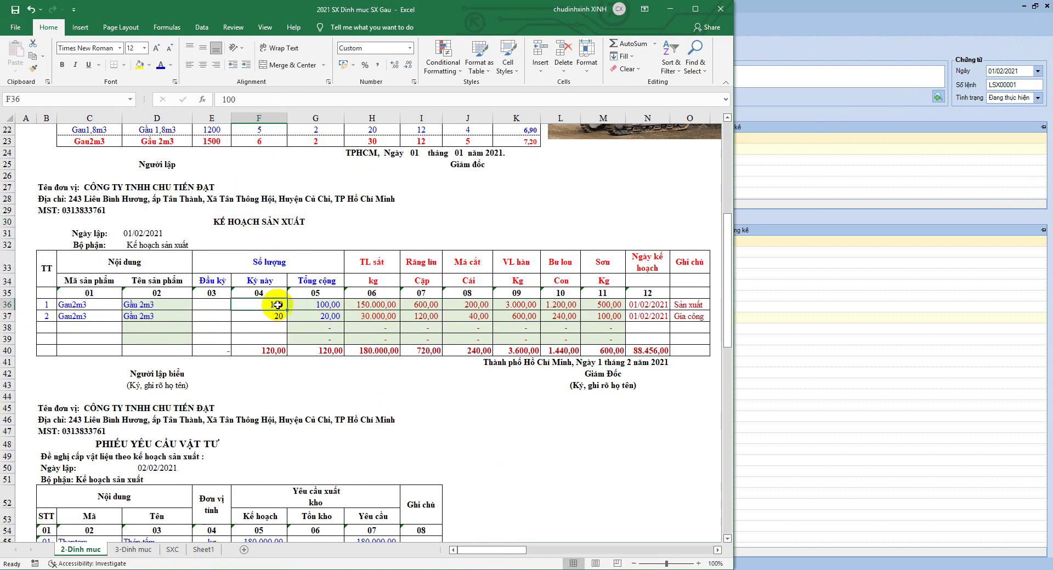
pyautogui.scroll(4, 329, 304)
pyautogui.click(219, 267)
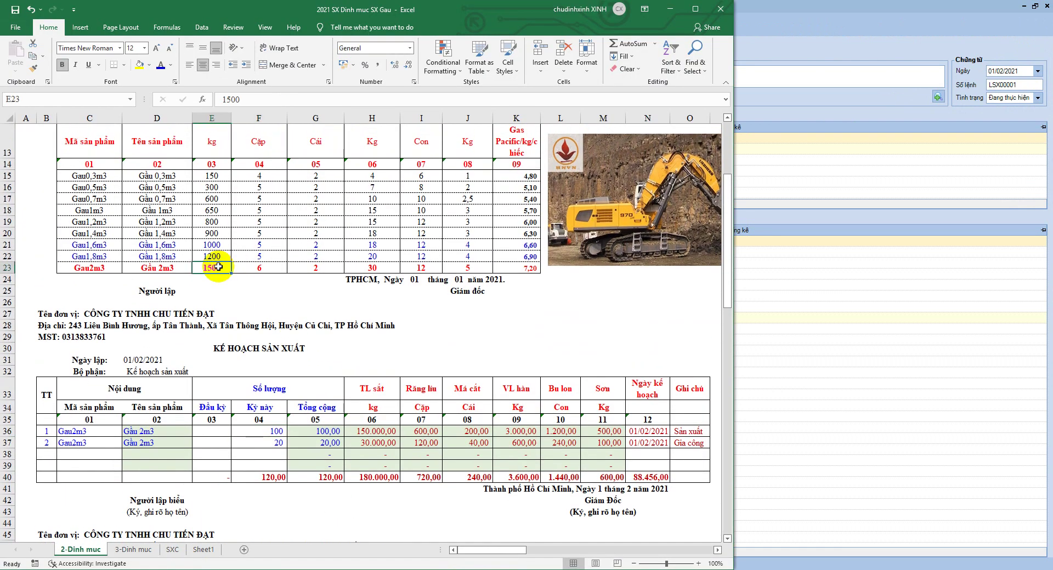
pyautogui.scroll(1, 264, 296)
pyautogui.scroll(-1, 312, 378)
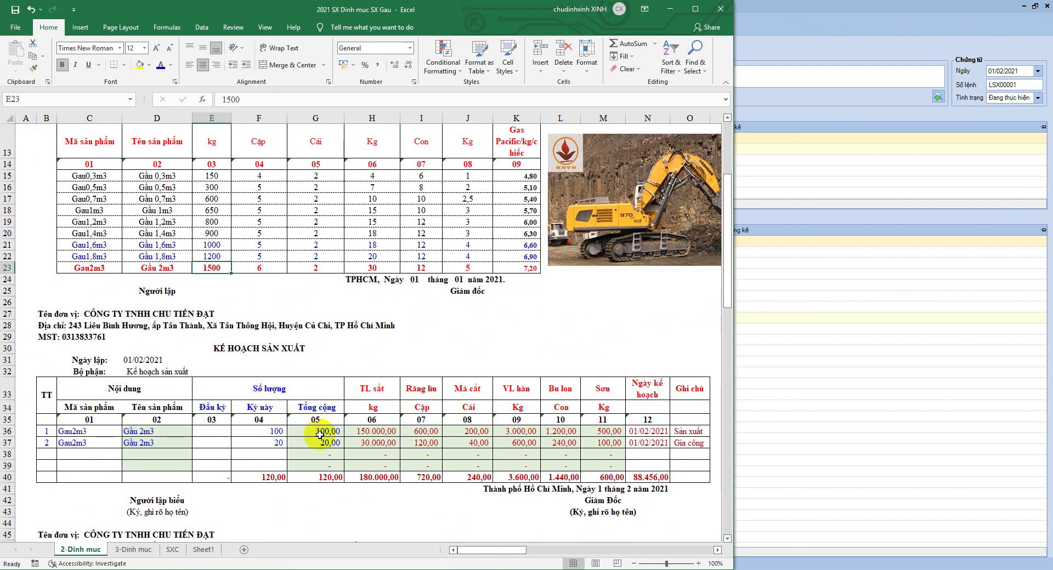
pyautogui.click(370, 432)
pyautogui.click(664, 568)
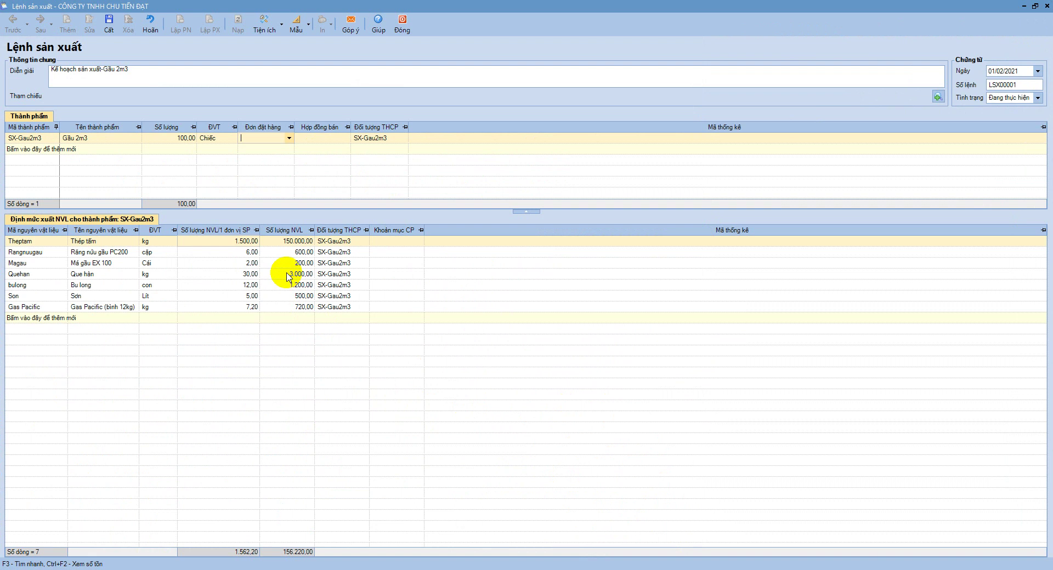
# Check which choices Khoản mục CP offers for Theptam and Đơn đặt hàng offers for SX-Gau2m3
pyautogui.click(420, 242)
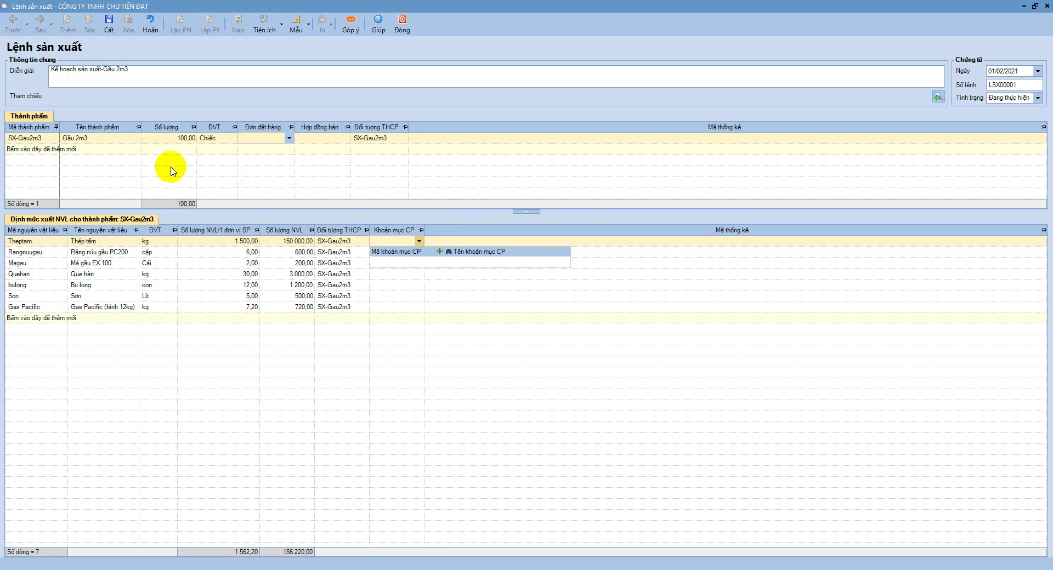
pyautogui.click(377, 149)
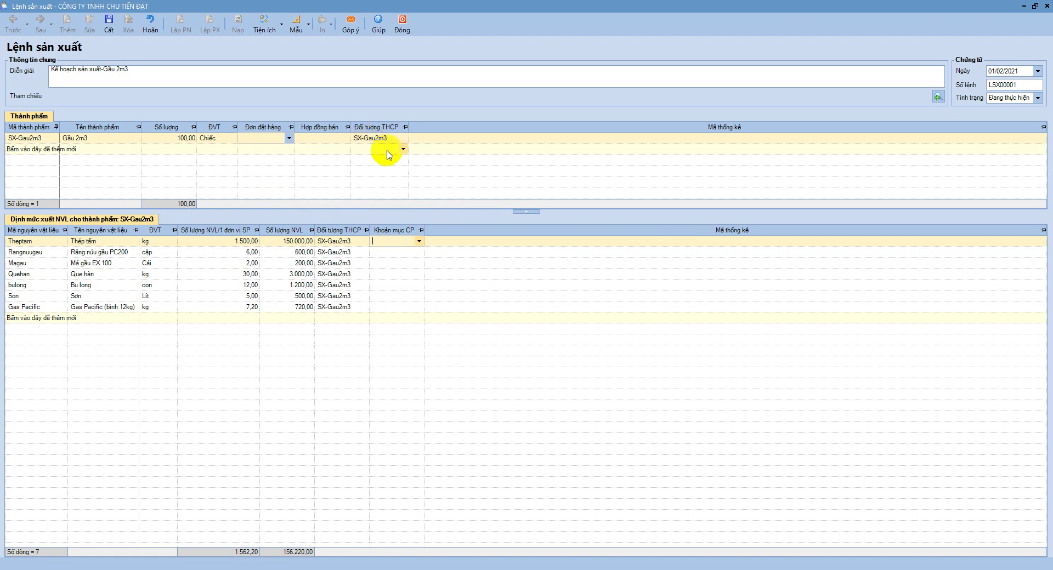
pyautogui.click(289, 138)
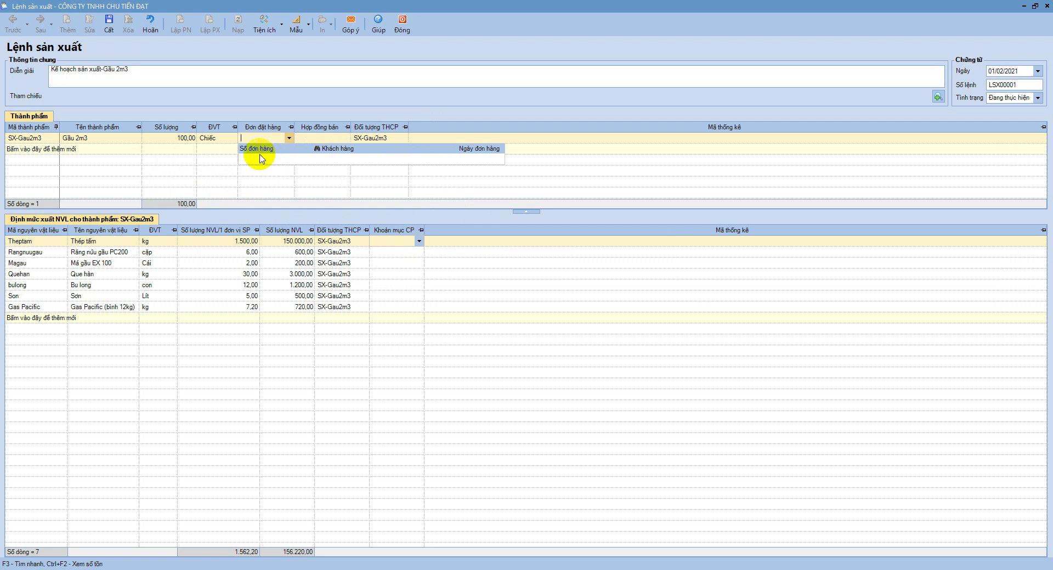
# Set the production order window aside and open the Gầu 2m3 sales order dated 31/03/2021 from Bán hàng
pyautogui.click(1002, 12)
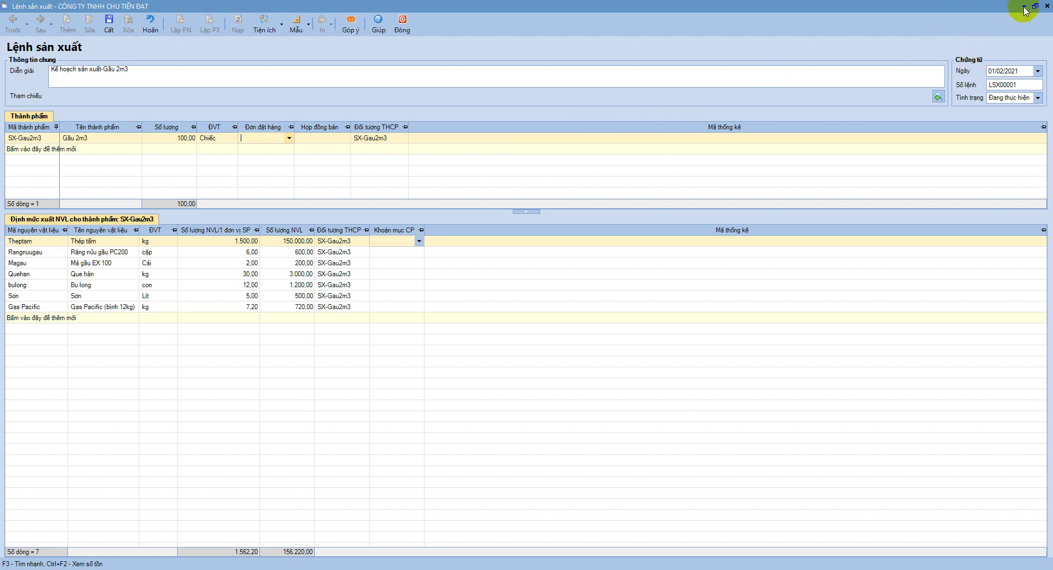
pyautogui.click(1025, 10)
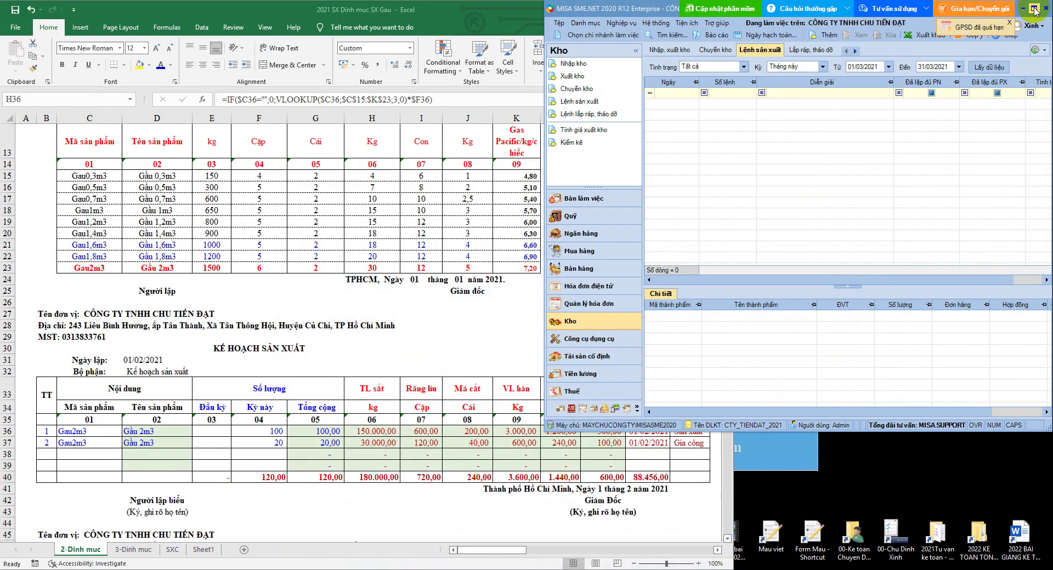
pyautogui.click(1034, 10)
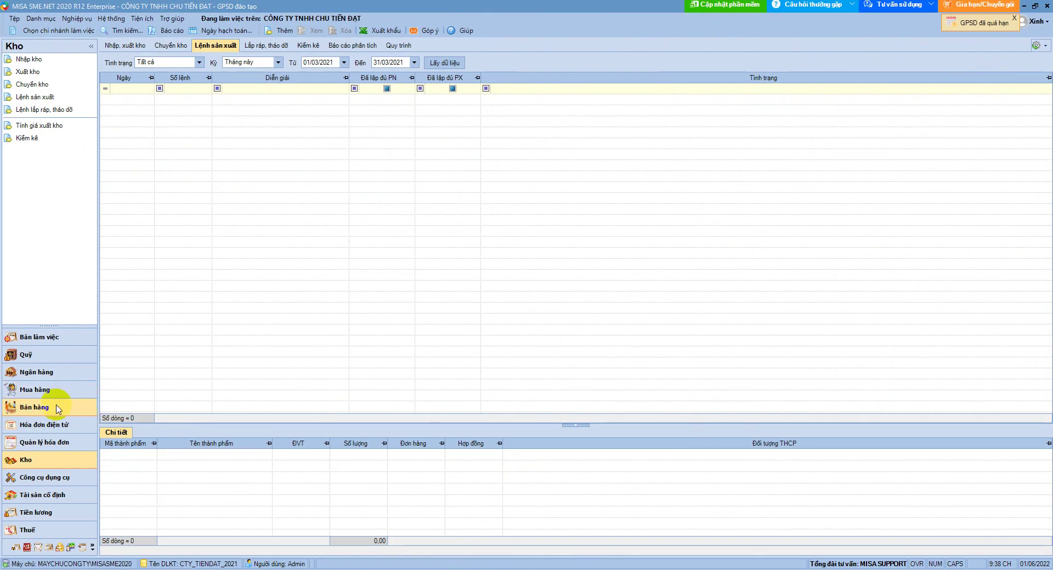
pyautogui.click(34, 406)
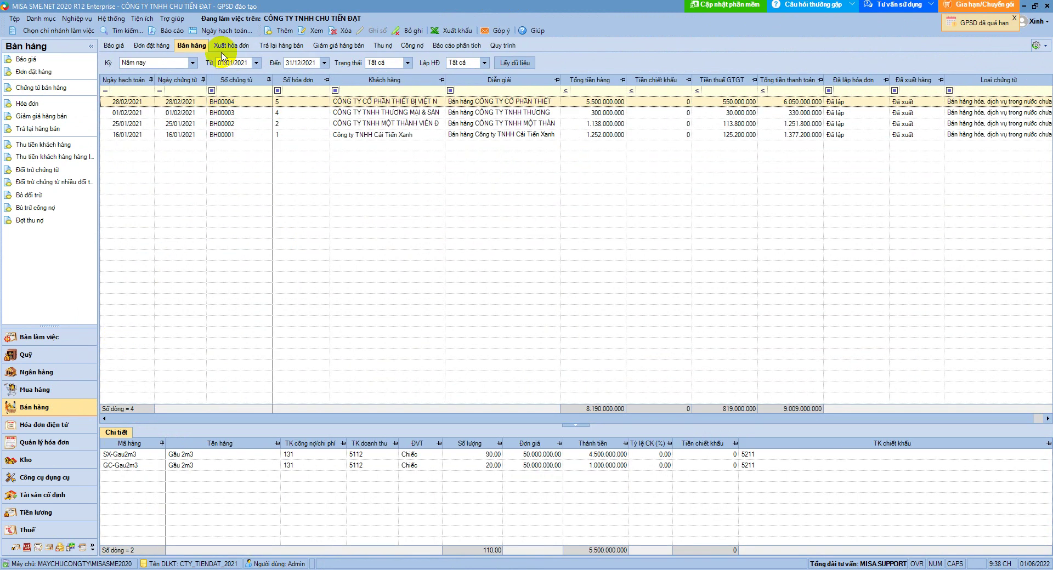
pyautogui.click(152, 47)
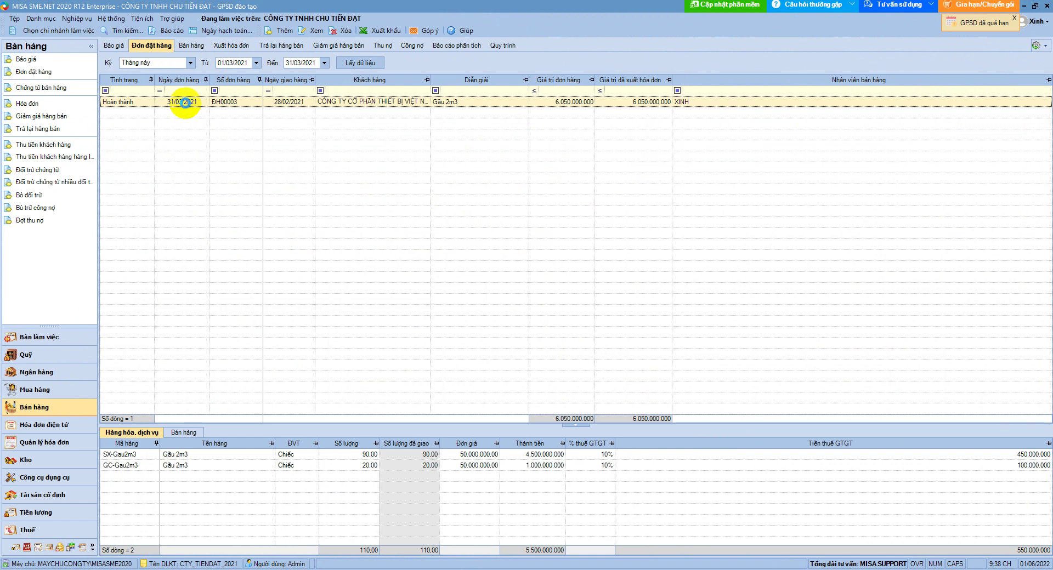
pyautogui.doubleClick(186, 103)
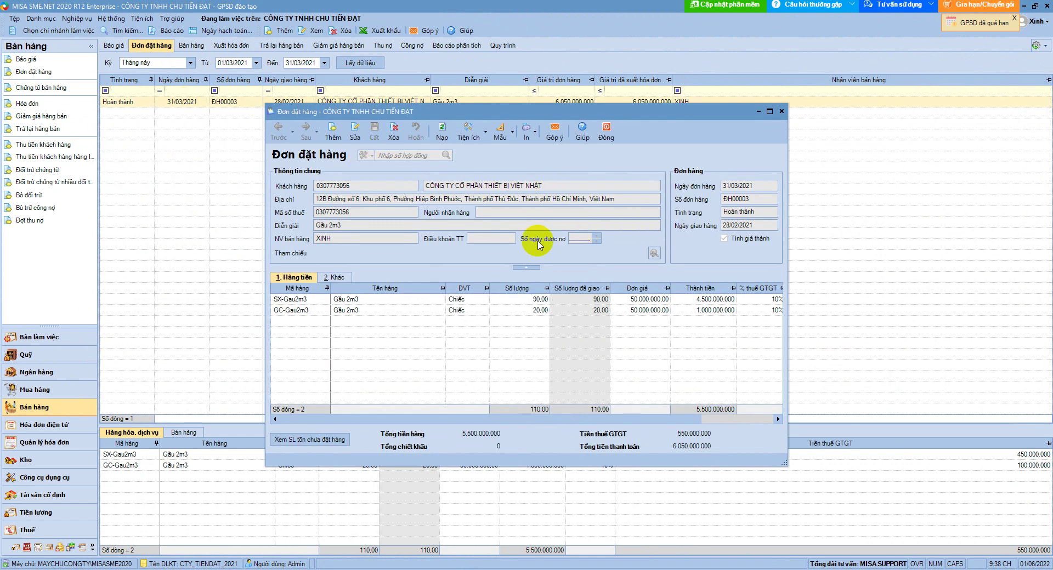
# Put the sales order in edit mode and set its Tình trạng to Đang thực hiện
pyautogui.click(355, 140)
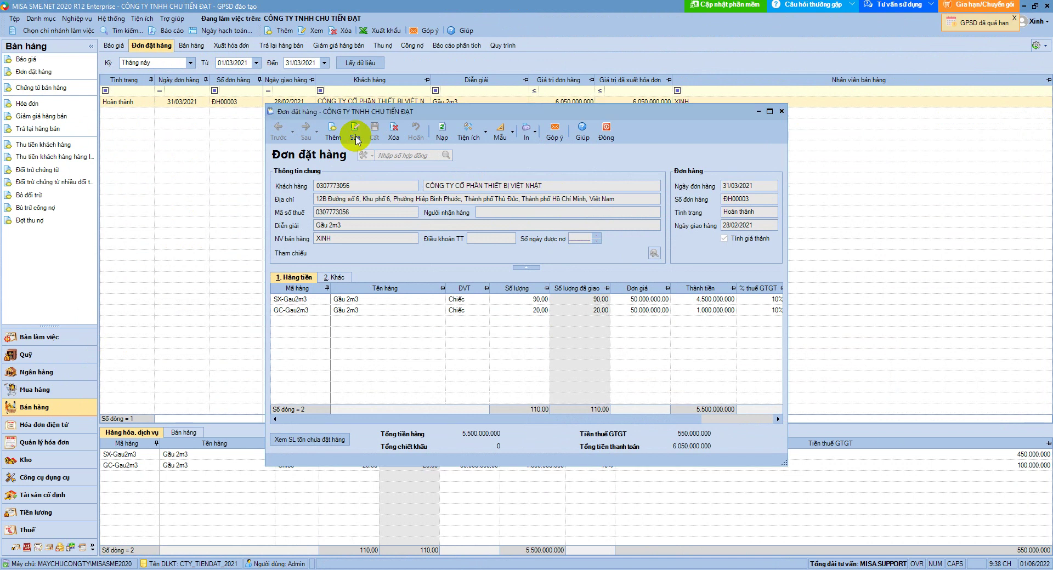
pyautogui.click(569, 329)
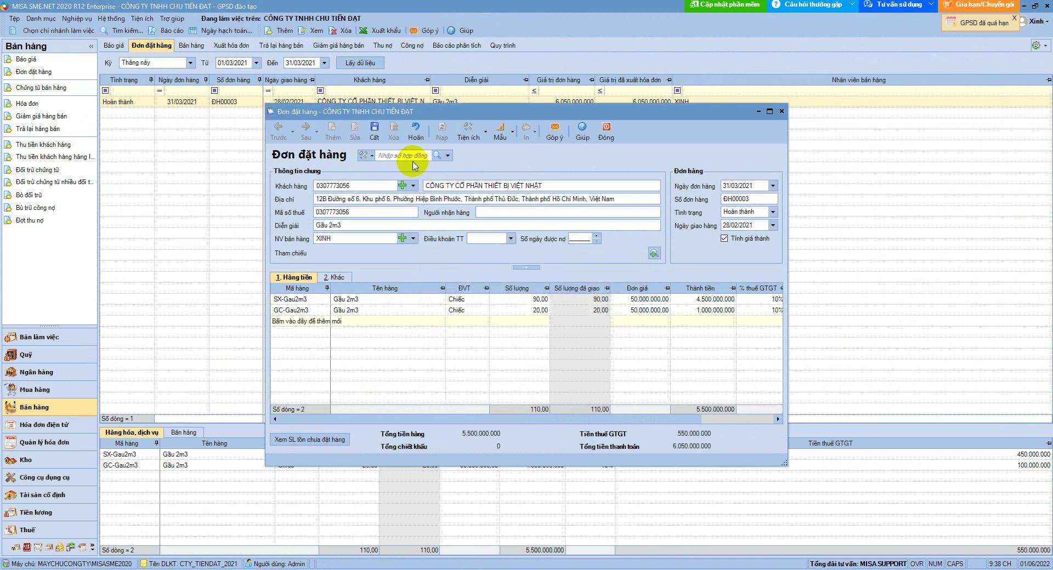
pyautogui.click(773, 213)
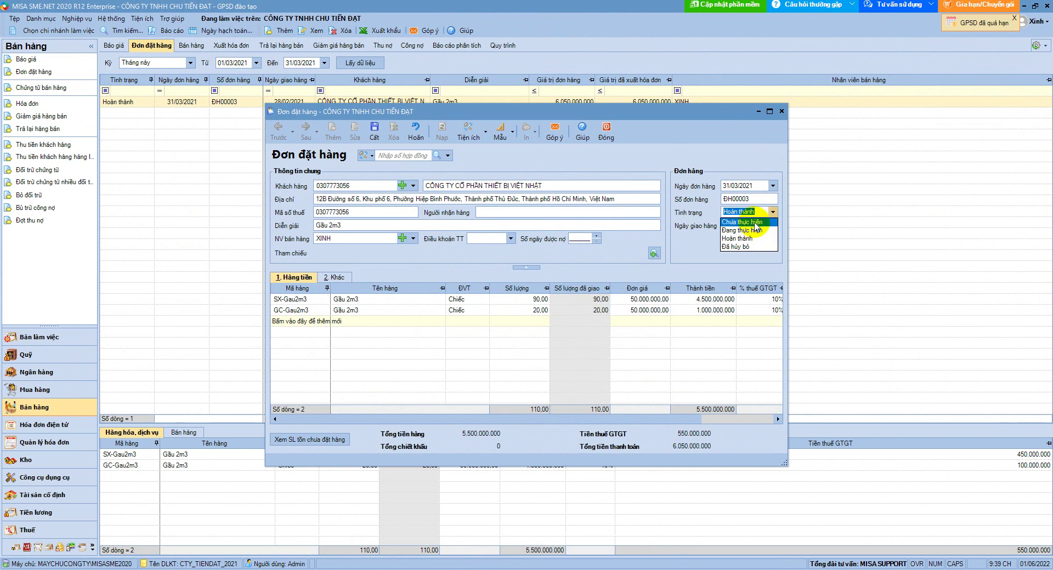
pyautogui.click(755, 230)
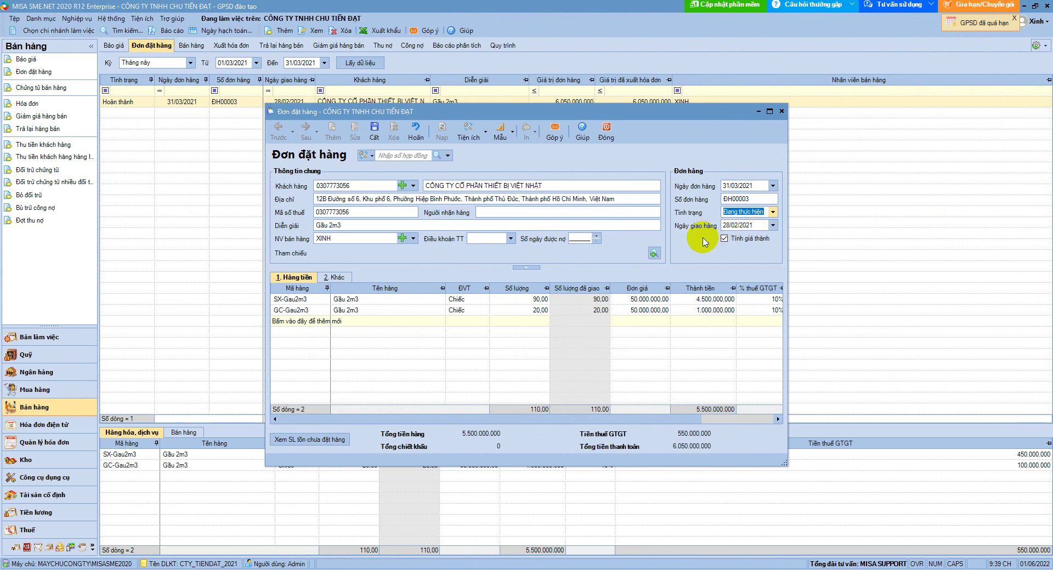
# Look up the order date in the PDF Sx 5-BR T2 Gau2m3 don dat hang and set Ngày đơn hàng to 01/02/2021
pyautogui.click(740, 184)
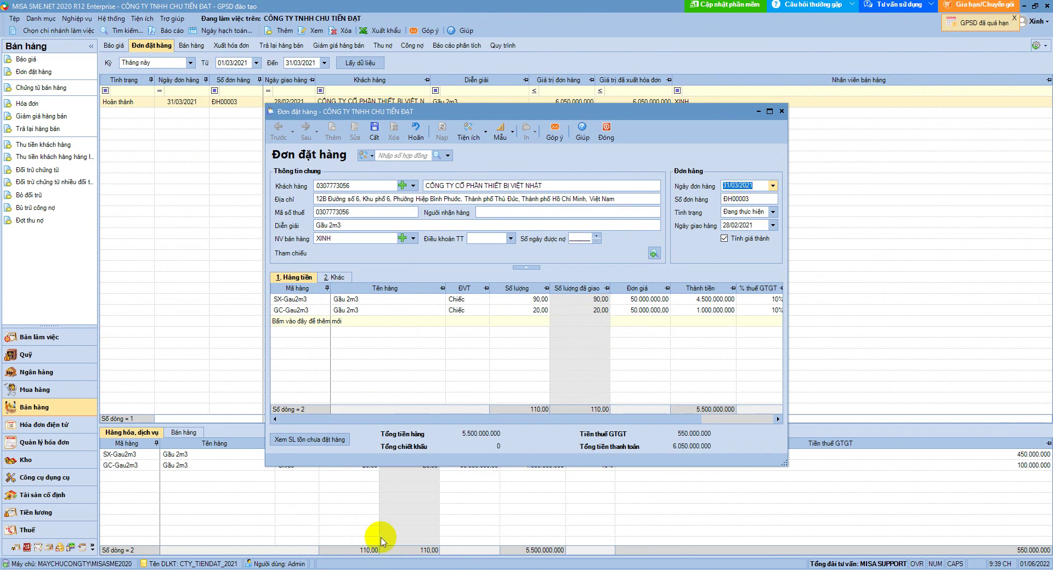
pyautogui.hotkey('alt', 'Tab')
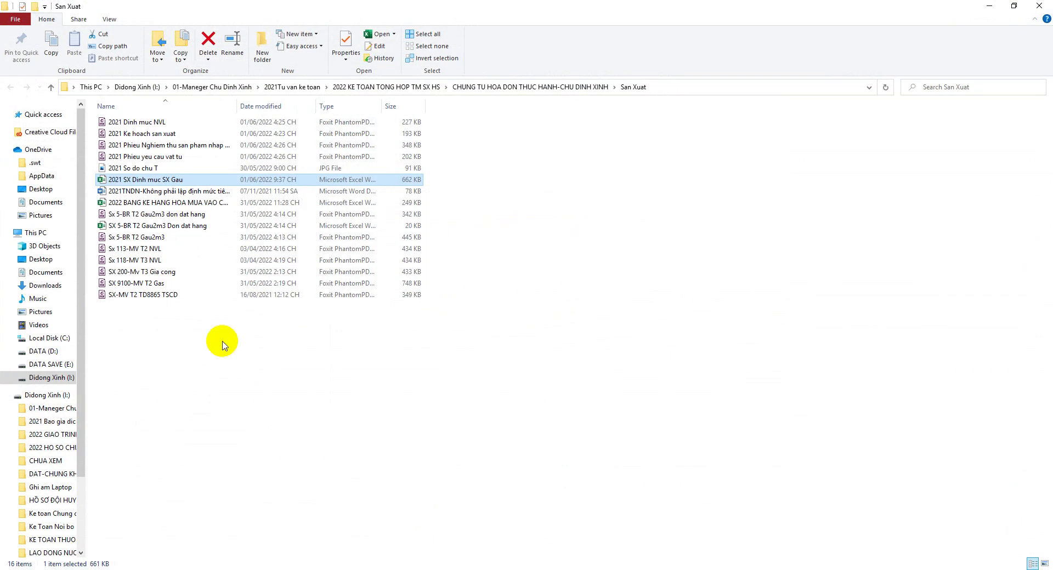
pyautogui.doubleClick(180, 215)
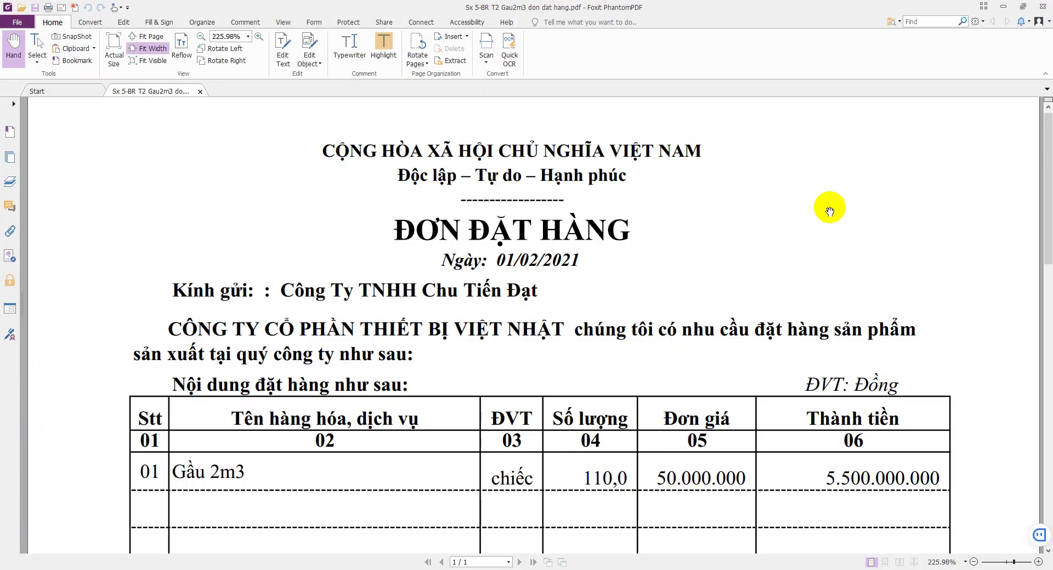
pyautogui.click(1043, 7)
pyautogui.hotkey('alt', 'Tab')
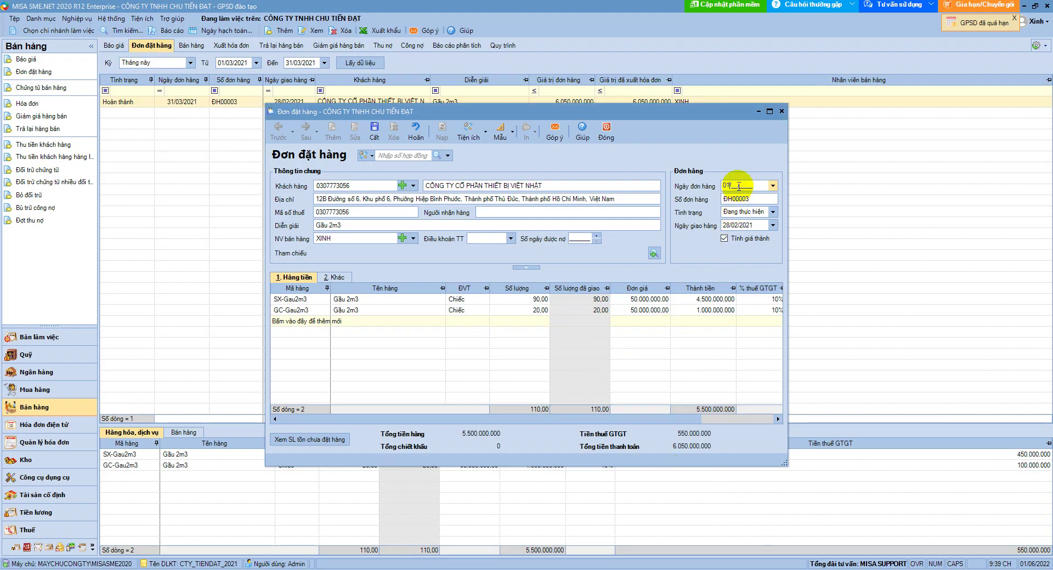
# Save the edited sales order, close it and return to the production order
pyautogui.click(738, 225)
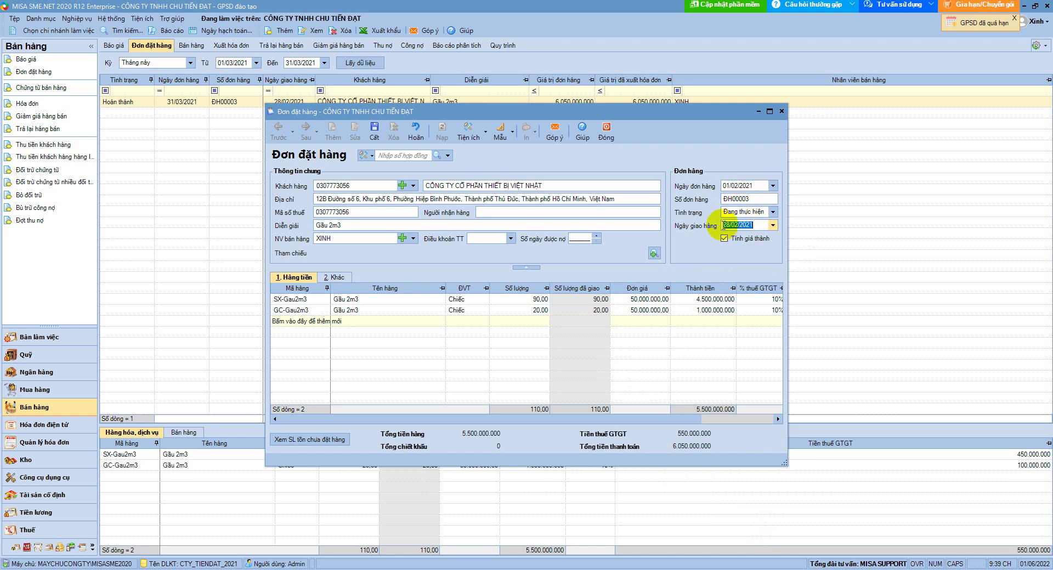
pyautogui.click(374, 132)
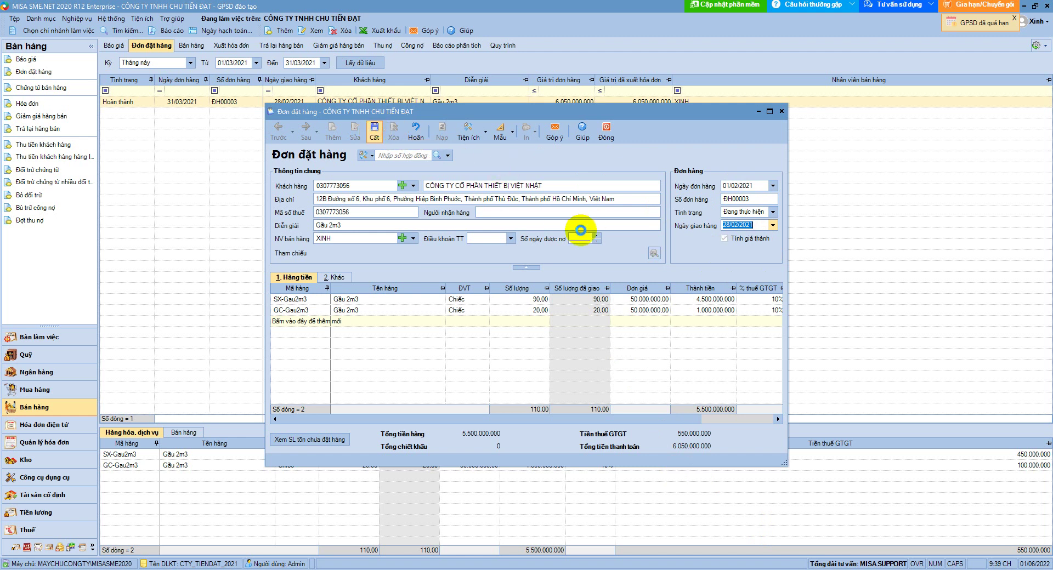
pyautogui.click(606, 134)
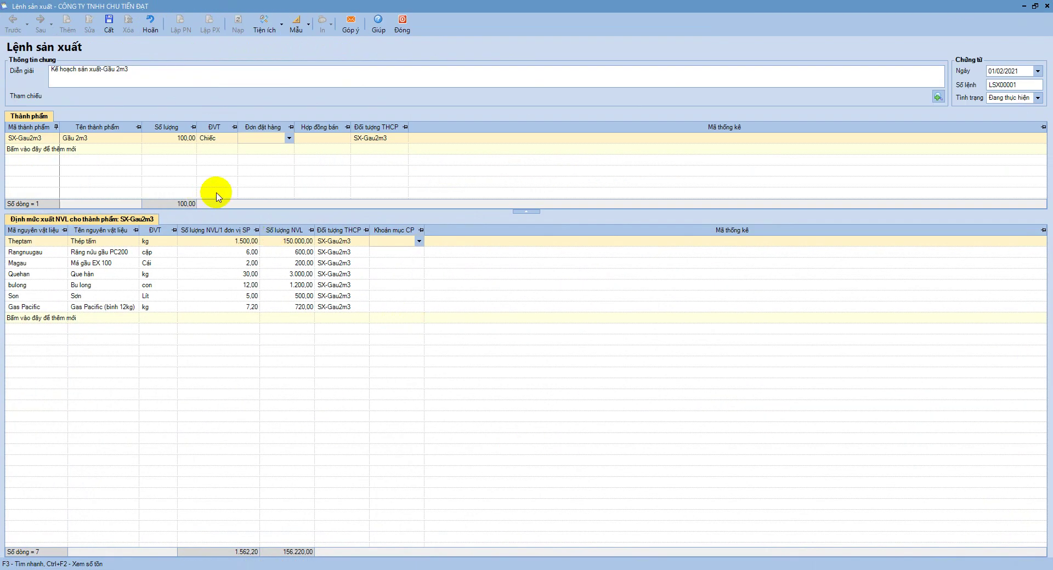
# Link the SX-Gau2m3 line to the sales order dated 01/02/2021, leave Hợp đồng bán empty, and save the production order
pyautogui.click(289, 138)
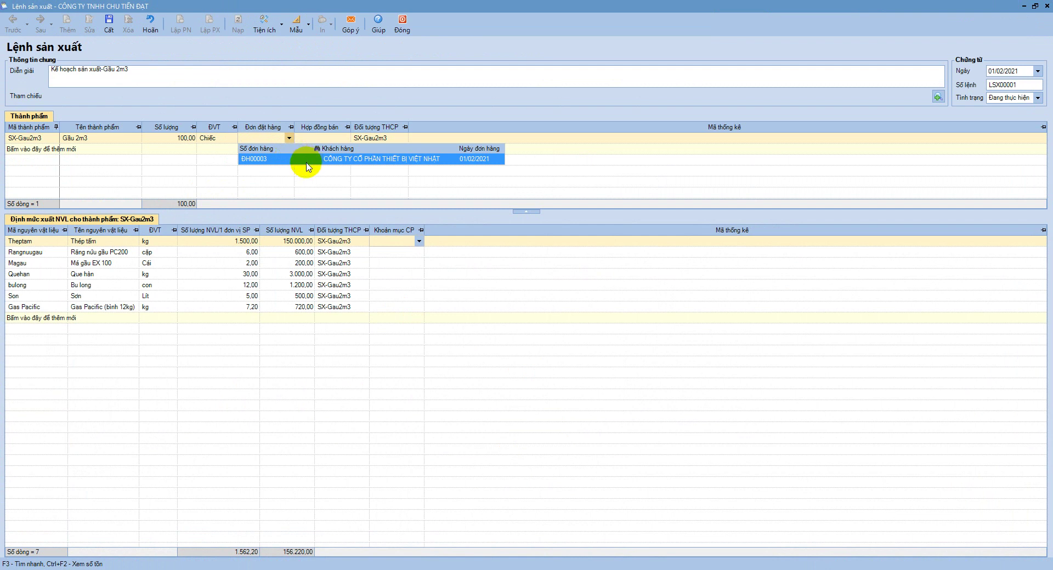
pyautogui.click(306, 159)
pyautogui.click(317, 138)
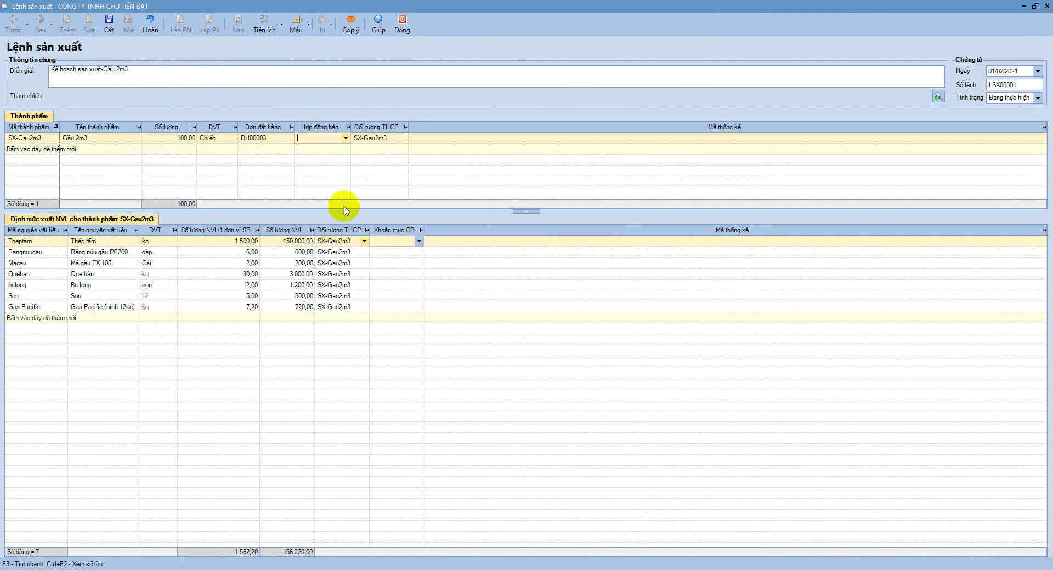
pyautogui.click(345, 139)
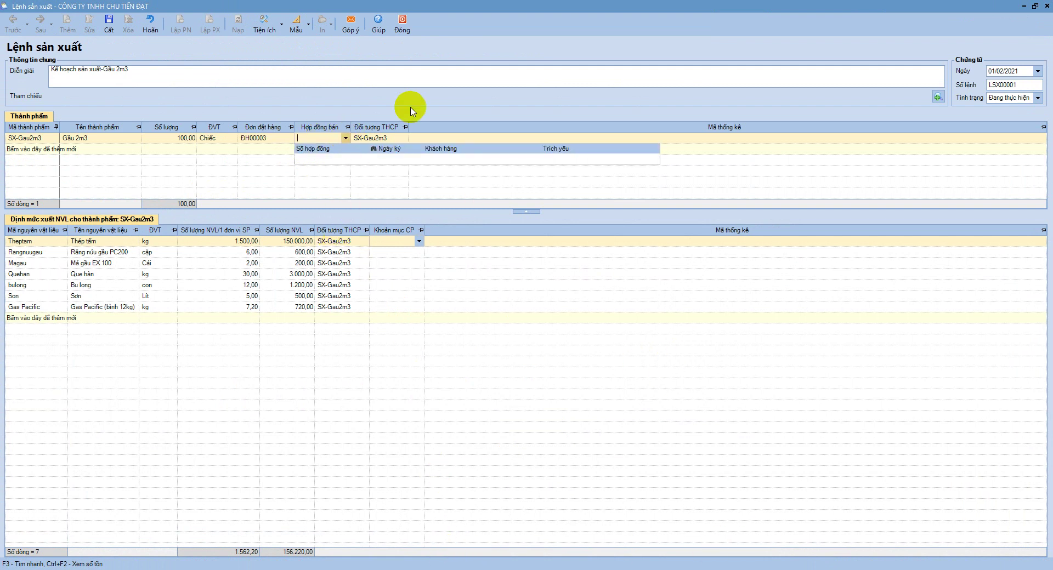
pyautogui.click(431, 94)
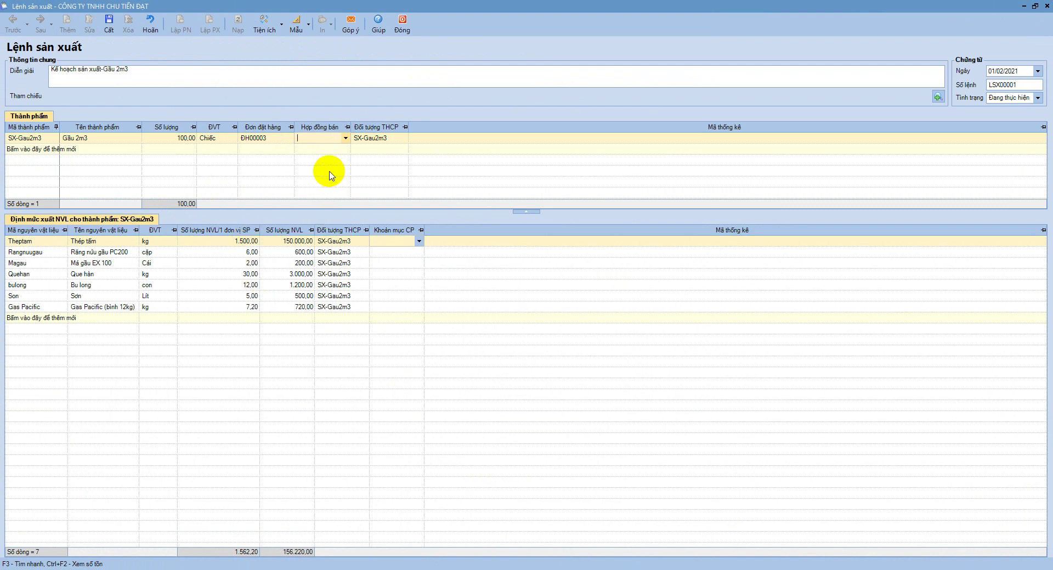
pyautogui.click(109, 28)
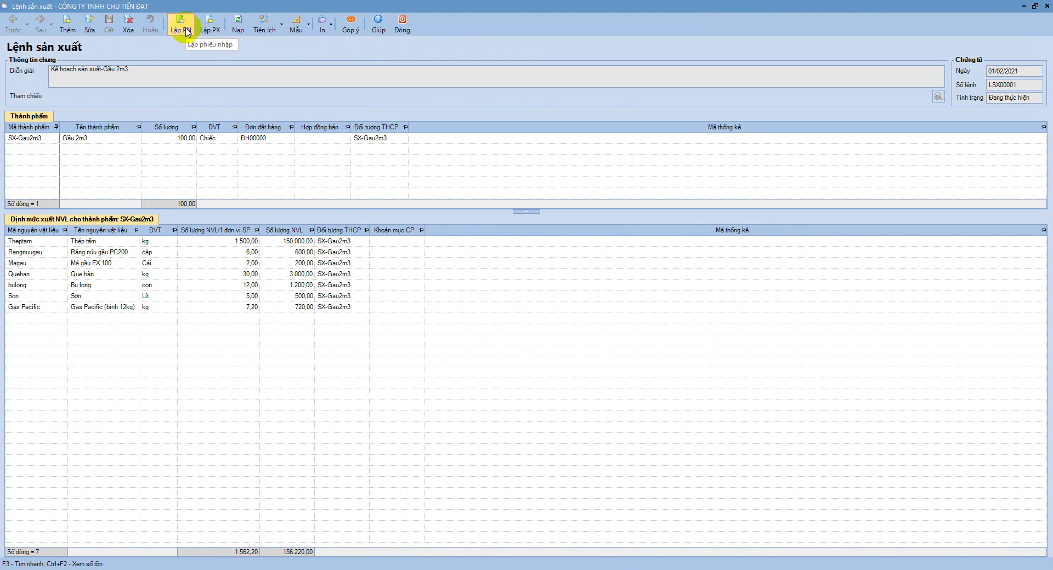
# Start a warehouse receipt (Lập phiếu nhập) from the production order and select finished product SX-Gau2m3 for it
pyautogui.click(1023, 6)
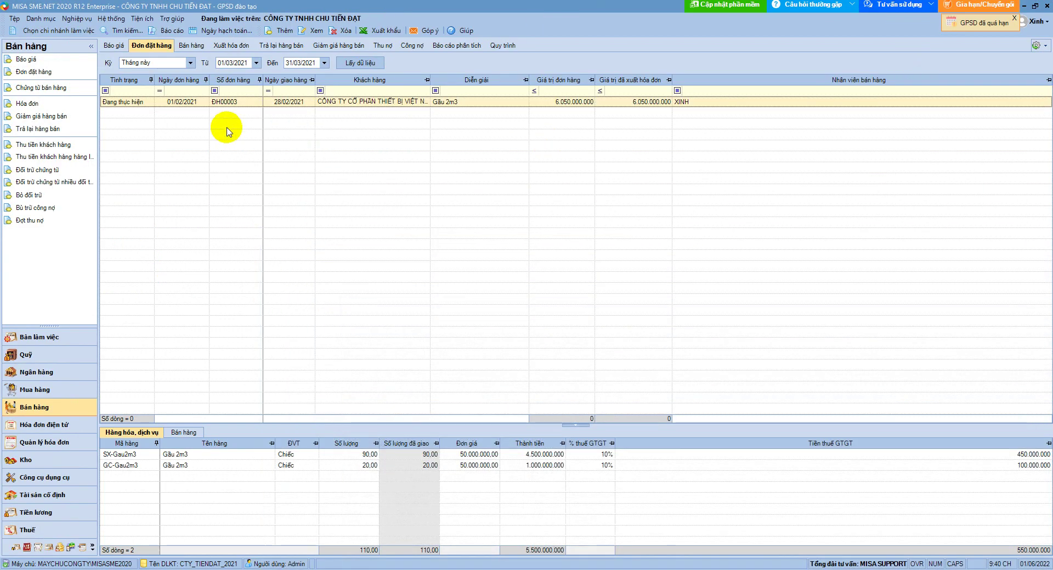
pyautogui.click(25, 462)
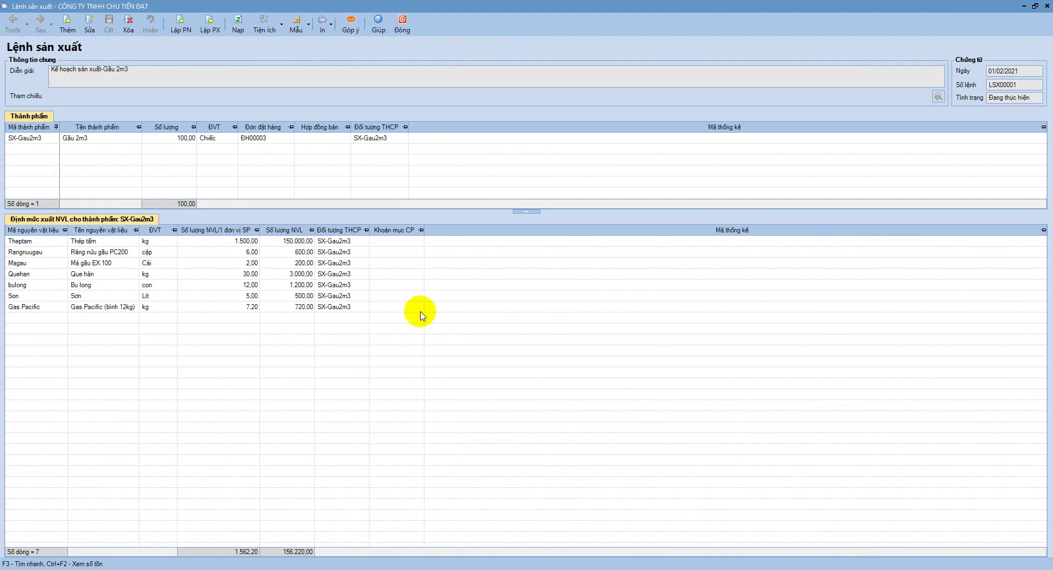
pyautogui.click(180, 26)
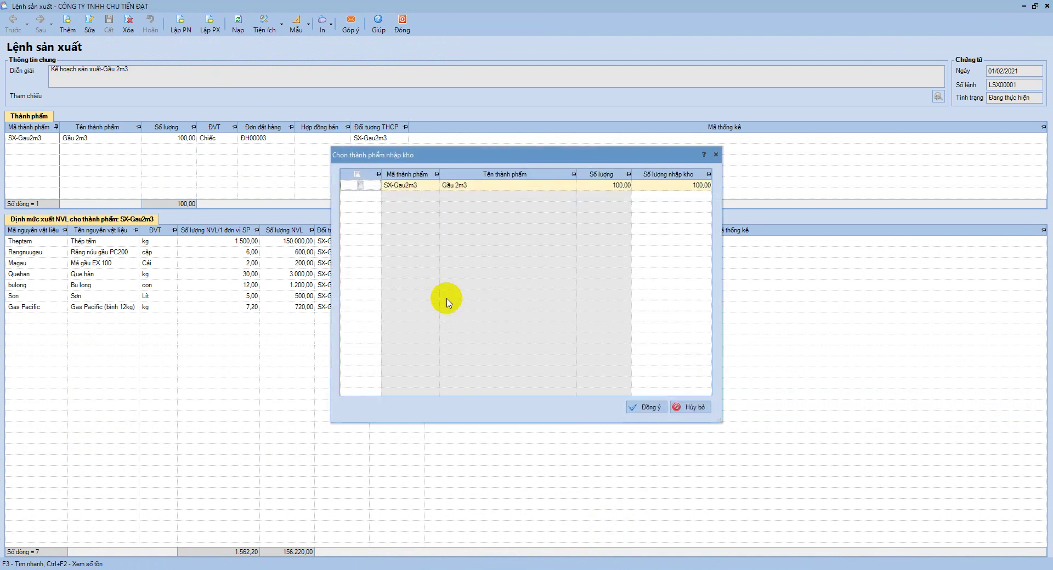
pyautogui.click(360, 186)
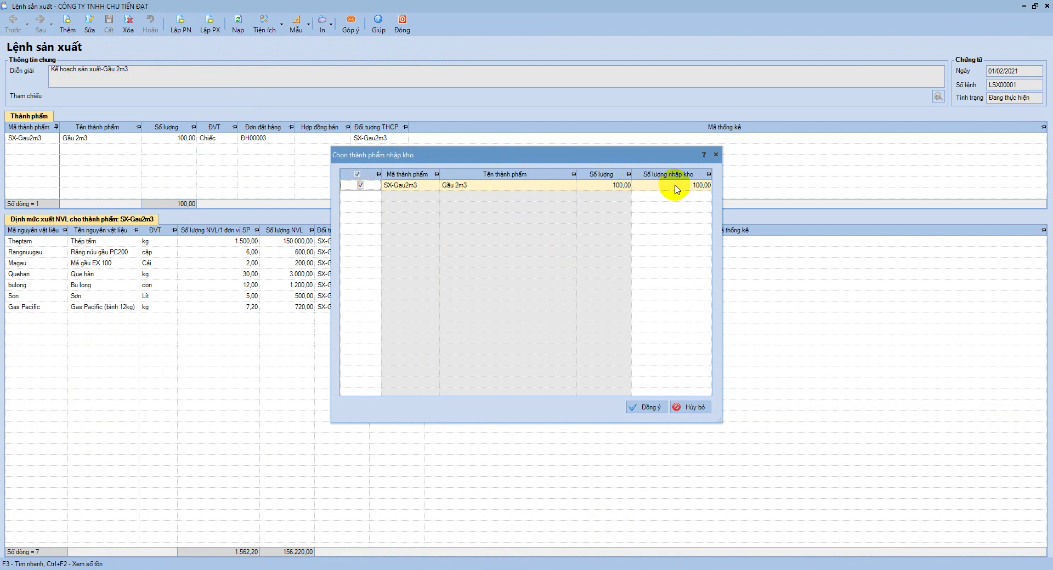
# Look up the completed quantity of Gau2m3 in the acceptance table of the Excel workbook 2021 SX Dinh muc SX Gau and return to MISA
pyautogui.click(178, 567)
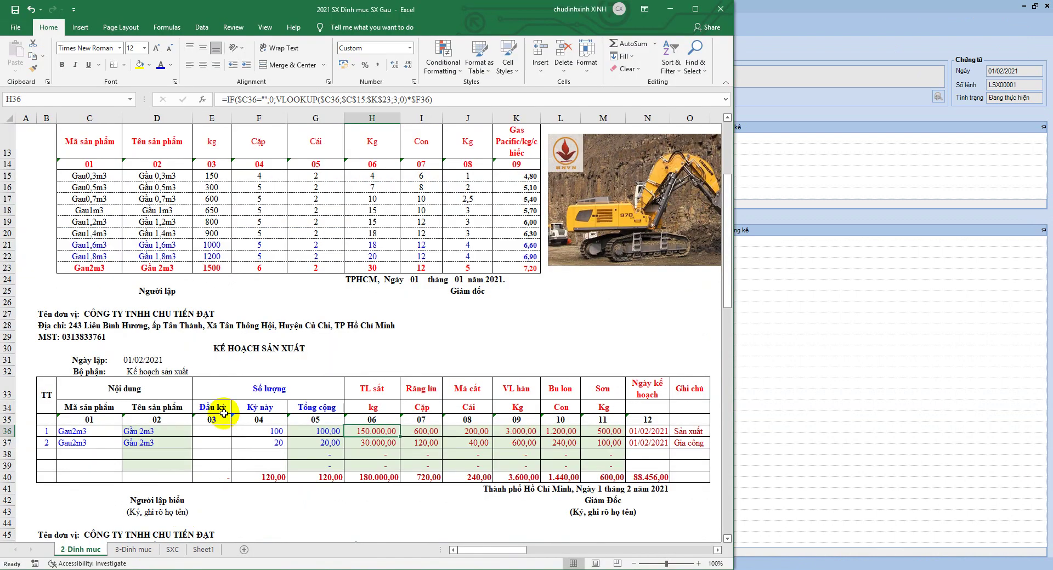
pyautogui.scroll(-20, 239, 429)
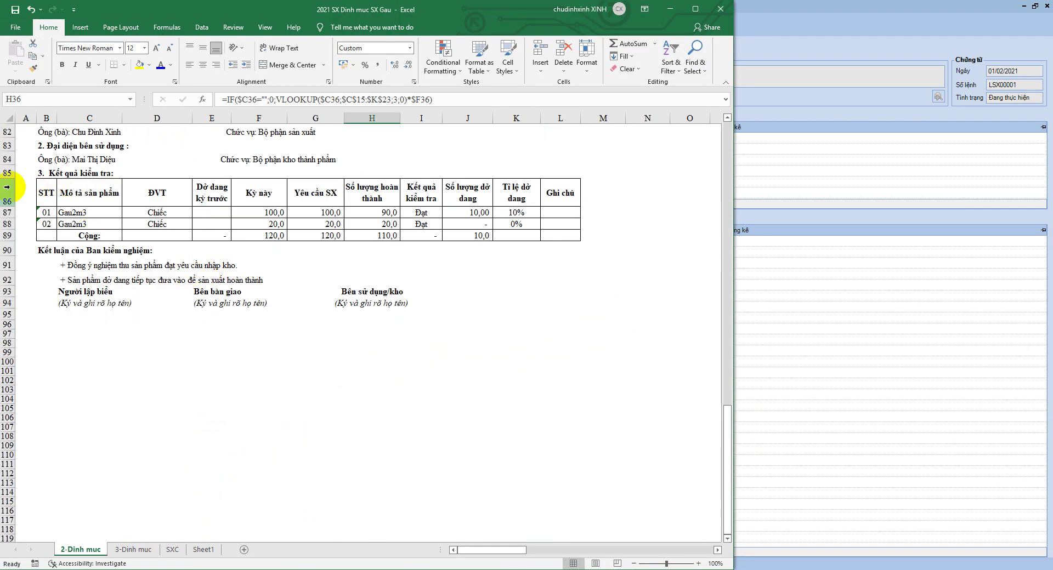
pyautogui.moveTo(7, 187); pyautogui.dragTo(11, 236)
pyautogui.click(373, 213)
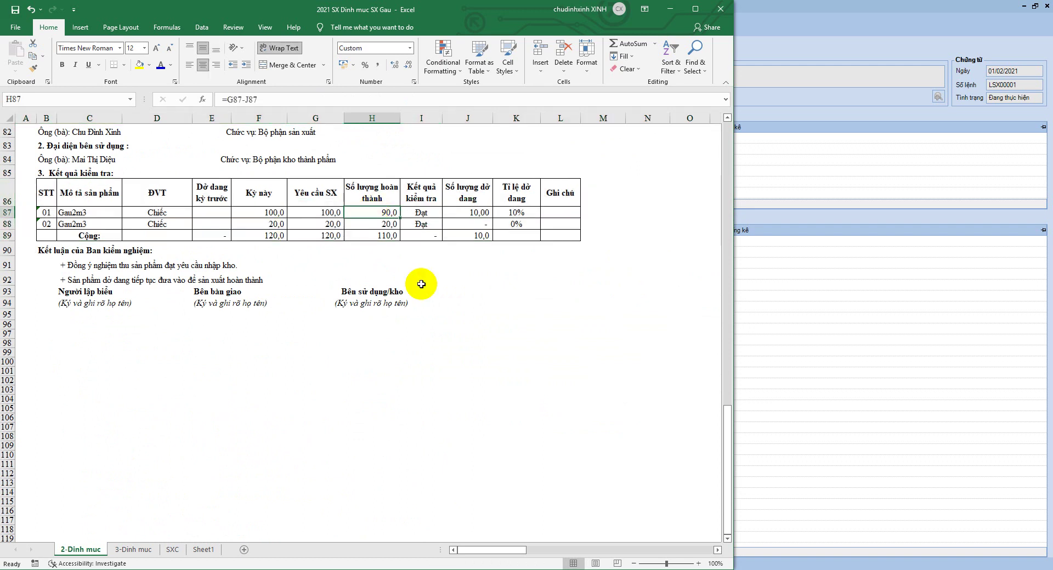
pyautogui.click(680, 569)
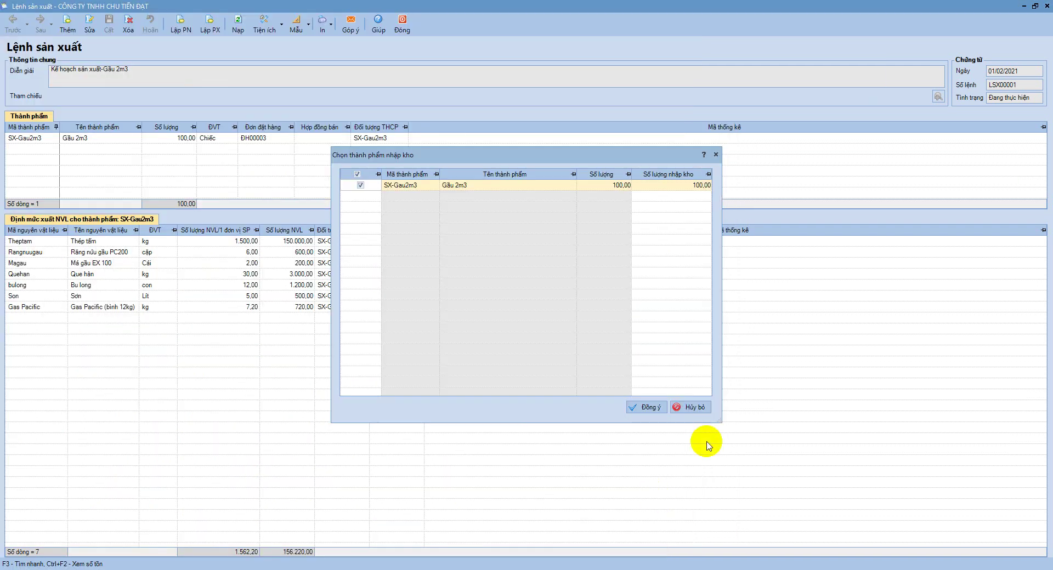
# Set Số lượng nhập kho of SX-Gau2m3 to 90 and confirm the selection to generate the Phiếu nhập kho
pyautogui.click(695, 184)
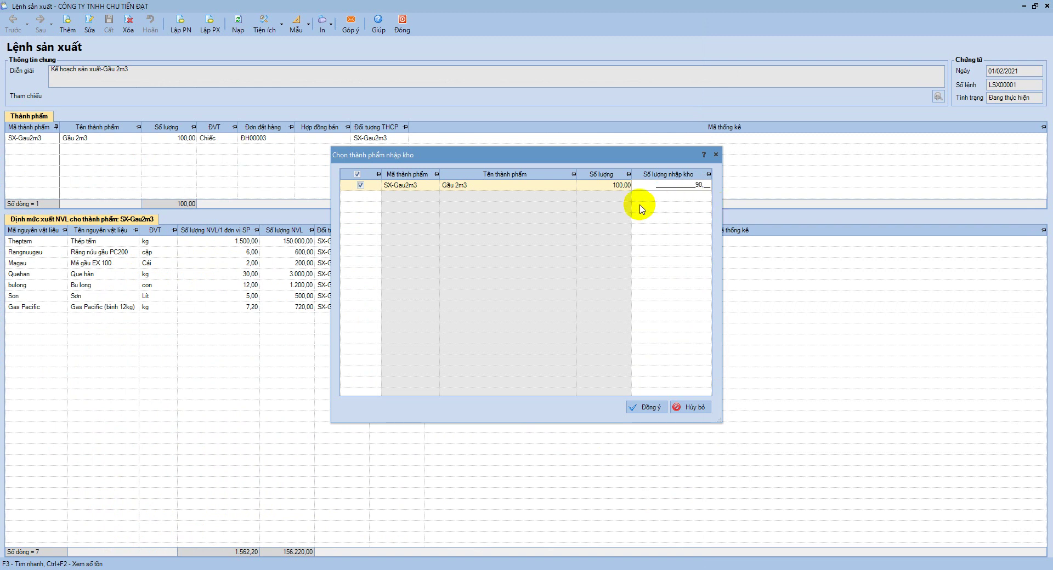
pyautogui.click(613, 184)
pyautogui.click(661, 185)
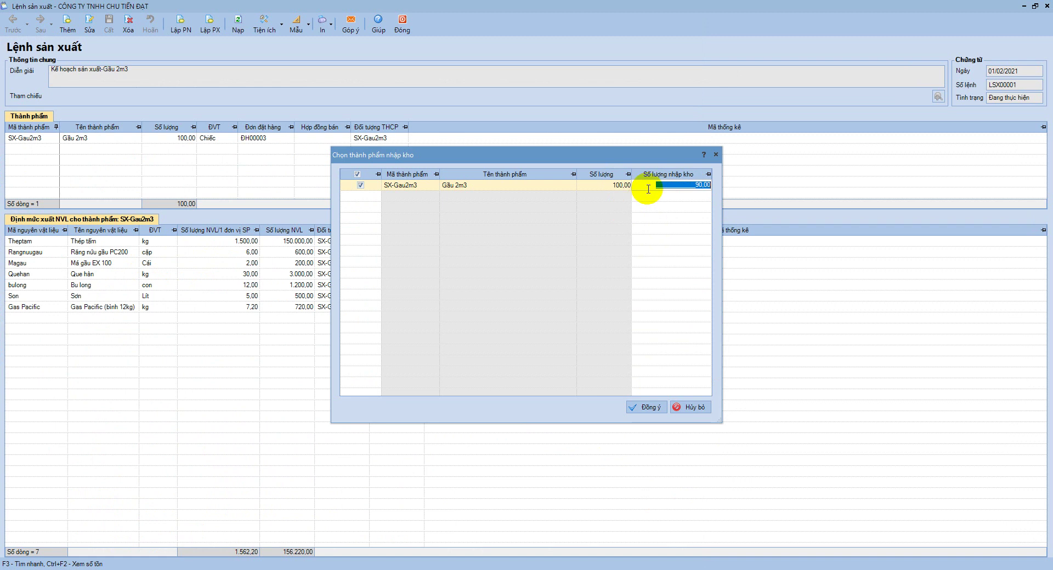
pyautogui.click(615, 187)
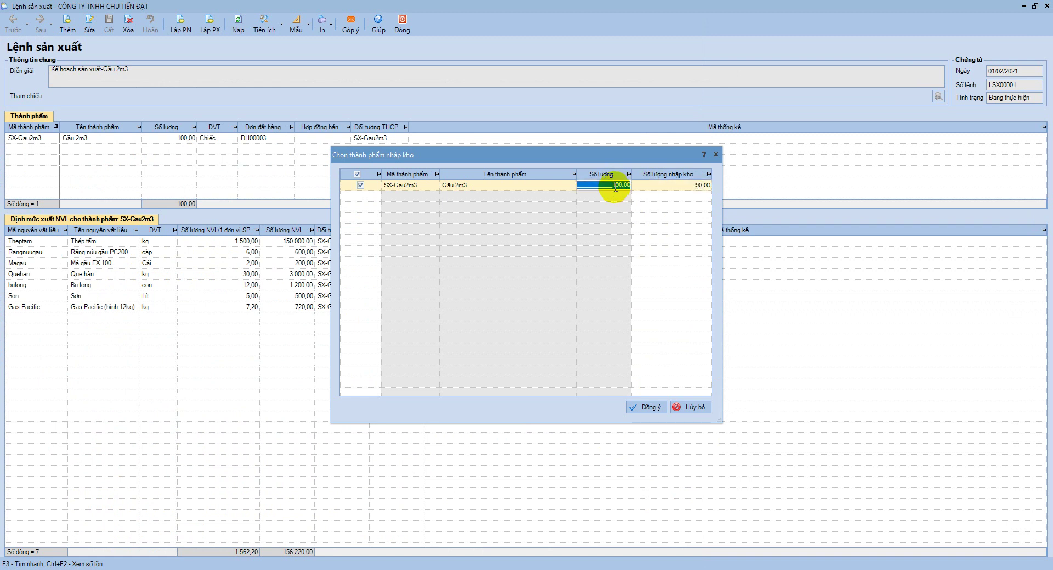
pyautogui.click(662, 186)
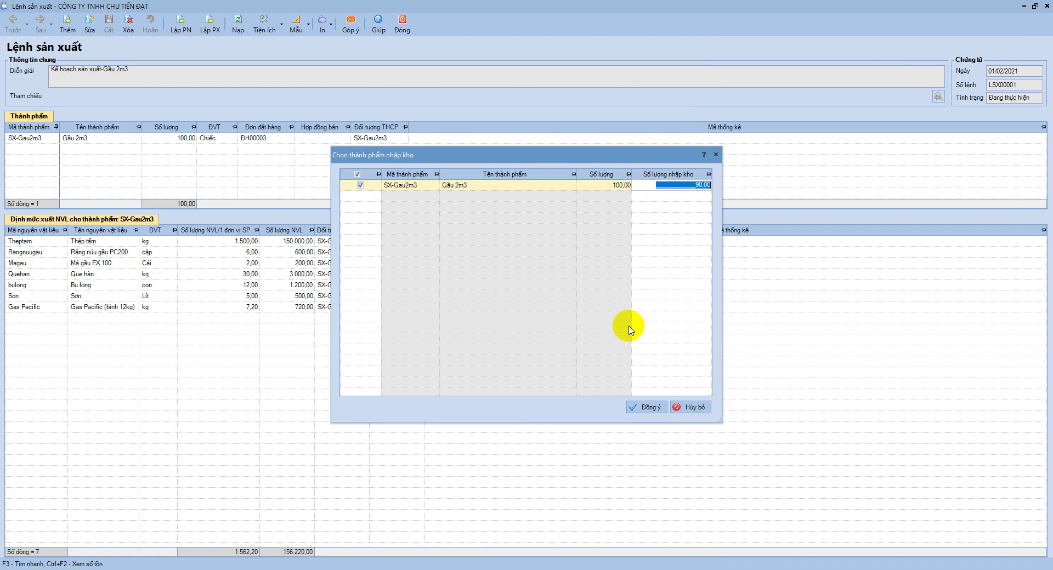
pyautogui.click(648, 409)
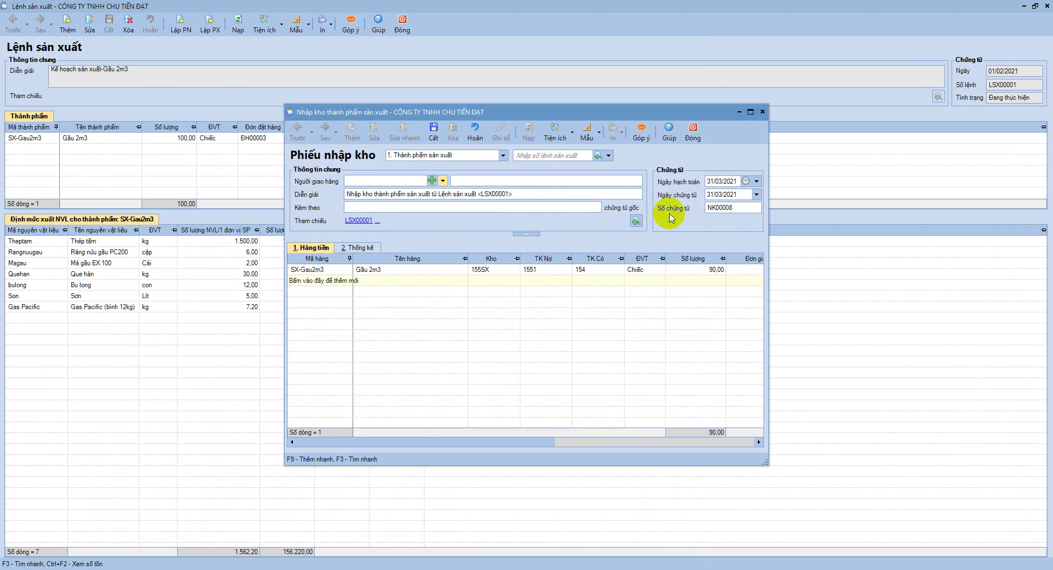
# Set the receipt's Ngày hạch toán and Ngày chứng từ to 28/02/2021 and choose the employee Bang as Người giao hàng
pyautogui.click(721, 181)
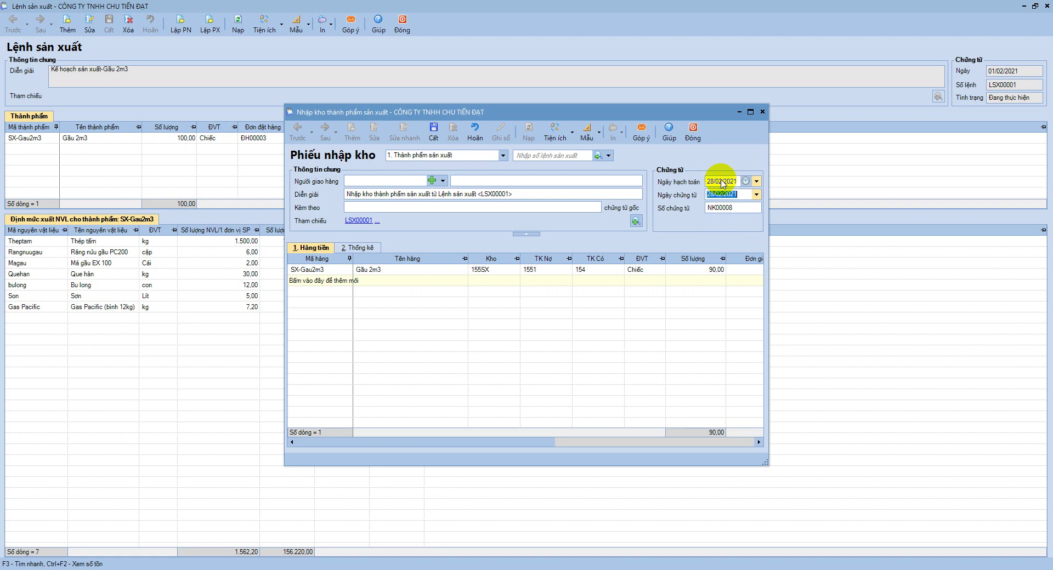
pyautogui.click(443, 181)
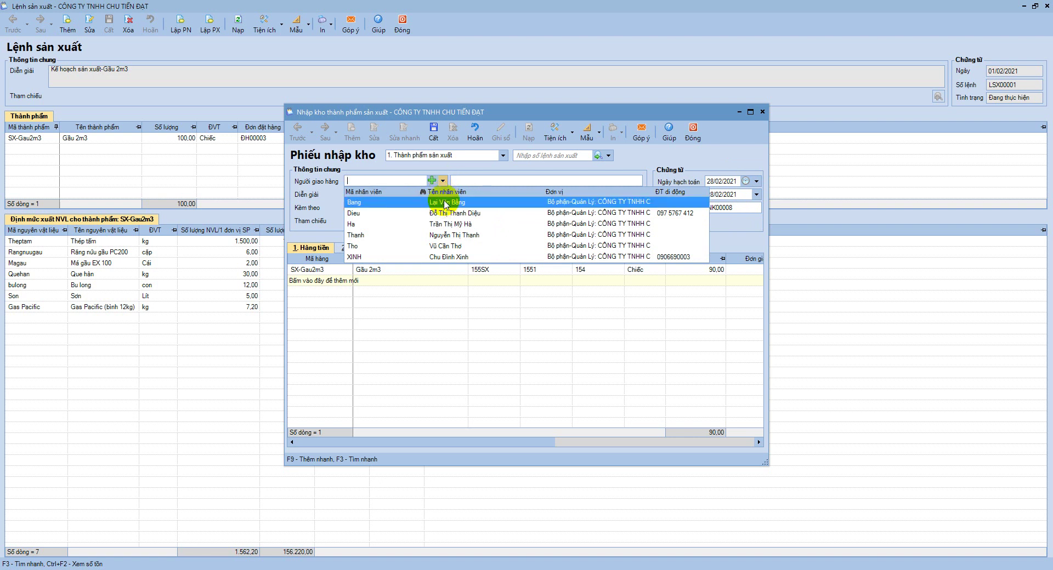
pyautogui.click(445, 204)
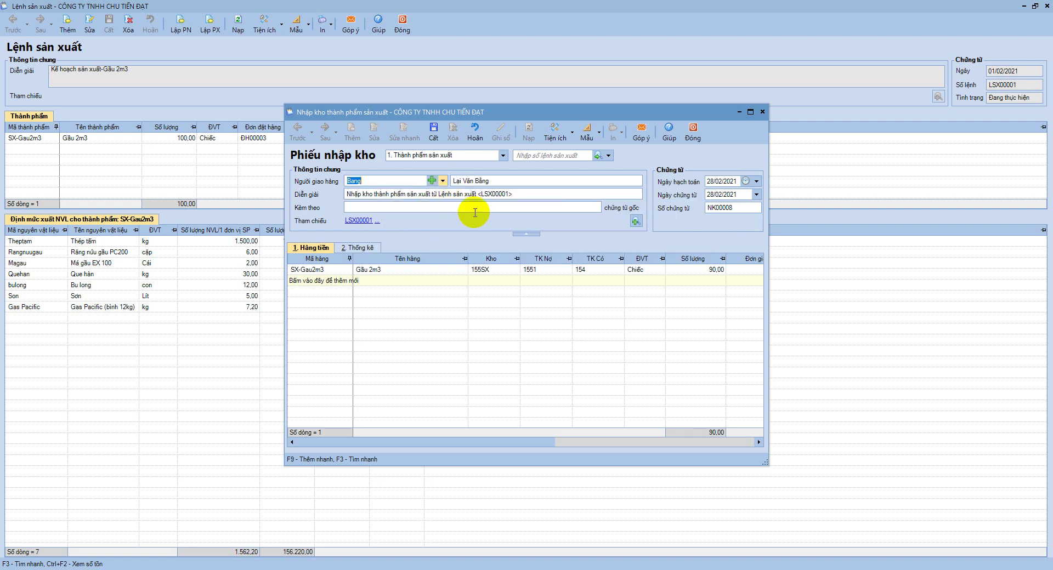
# Narrow the Tên hàng column, review the line's TK Có, Đơn giá and Thành tiền, and save the receipt
pyautogui.moveTo(467, 259); pyautogui.dragTo(415, 260)
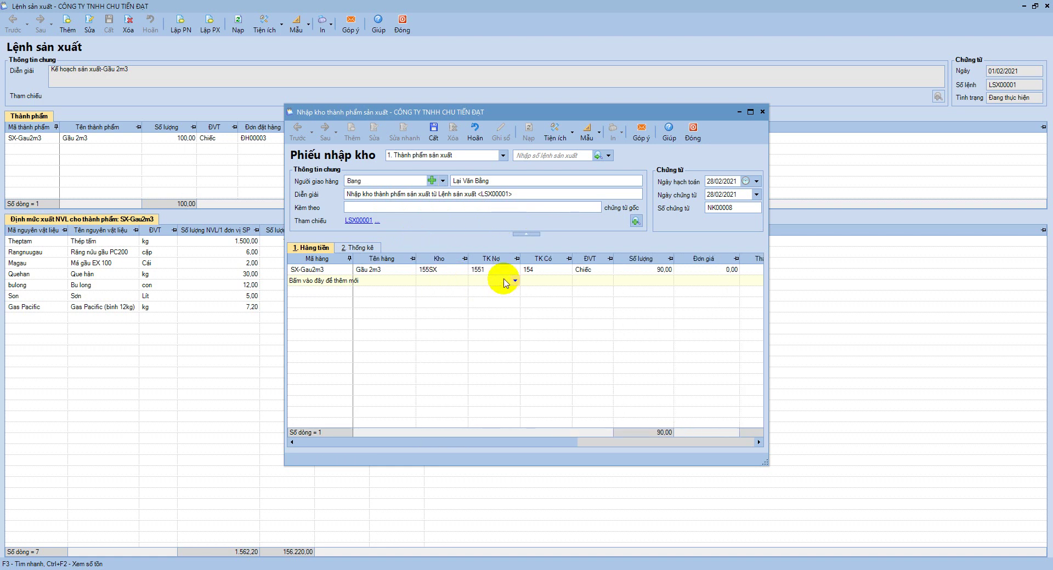
pyautogui.click(528, 271)
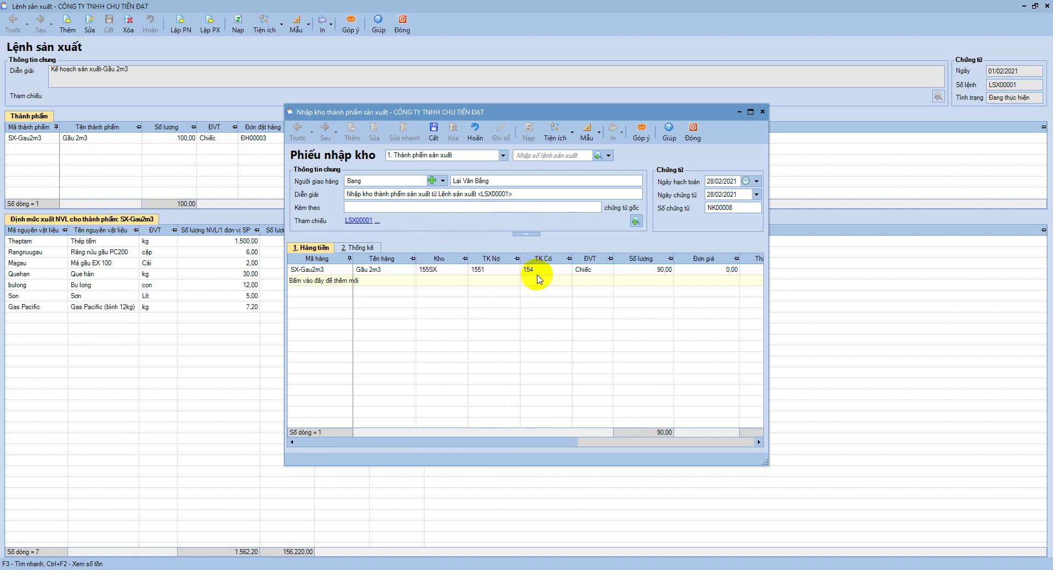
pyautogui.moveTo(550, 442); pyautogui.dragTo(648, 442)
pyautogui.click(572, 270)
pyautogui.click(646, 270)
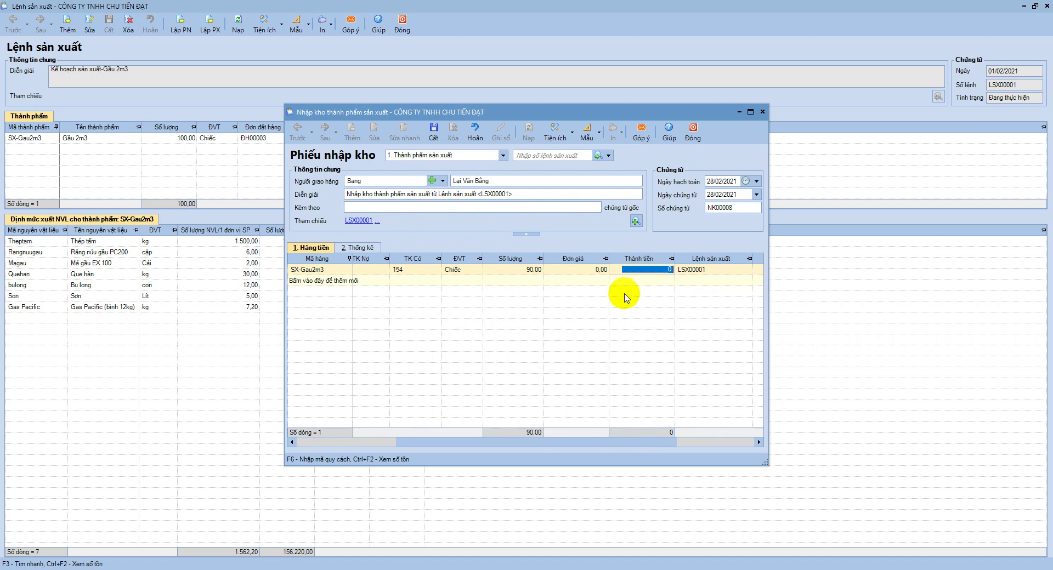
pyautogui.click(592, 269)
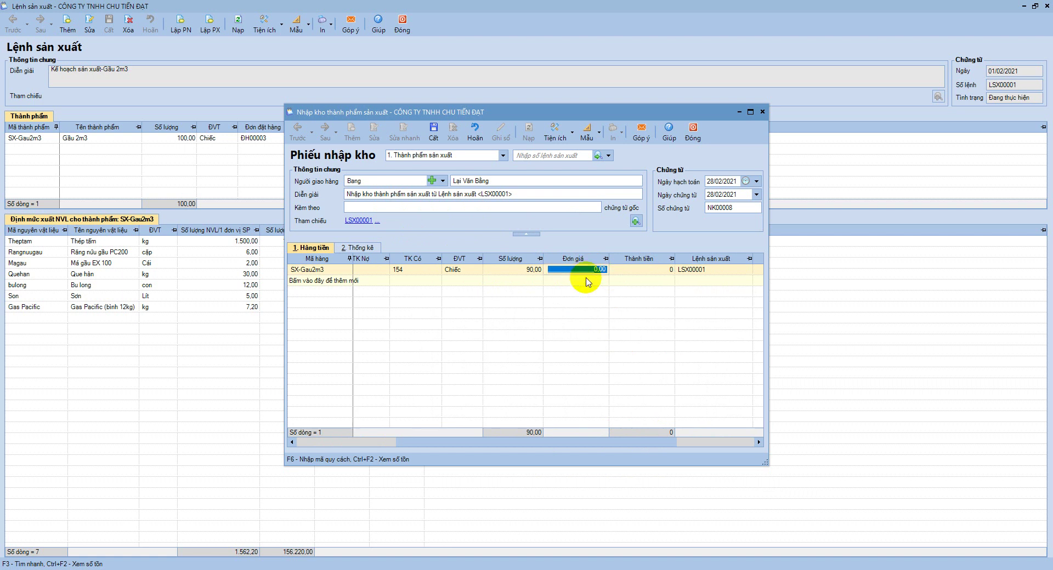
pyautogui.click(631, 271)
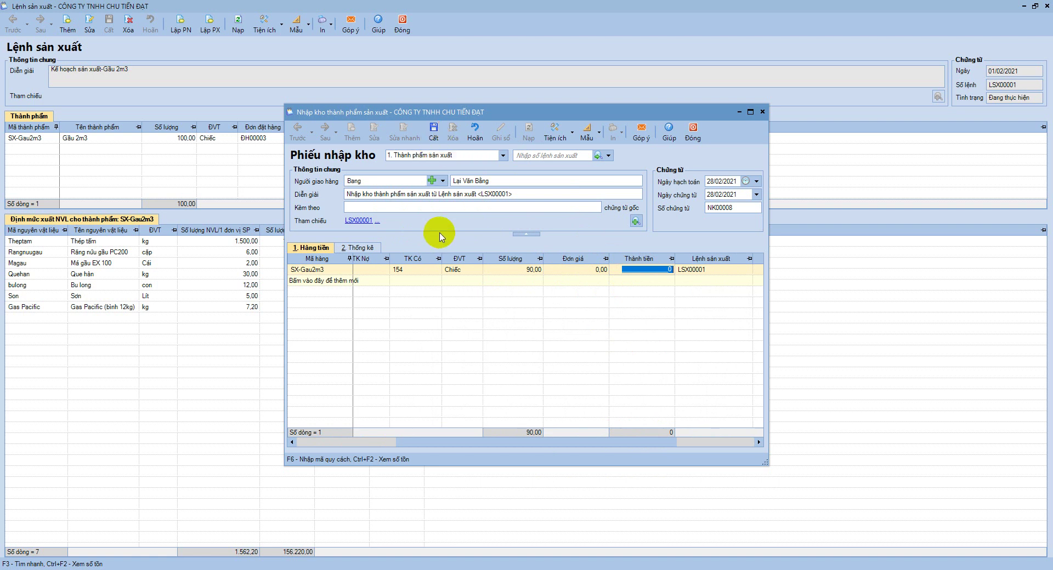
pyautogui.click(433, 133)
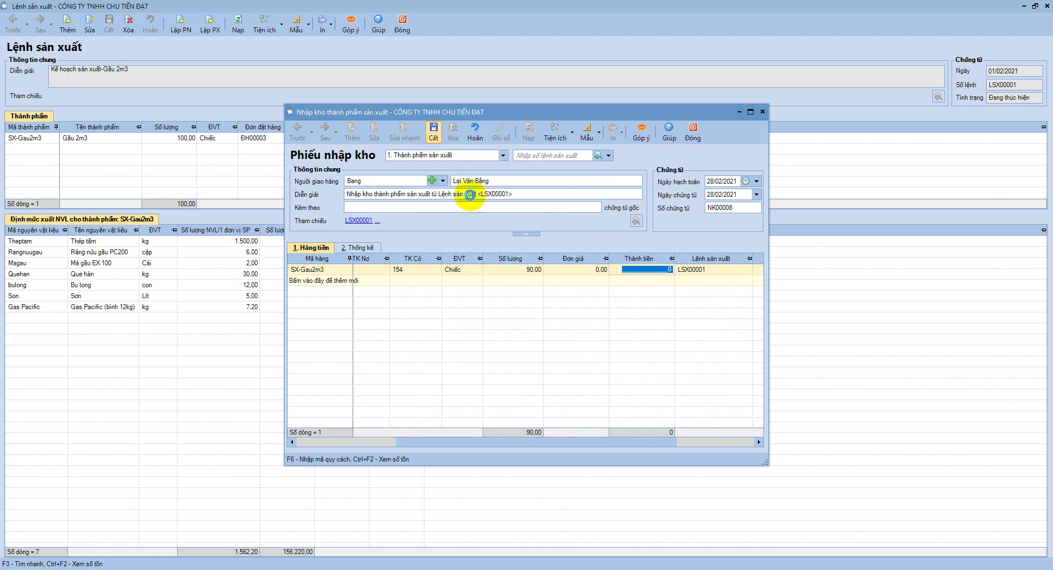
# Check the saved receipt's Thống kê and Hàng tiền details, and close the receipt
pyautogui.click(366, 250)
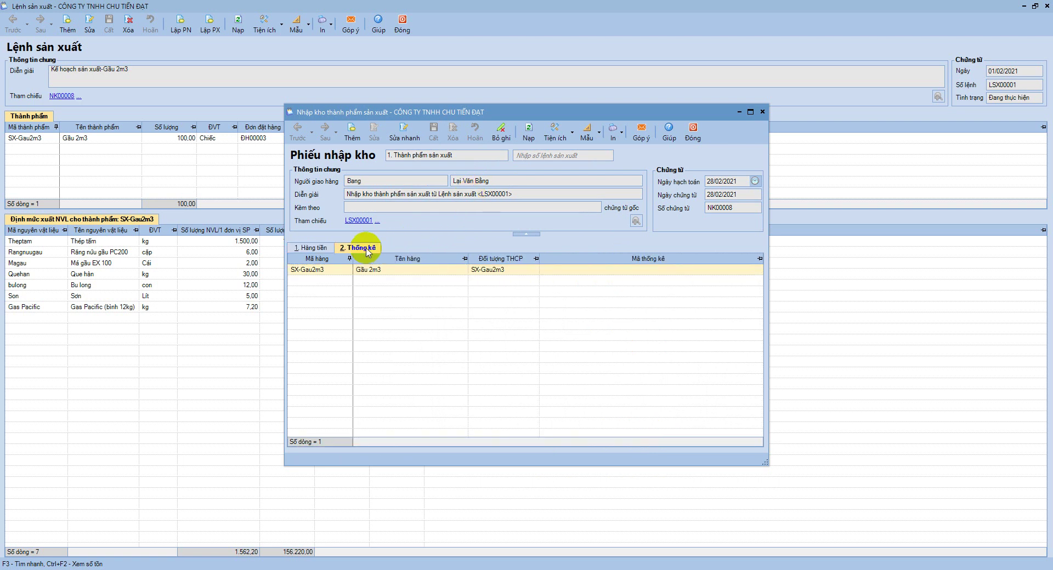
pyautogui.click(310, 247)
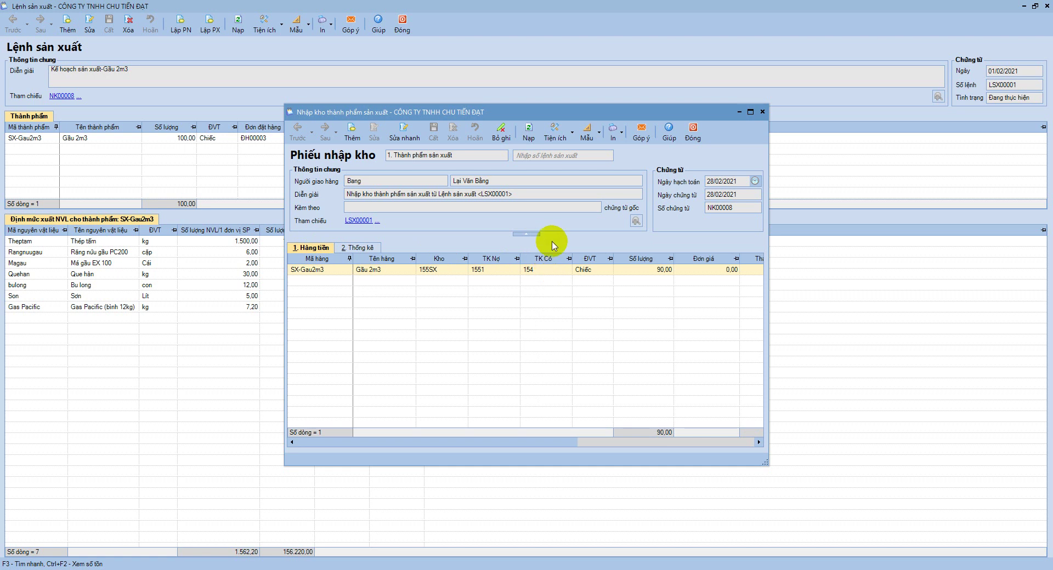
pyautogui.click(693, 132)
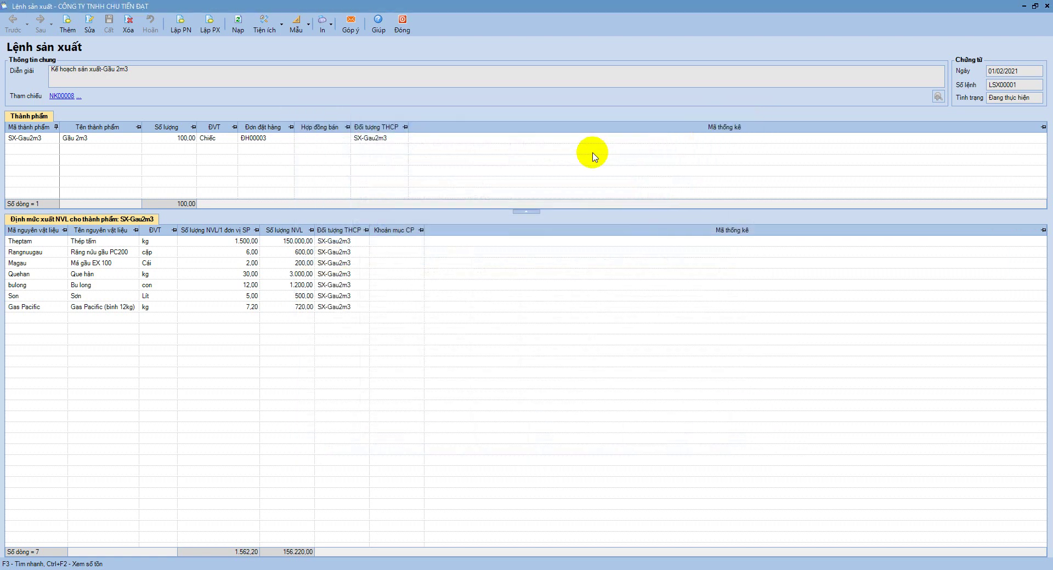
# Generate a Phiếu xuất kho from the production order for the finished product SX-Gau2m3
pyautogui.click(209, 25)
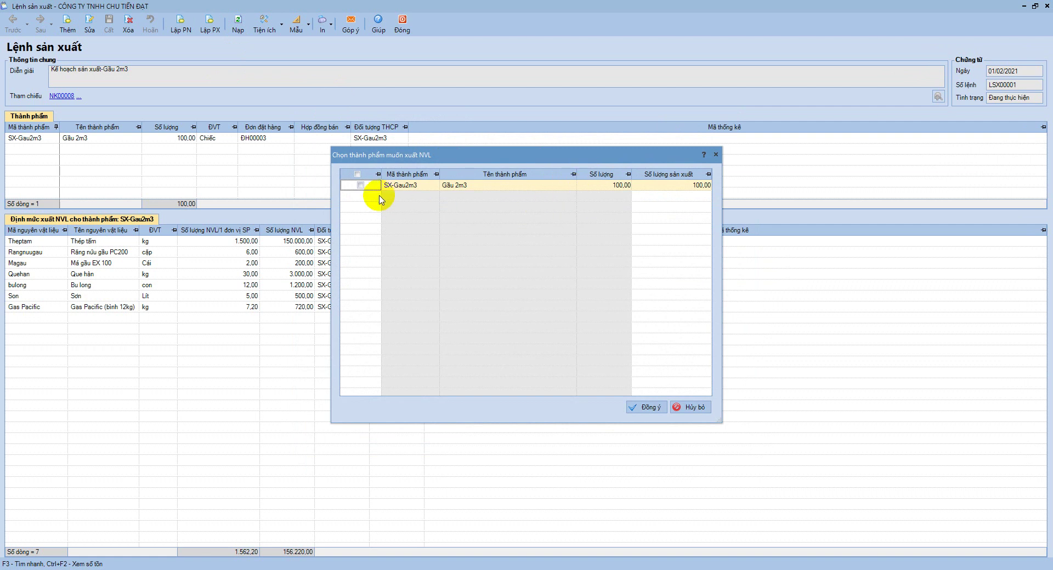
pyautogui.click(361, 186)
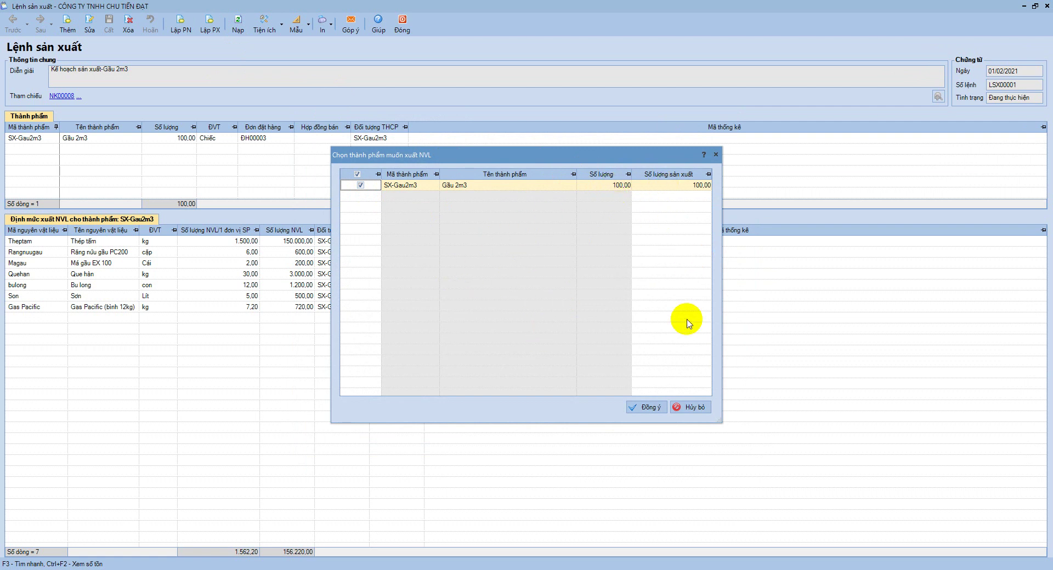
pyautogui.click(650, 408)
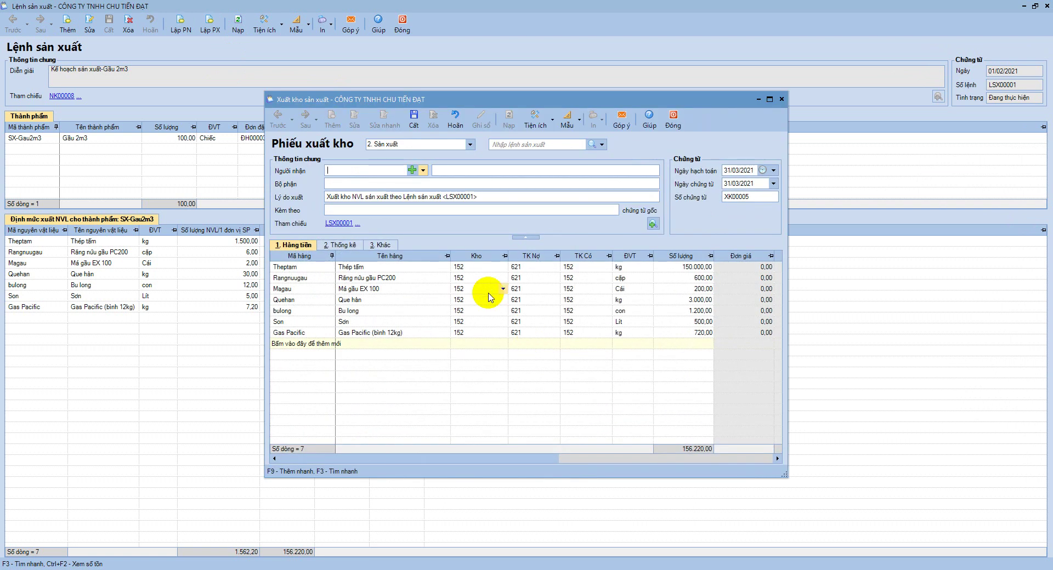
# Check the invoice date in Sx 113-MV T2 NVL.pdf, and set the issue's Ngày hạch toán and Ngày chứng từ to 02/02/2021
pyautogui.click(750, 169)
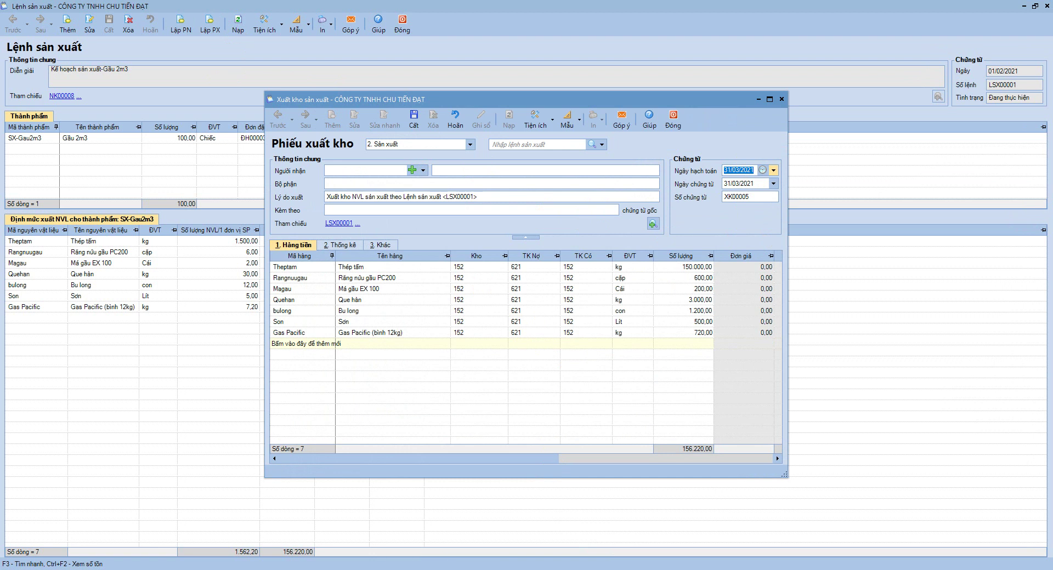
pyautogui.moveTo(482, 569)
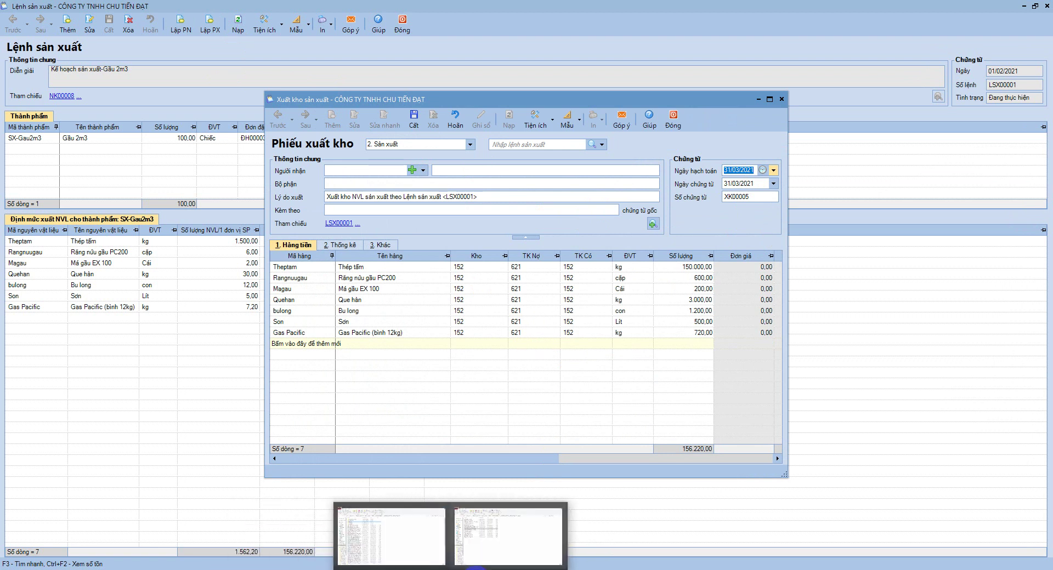
pyautogui.click(510, 534)
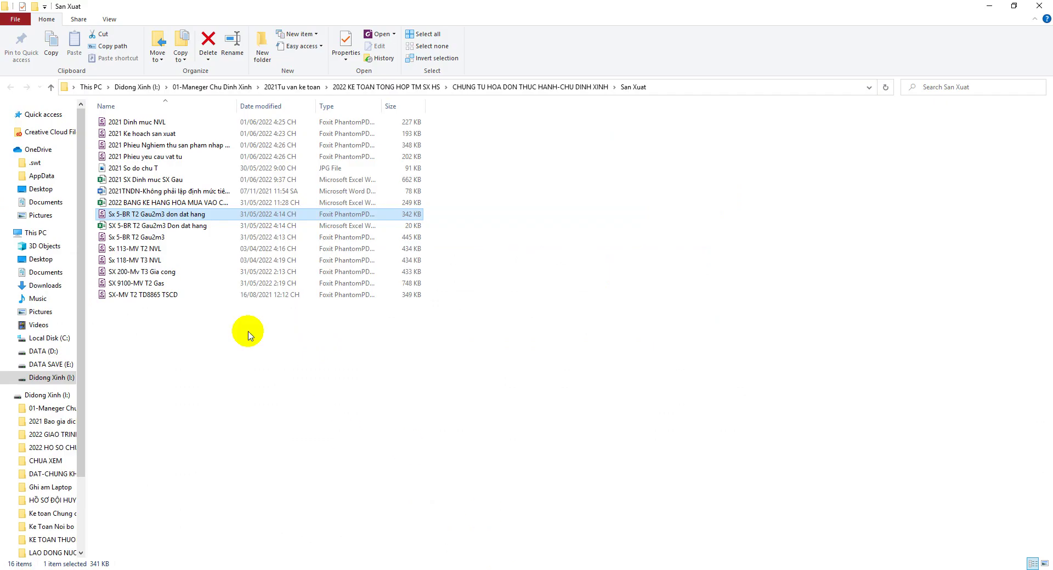
pyautogui.click(154, 250)
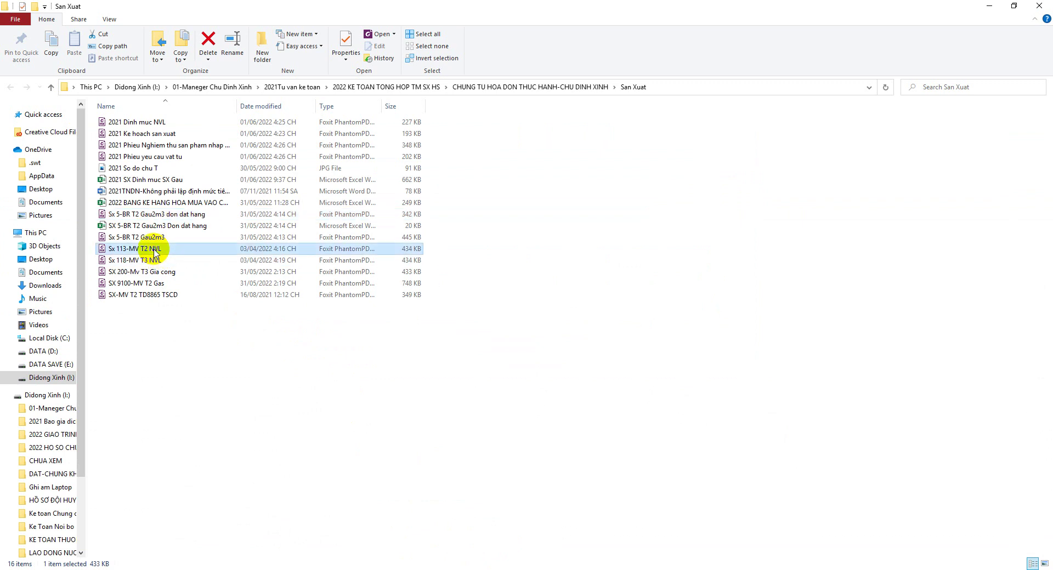
pyautogui.doubleClick(154, 250)
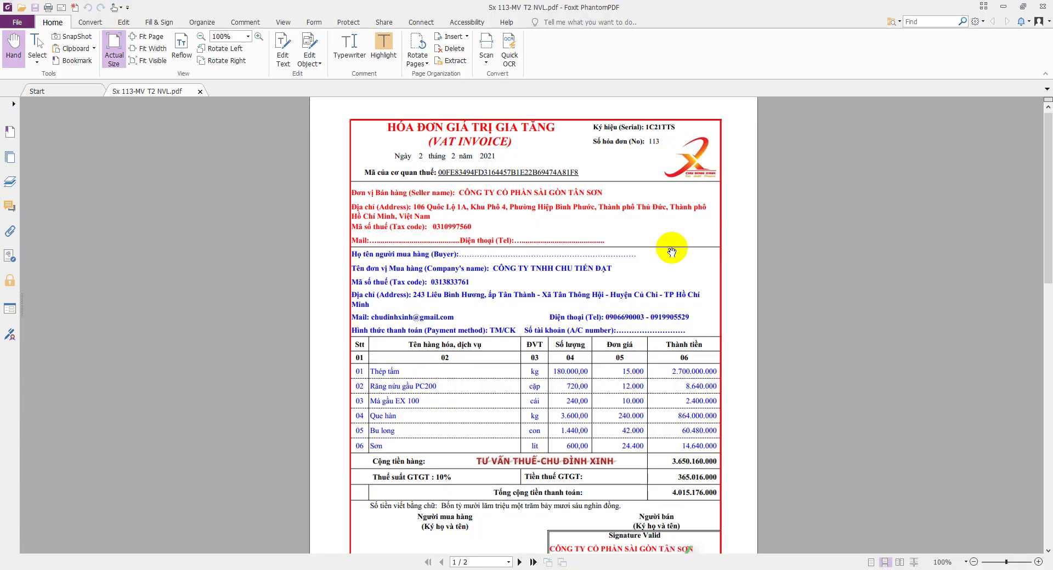
pyautogui.click(1043, 6)
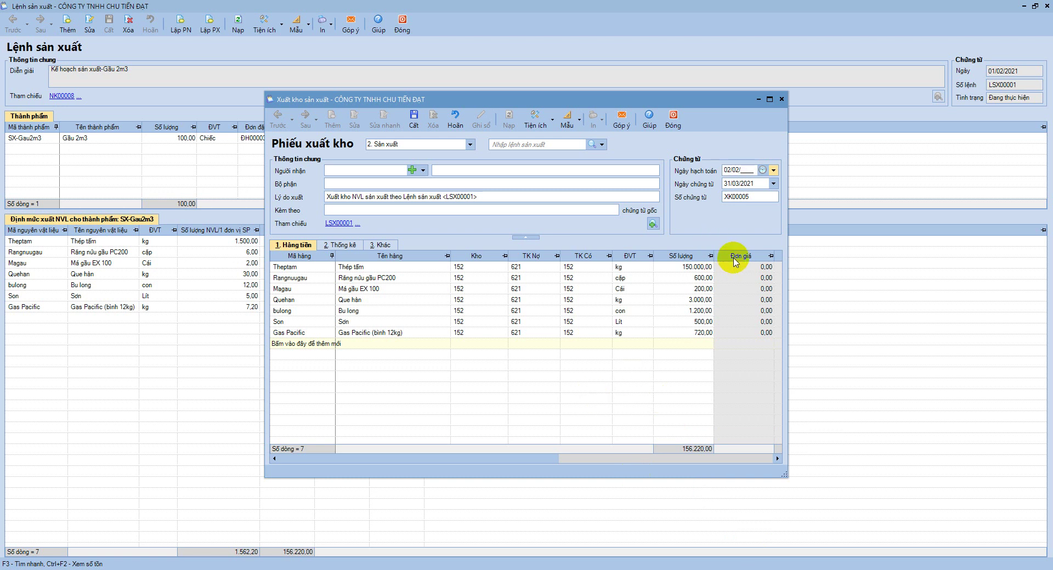
pyautogui.press('Tab')
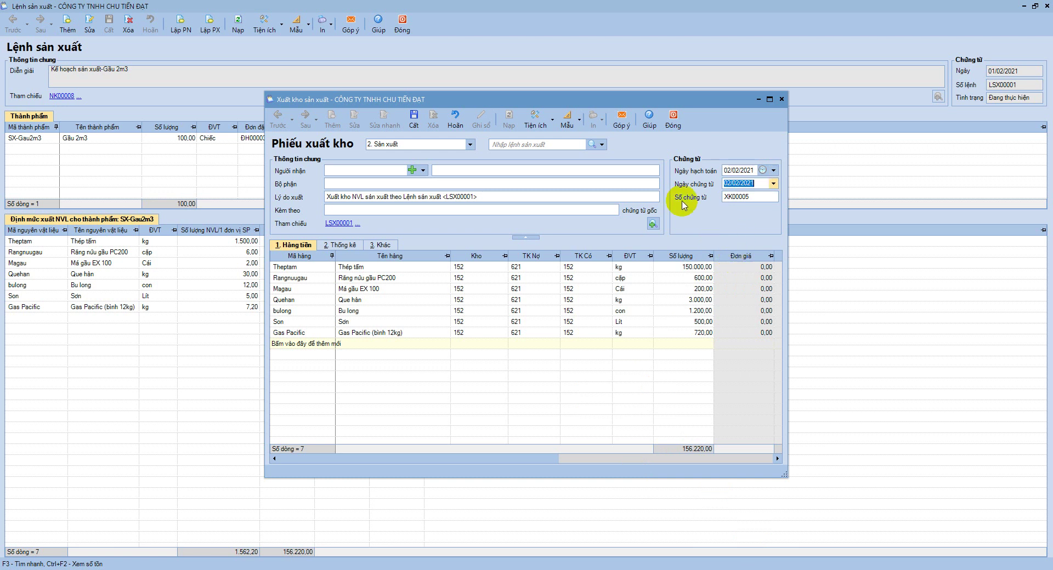
# Look through the Người nhận choices, and open the payroll workbook 2022 334Tax Bang luong giao trinh at full size
pyautogui.click(423, 170)
pyautogui.scroll(-5, 426, 225)
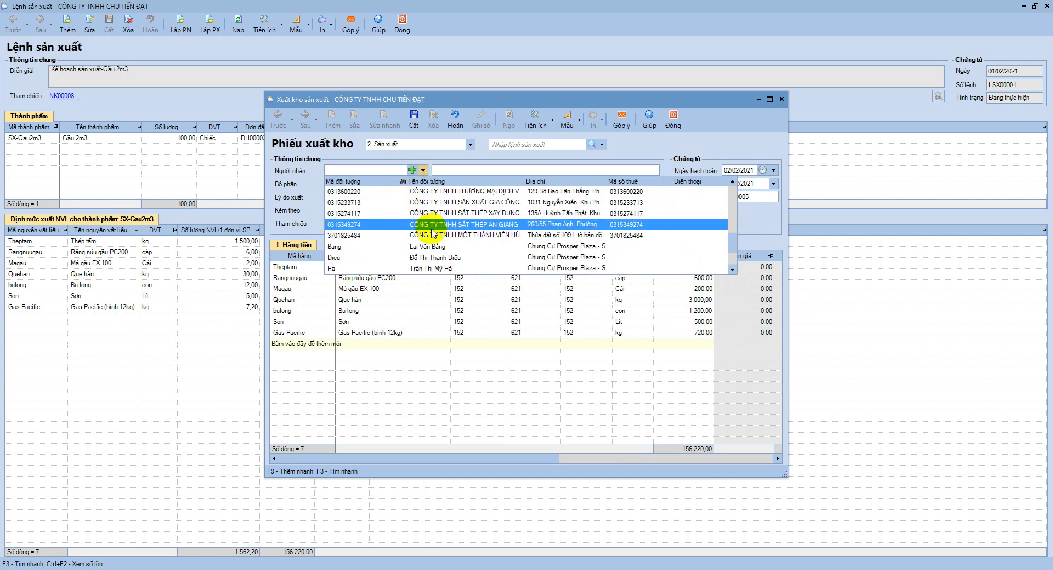
pyautogui.scroll(-3, 412, 244)
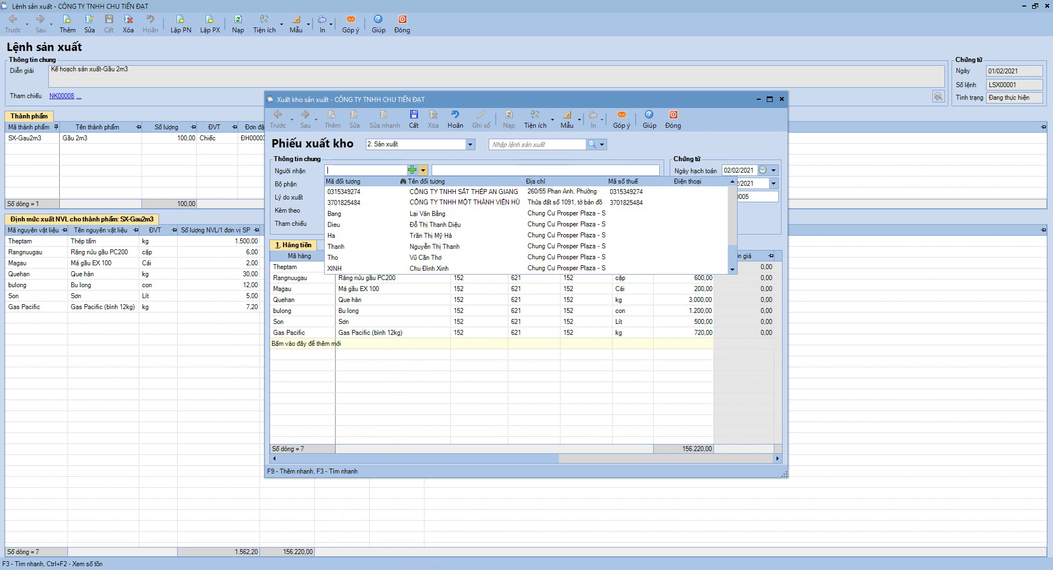
pyautogui.hotkey('alt', 'Tab')
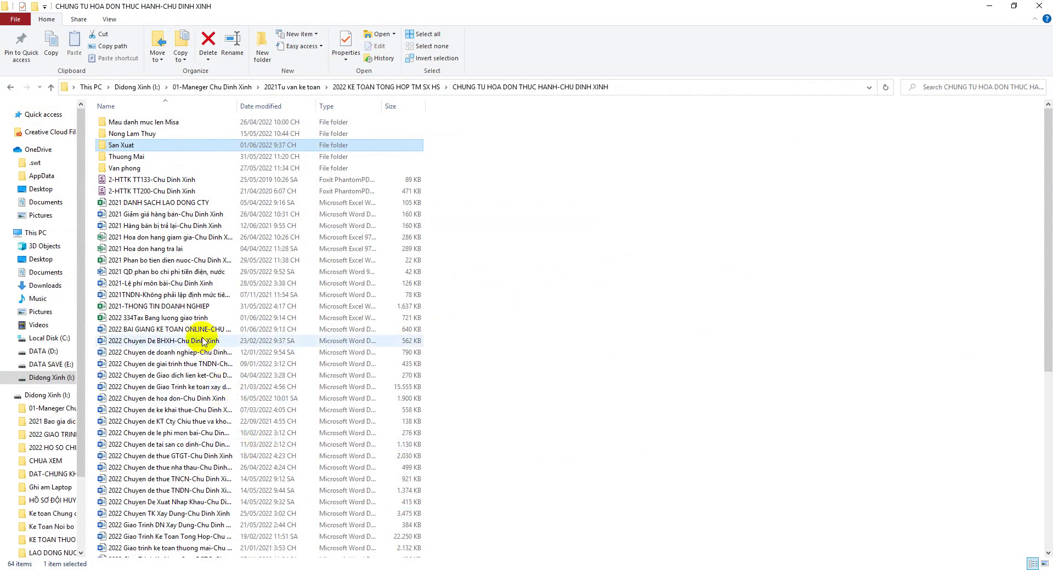
pyautogui.doubleClick(193, 324)
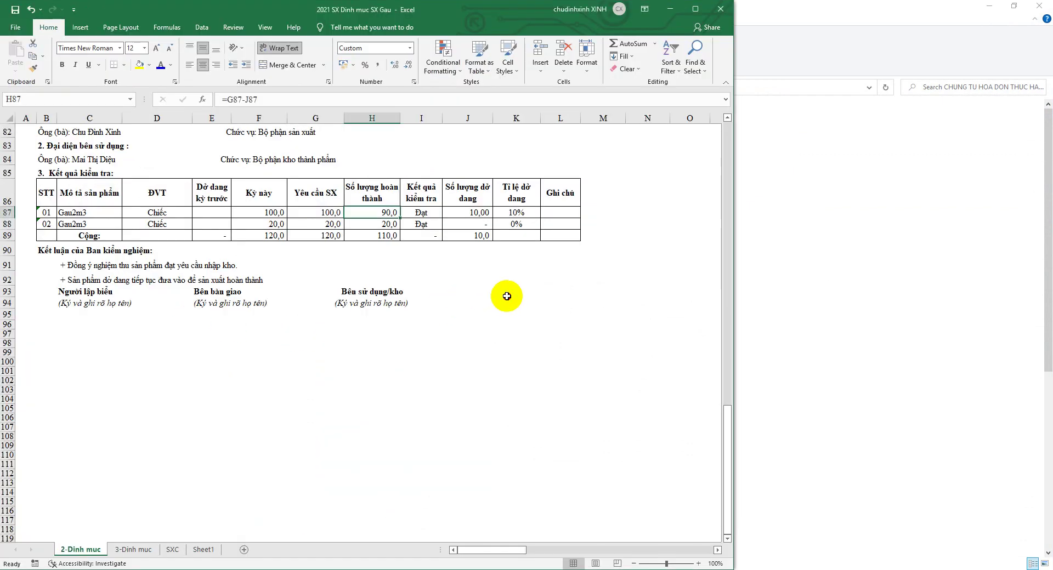
pyautogui.click(513, 297)
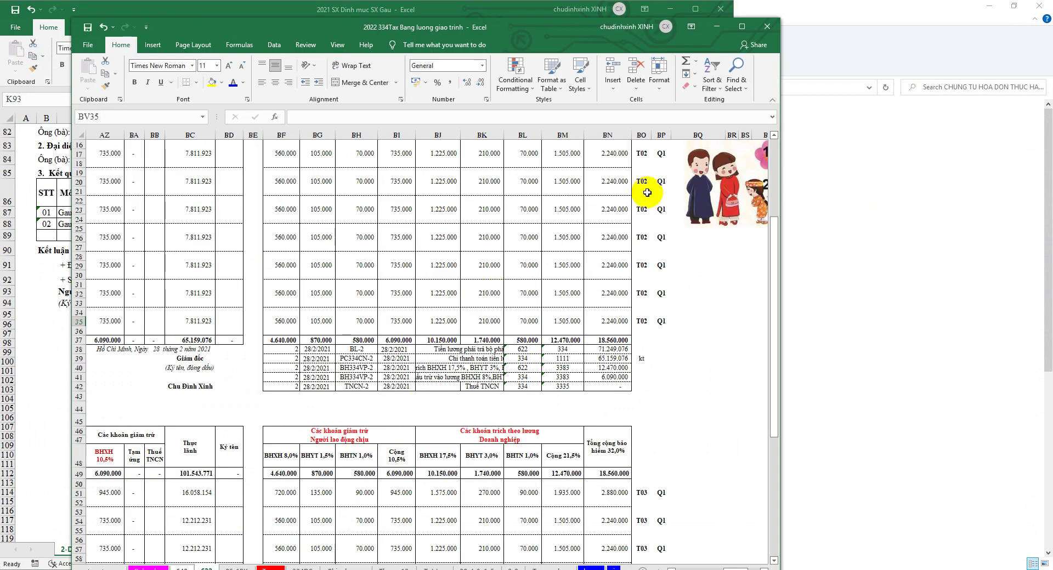
pyautogui.click(741, 27)
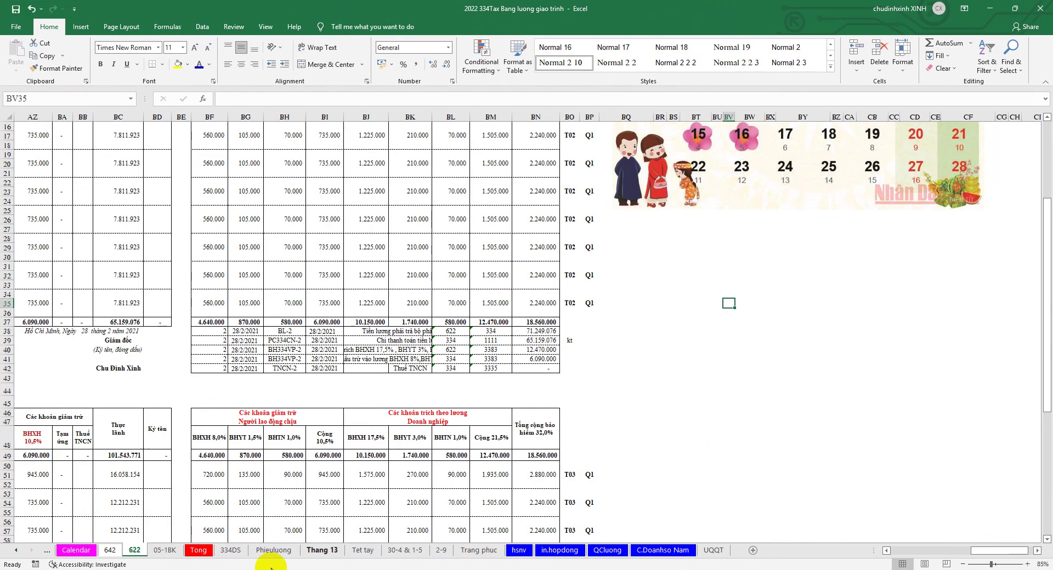
# Examine the employees' Chức vụ and Bộ phận on the Tong sheet, and return to the Phiếu xuất kho in MISA SME
pyautogui.click(199, 550)
pyautogui.scroll(-4, 271, 494)
pyautogui.scroll(-3, 282, 487)
pyautogui.scroll(1, 290, 472)
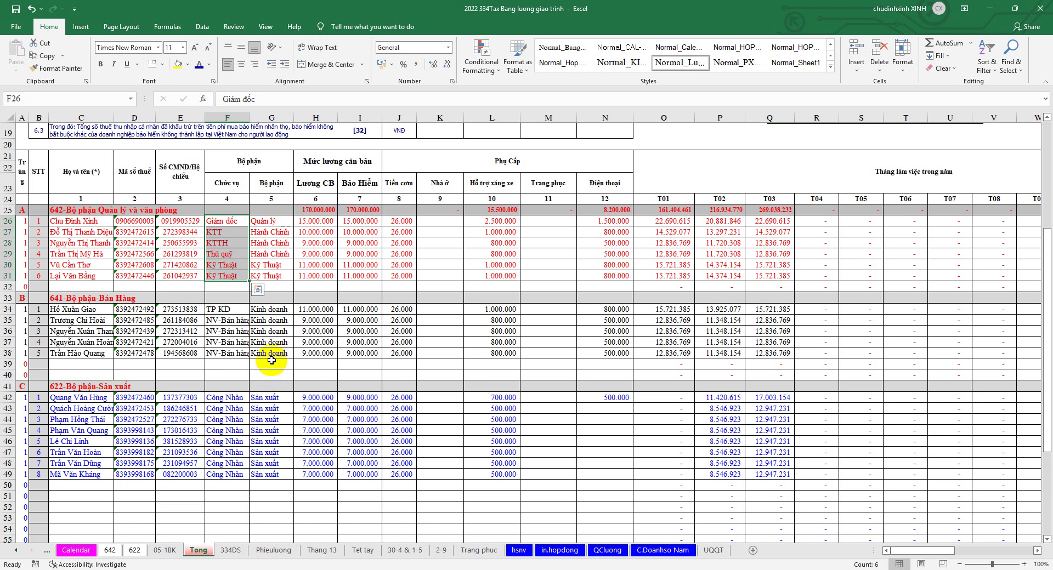
pyautogui.click(230, 231)
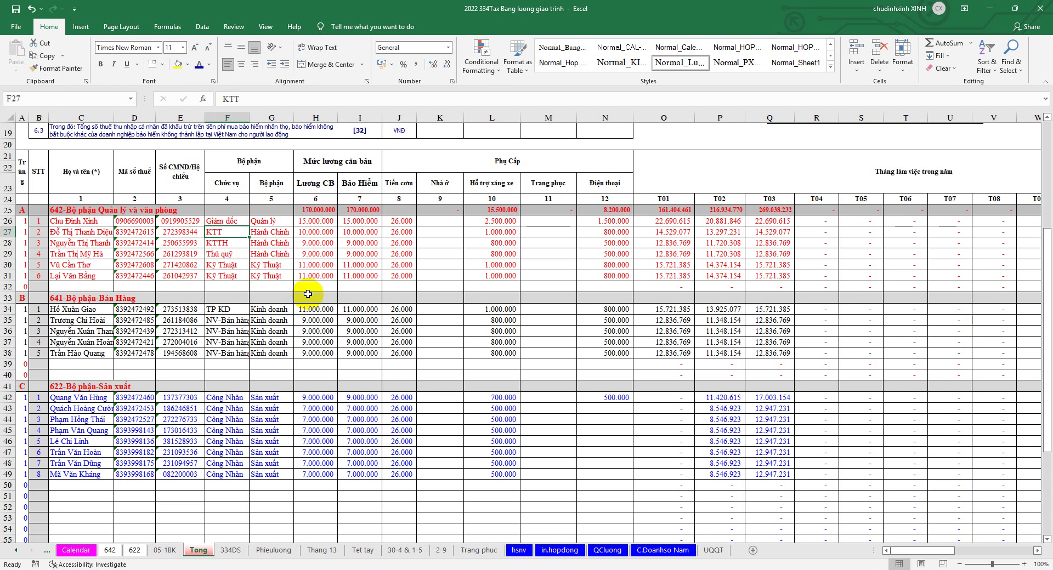
pyautogui.click(239, 265)
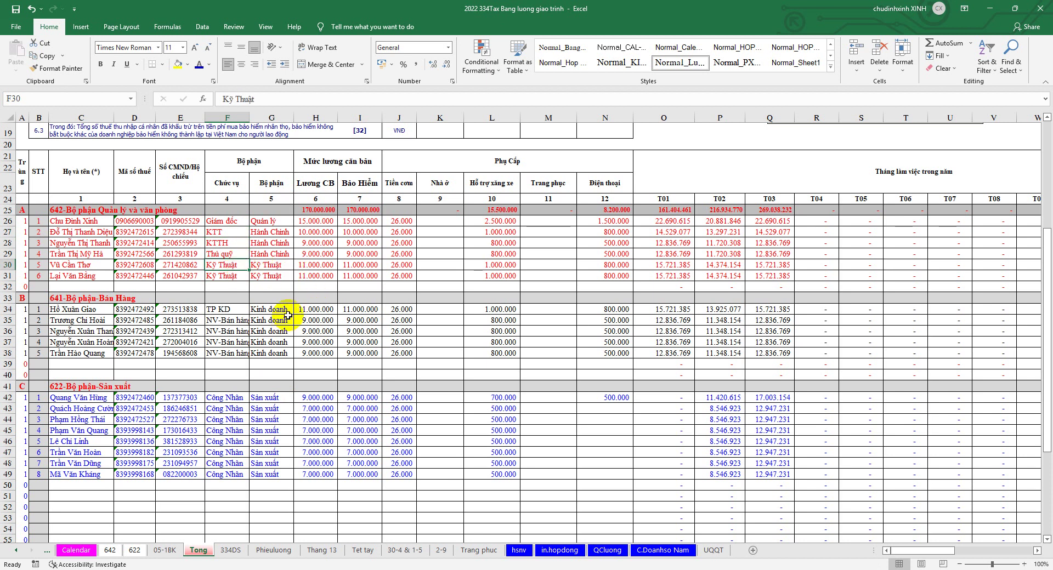
pyautogui.click(230, 276)
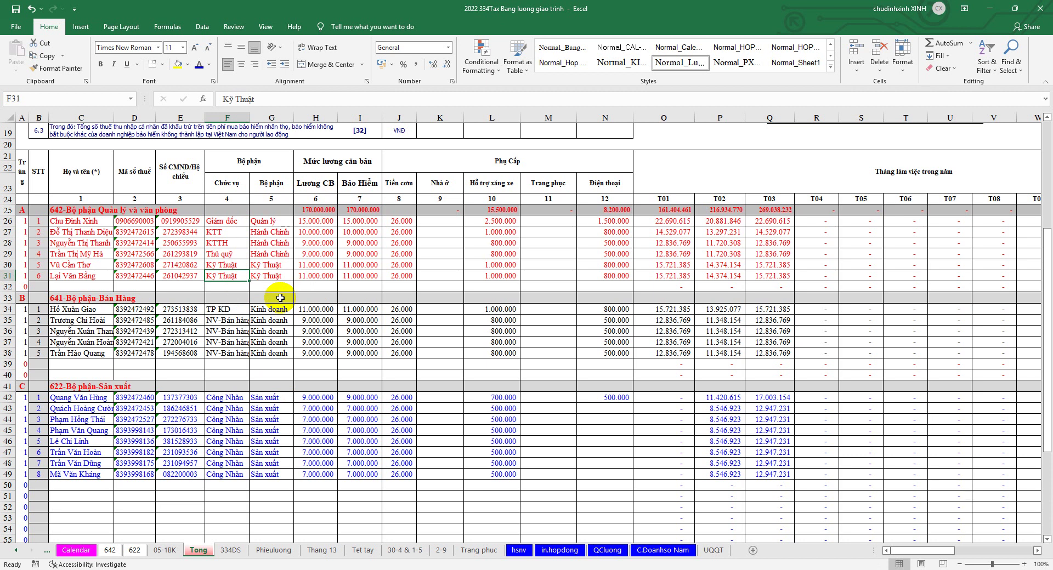
pyautogui.click(822, 567)
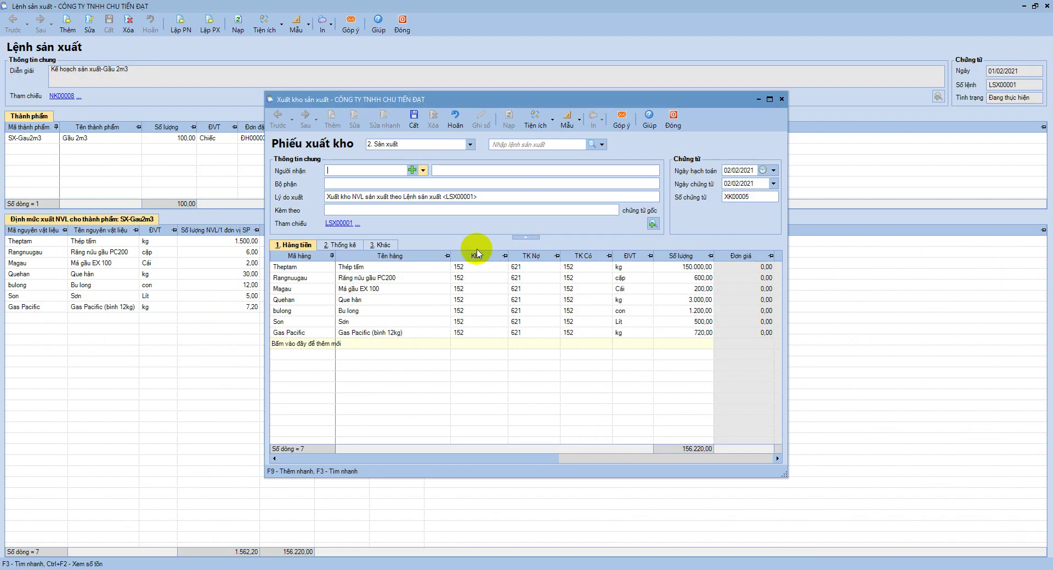
# Choose the same employee as on the warehouse receipt as Người nhận, and fit the Tên hàng, Kho and TK Nợ columns to their contents
pyautogui.click(423, 170)
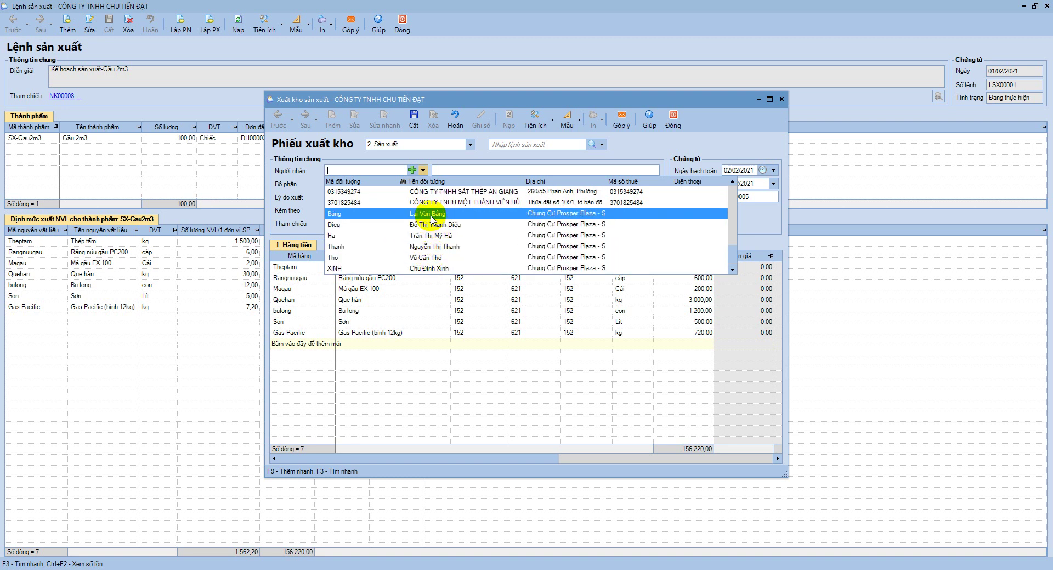
pyautogui.click(432, 214)
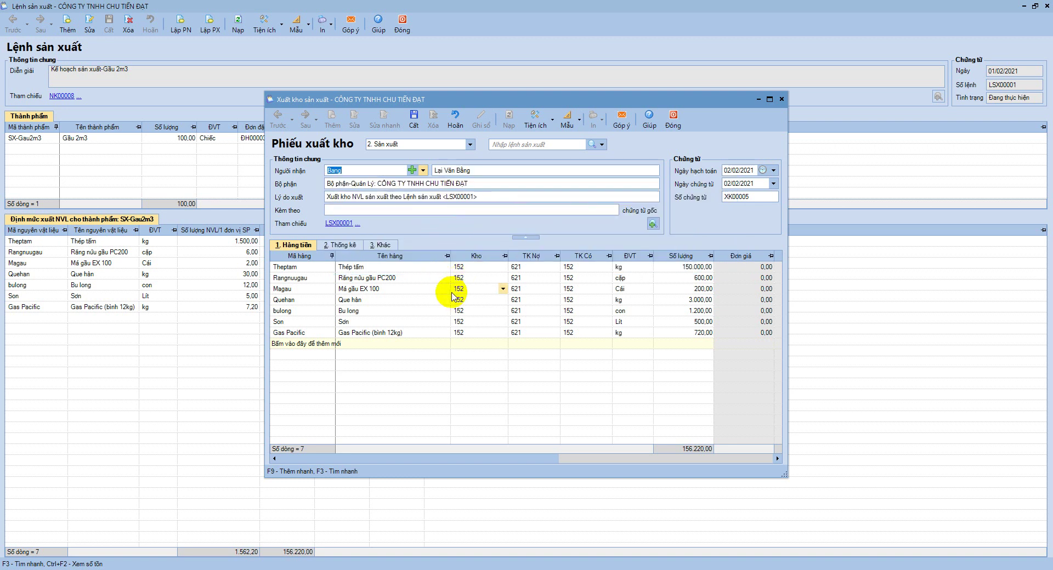
pyautogui.click(448, 256)
pyautogui.doubleClick(448, 256)
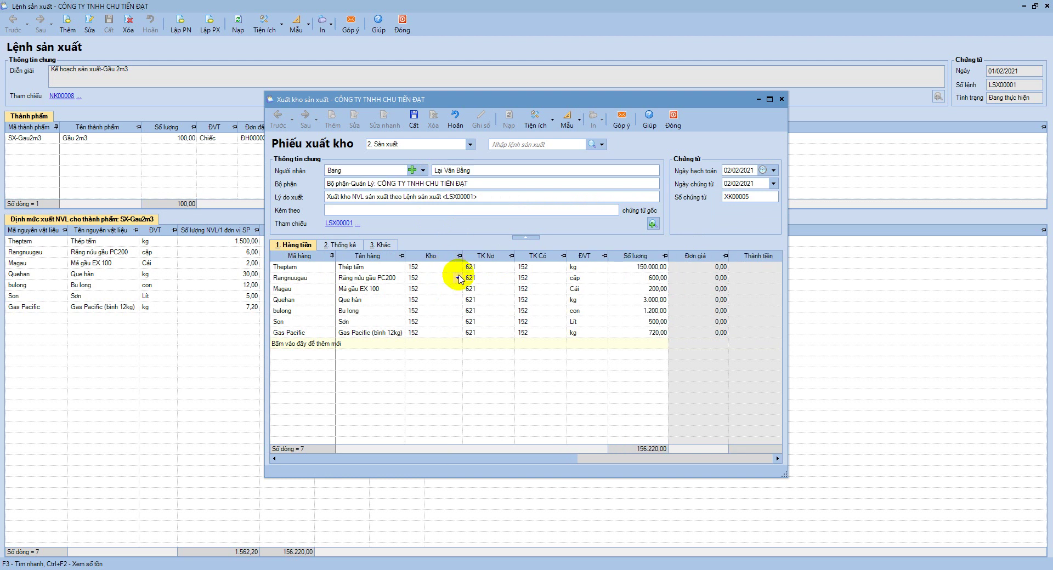
pyautogui.doubleClick(462, 256)
pyautogui.click(484, 256)
pyautogui.doubleClick(483, 255)
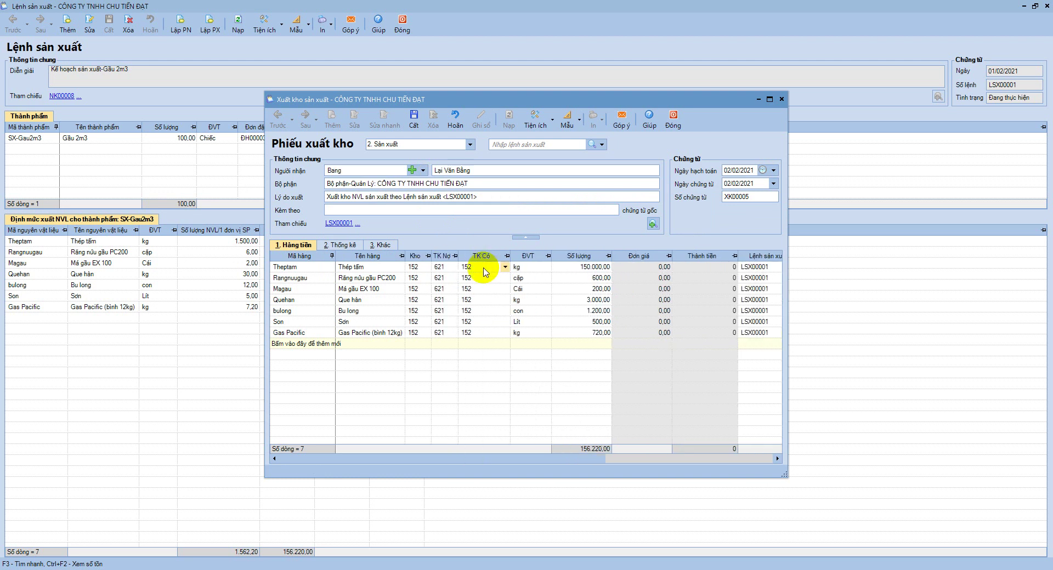
# Review the issue lines' Số lượng, Thành tiền, Lệnh sản xuất and Thống kê details, and save the Phiếu xuất kho
pyautogui.click(581, 267)
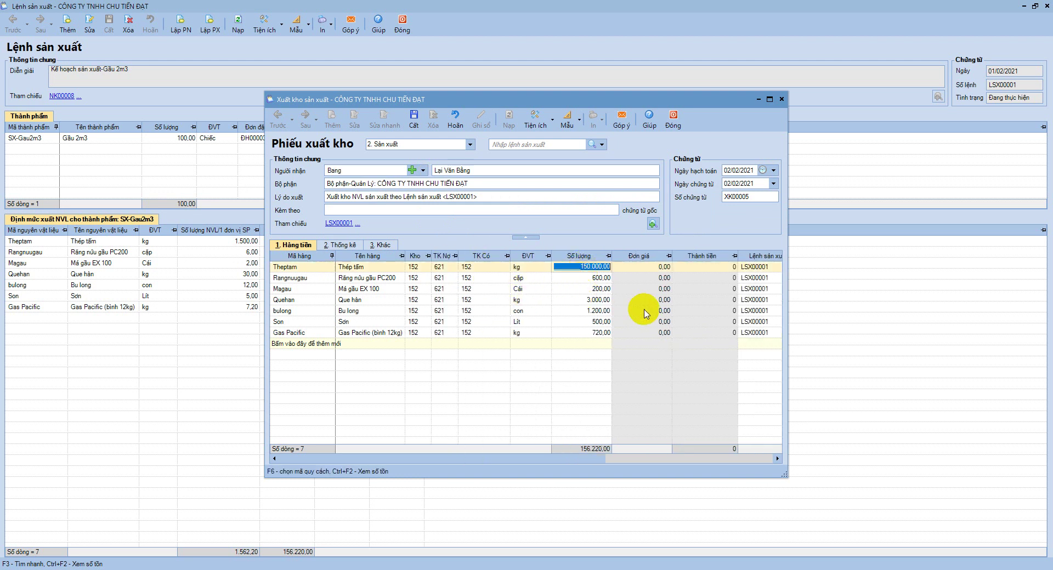
pyautogui.moveTo(587, 458); pyautogui.dragTo(665, 453)
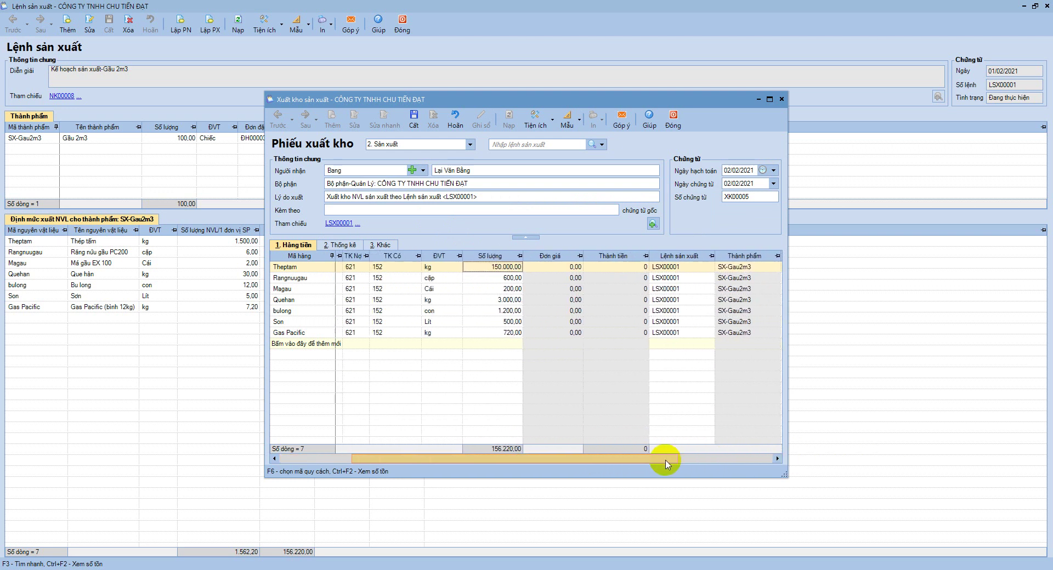
pyautogui.click(616, 277)
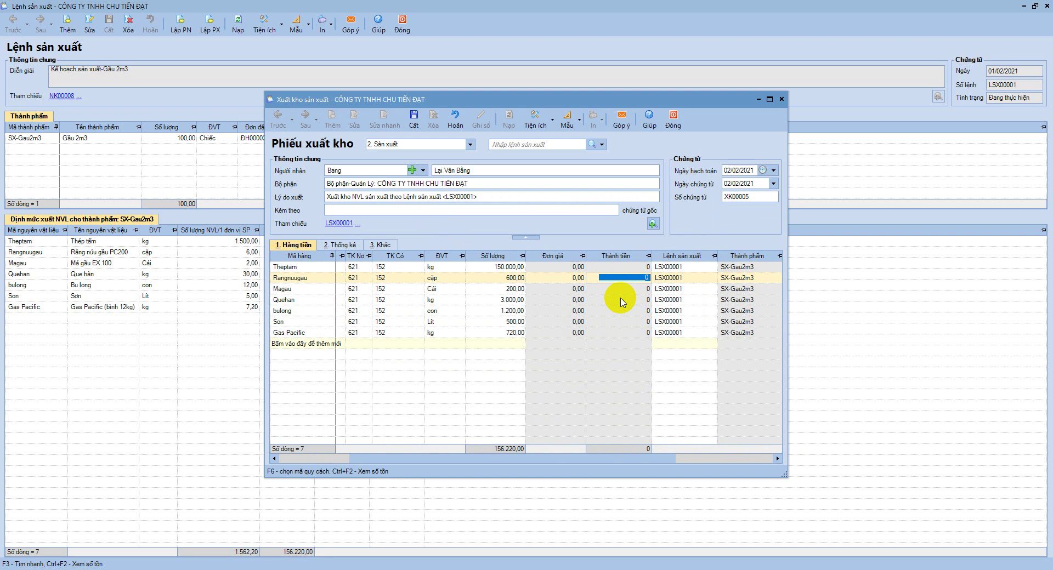
pyautogui.click(344, 245)
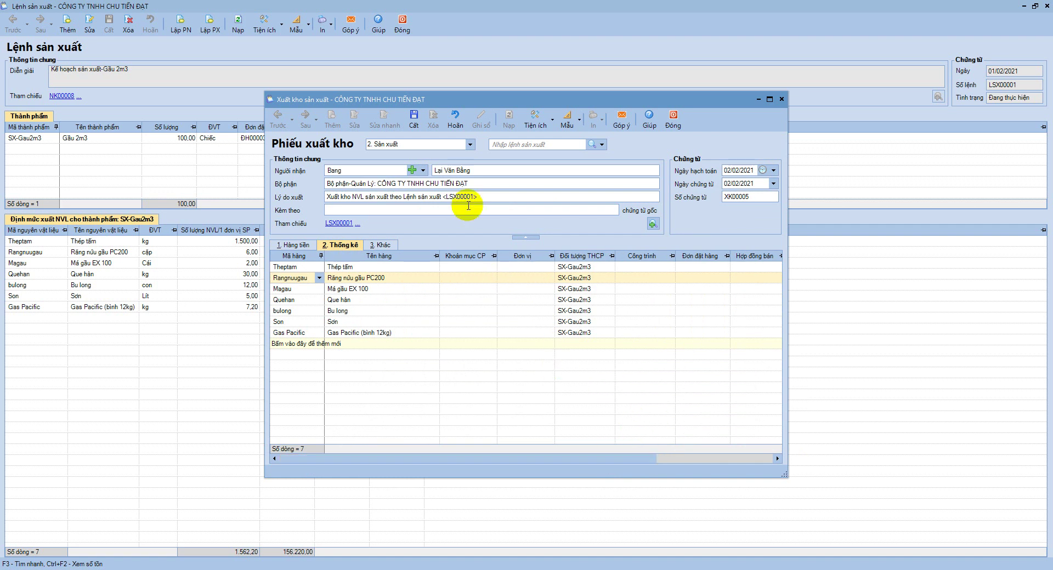
pyautogui.click(419, 121)
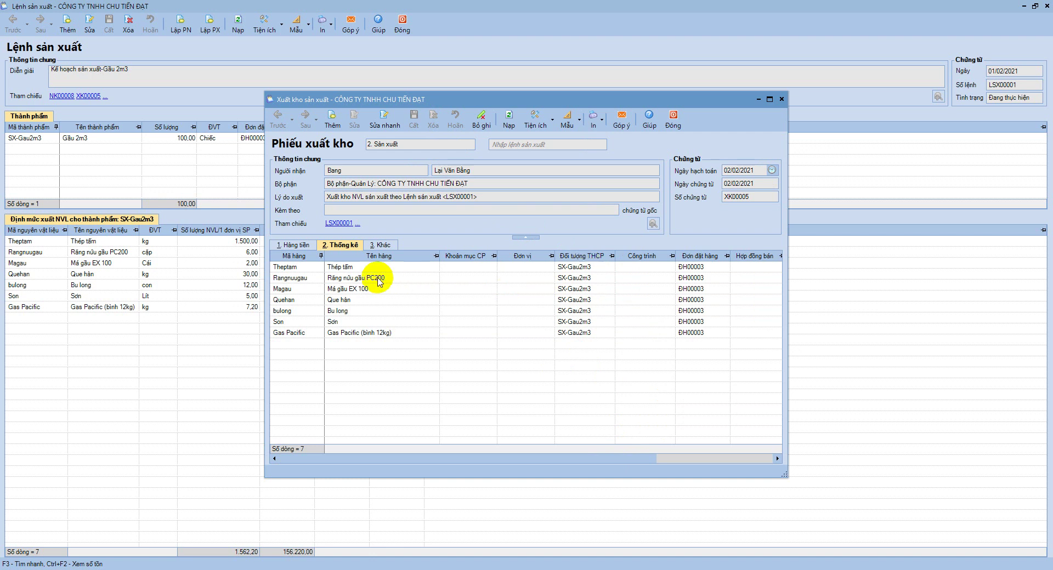
# Check the saved issue's Hàng tiền lines, and close both the issue and the production order
pyautogui.click(305, 248)
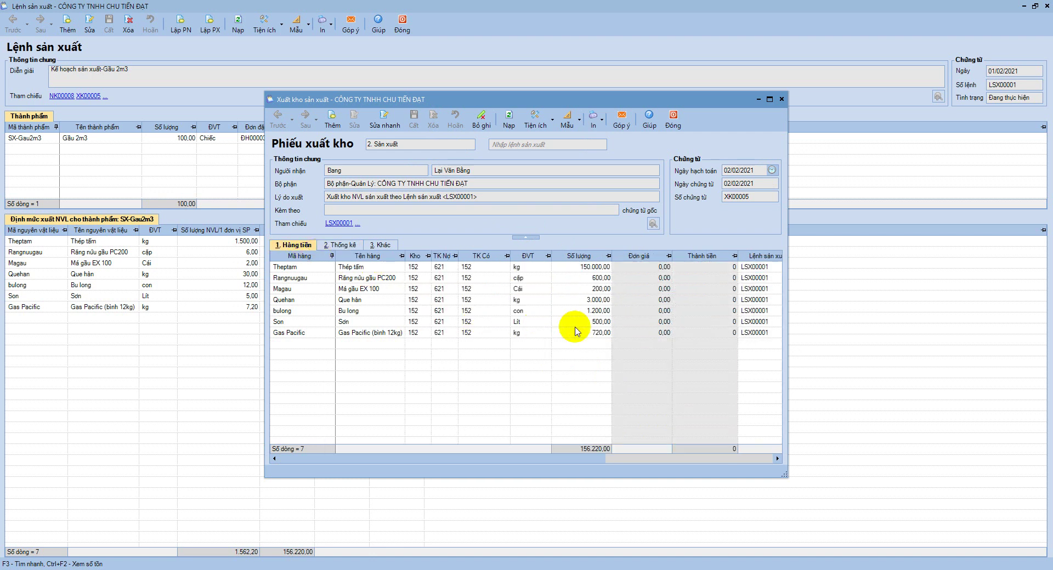
pyautogui.click(673, 121)
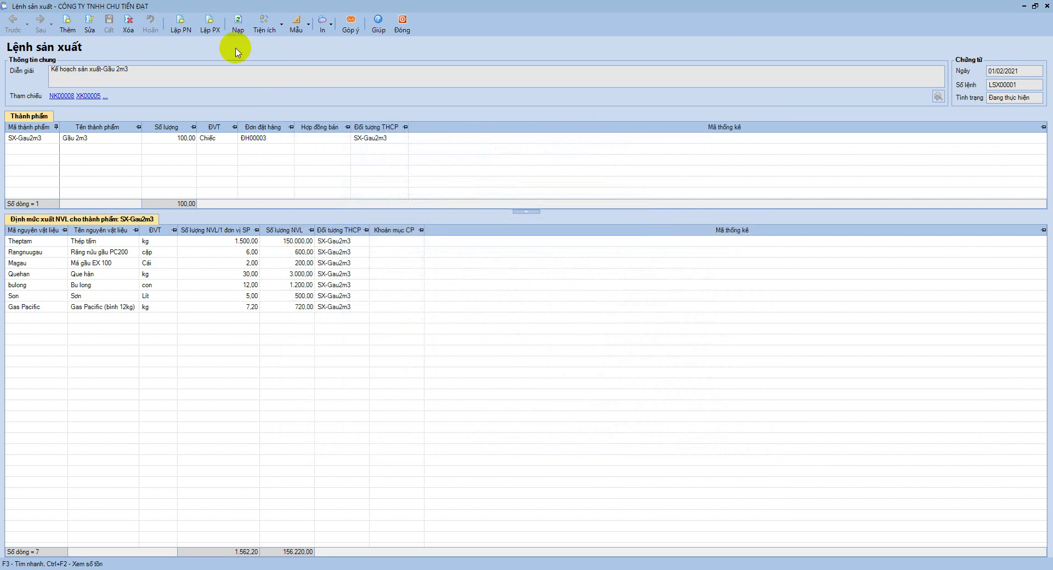
pyautogui.click(403, 25)
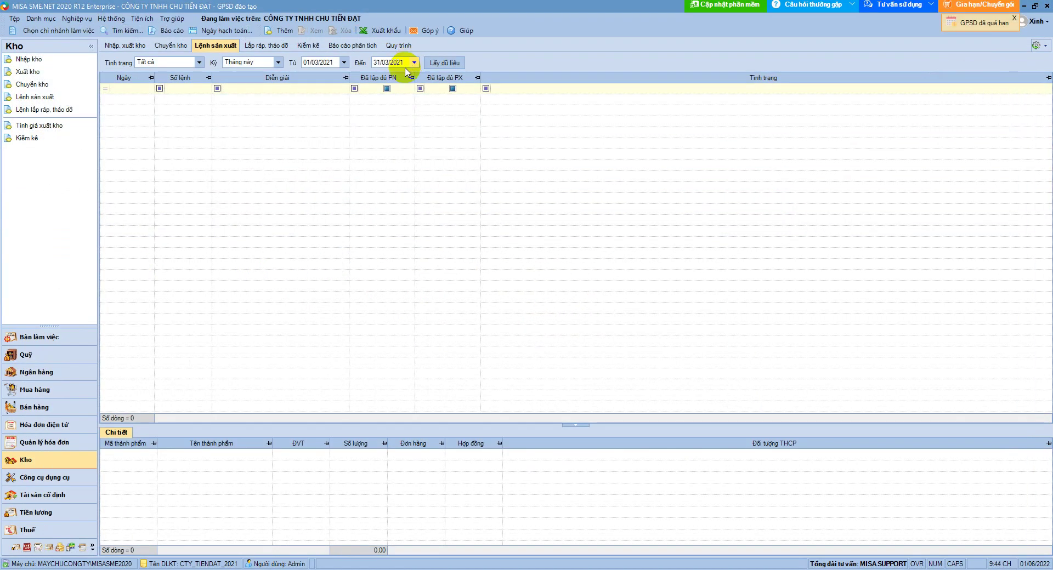
# List the production orders of every Tình trạng for Năm nay, and open the Gầu 2m3 order to check its details
pyautogui.click(200, 62)
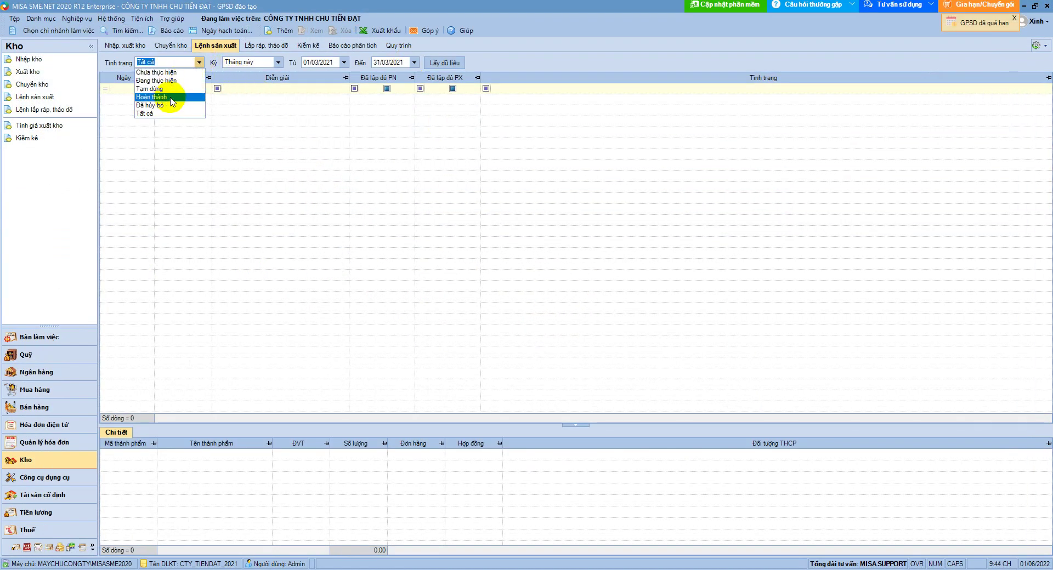
pyautogui.click(155, 115)
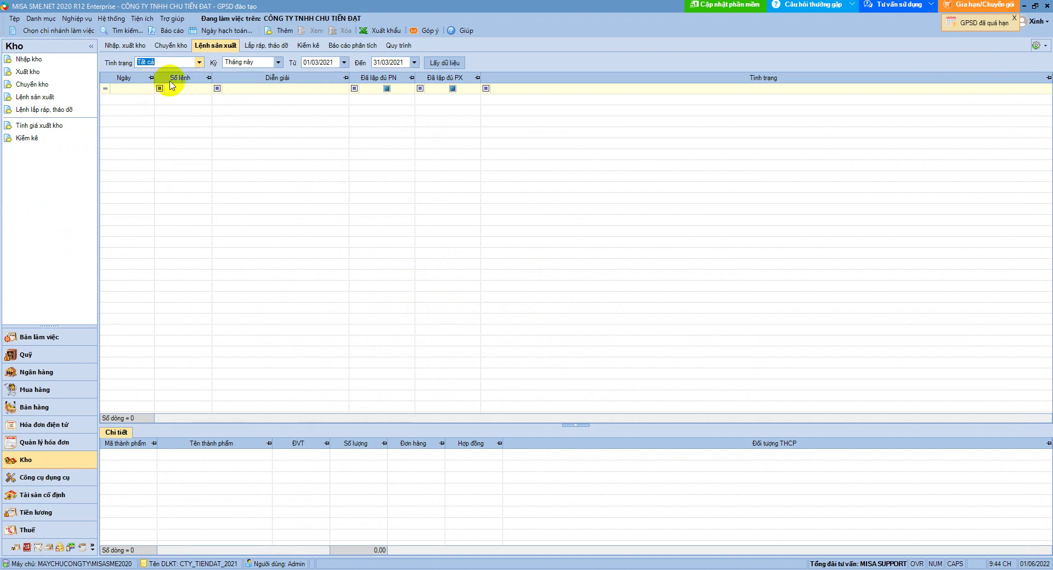
pyautogui.click(440, 63)
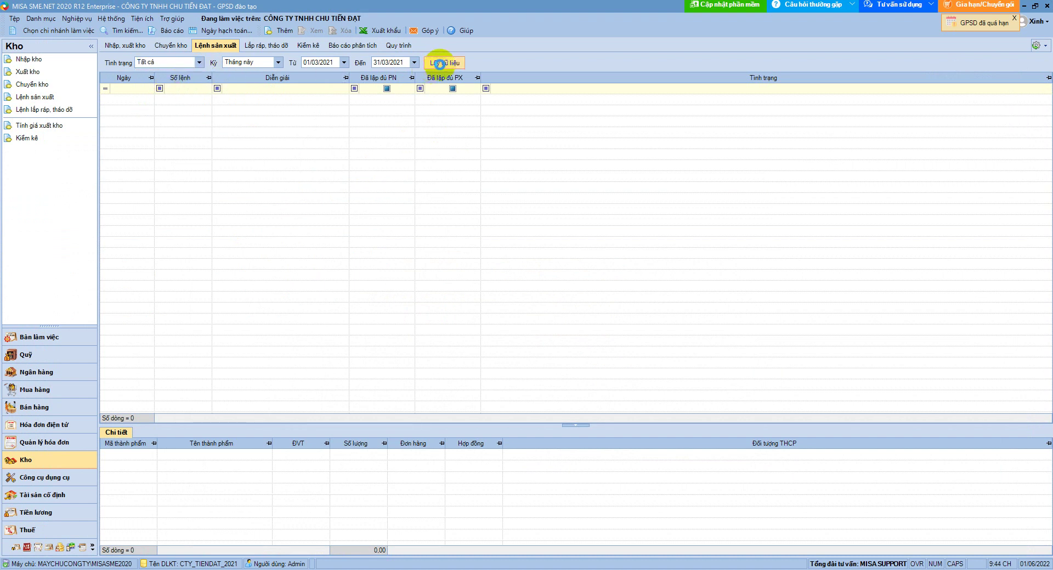
pyautogui.click(278, 62)
pyautogui.click(236, 105)
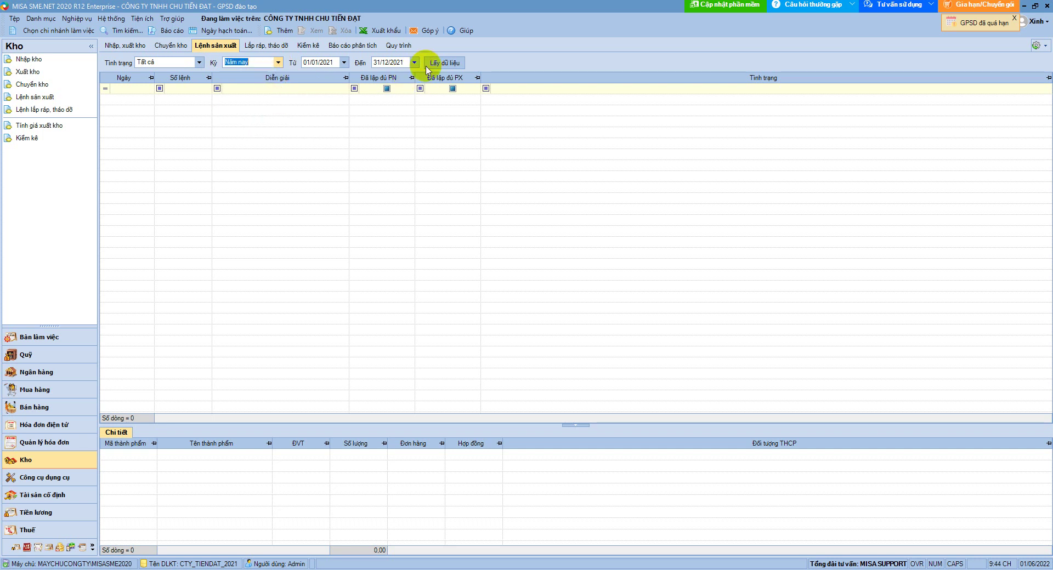
pyautogui.click(442, 62)
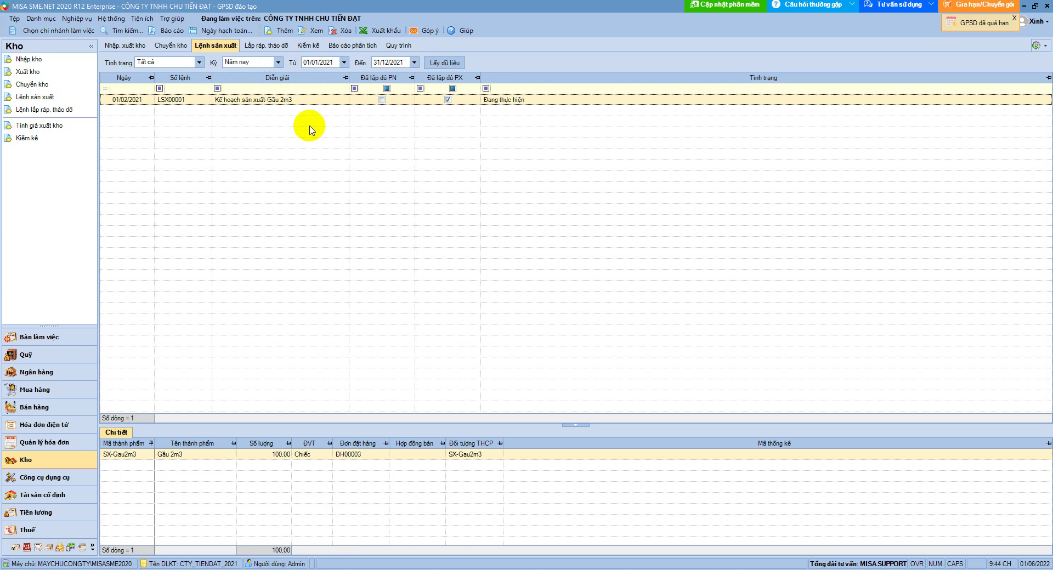
pyautogui.doubleClick(250, 99)
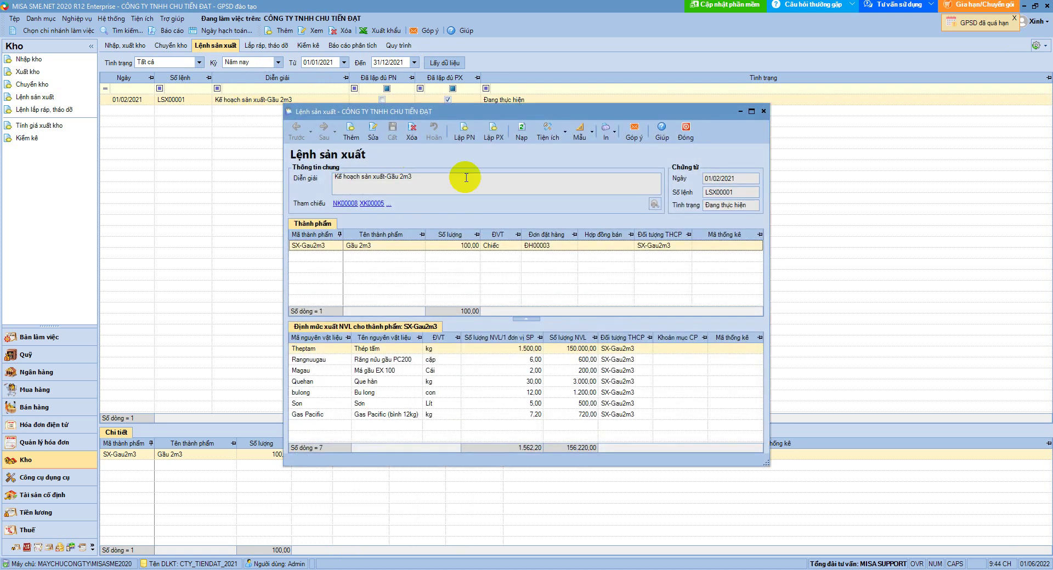
pyautogui.click(685, 134)
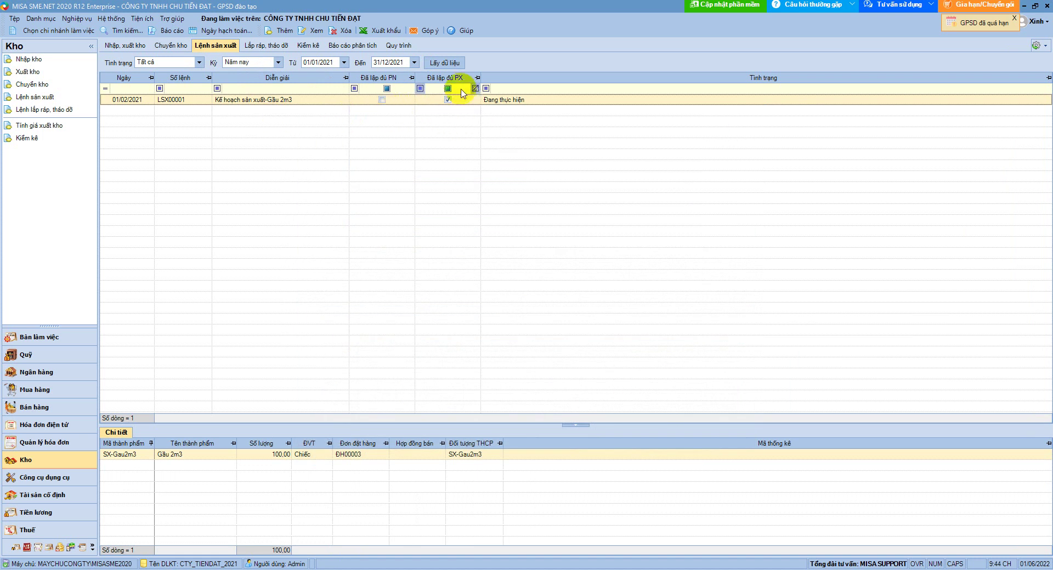
# List the Nhập, xuất kho vouchers for Năm nay, and check the detail lines of receipt NK00008 and issue XK00005
pyautogui.click(136, 45)
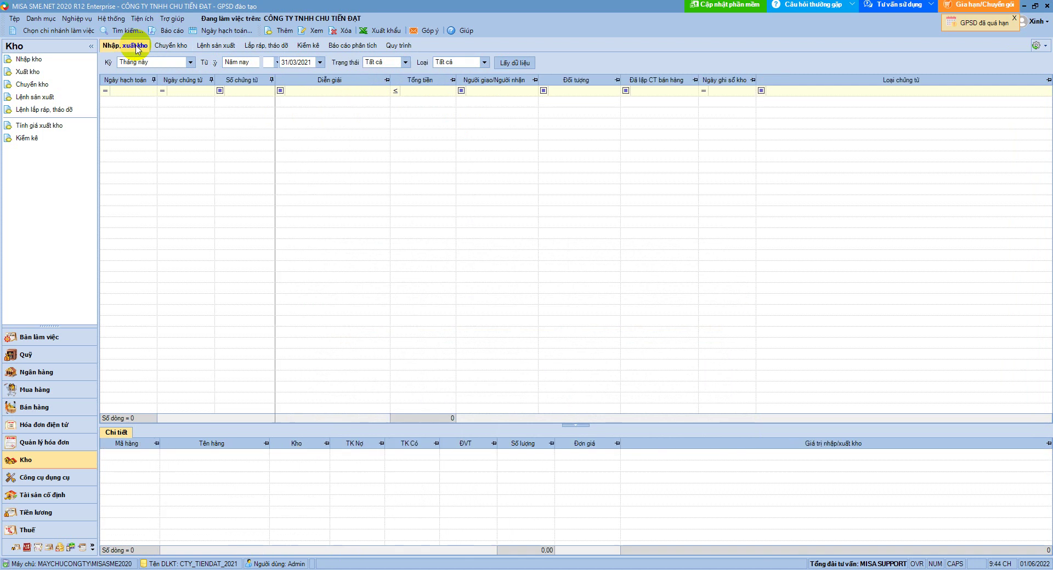
pyautogui.click(192, 63)
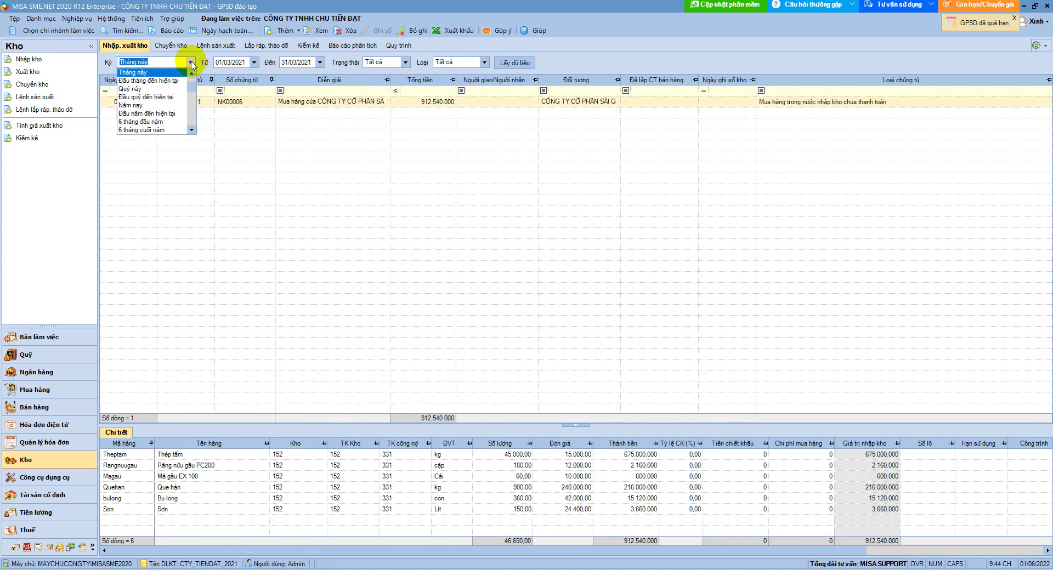
pyautogui.click(141, 103)
pyautogui.click(497, 63)
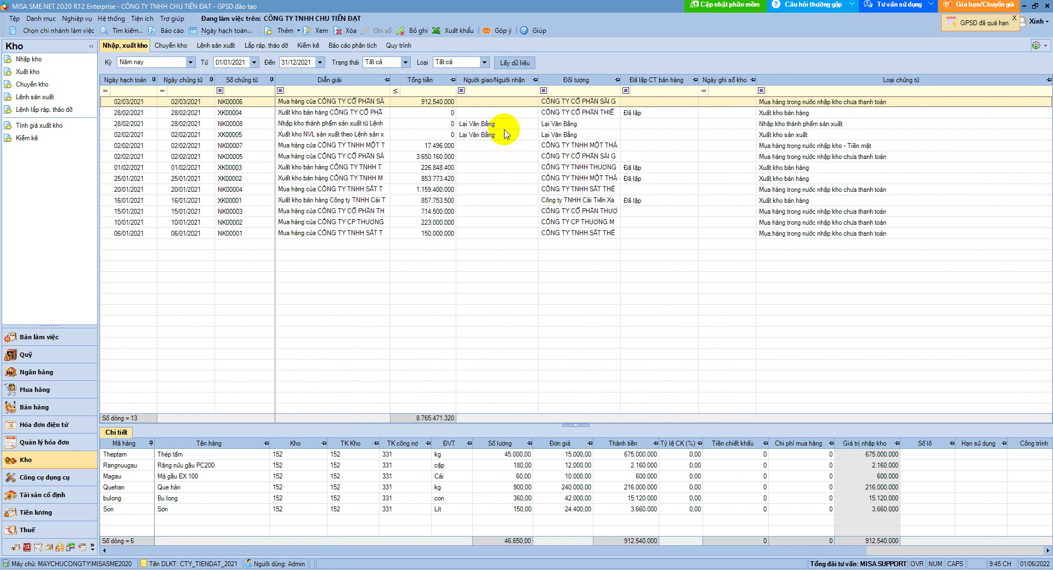
pyautogui.click(321, 125)
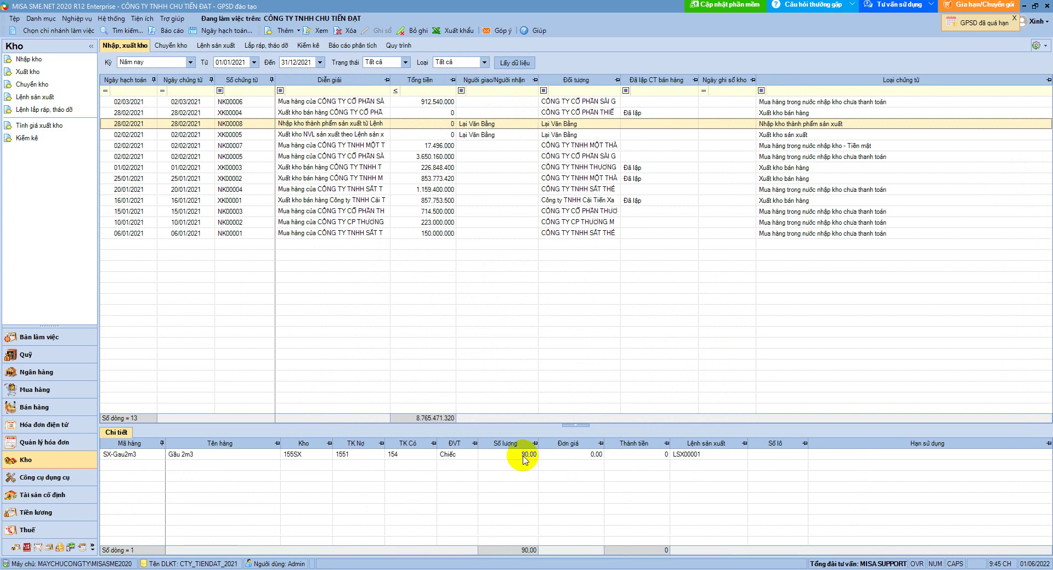
pyautogui.click(375, 135)
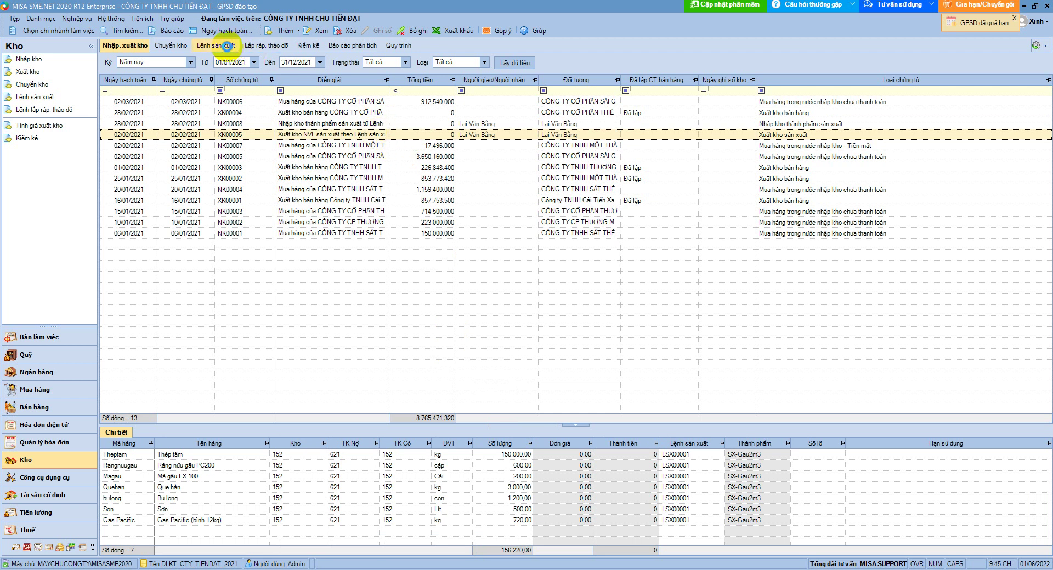
# Start a new Lệnh sản xuất dated 01/02/2021, checking the second Gau2m3 line of the acceptance record in Excel
pyautogui.click(226, 46)
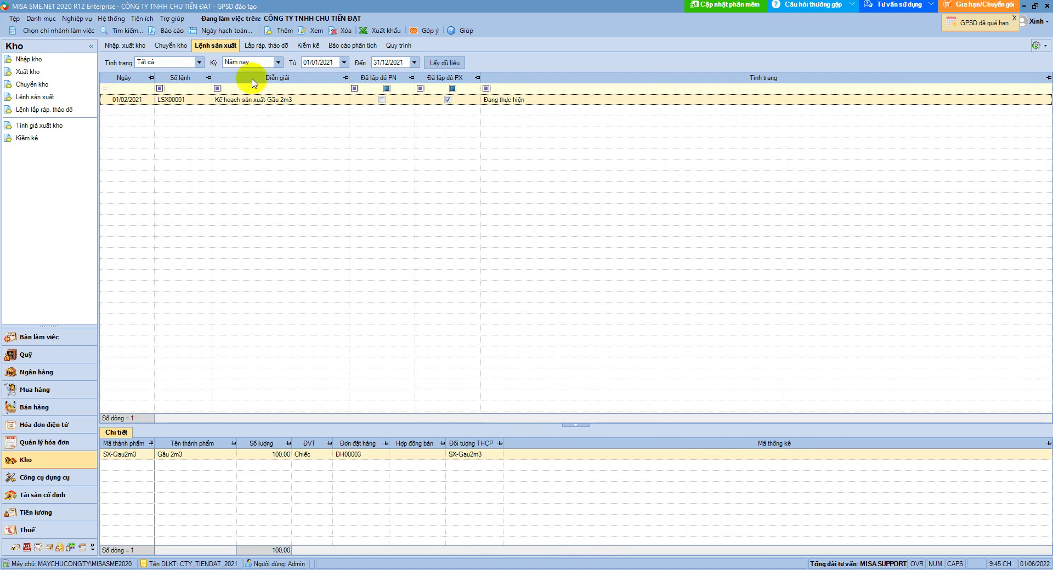
pyautogui.click(282, 32)
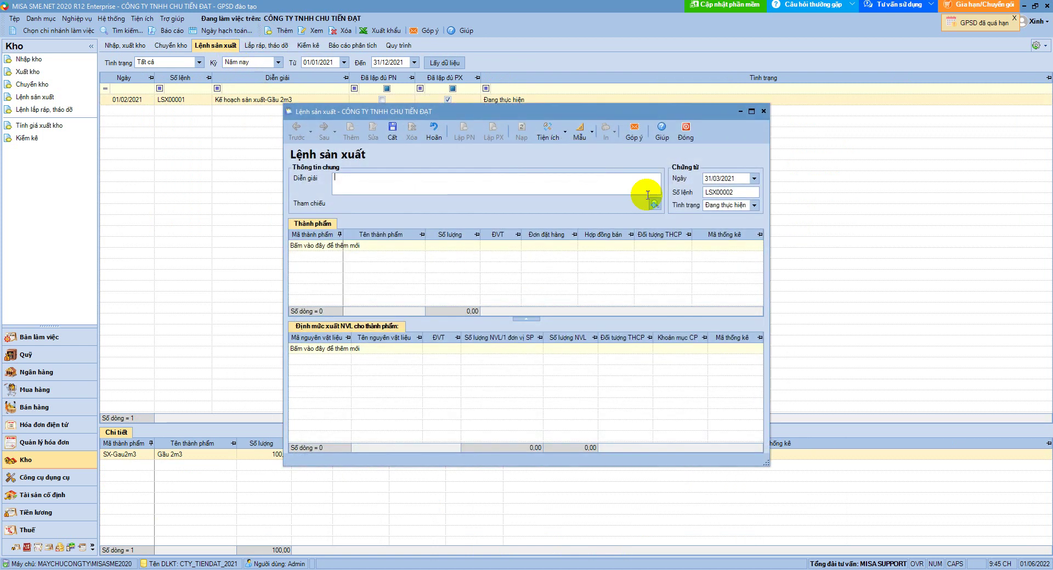
pyautogui.hotkey('alt', 'Tab')
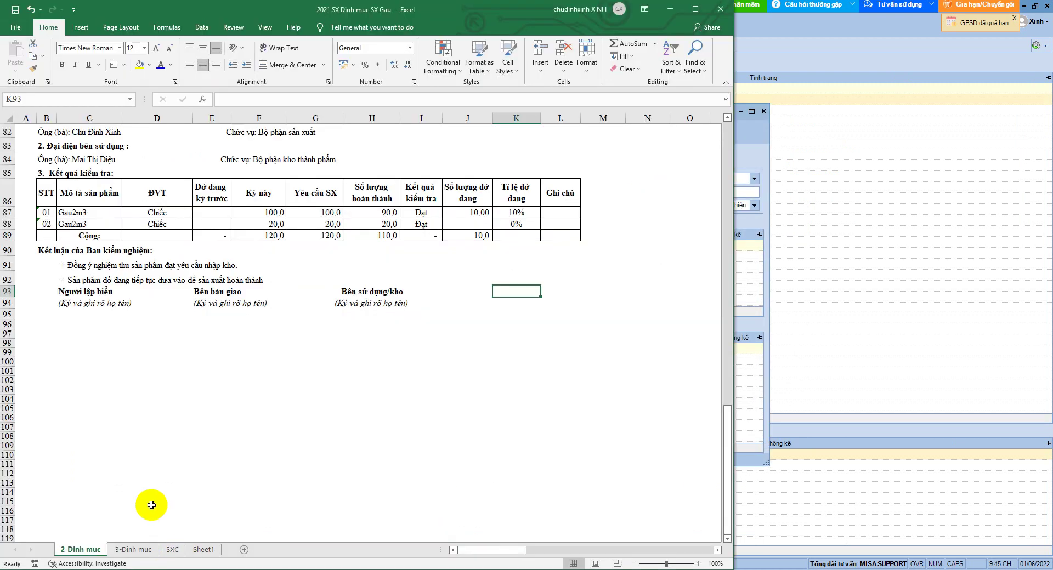
pyautogui.click(7, 224)
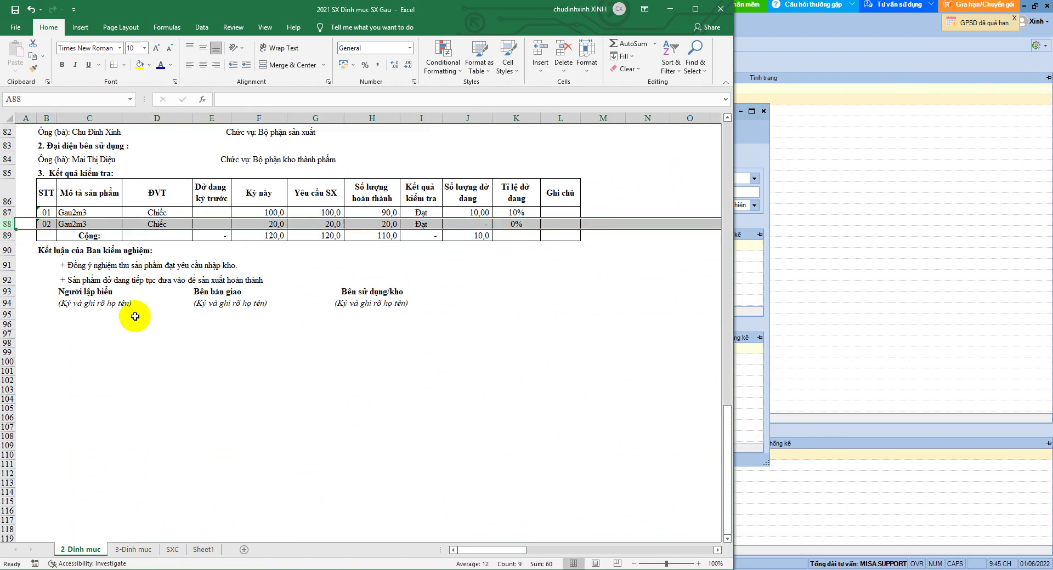
pyautogui.scroll(1, 230, 345)
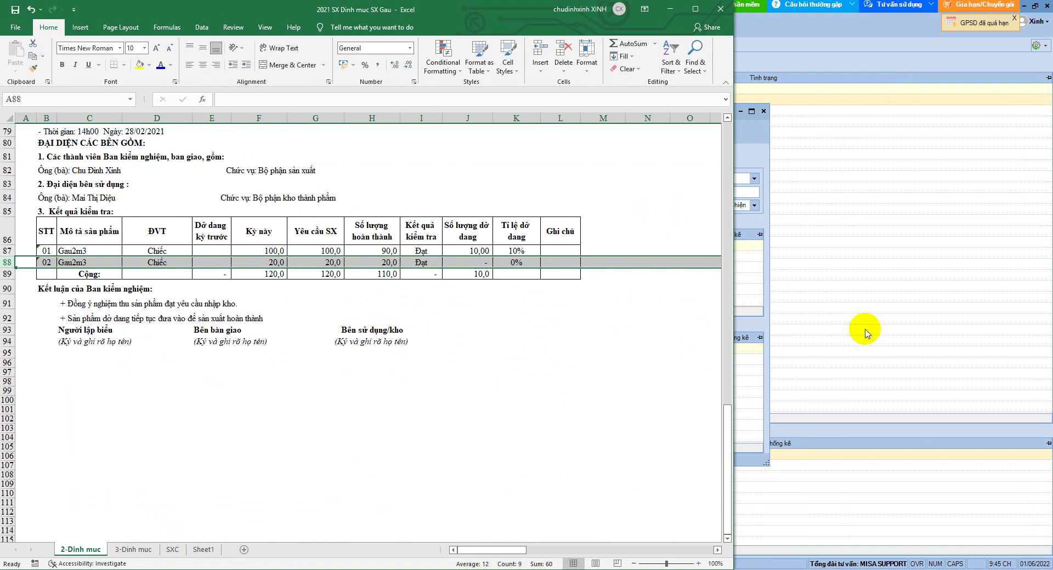
pyautogui.click(897, 295)
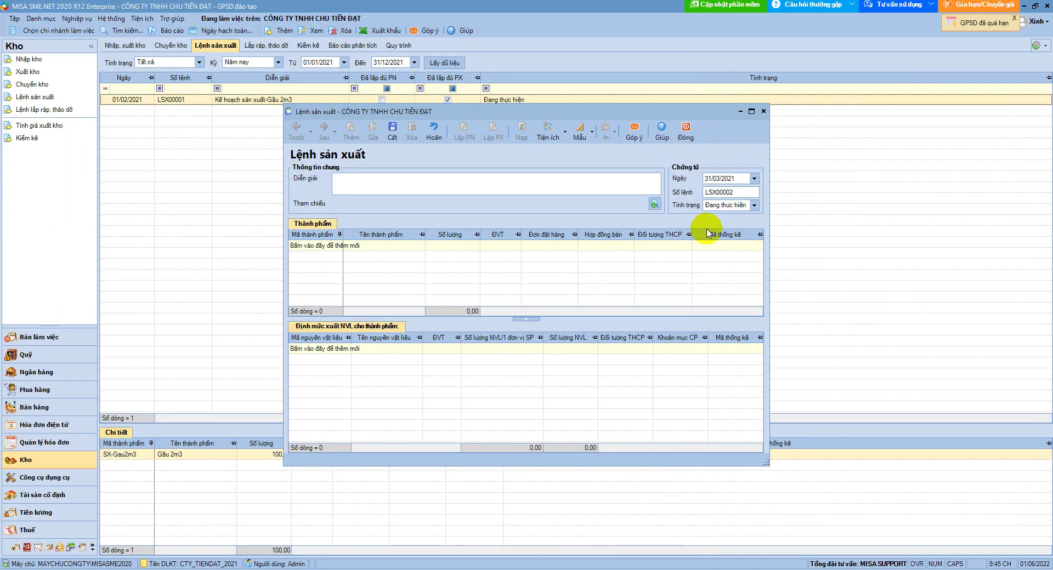
pyautogui.click(738, 179)
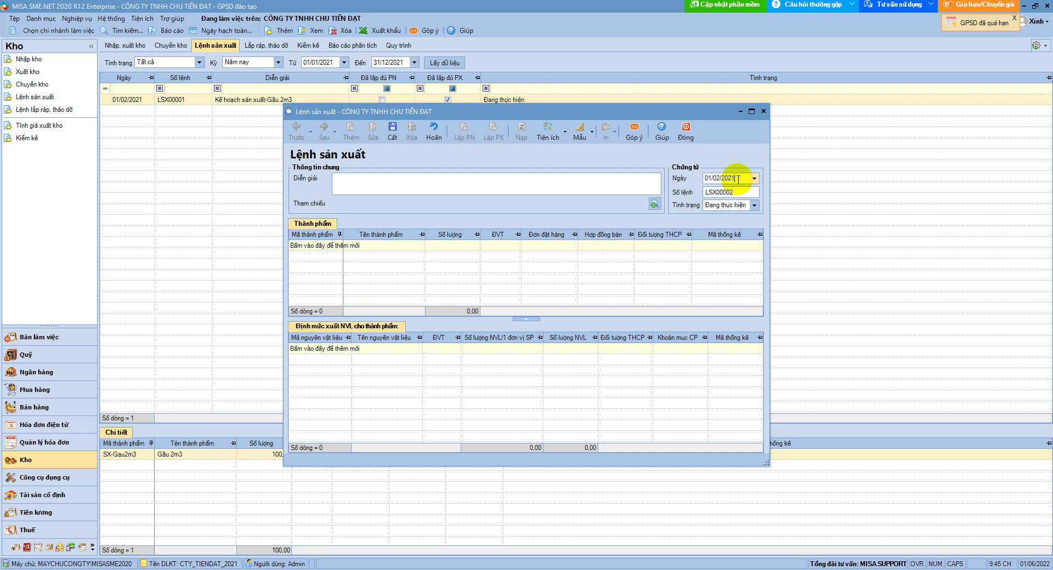
# Enter the Diễn giải "Xuất nguyên vật liệu Gầu 2m3 cho bên gia công khoán", taking the product name from Excel's Kế hoạch sản xuất
pyautogui.click(408, 186)
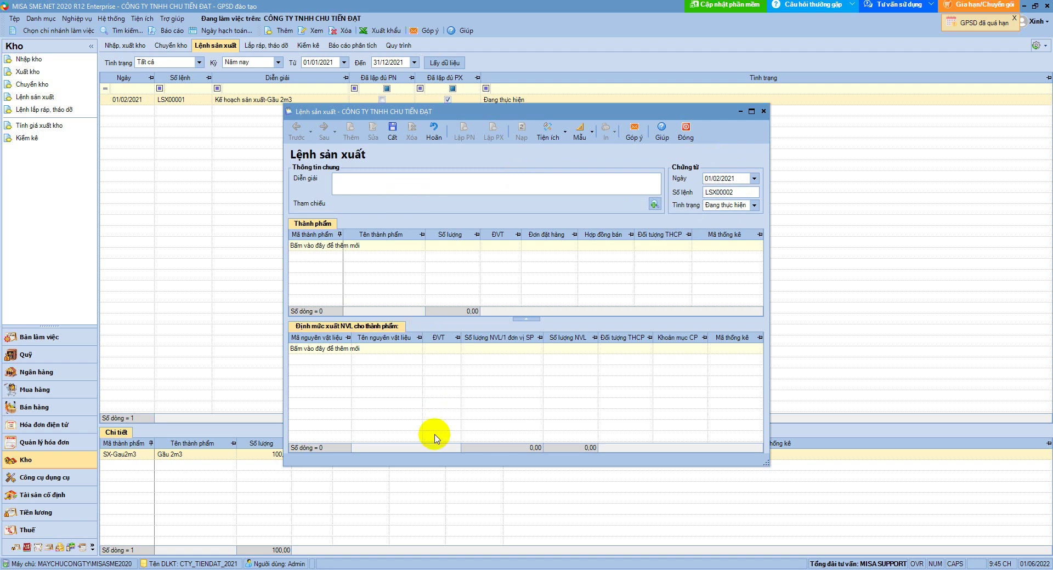
pyautogui.click(151, 562)
pyautogui.scroll(5, 165, 384)
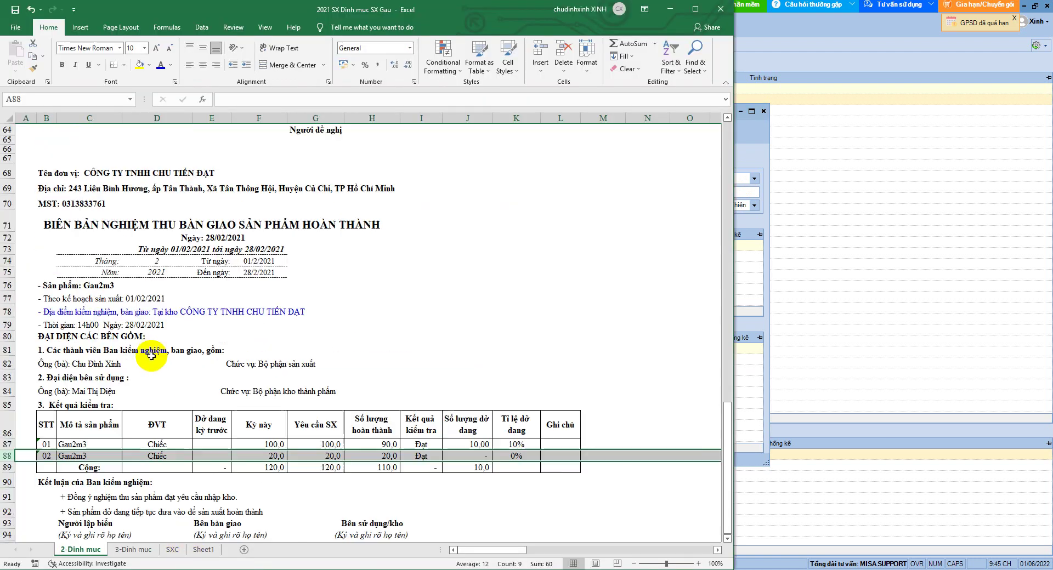
pyautogui.scroll(11, 156, 347)
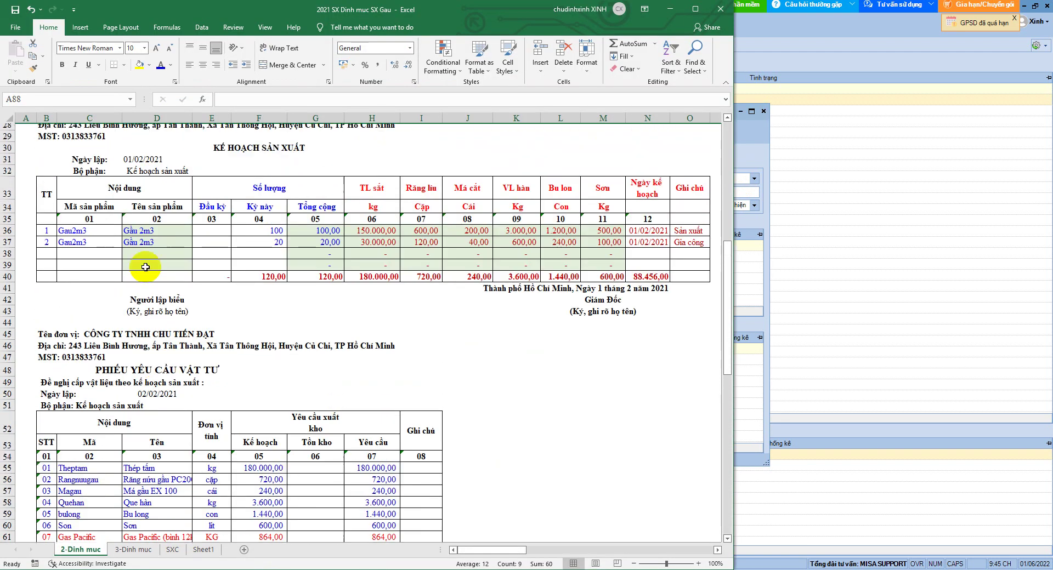
pyautogui.click(144, 247)
pyautogui.rightClick(144, 248)
pyautogui.click(164, 273)
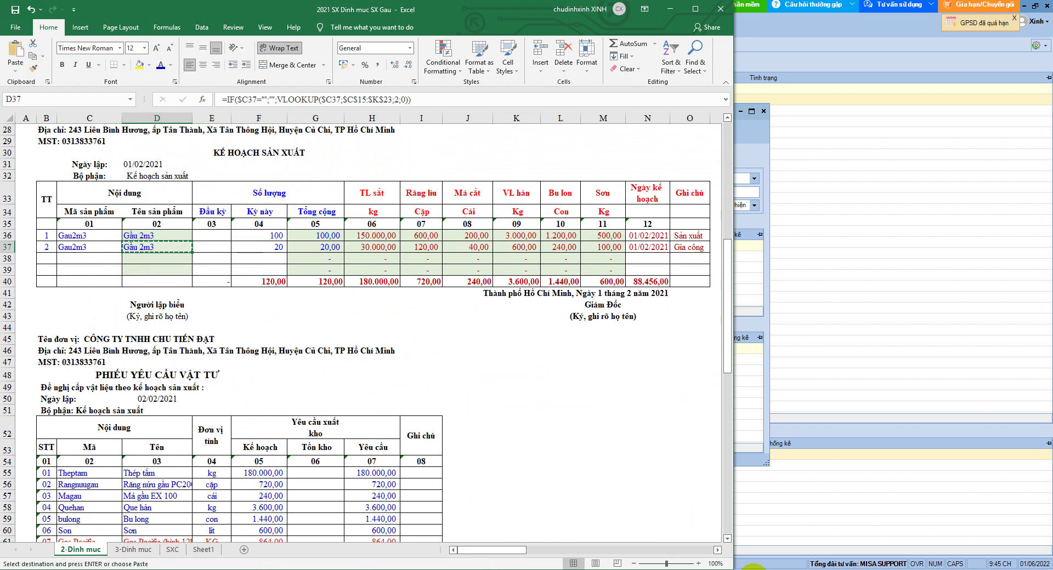
pyautogui.hotkey('alt', 'Tab')
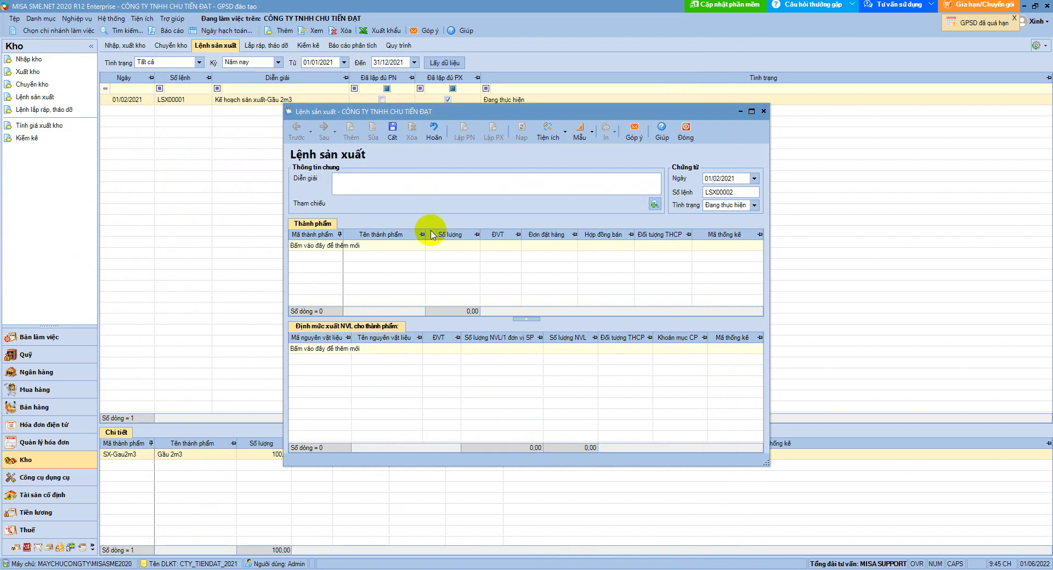
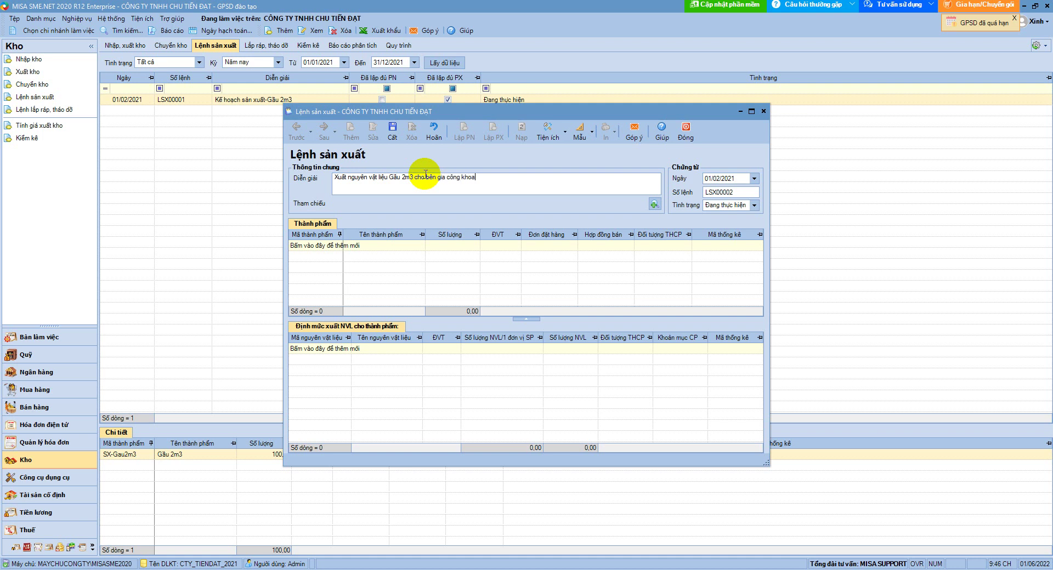
# Add the Thành phẩm GC-Gau2m3 with Số lượng 20 and Đơn đặt hàng ĐH00003 to the production order
pyautogui.click(334, 246)
pyautogui.click(338, 246)
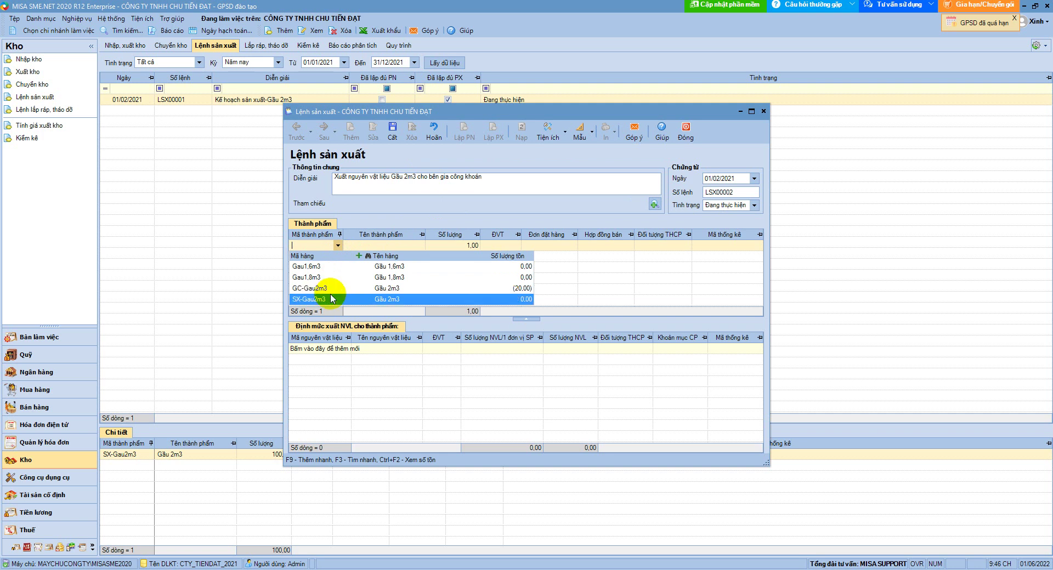
pyautogui.click(336, 289)
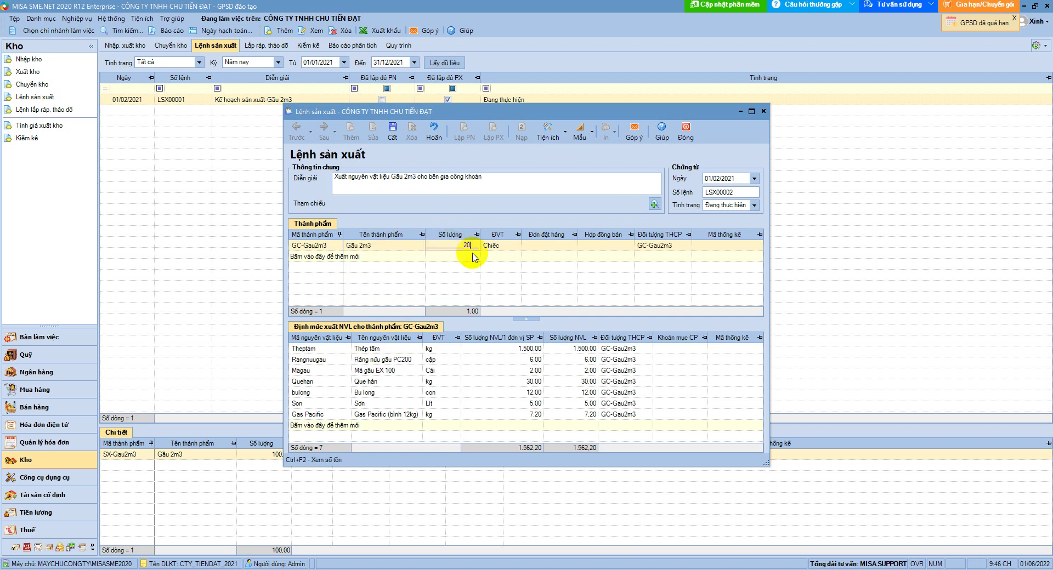
pyautogui.press('Tab')
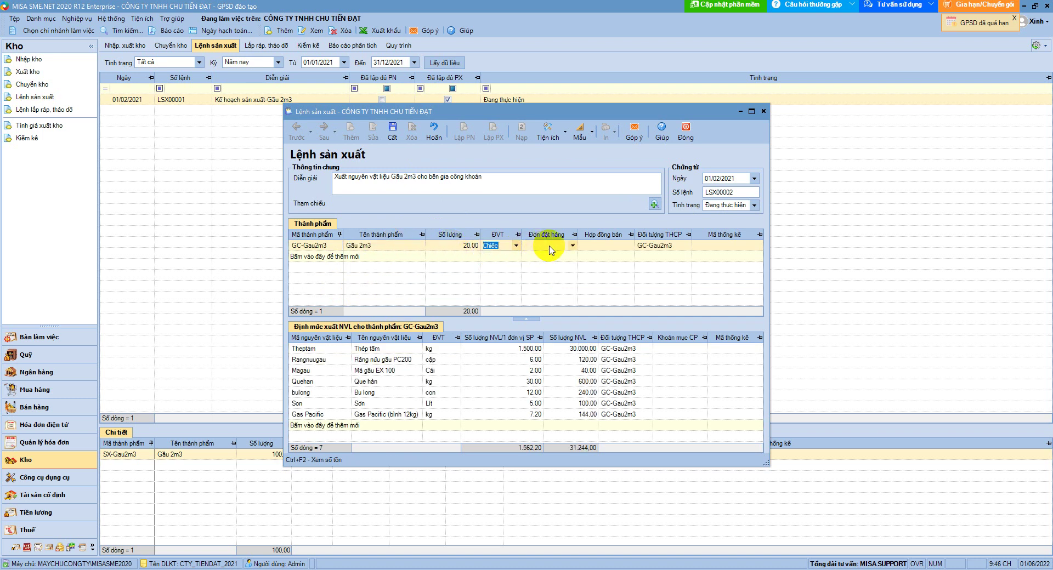
pyautogui.click(572, 246)
pyautogui.click(549, 267)
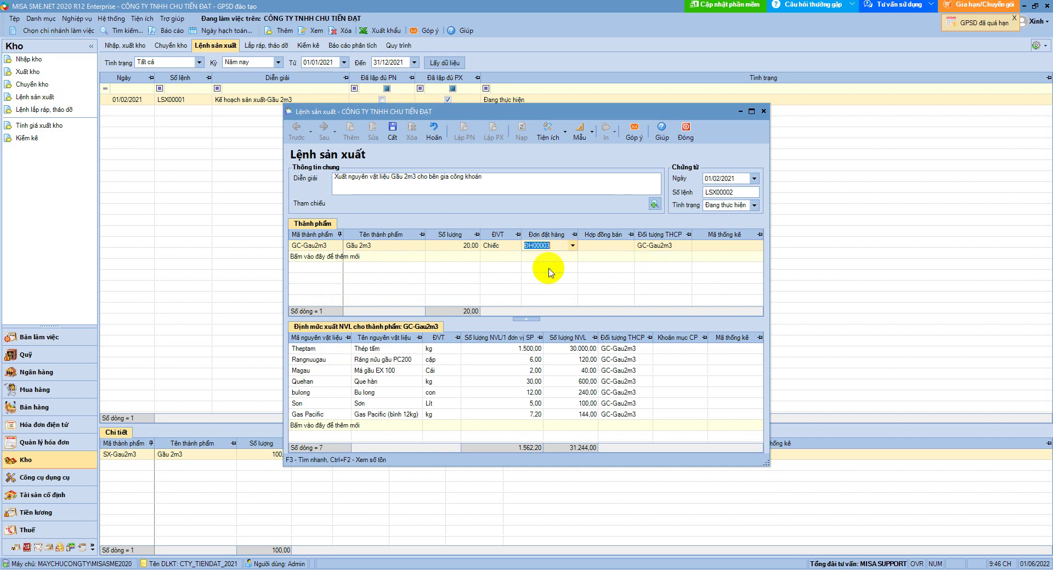
# Review the order's material norms, product code and Số lượng, and compare them with the Gia công line of the Kế hoạch sản xuất in Excel
pyautogui.click(600, 246)
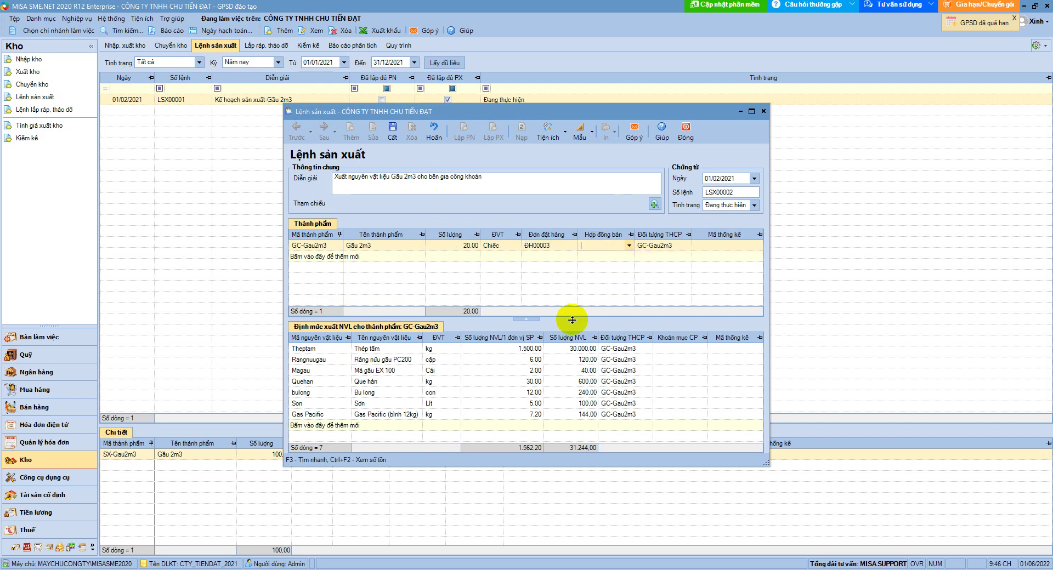
pyautogui.click(618, 349)
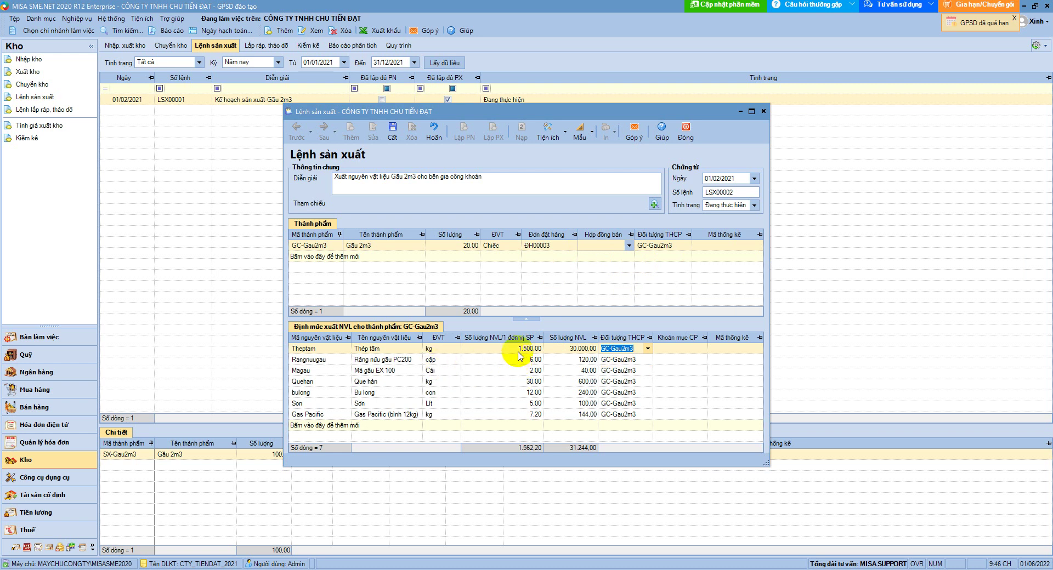
pyautogui.click(454, 246)
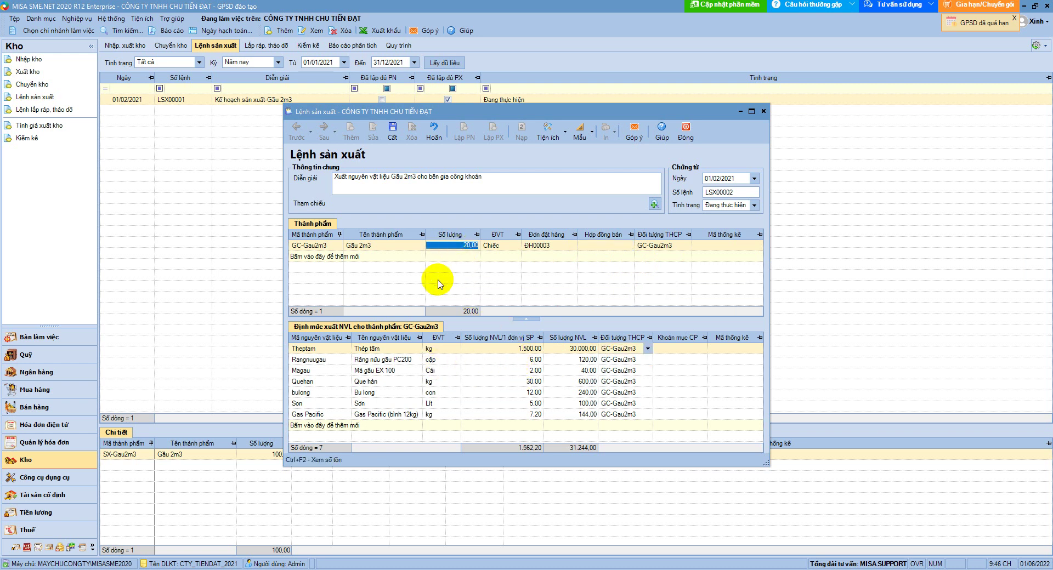
pyautogui.click(311, 245)
pyautogui.click(339, 246)
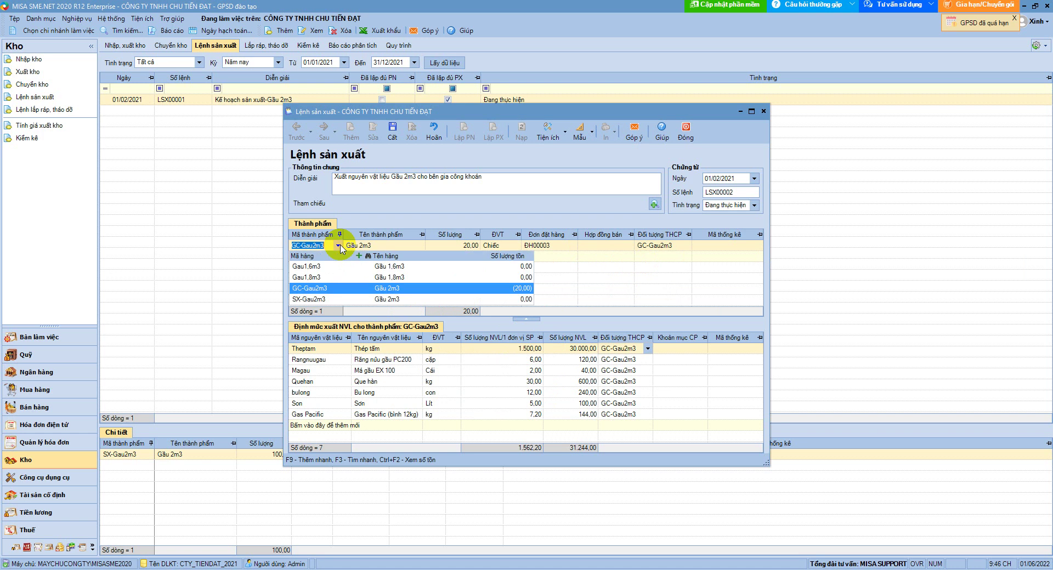
pyautogui.click(318, 287)
pyautogui.click(463, 245)
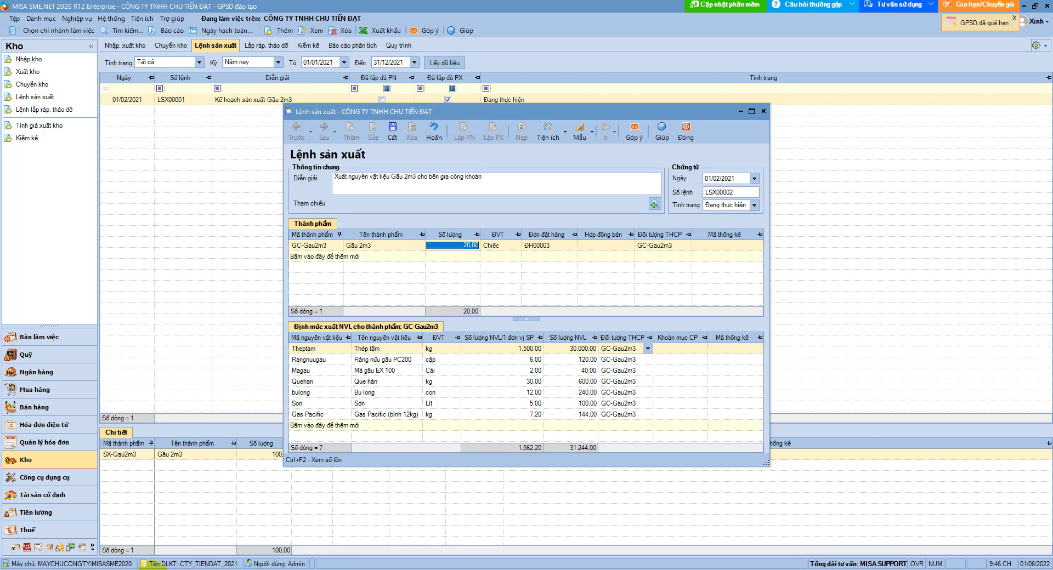
pyautogui.click(153, 568)
pyautogui.click(8, 248)
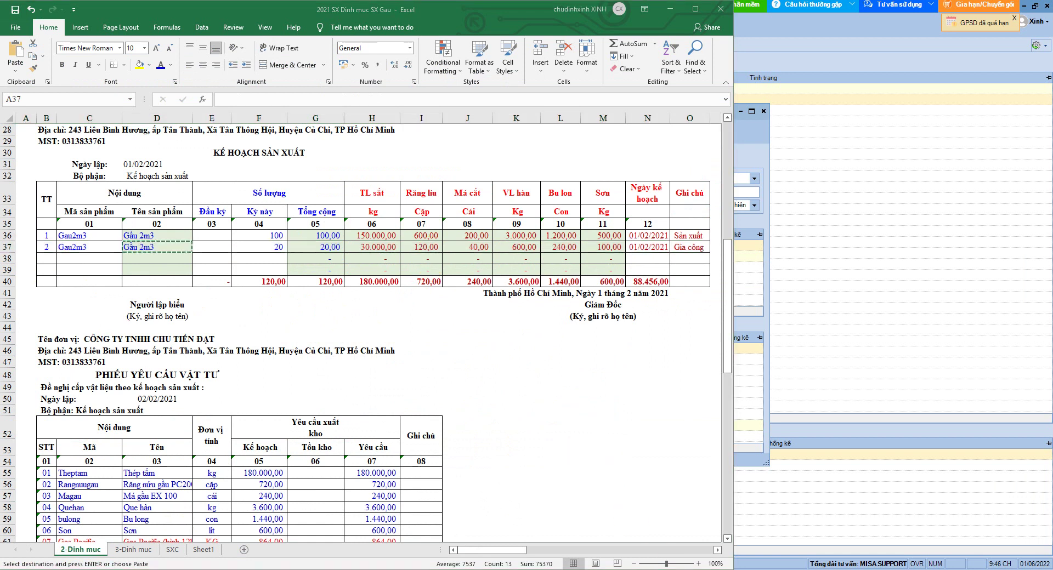
# Check the material quantities in the GC-Gau2m3 norm and save the production order
pyautogui.hotkey('alt', 'Tab')
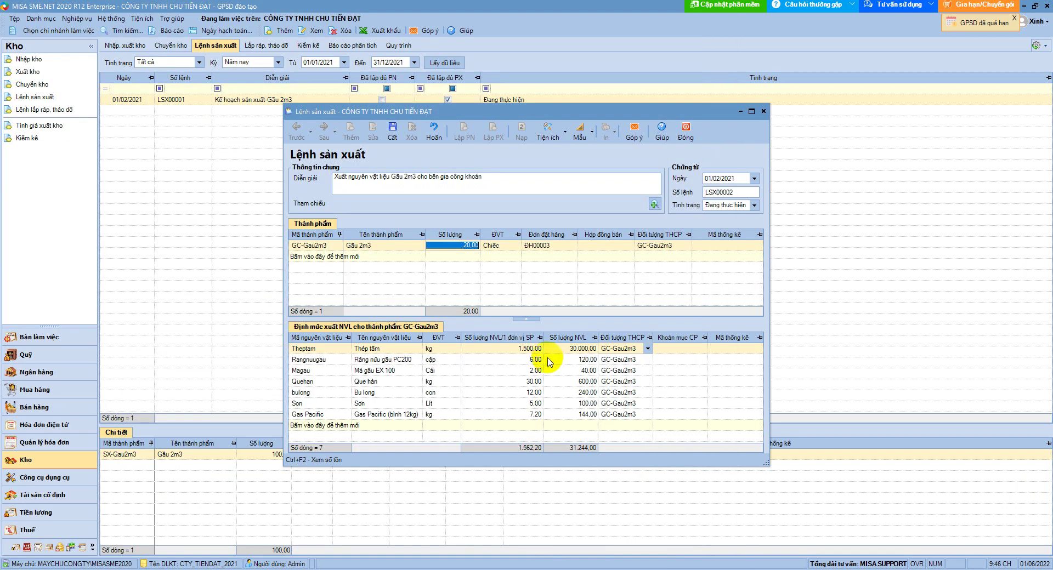
pyautogui.click(584, 352)
pyautogui.click(579, 370)
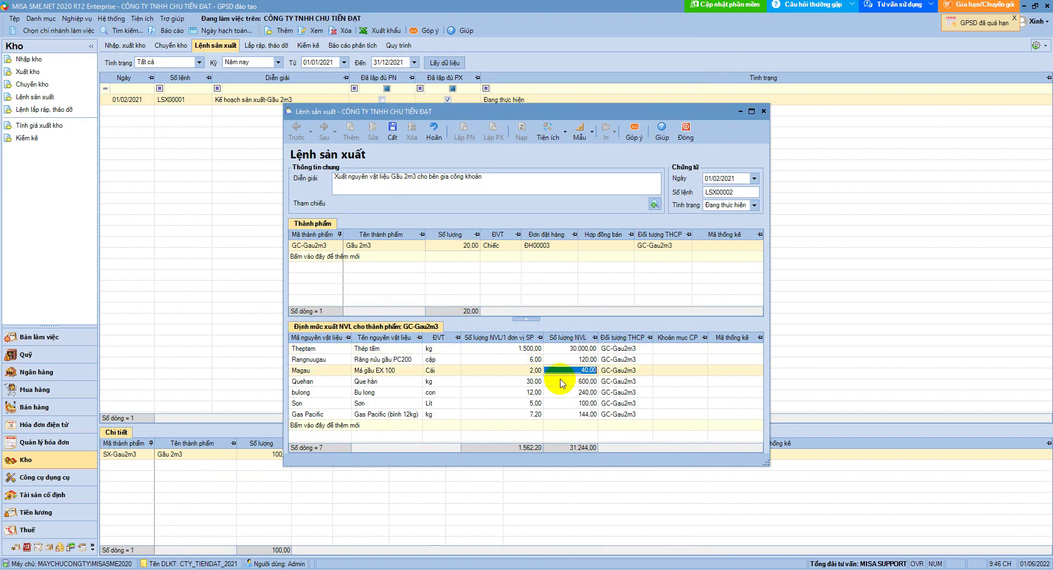
pyautogui.click(513, 349)
pyautogui.click(573, 349)
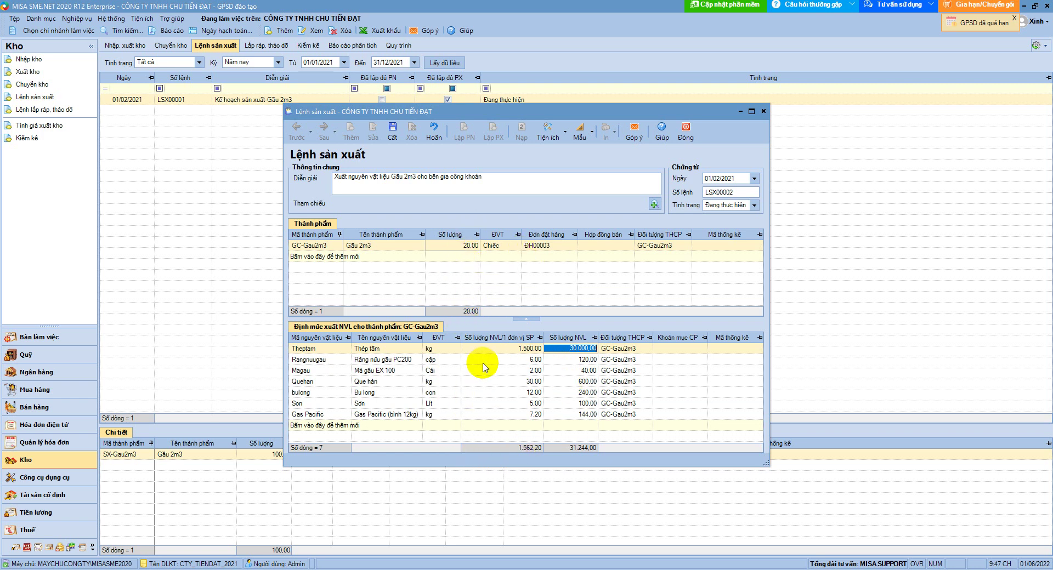
pyautogui.click(393, 131)
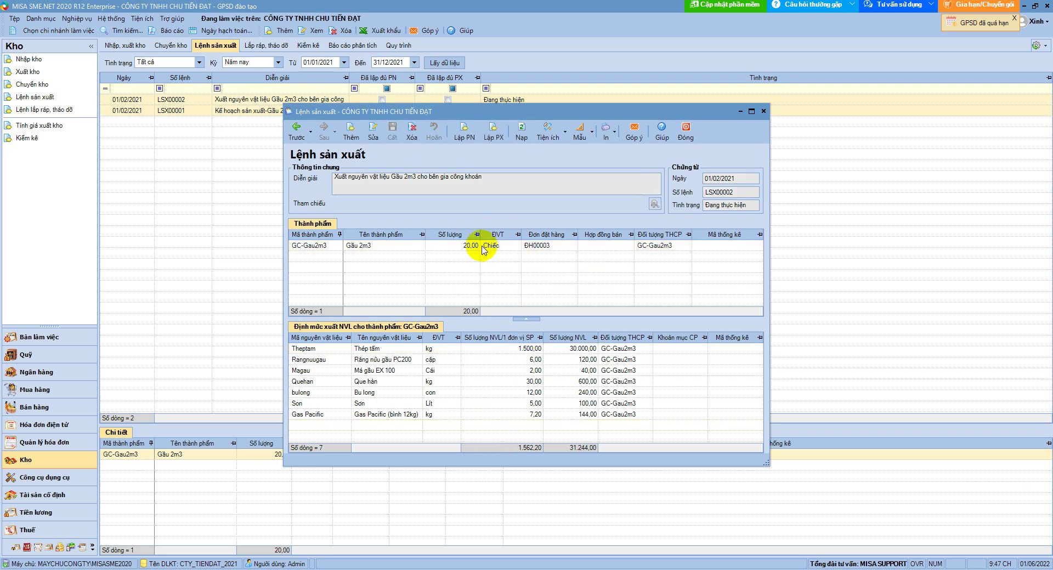
# Create the finished-goods receipt (Phiếu nhập kho) for 20 GC-Gau2m3 from the saved production order
pyautogui.click(469, 136)
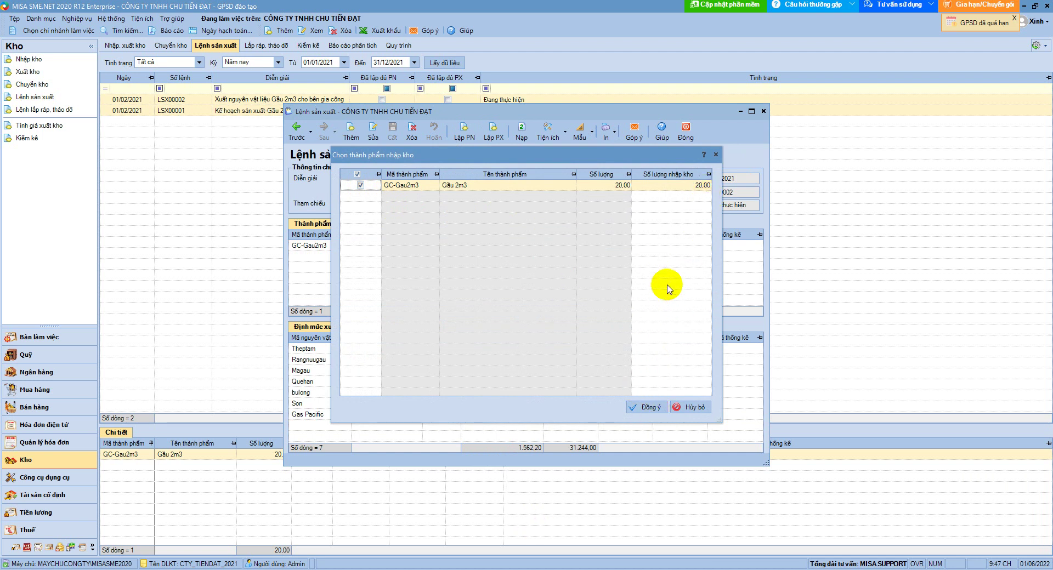
pyautogui.click(647, 407)
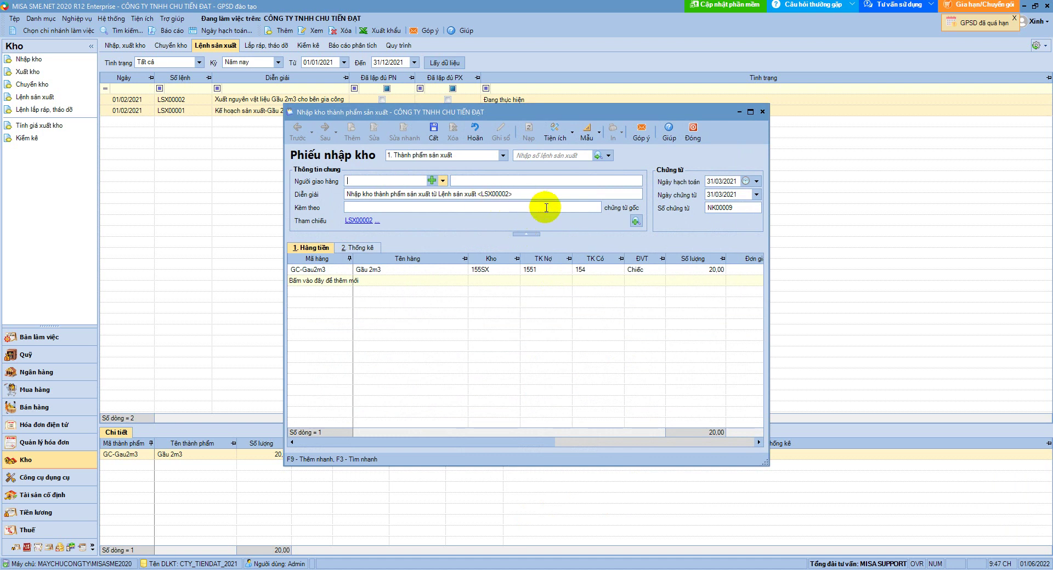
pyautogui.click(720, 183)
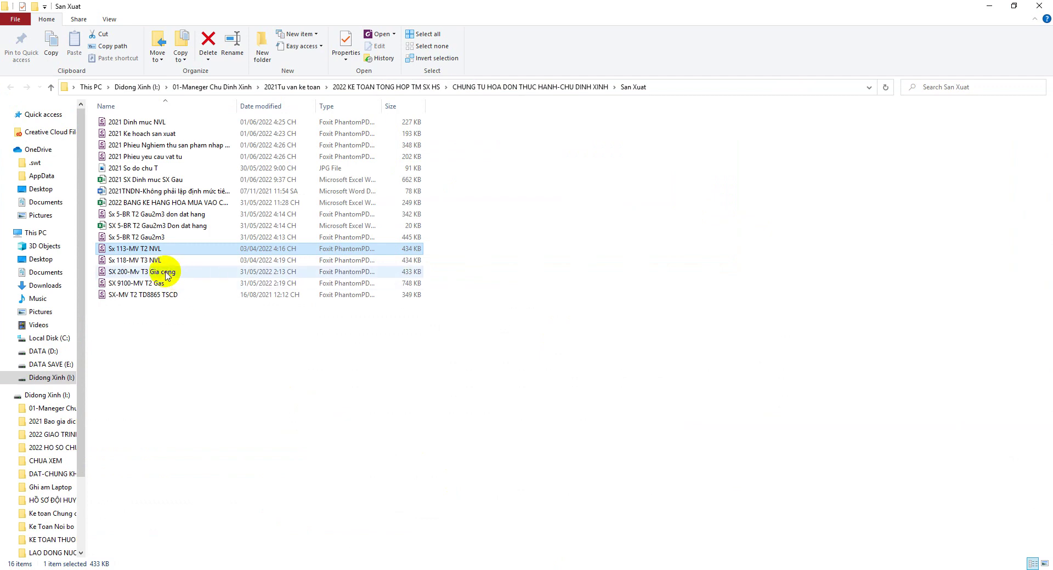
# Open the subcontracting invoice "SX 200-Mv T3 Gia cong" in the San Xuat folder, check its date and close it
pyautogui.click(165, 271)
pyautogui.doubleClick(165, 271)
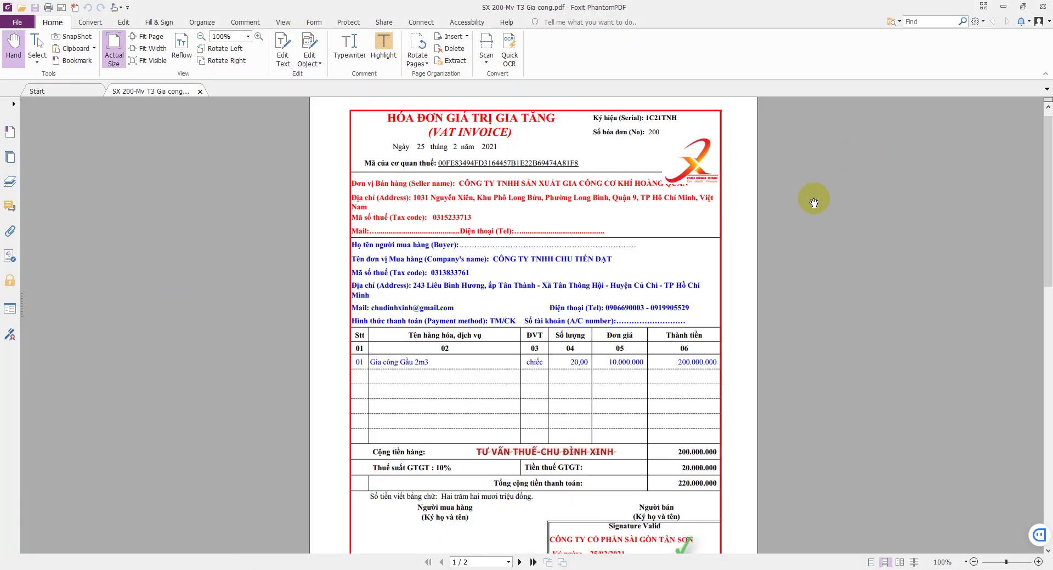
pyautogui.scroll(-3, 714, 202)
pyautogui.click(1042, 6)
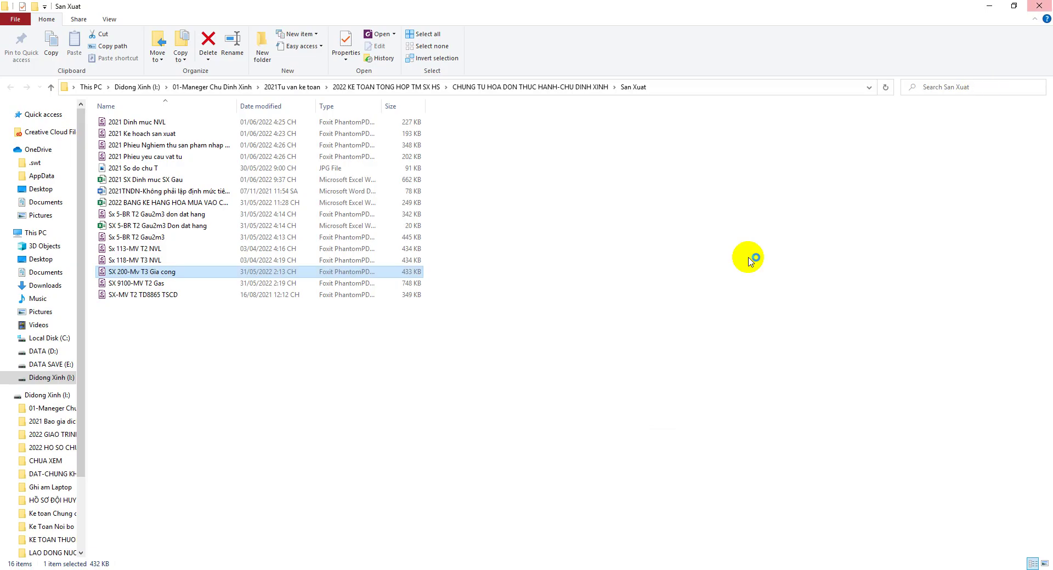
# Rename the subcontracting invoice file as "SX 200-Mv T2 Gia cong"
pyautogui.rightClick(150, 279)
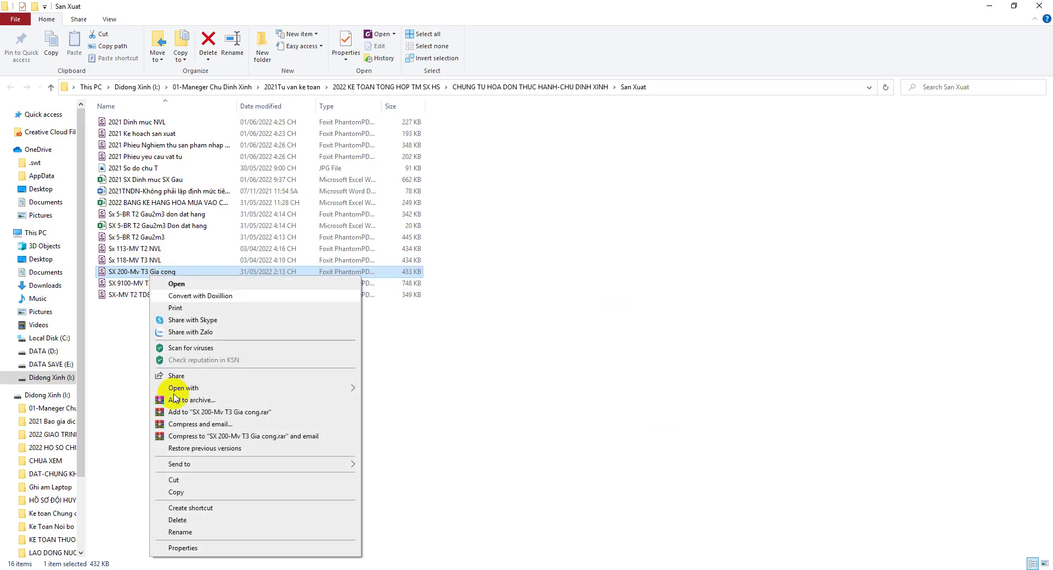
pyautogui.click(176, 530)
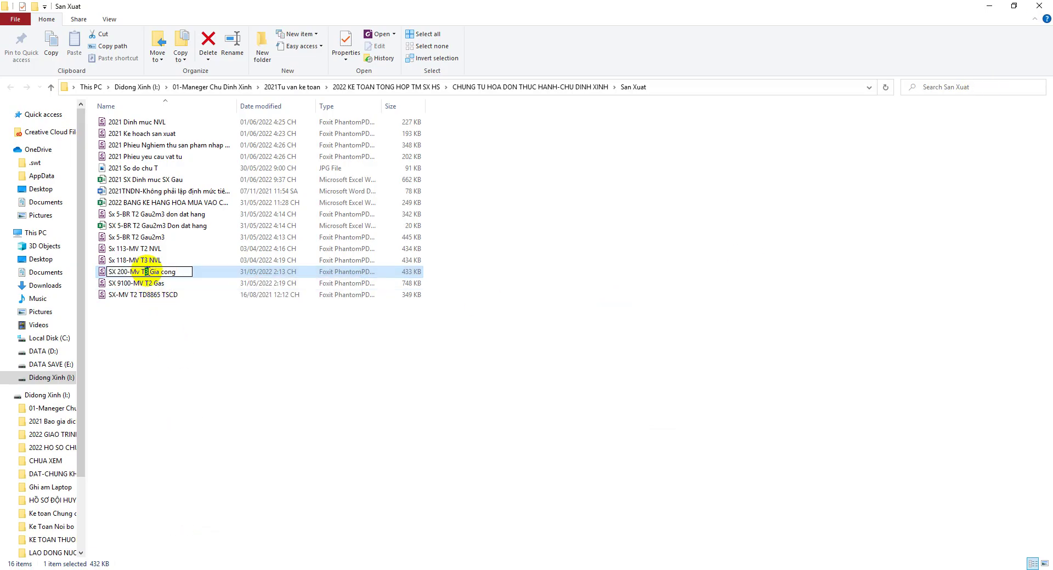
pyautogui.press('Return')
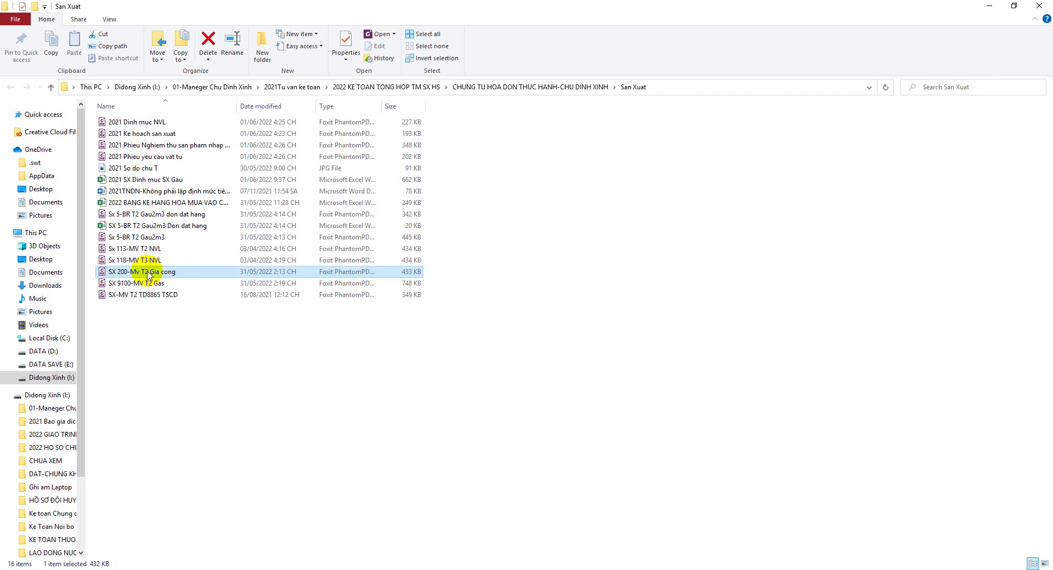
pyautogui.click(192, 347)
# Set the receipt's Ngày hạch toán and Ngày chứng từ to 25/02/2021 in MISA SME and check the Người giao hàng choices
pyautogui.click(844, 569)
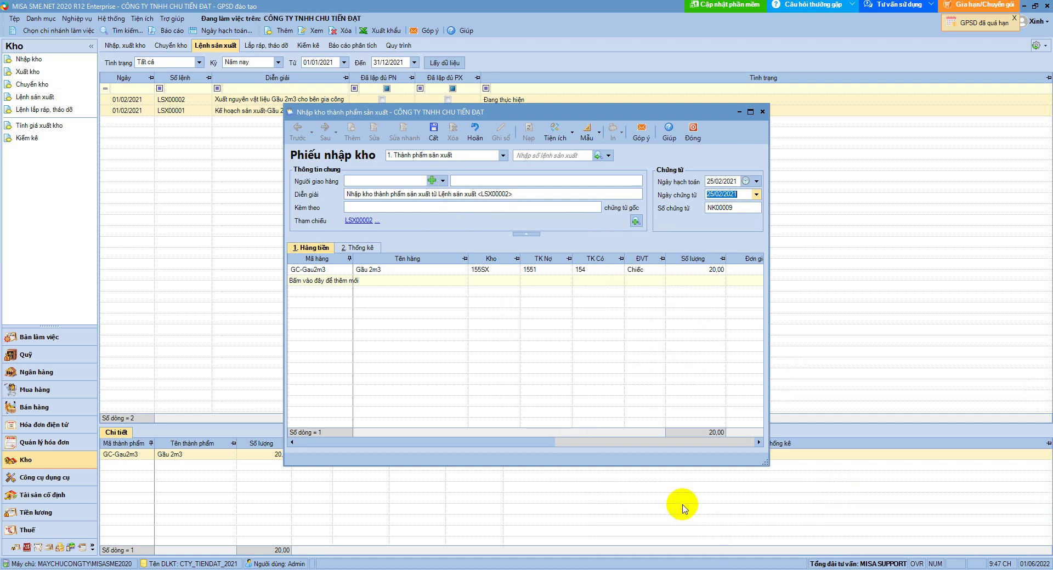
pyautogui.click(443, 181)
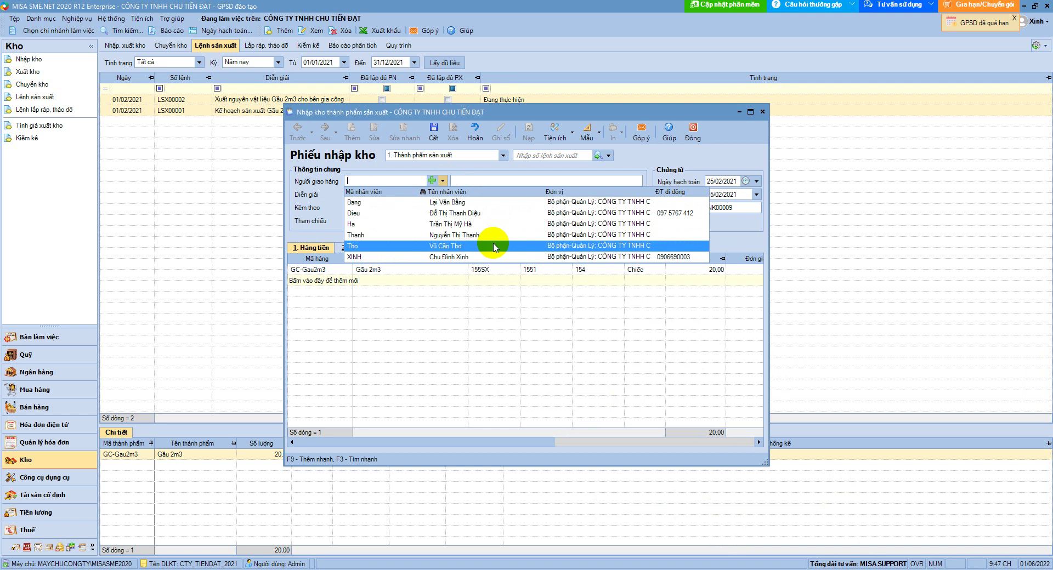
pyautogui.click(431, 182)
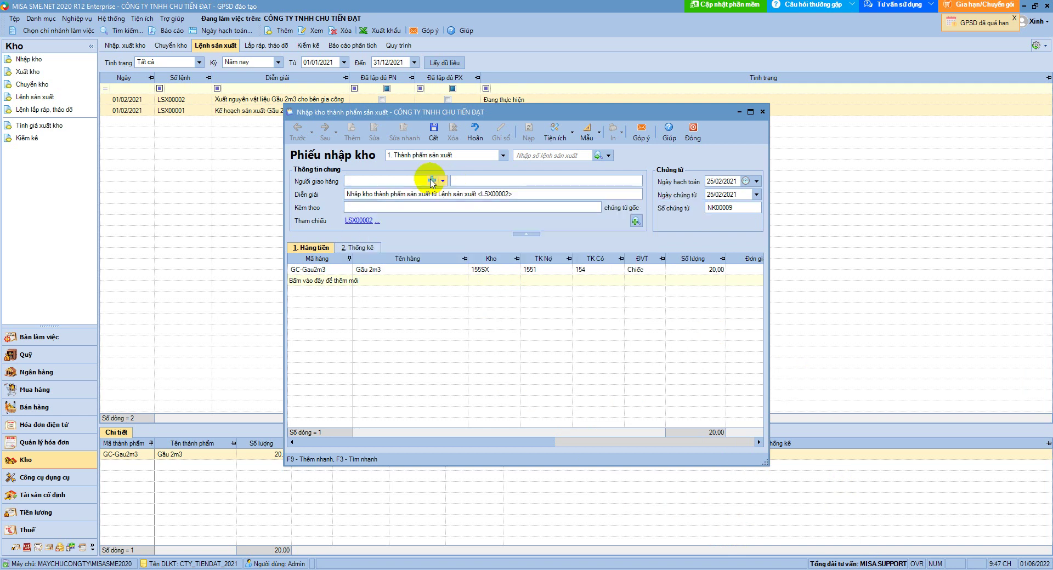
pyautogui.click(432, 182)
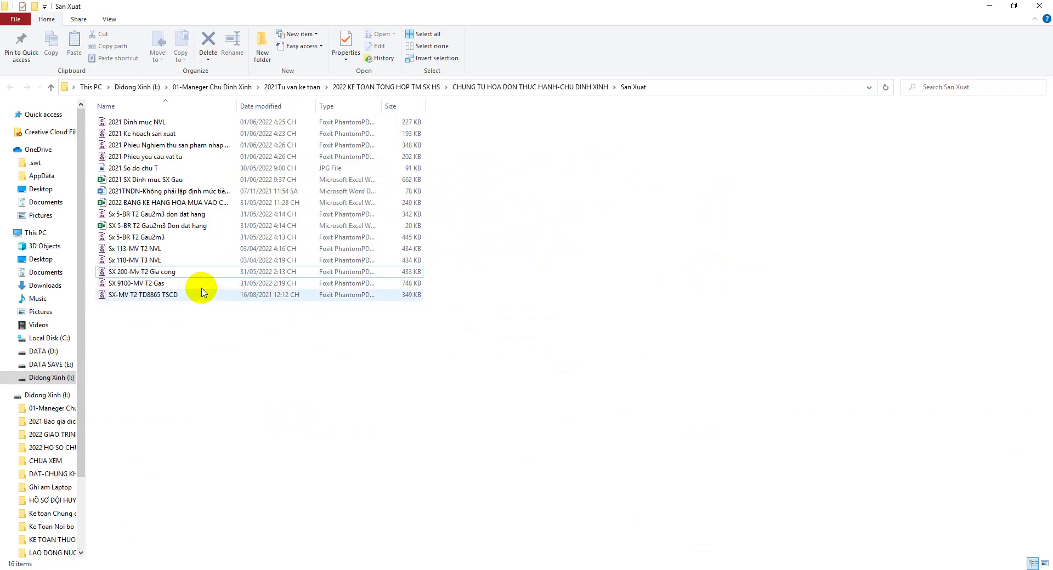
pyautogui.click(200, 272)
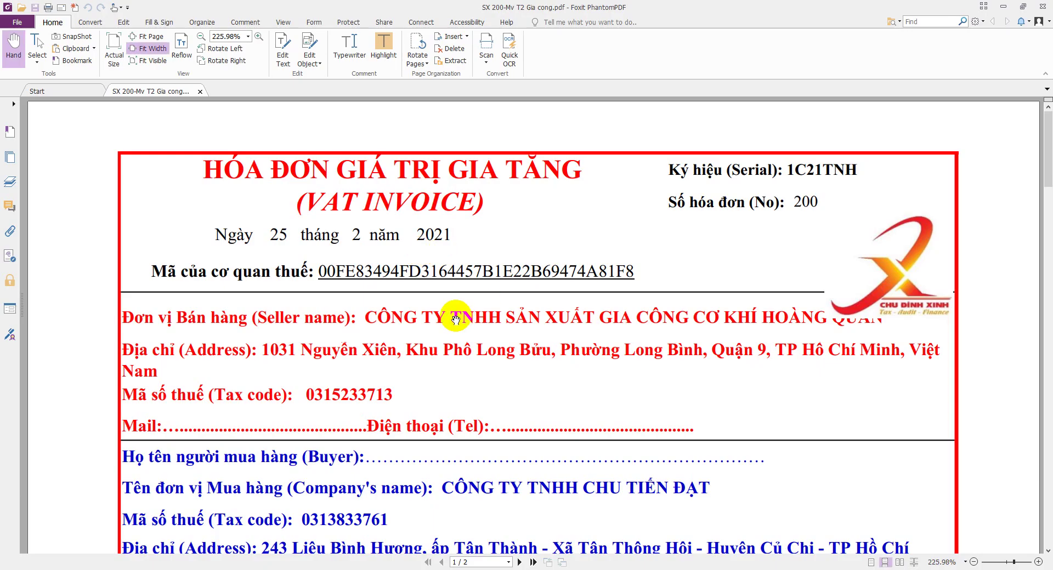
pyautogui.scroll(1, 427, 351)
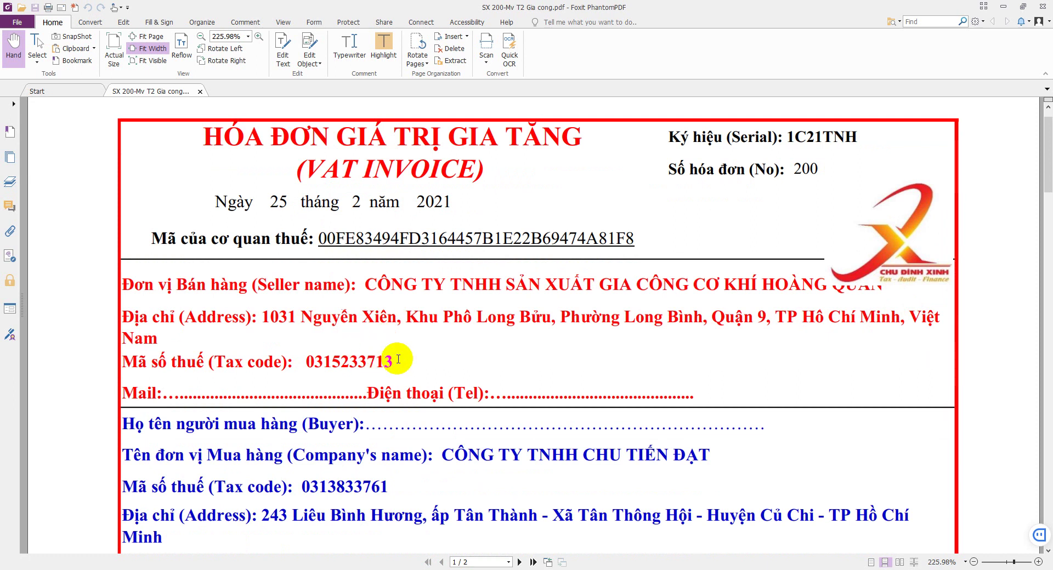
pyautogui.moveTo(398, 359); pyautogui.dragTo(314, 361)
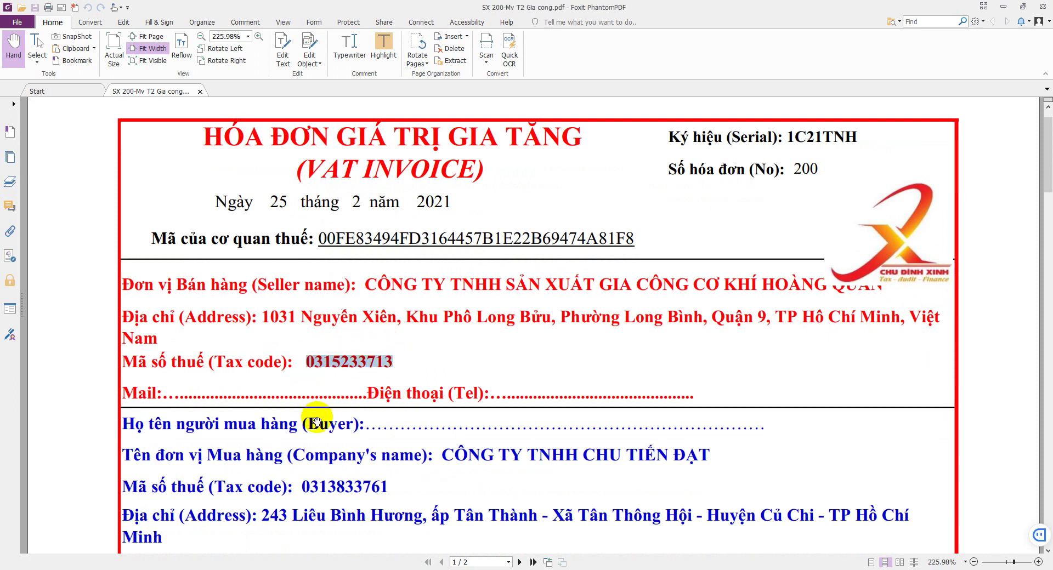
pyautogui.click(707, 568)
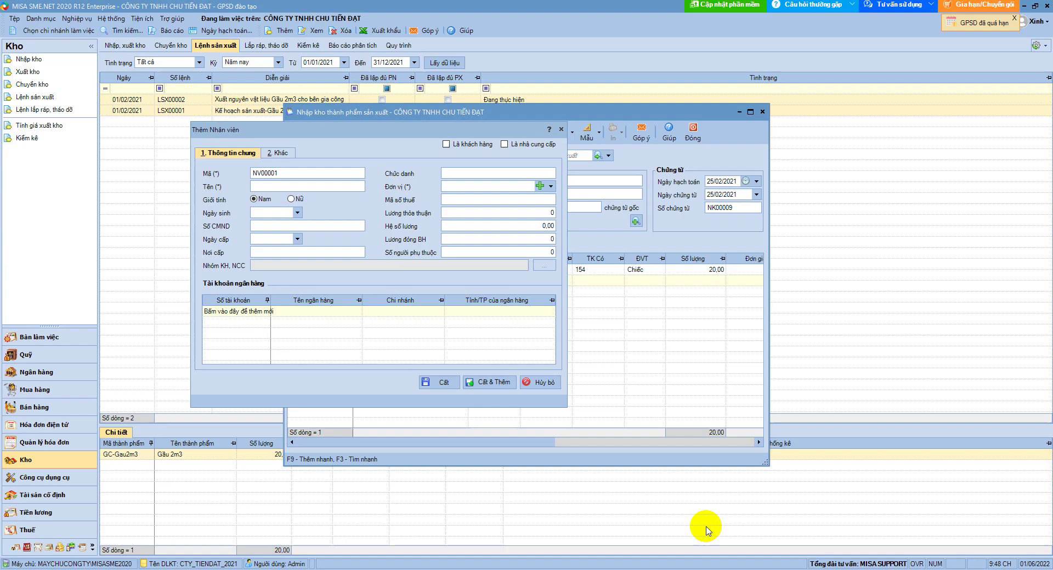
pyautogui.click(283, 172)
pyautogui.doubleClick(283, 171)
pyautogui.hotkey('ctrl', 'v')
pyautogui.press('Tab')
pyautogui.click(849, 568)
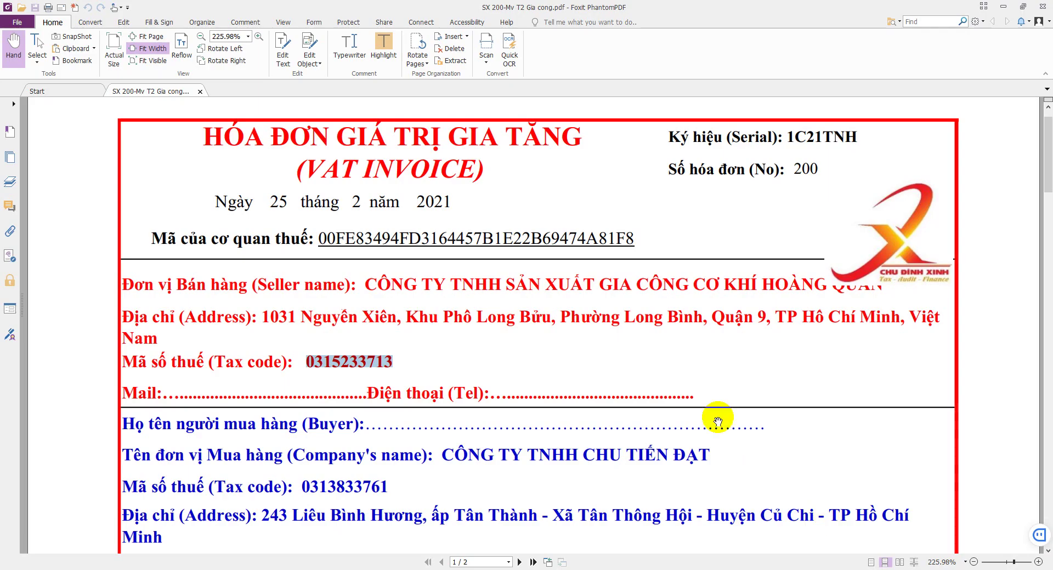
pyautogui.moveTo(369, 283); pyautogui.dragTo(863, 300)
pyautogui.hotkey('ctrl', 'c')
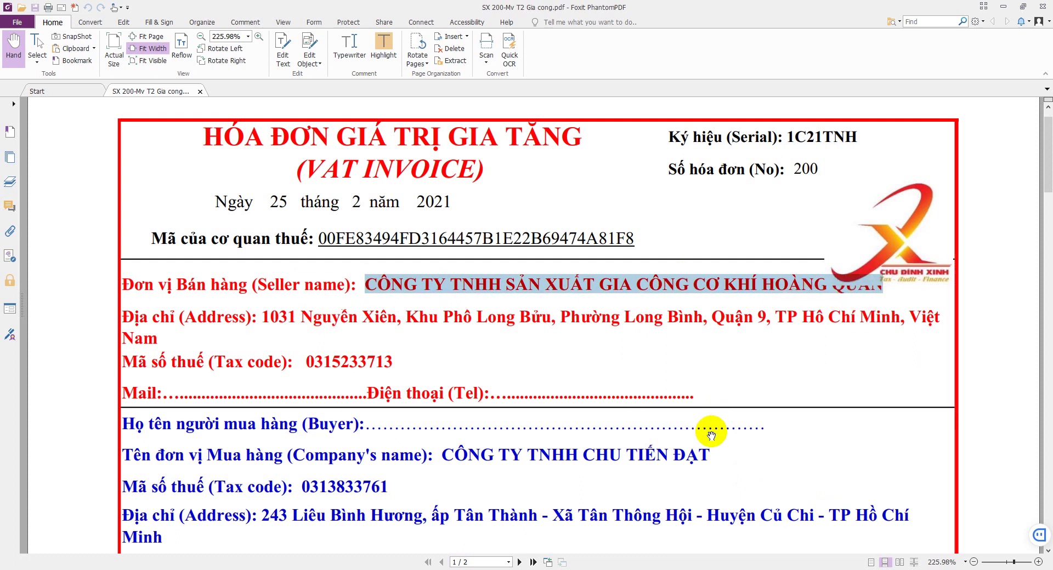
pyautogui.click(778, 566)
pyautogui.hotkey('ctrl', 'v')
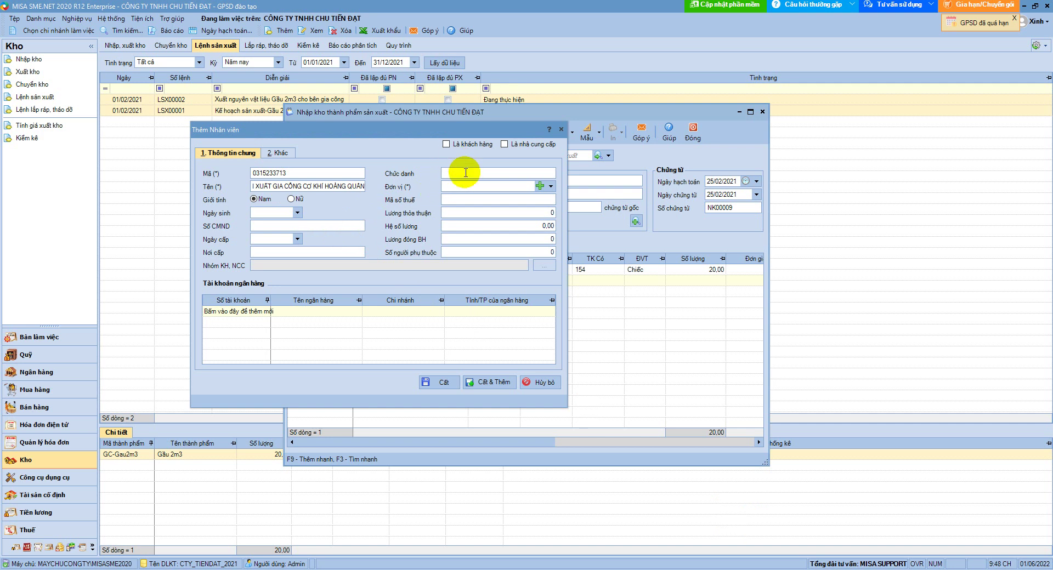
pyautogui.click(507, 146)
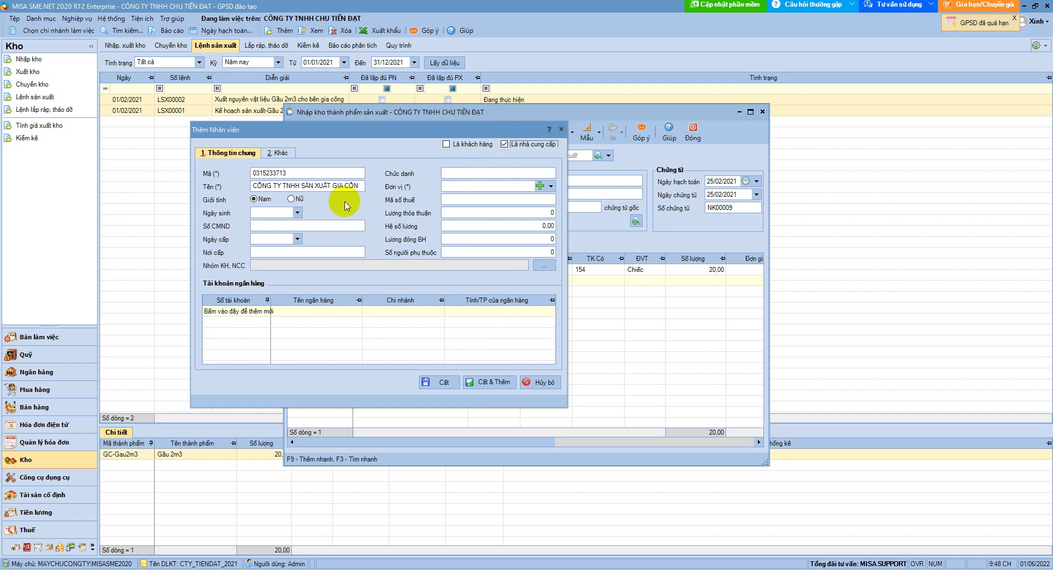
pyautogui.click(255, 185)
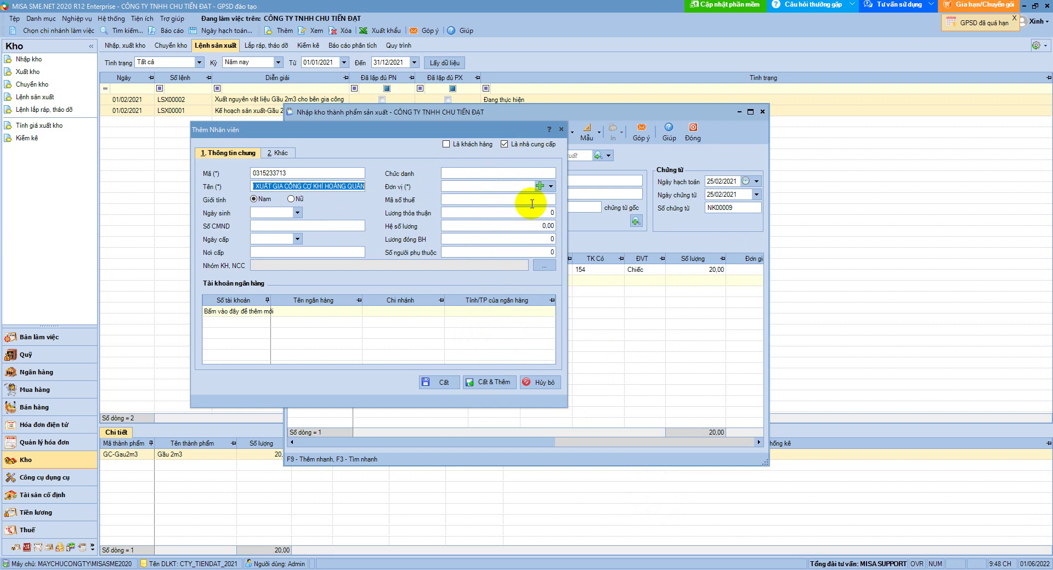
pyautogui.click(487, 186)
pyautogui.rightClick(488, 186)
pyautogui.click(550, 187)
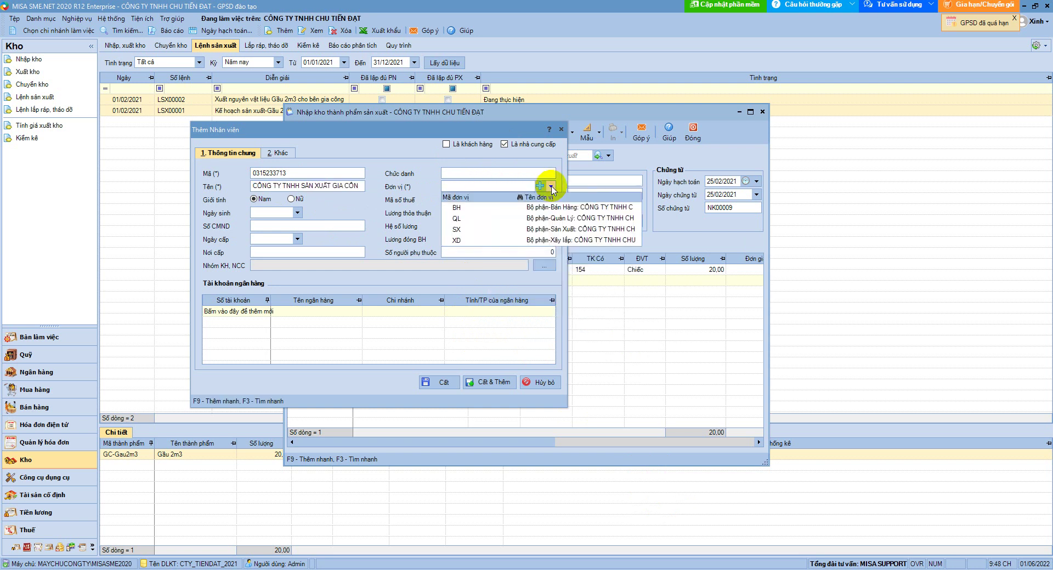
pyautogui.rightClick(460, 187)
pyautogui.click(486, 232)
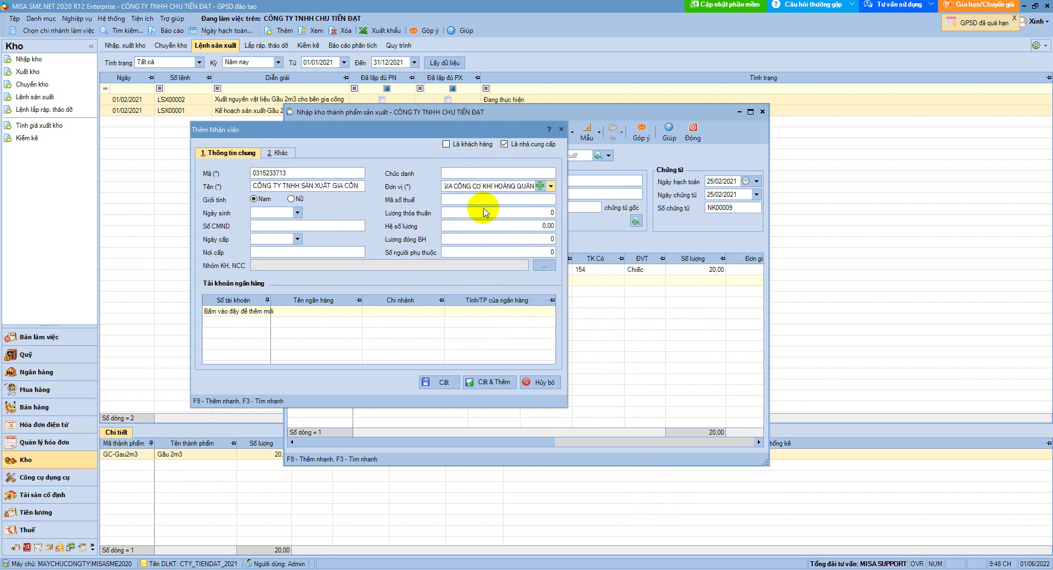
pyautogui.click(550, 186)
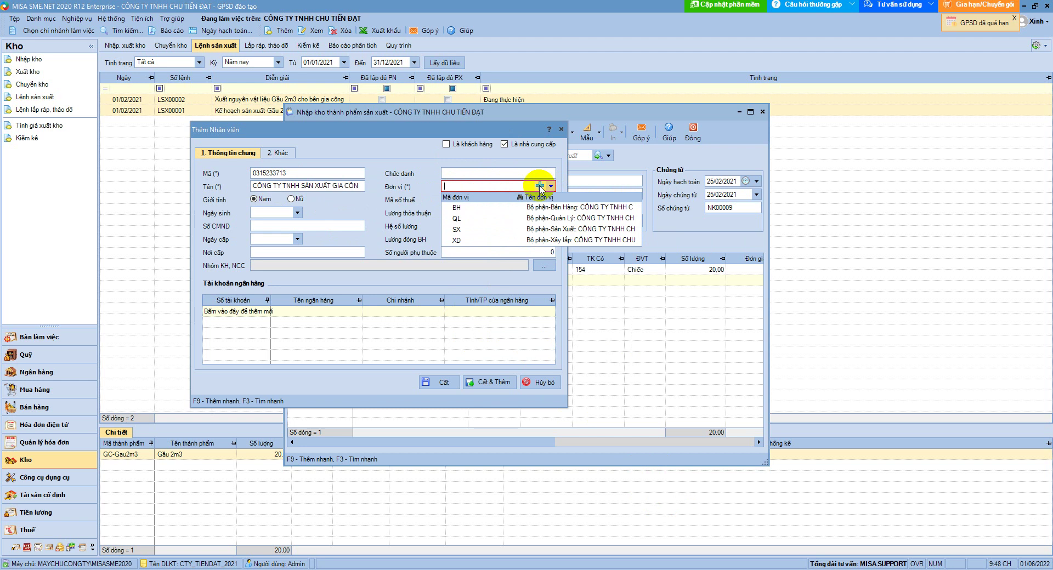
pyautogui.click(475, 229)
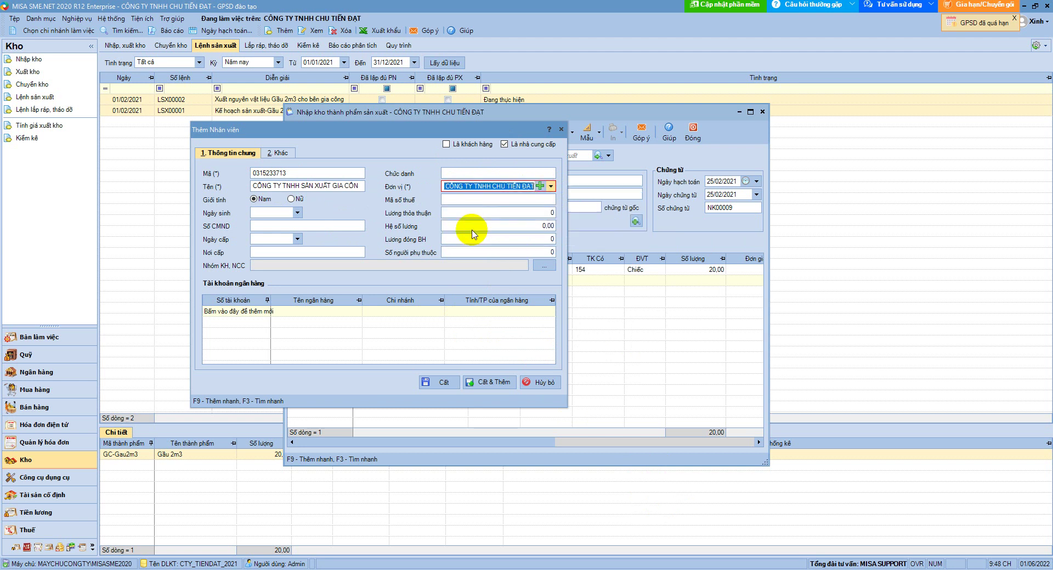
pyautogui.click(463, 199)
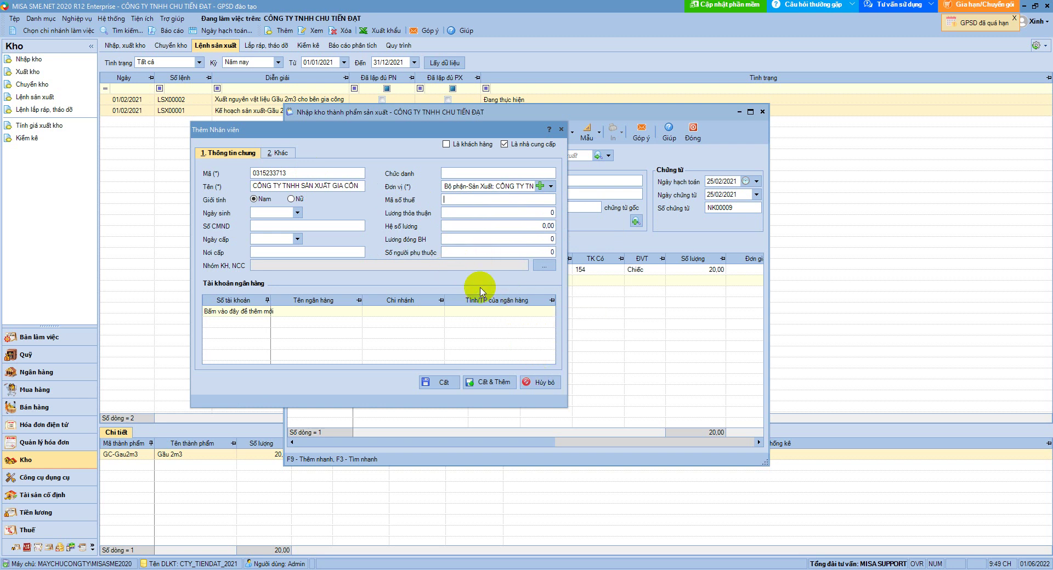
pyautogui.click(537, 383)
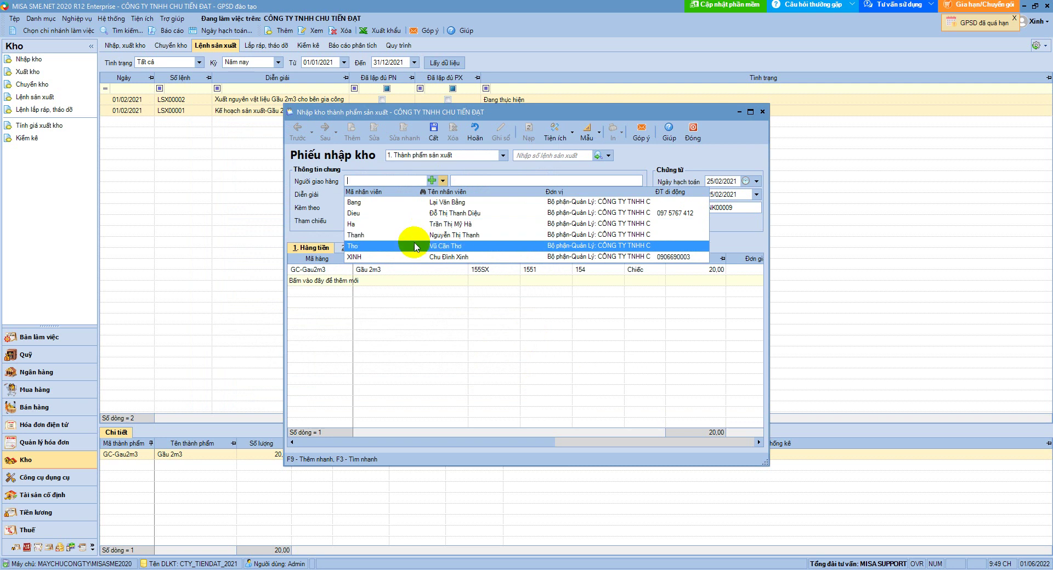
# Choose the first listed employee as Người giao hàng, then save the finished-goods receipt and close it
pyautogui.click(434, 202)
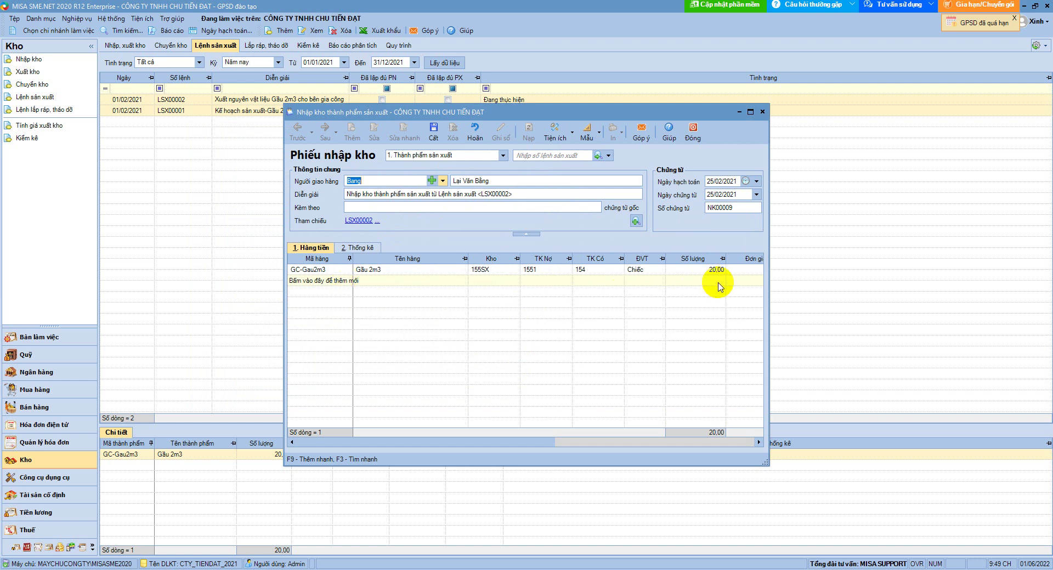
pyautogui.moveTo(364, 442); pyautogui.dragTo(548, 442)
pyautogui.click(596, 271)
pyautogui.press('Tab')
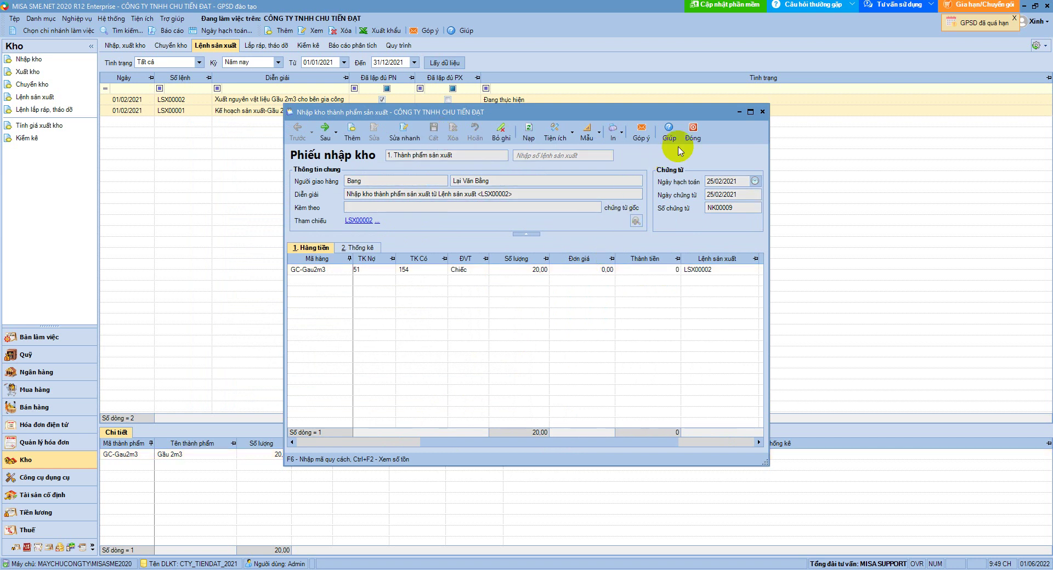
pyautogui.click(692, 134)
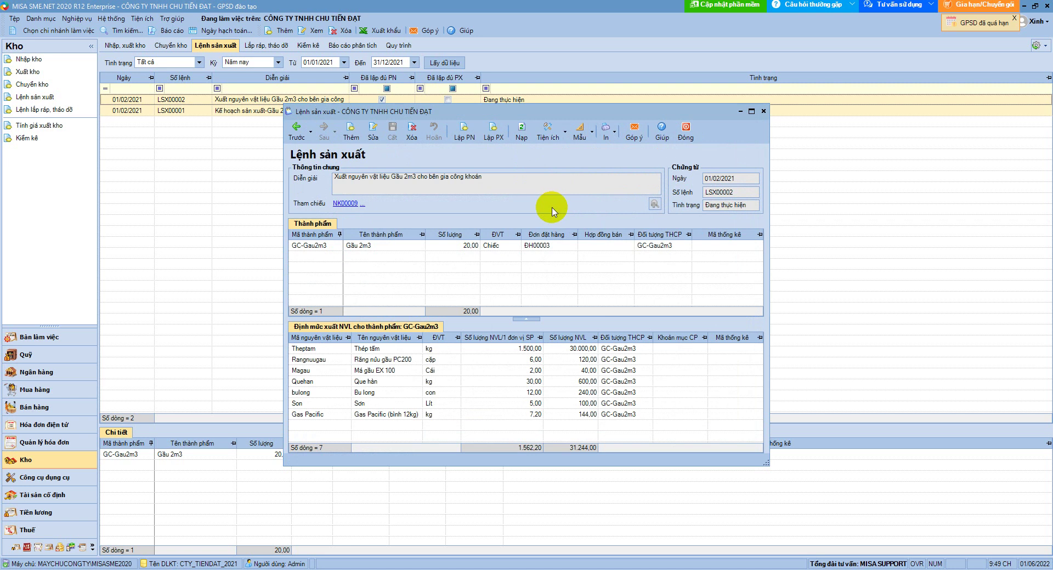
# Create the material issue voucher for all 20 GC-Gau2m3 from the subcontracted production order, with the first listed employee as Người nhận
pyautogui.click(501, 141)
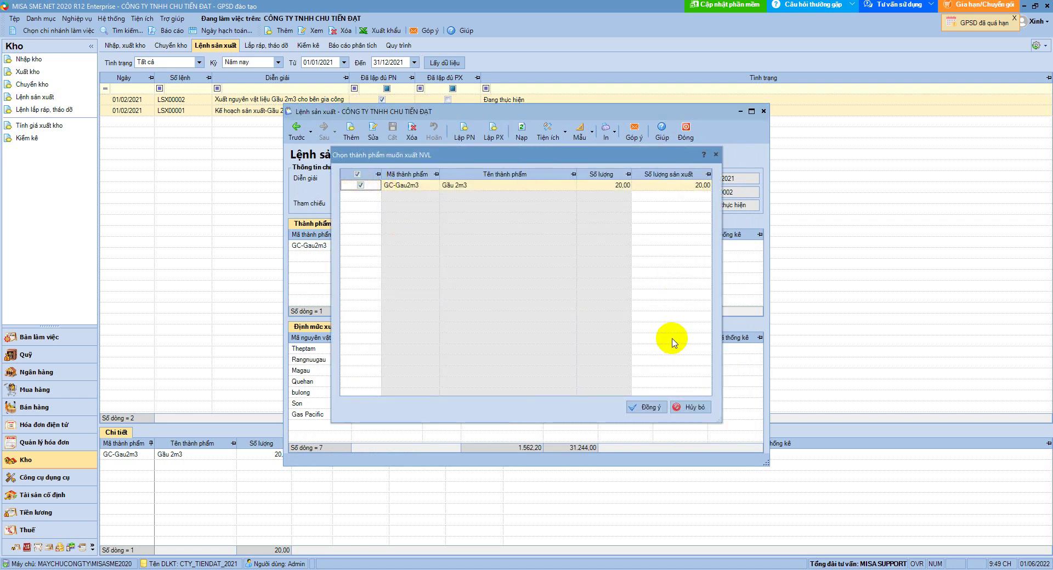
pyautogui.click(649, 408)
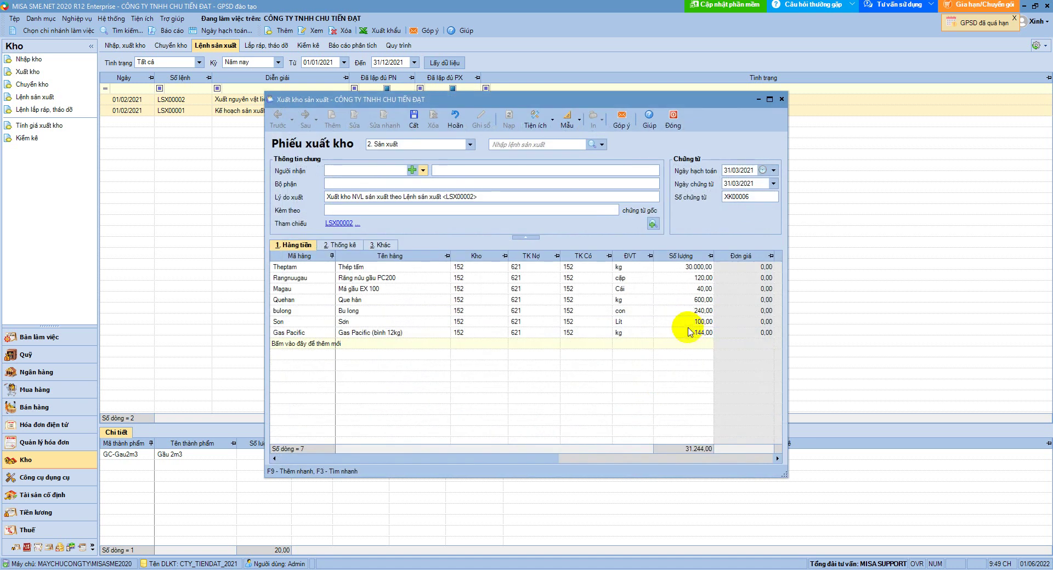
pyautogui.moveTo(657, 101); pyautogui.dragTo(628, 108)
pyautogui.click(399, 179)
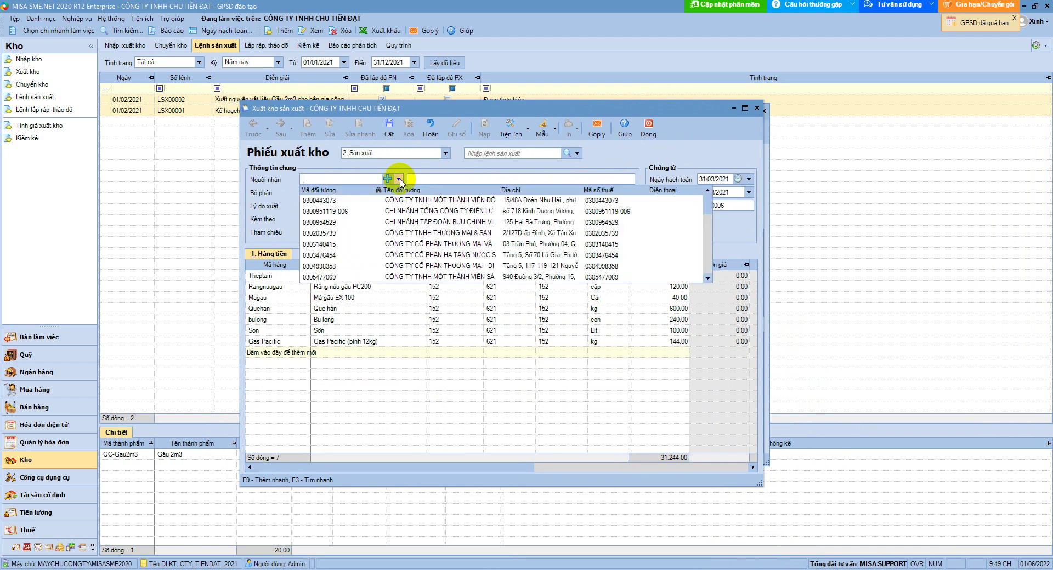
pyautogui.scroll(-5, 414, 225)
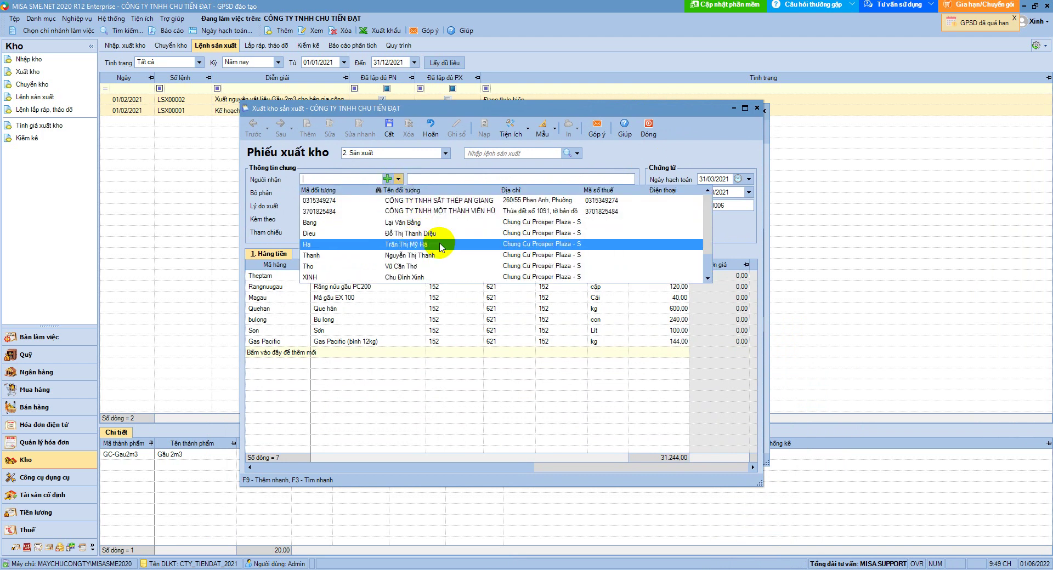
pyautogui.click(414, 225)
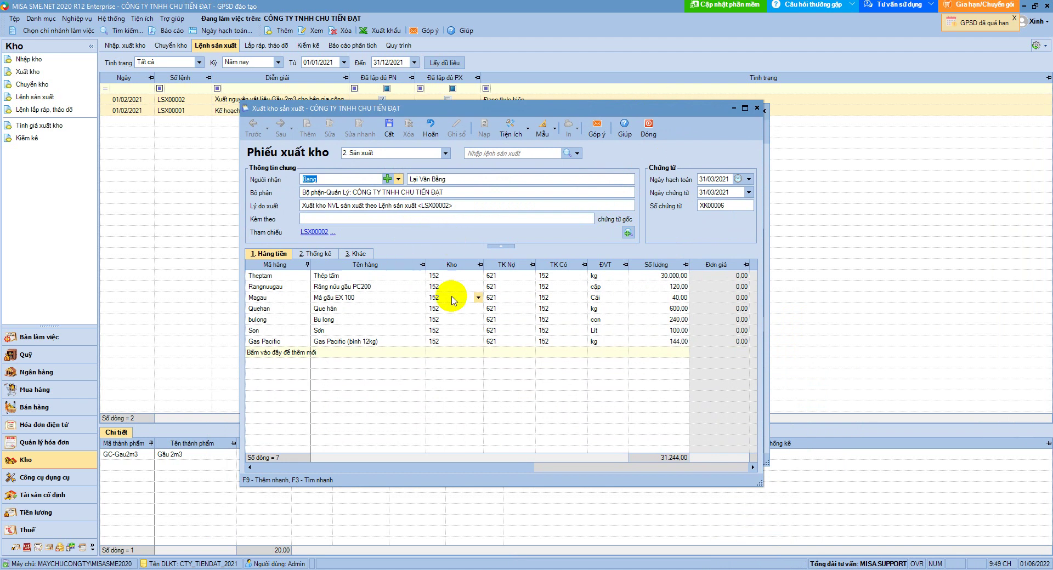
# Narrow the voucher's item, warehouse and TK Nợ columns and compare its lines with the Gia công row of the Excel production plan
pyautogui.moveTo(481, 267); pyautogui.dragTo(380, 265)
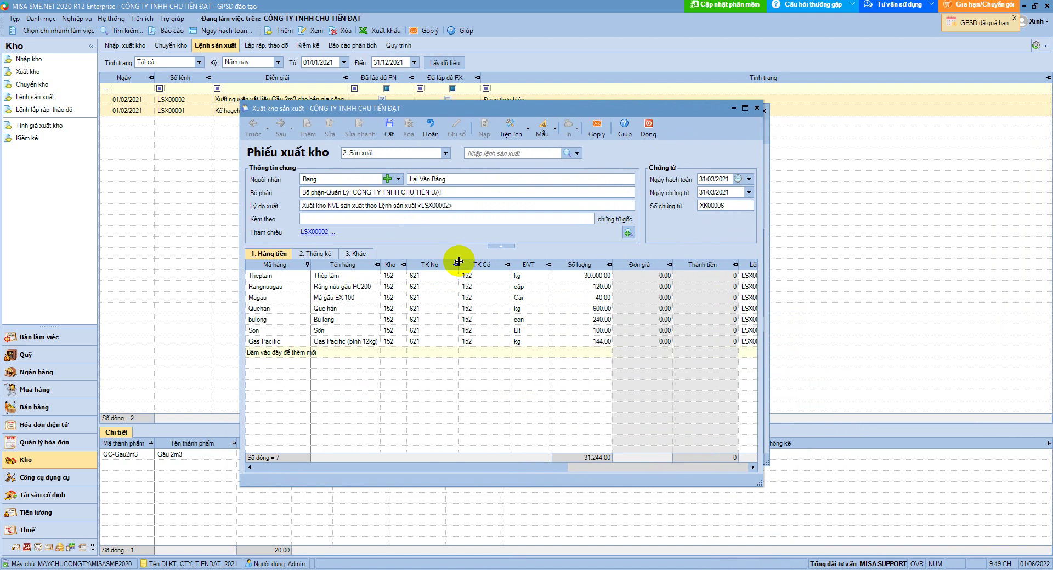
pyautogui.moveTo(458, 262); pyautogui.dragTo(434, 263)
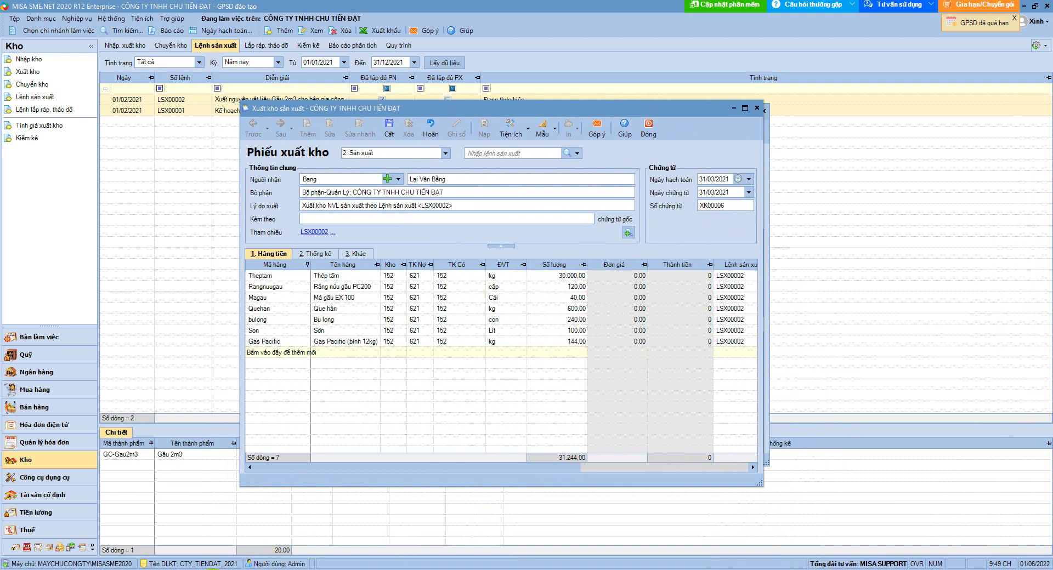
pyautogui.hotkey('alt', 'Tab')
pyautogui.click(8, 246)
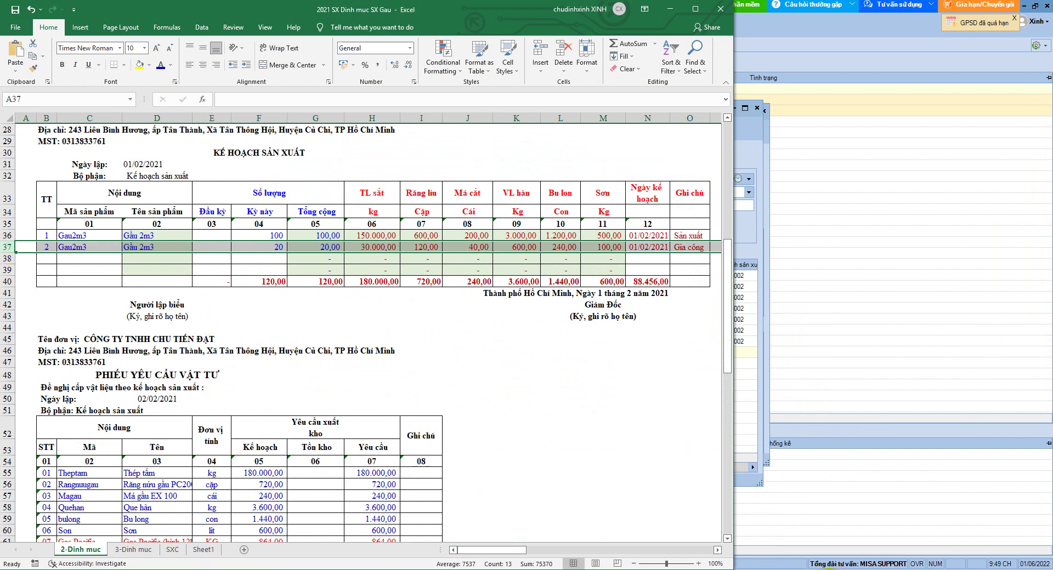
pyautogui.click(770, 546)
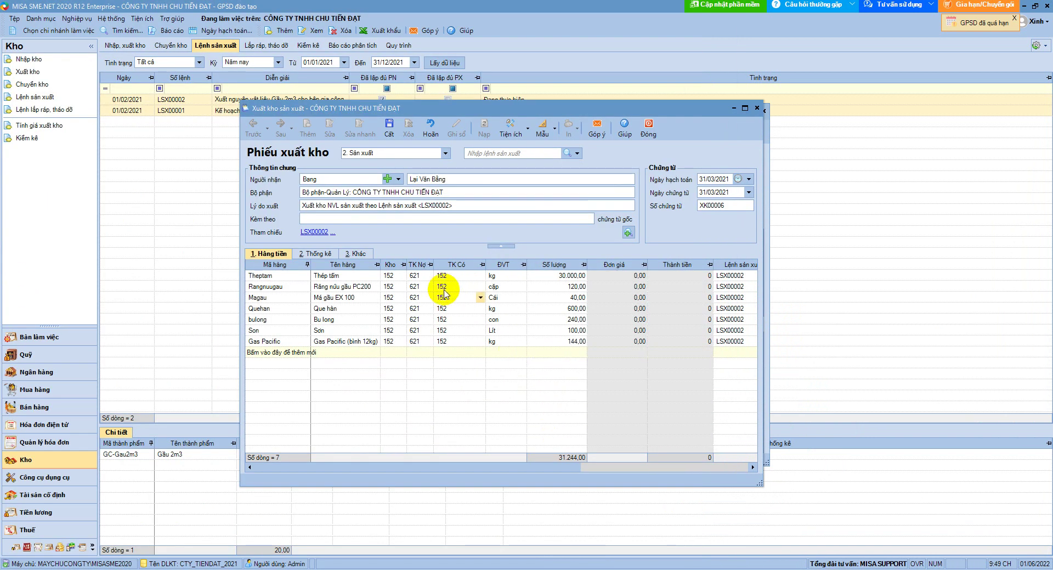
# Check the issue voucher's Thống kê details, save the voucher, and close it together with its production order
pyautogui.click(326, 255)
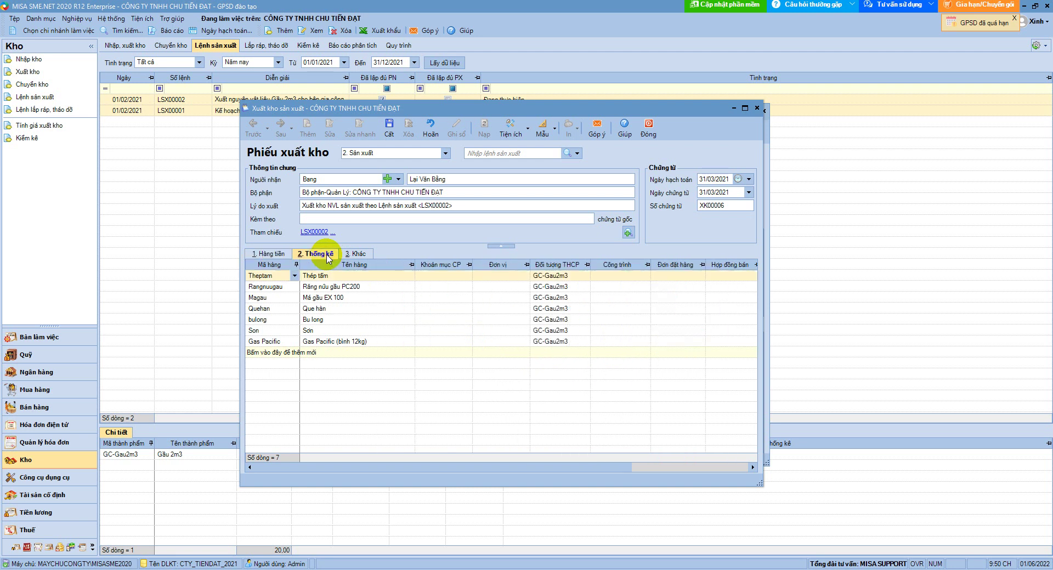
pyautogui.click(271, 255)
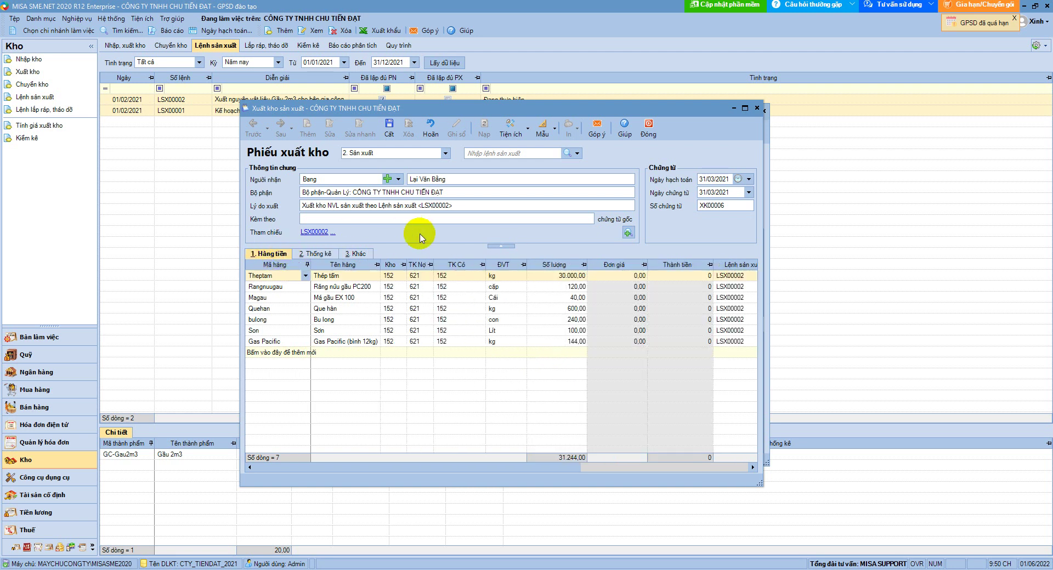
pyautogui.click(388, 132)
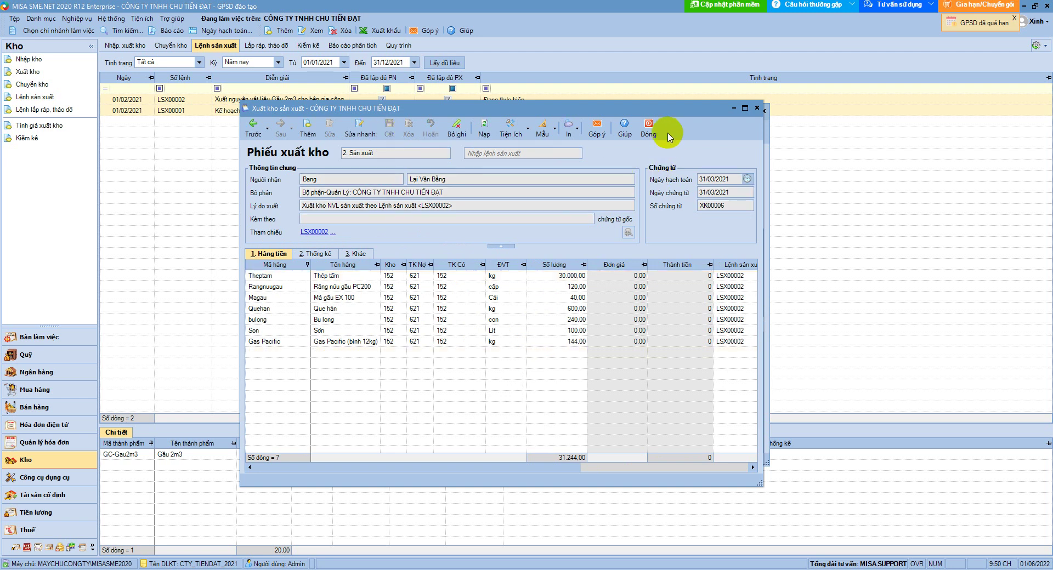
pyautogui.click(648, 134)
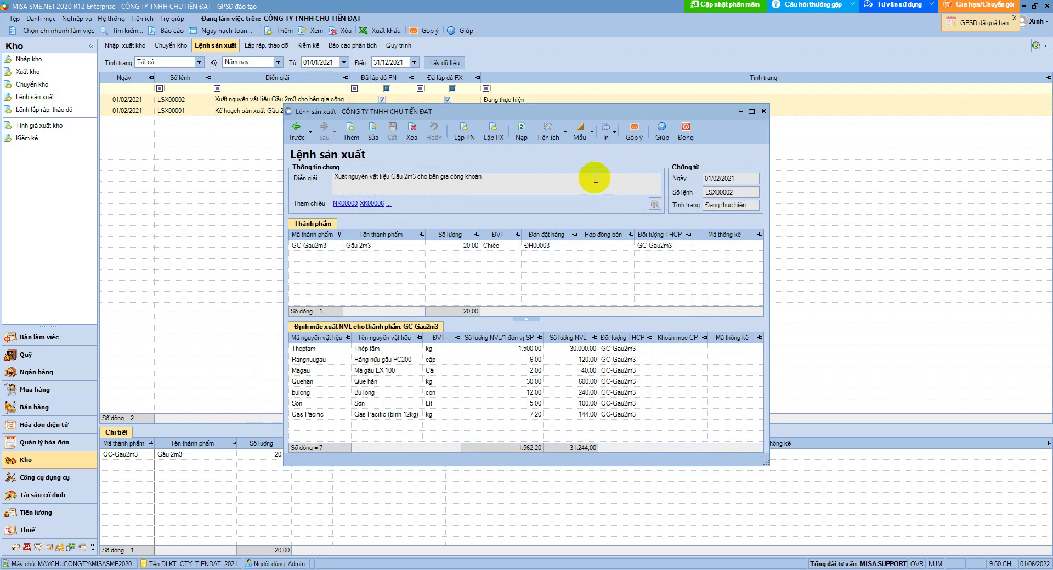
pyautogui.click(684, 134)
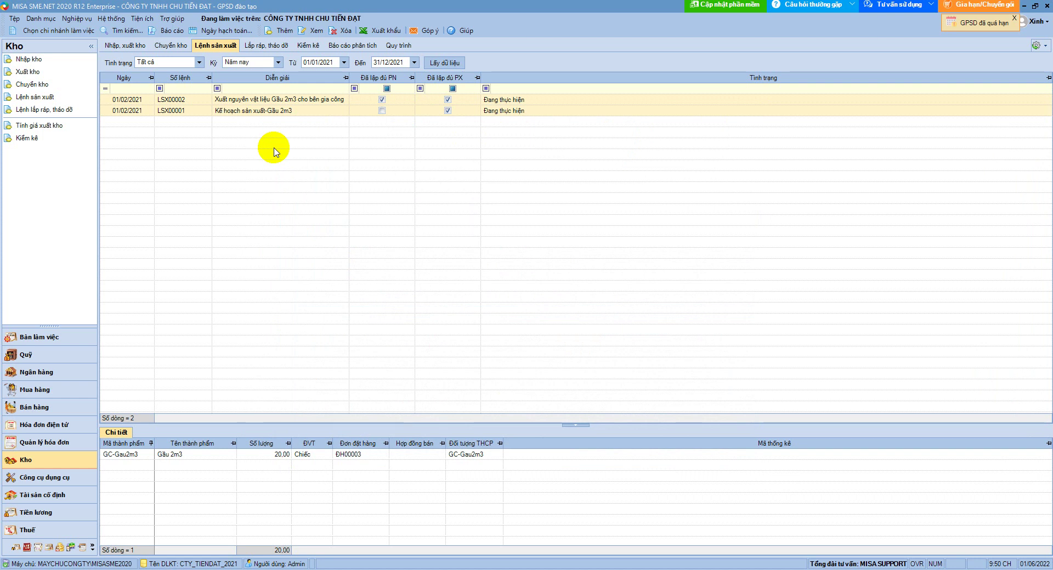
# Open the subcontracted bucket order and the "Kế hoạch sản xuất-Gầu 2m3" order in turn to review them, closing each one
pyautogui.click(383, 111)
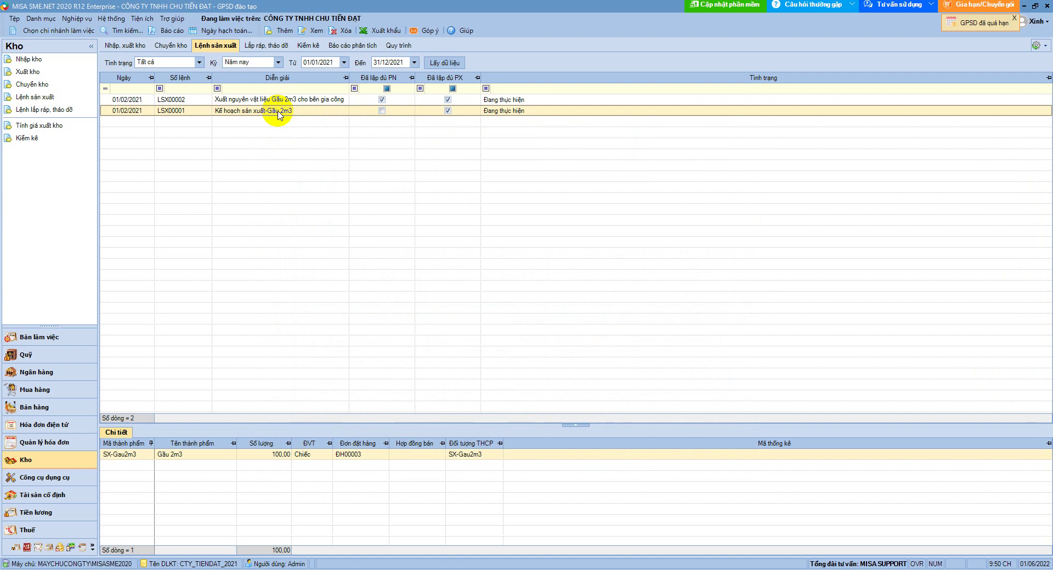
pyautogui.doubleClick(312, 101)
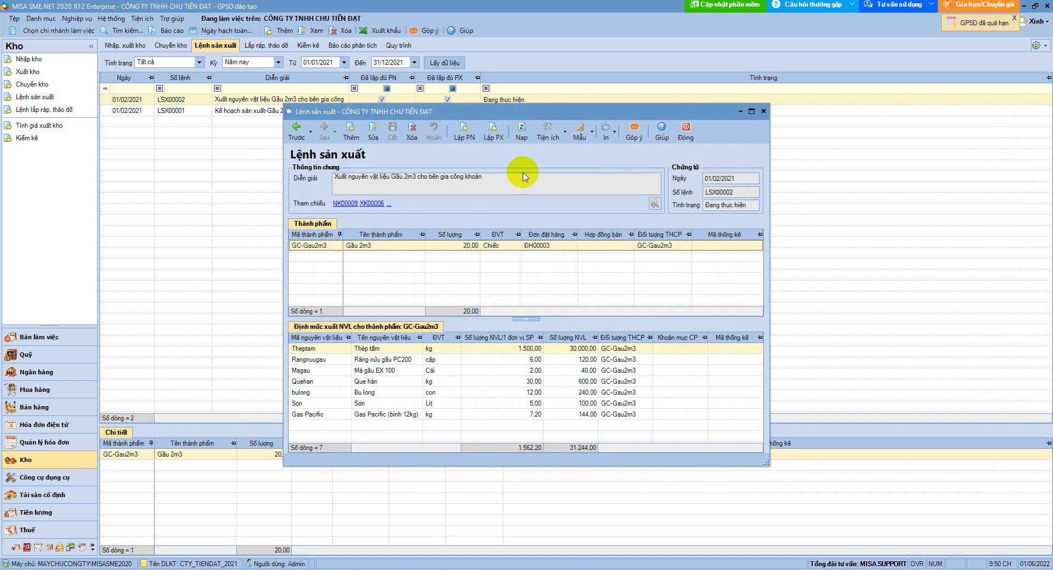
pyautogui.click(686, 131)
pyautogui.doubleClick(266, 111)
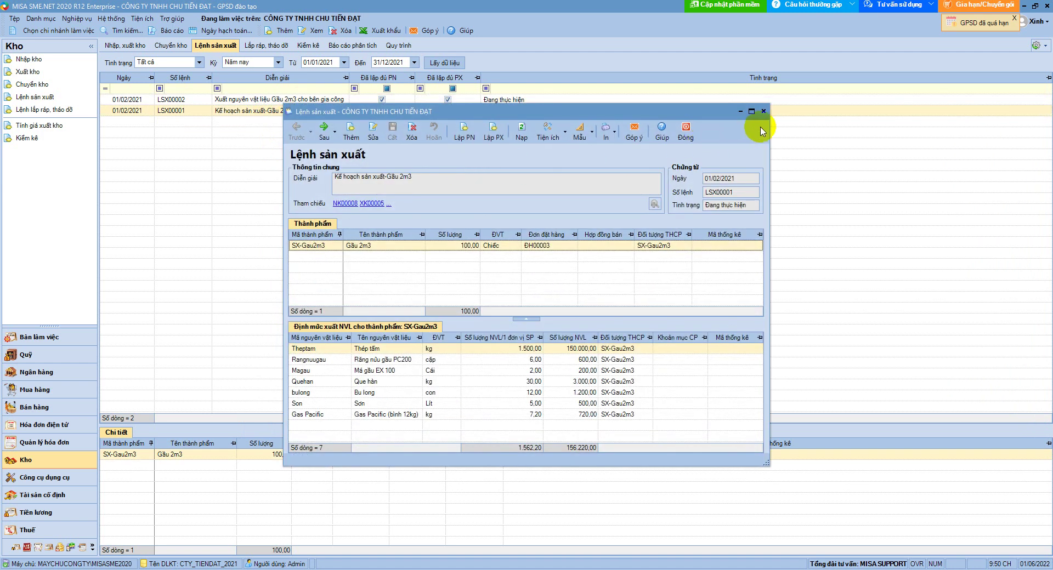
pyautogui.click(763, 111)
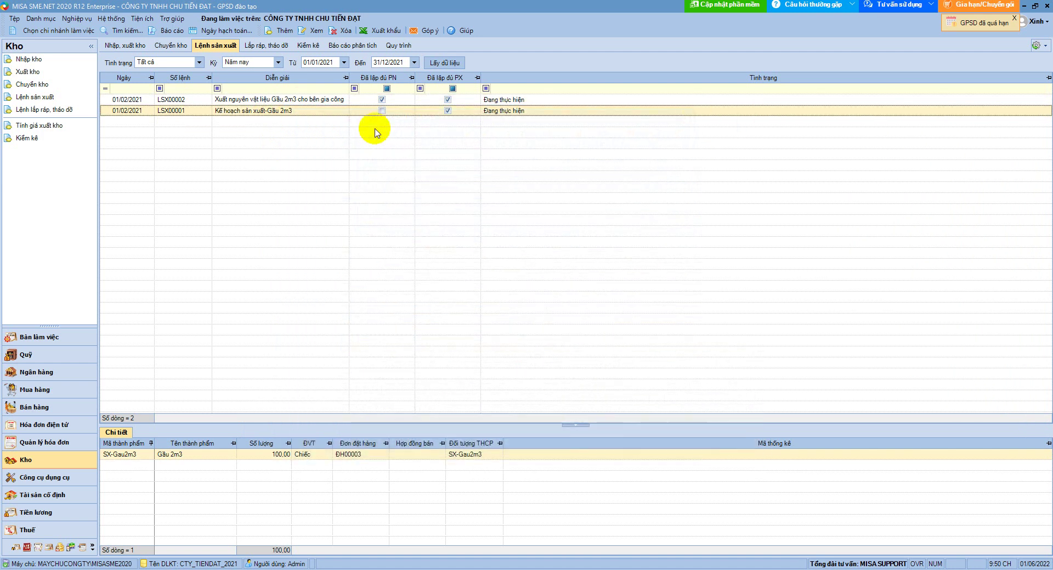
# Review the 28/02/2021 finished-goods receipt for SX-Gau2m3 and its linked production order, then close both
pyautogui.click(130, 45)
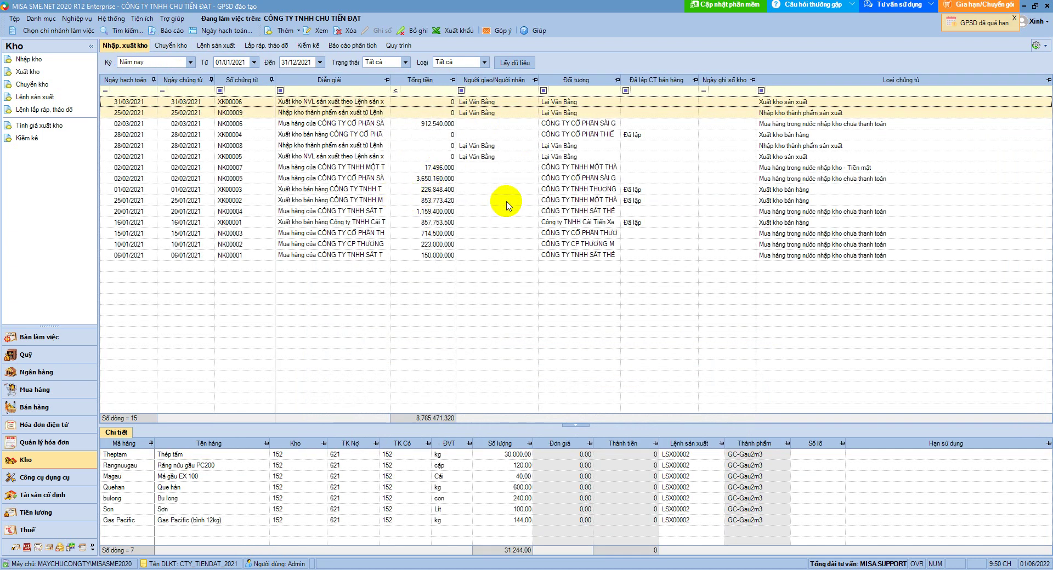
pyautogui.click(370, 147)
pyautogui.doubleClick(369, 144)
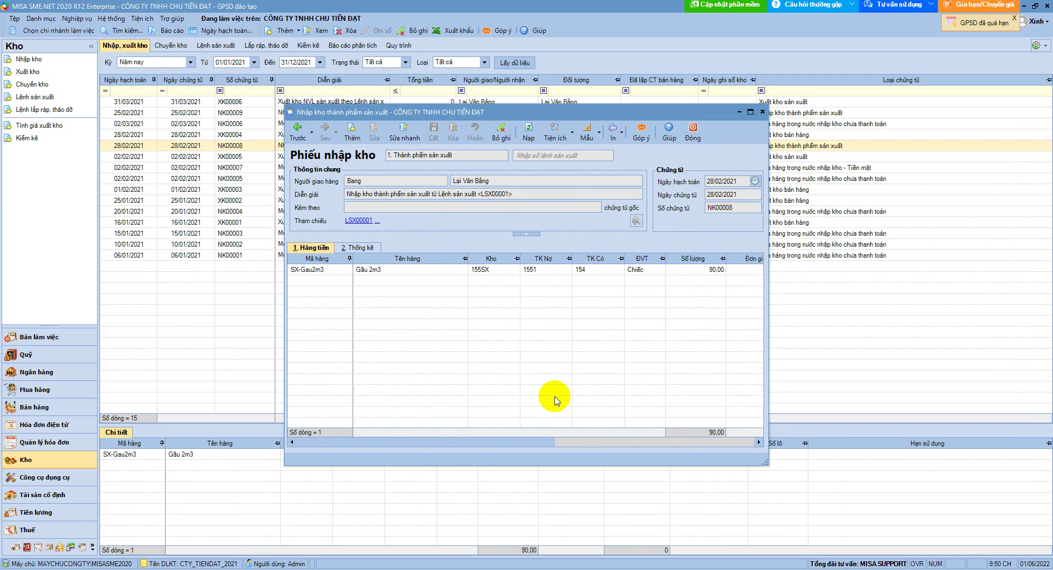
pyautogui.moveTo(453, 442); pyautogui.dragTo(412, 430)
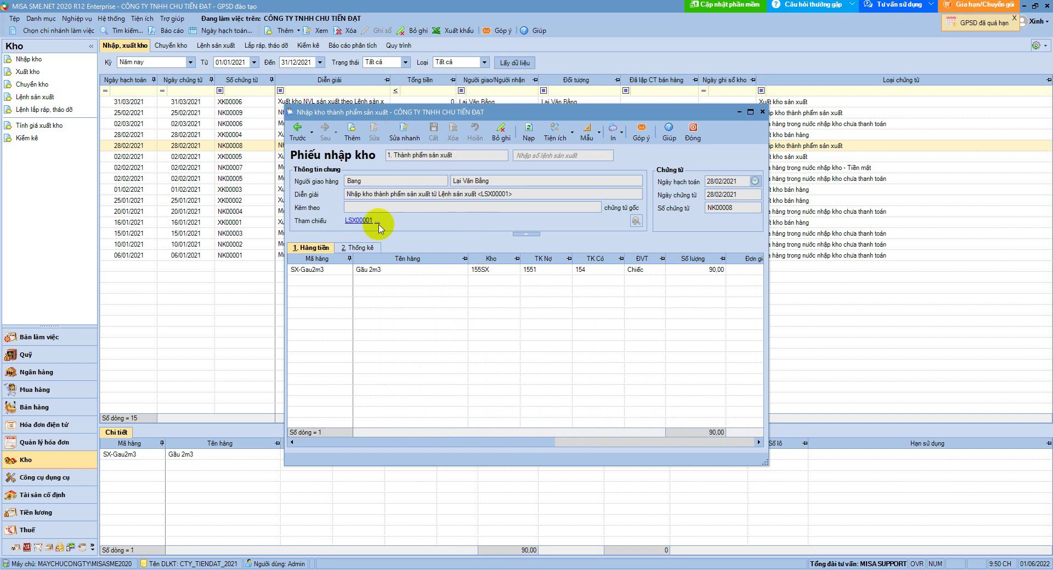
pyautogui.click(359, 221)
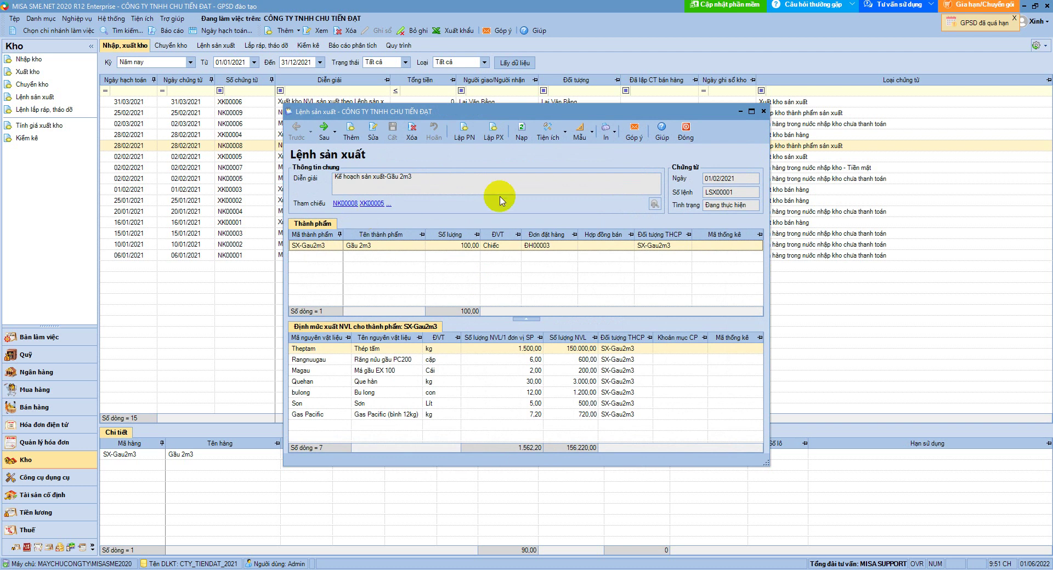
pyautogui.click(686, 132)
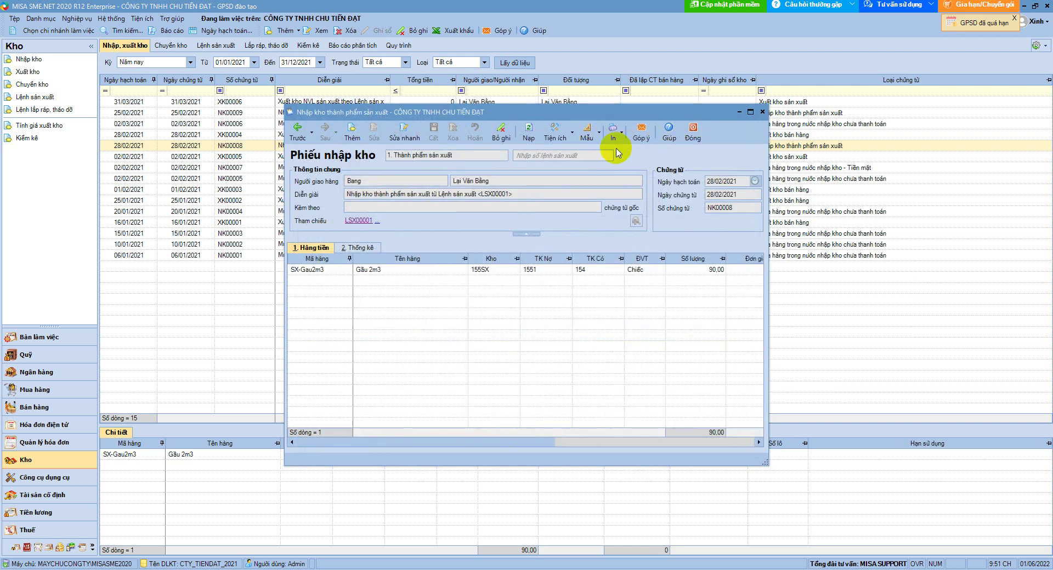
pyautogui.click(693, 137)
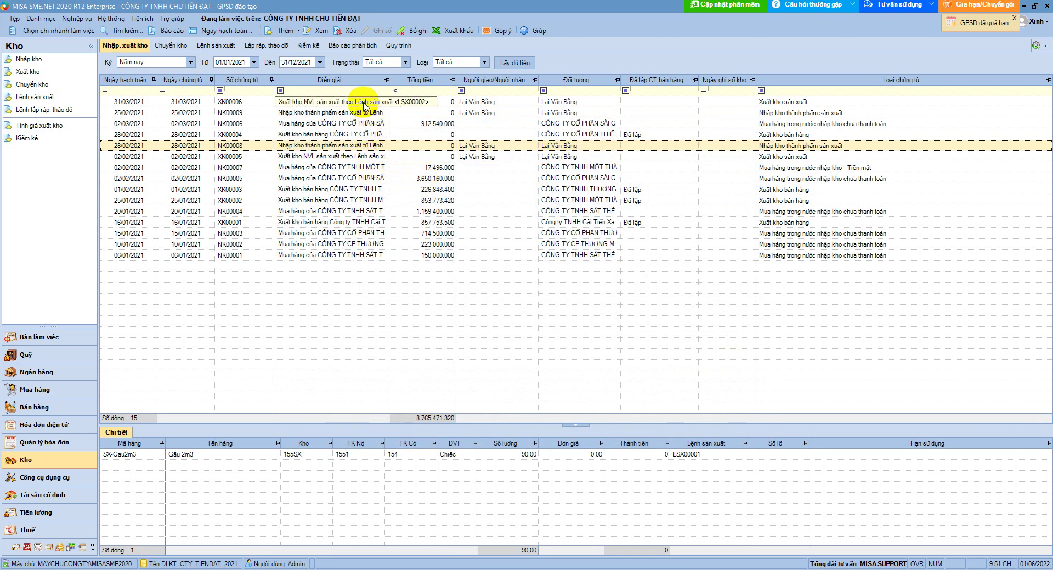
# Review the 25/02/2021 production receipt, the 02/03/2021 purchase receipt, and the item lines of the 31/03/2021 issue and 28/02/2021 receipt
pyautogui.doubleClick(359, 113)
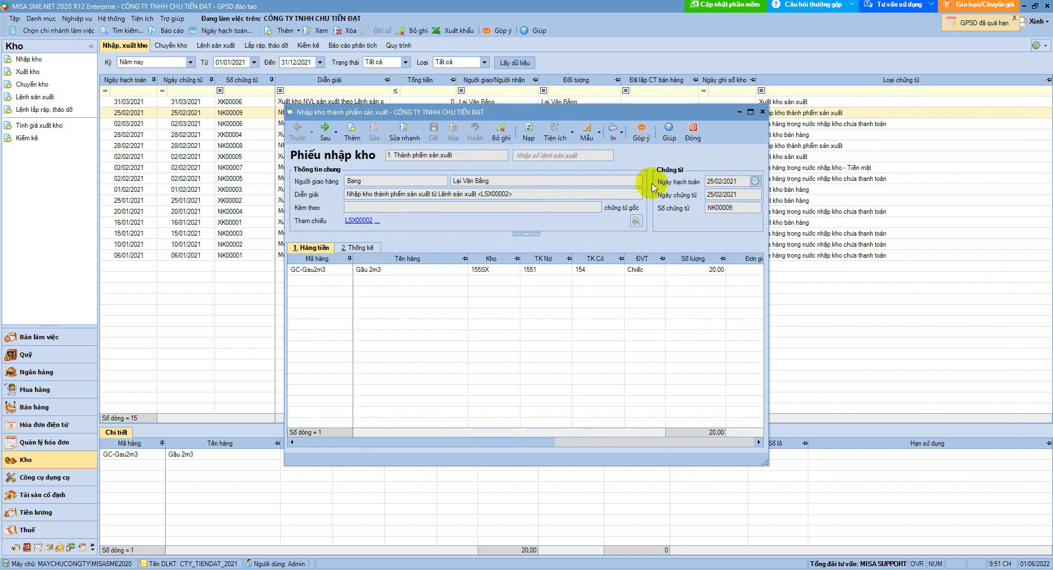
pyautogui.click(692, 132)
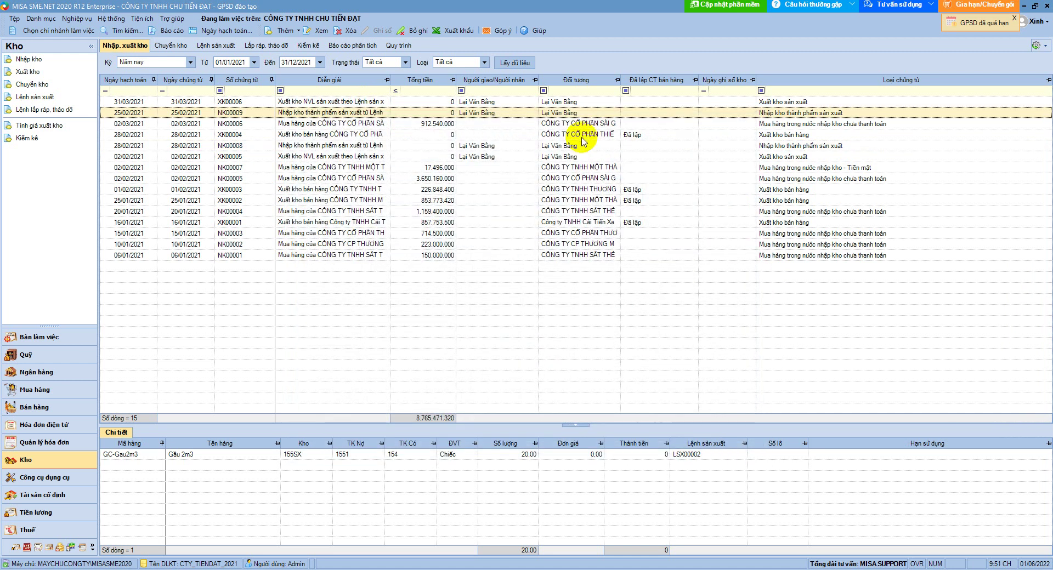
pyautogui.click(378, 123)
pyautogui.doubleClick(378, 121)
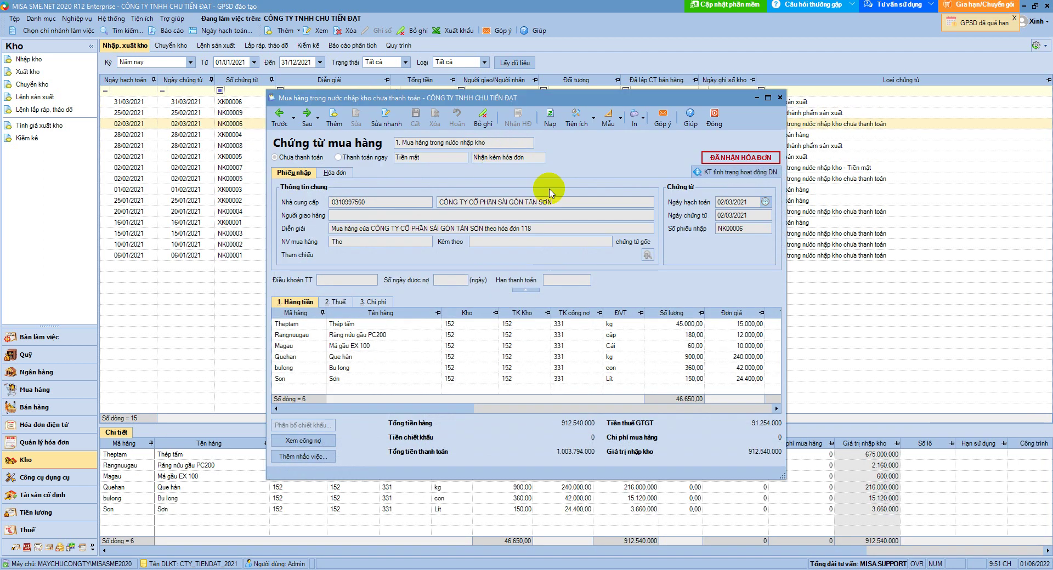
pyautogui.click(710, 110)
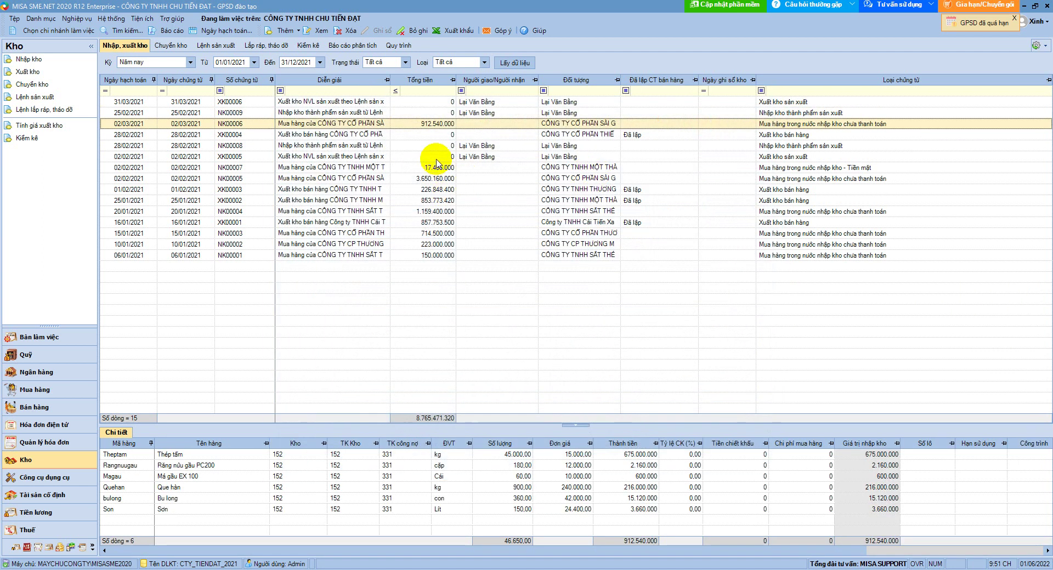
pyautogui.click(334, 102)
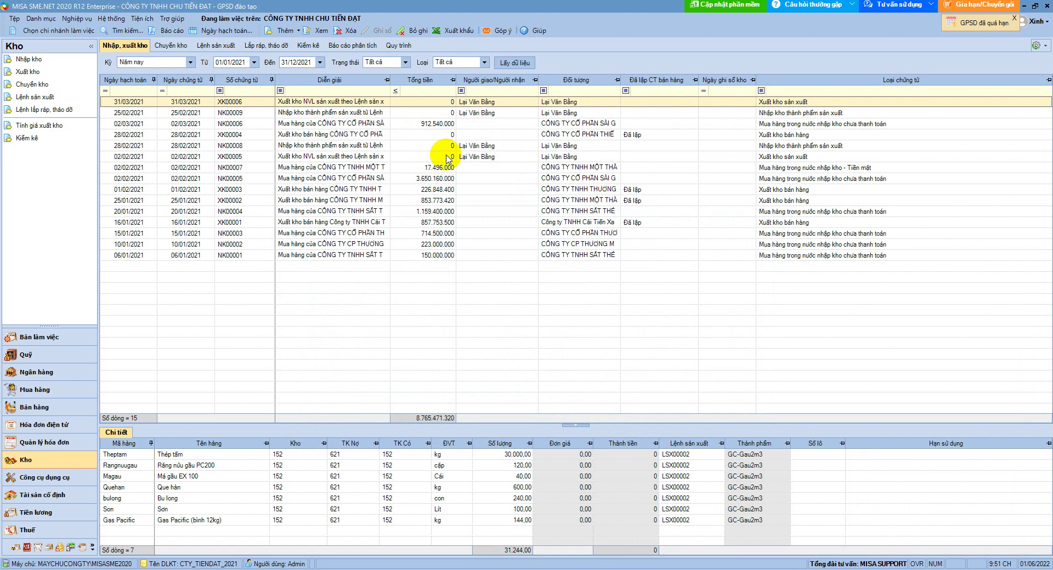
pyautogui.click(373, 146)
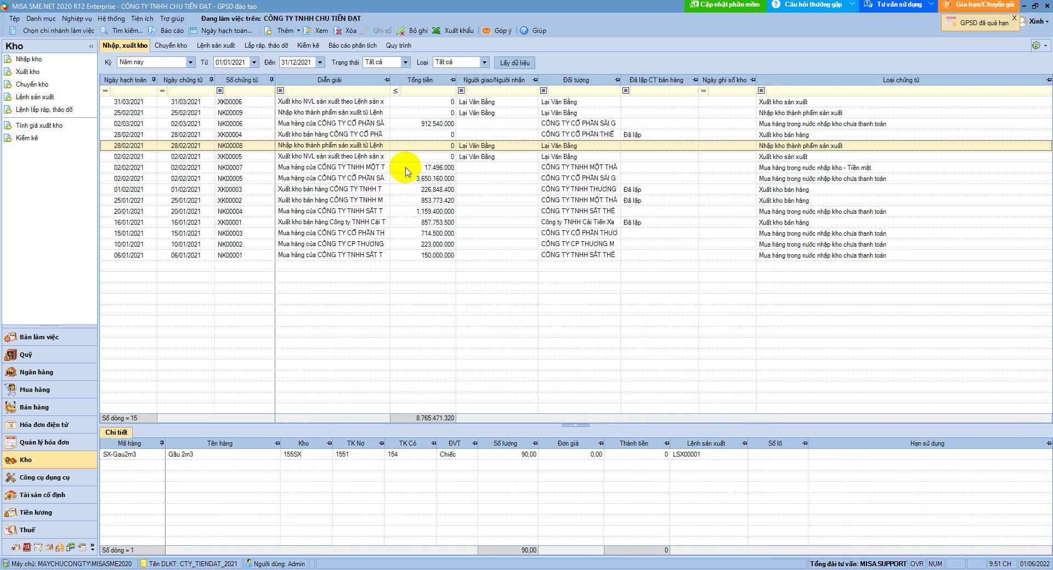
# Reopen the "Kế hoạch sản xuất-Gầu 2m3" order, check the received quantity on its linked finished-goods receipt, and close the receipt
pyautogui.click(218, 46)
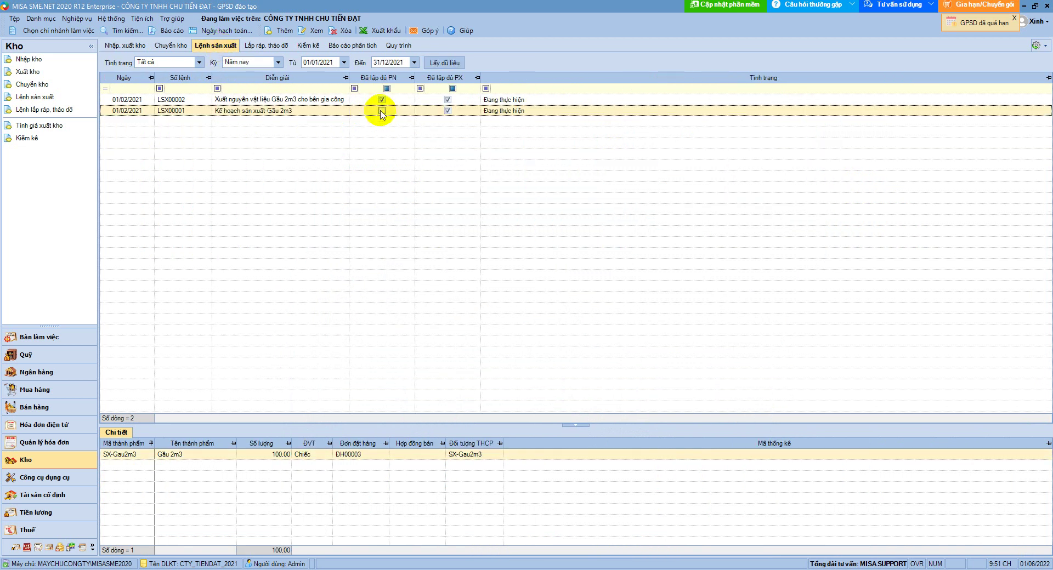
pyautogui.rightClick(292, 115)
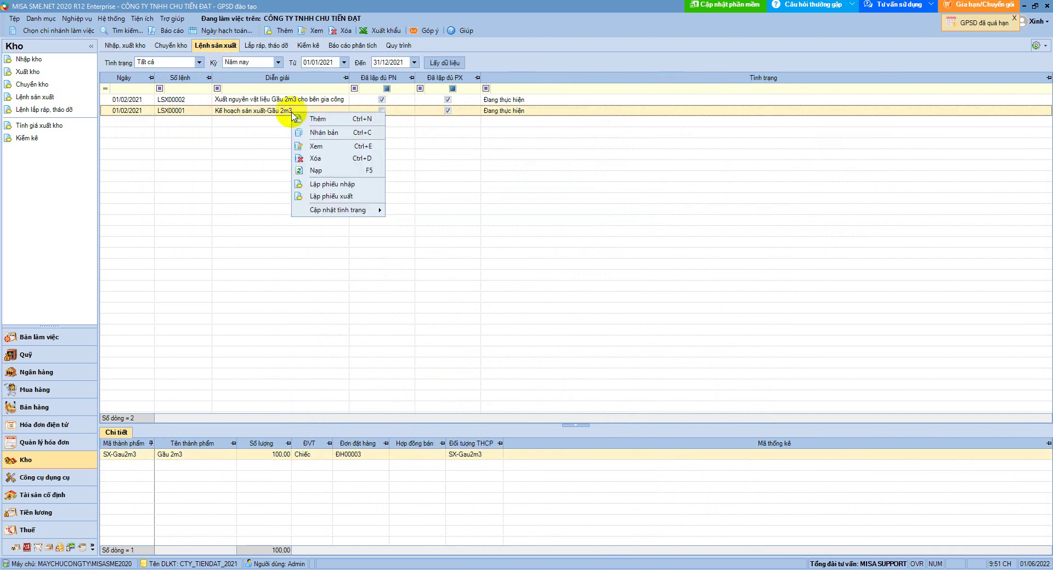
pyautogui.doubleClick(257, 110)
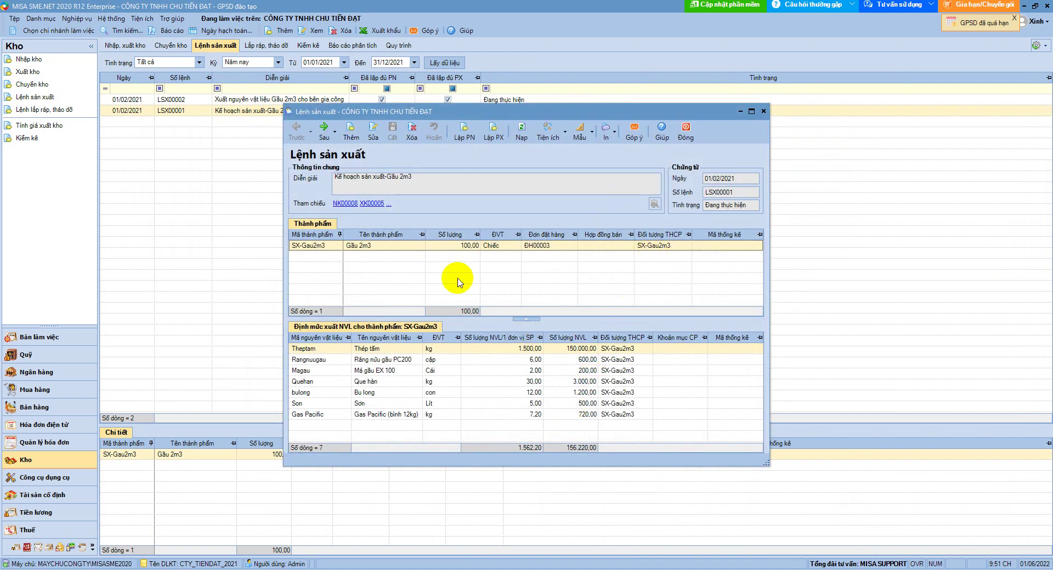
pyautogui.click(345, 204)
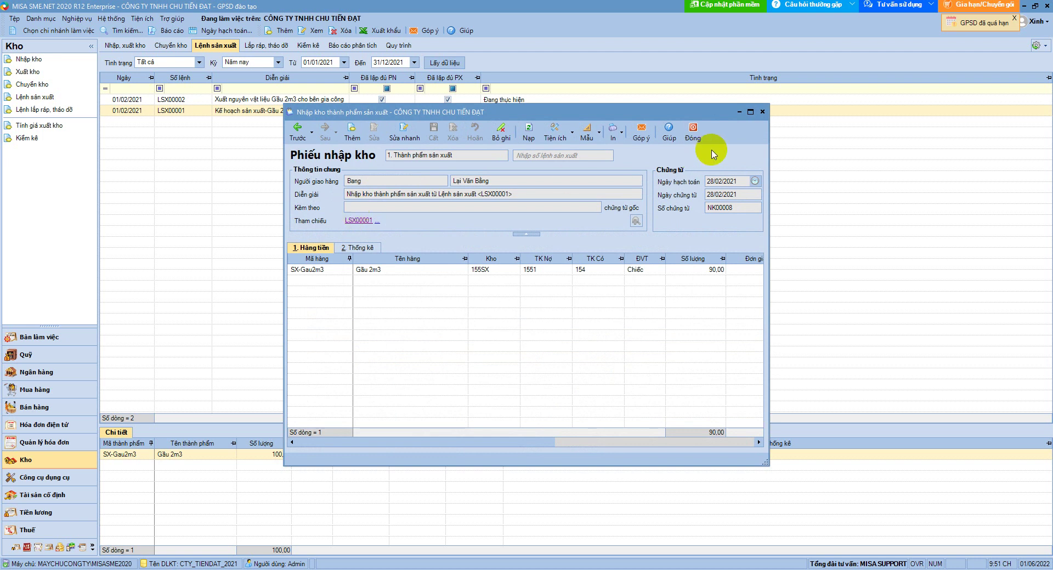
pyautogui.click(692, 132)
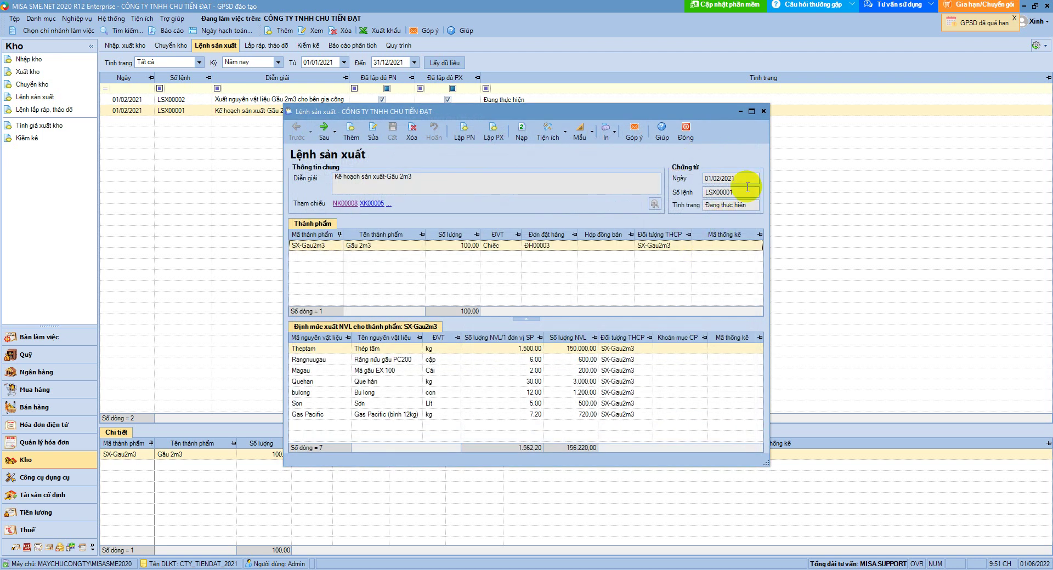
# Reopen the subcontracted bucket order and the "Kế hoạch sản xuất-Gầu 2m3" order in turn to compare their details, closing each one
pyautogui.click(687, 131)
pyautogui.click(326, 103)
pyautogui.doubleClick(327, 102)
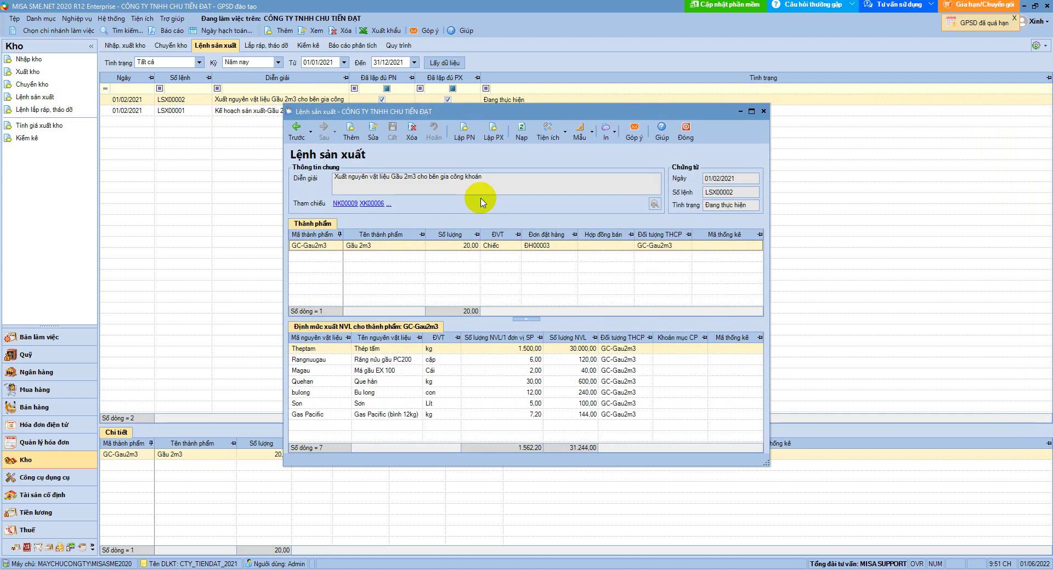
pyautogui.click(686, 136)
pyautogui.click(384, 110)
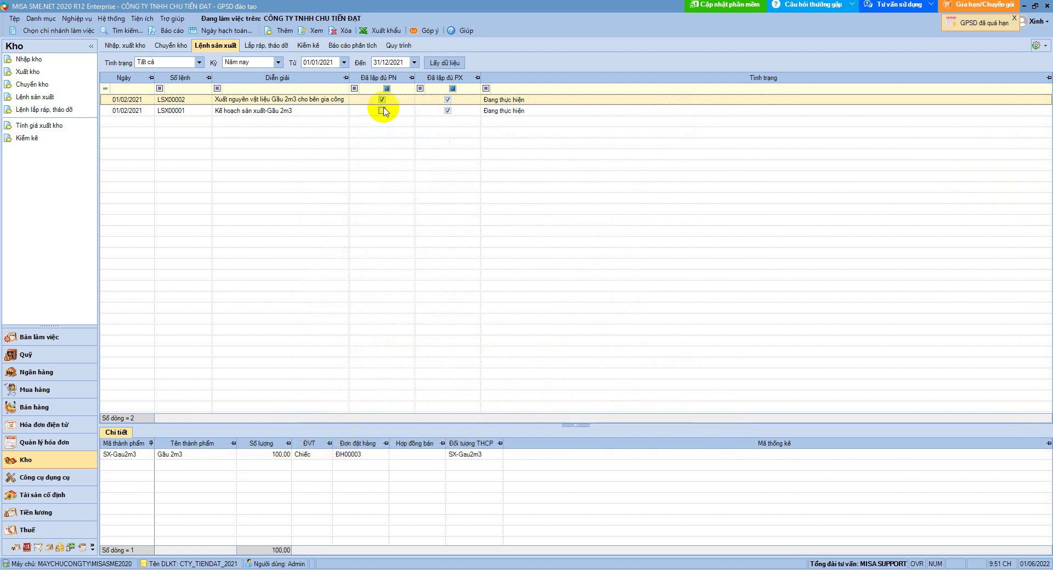
pyautogui.doubleClick(383, 113)
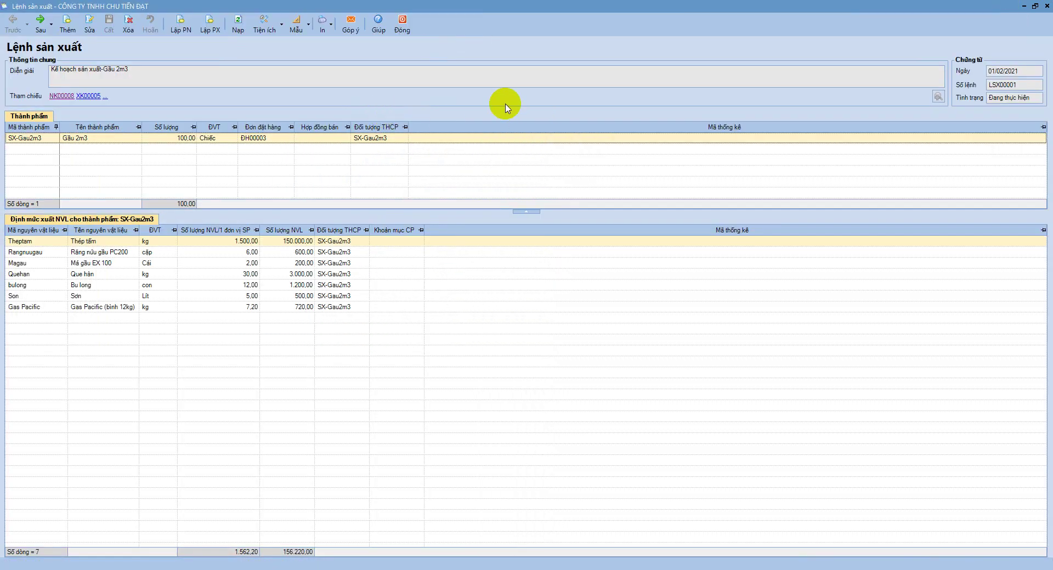
pyautogui.click(411, 32)
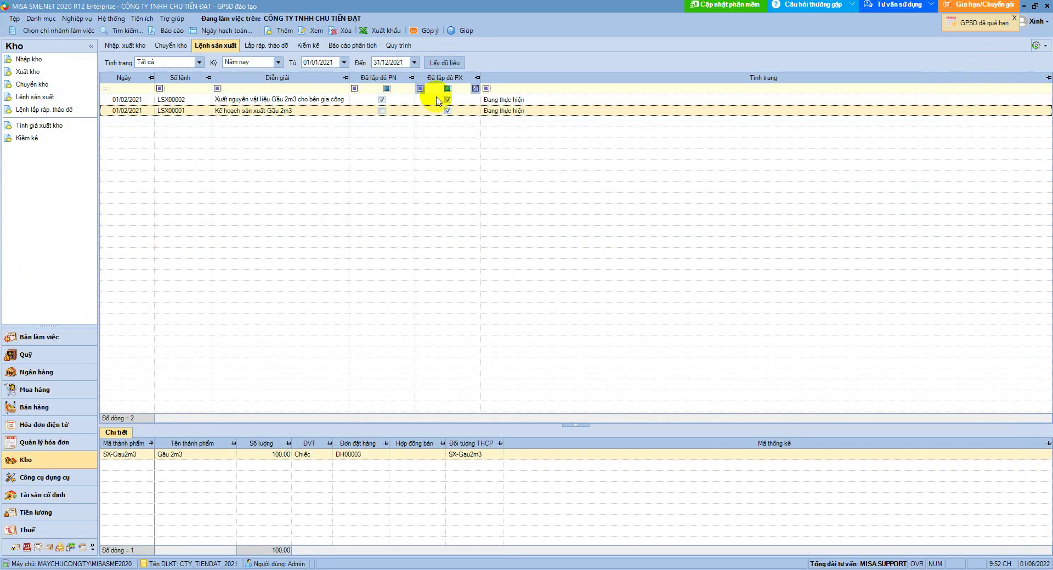
pyautogui.doubleClick(299, 100)
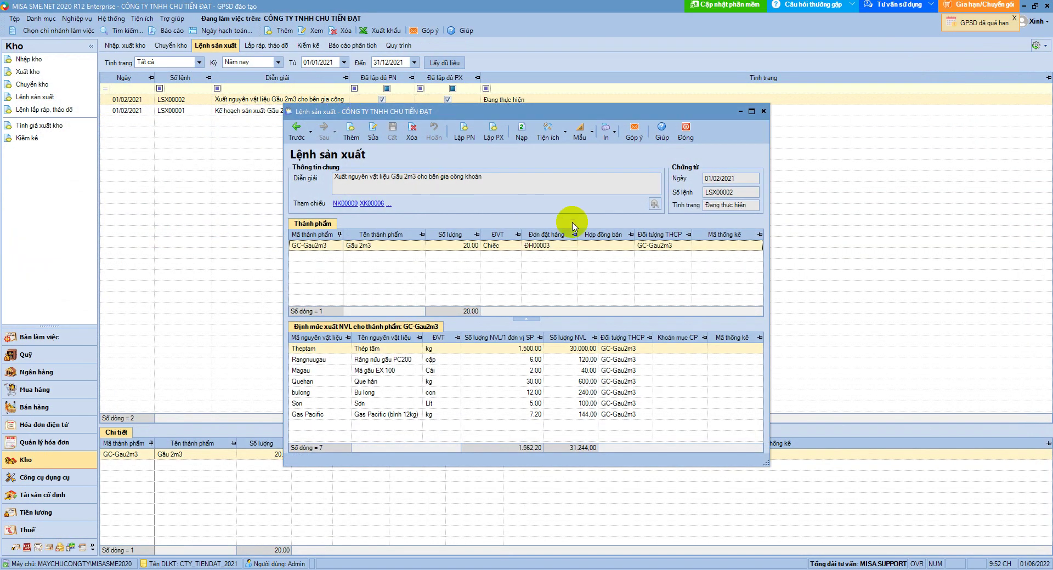
pyautogui.click(686, 131)
# Calculate issue prices from the stock voucher list for all items over "Năm nay", monthly and by warehouse, and reload the list
pyautogui.click(137, 46)
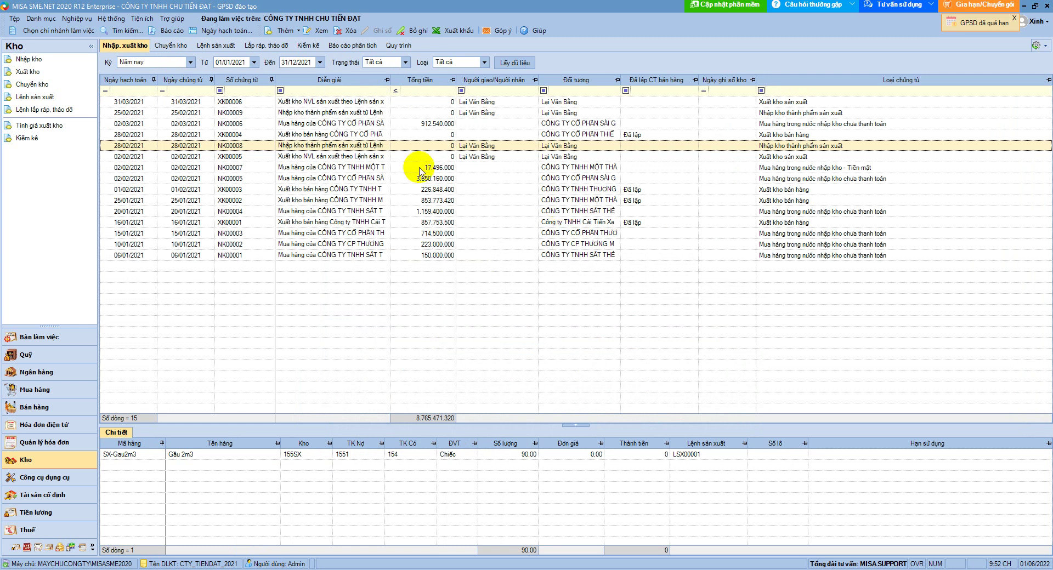
pyautogui.click(91, 18)
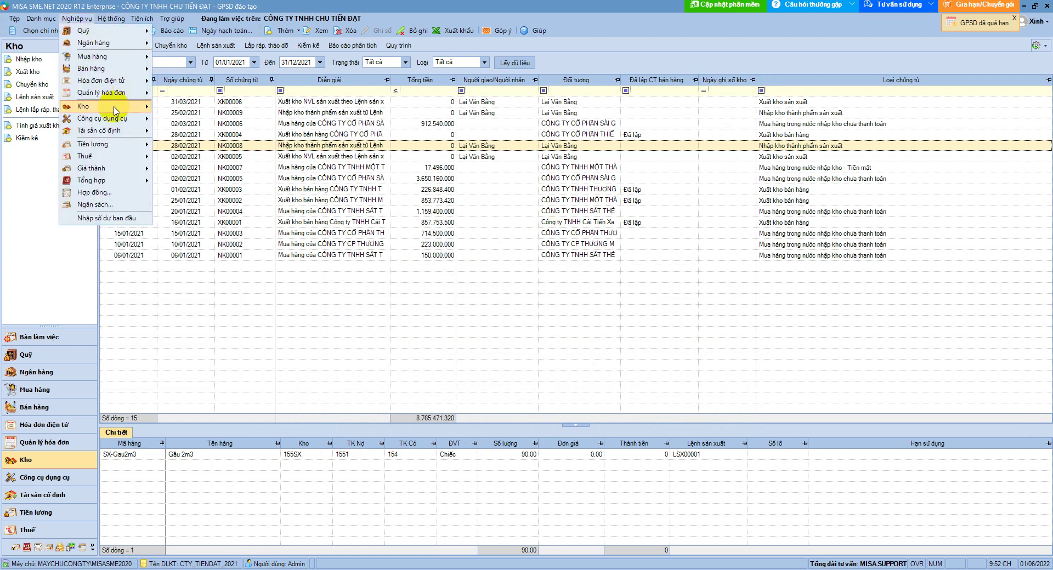
pyautogui.click(193, 176)
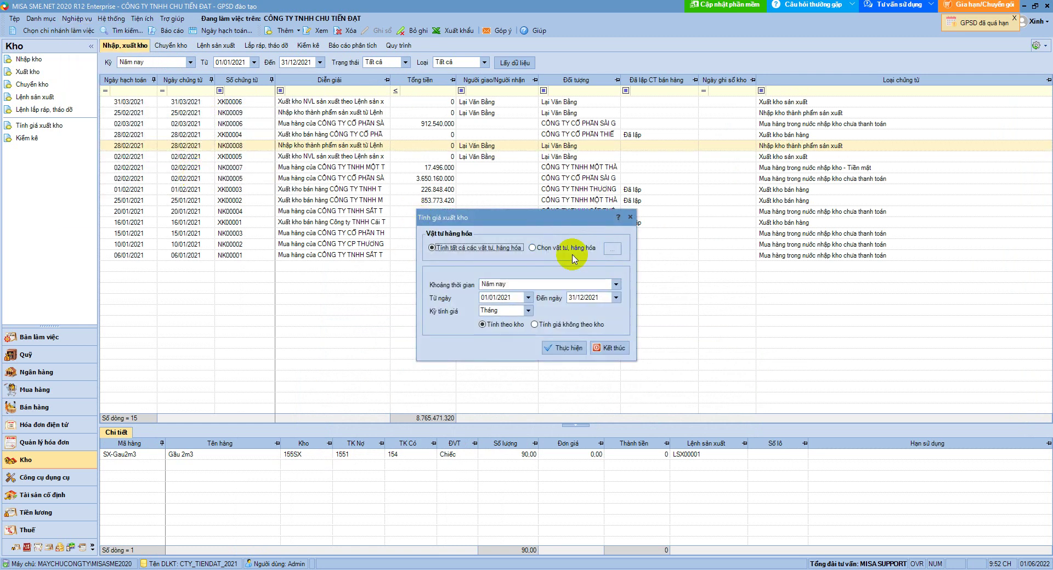
pyautogui.click(617, 285)
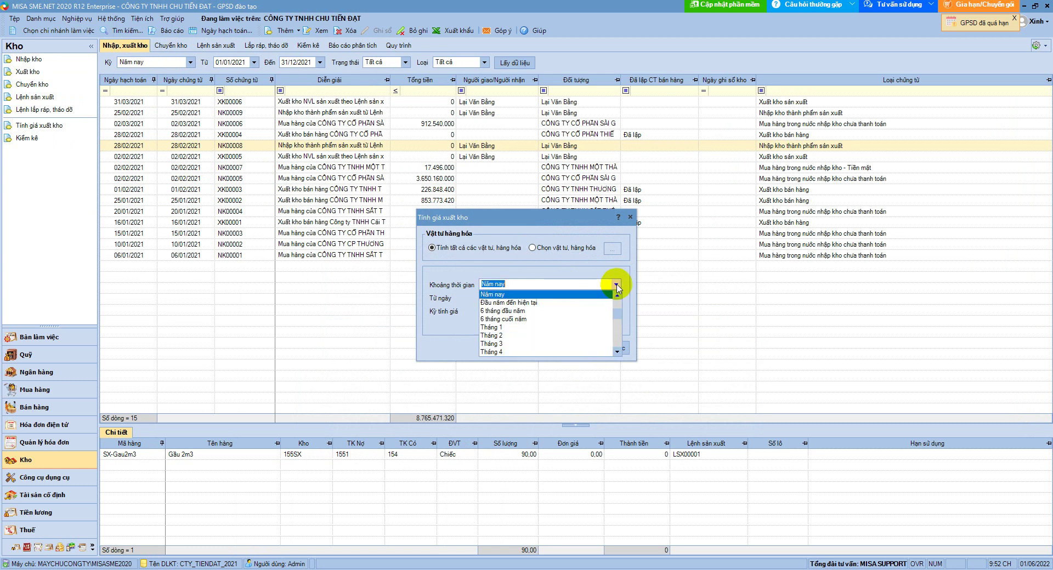
pyautogui.click(529, 295)
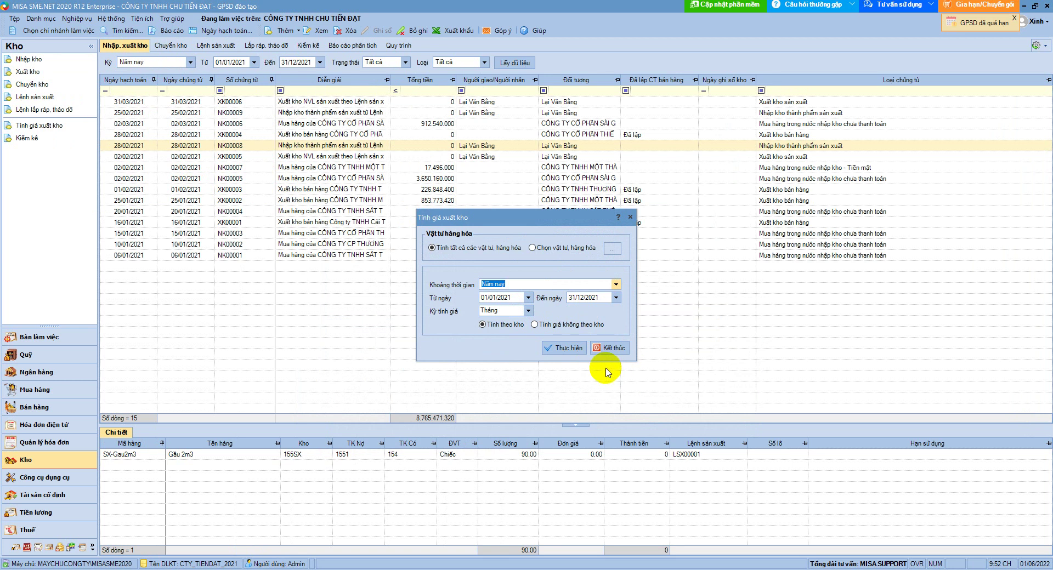
pyautogui.click(570, 349)
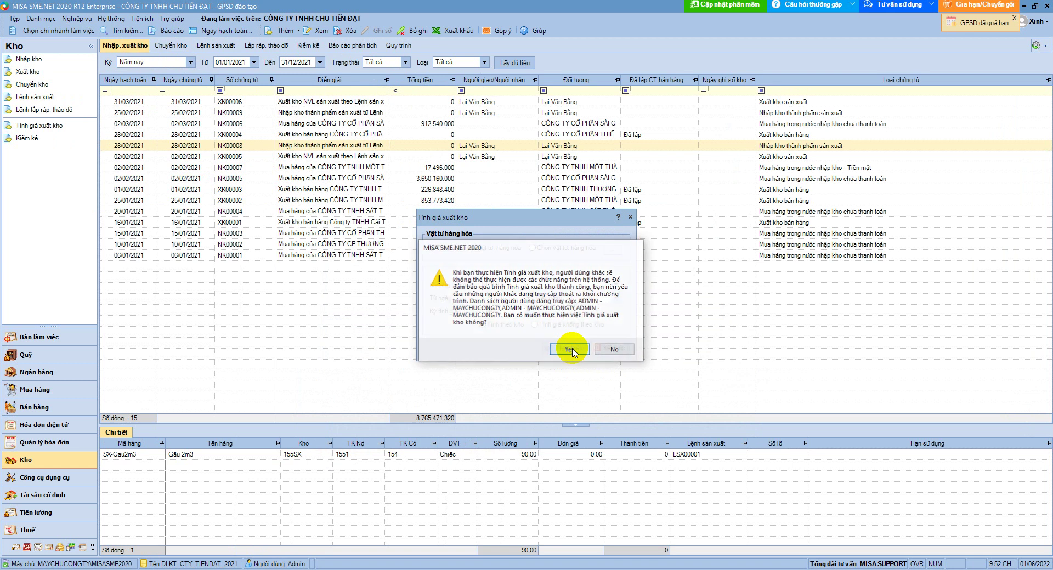
pyautogui.click(571, 349)
pyautogui.click(571, 332)
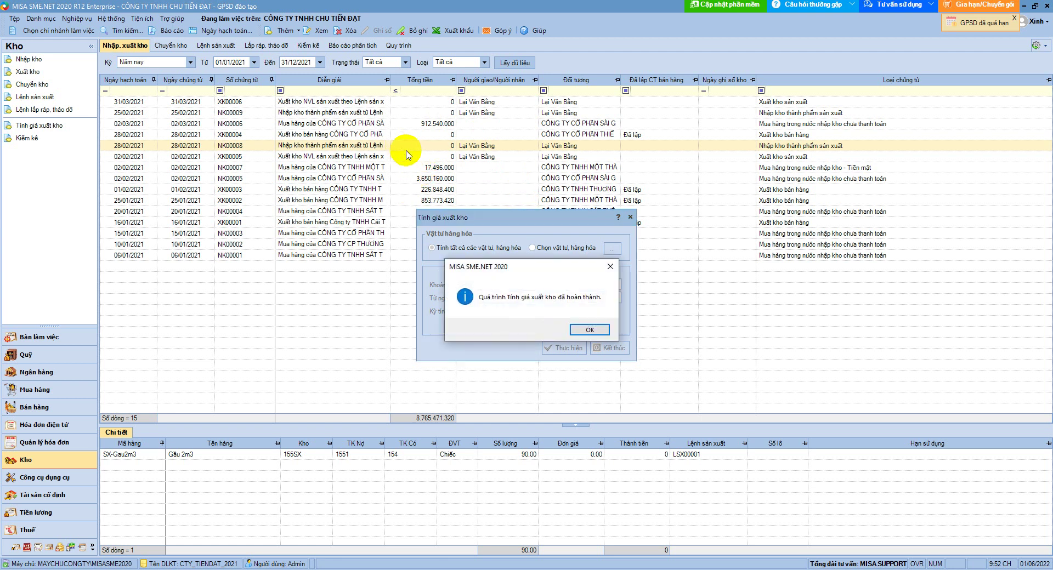
pyautogui.click(582, 330)
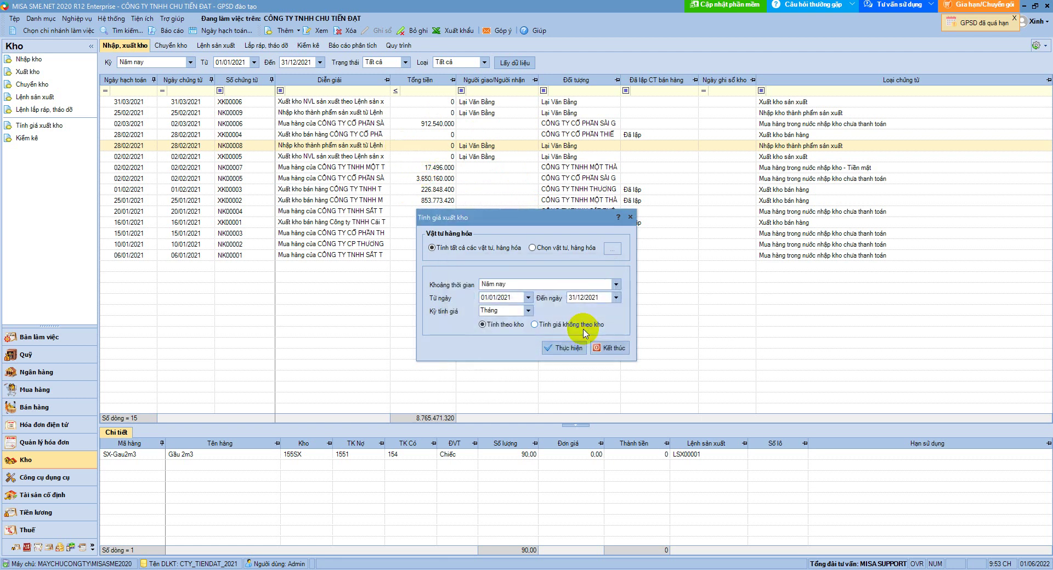
pyautogui.click(611, 348)
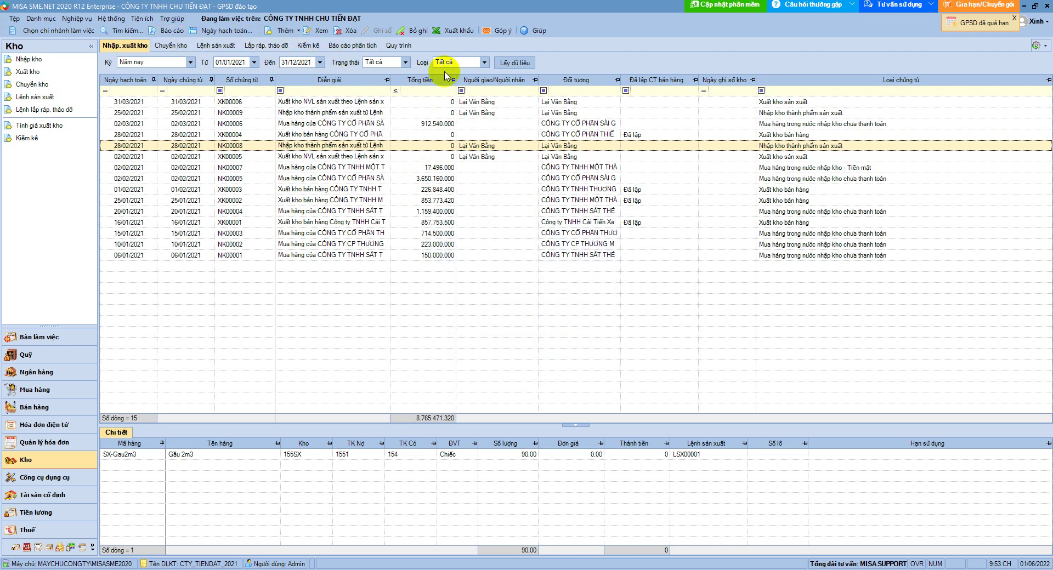
pyautogui.click(515, 65)
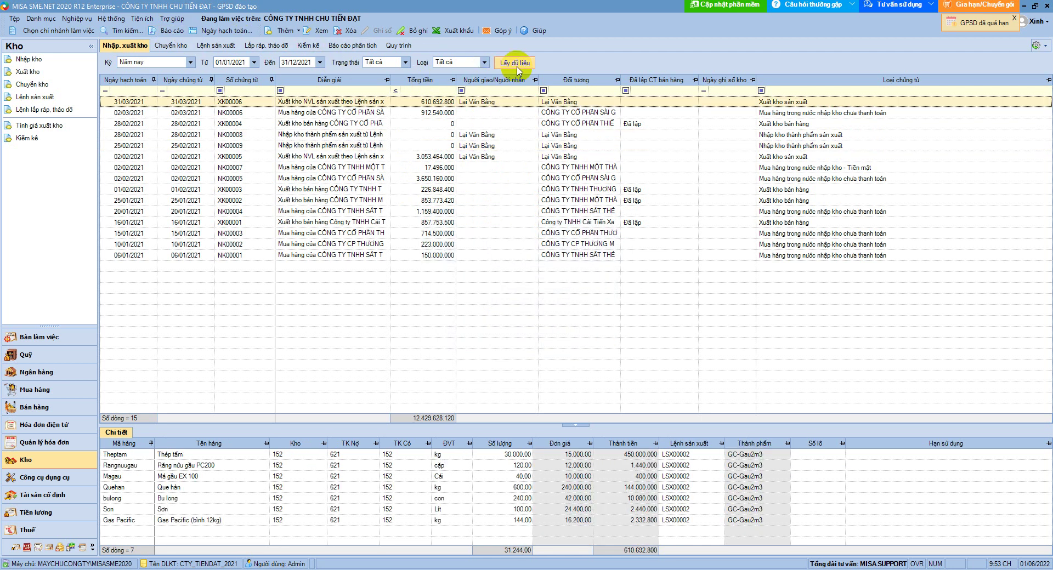
# Check the unit prices and amounts on the 31/03/2021 and 02/02/2021 production material issues, closing each voucher
pyautogui.doubleClick(366, 103)
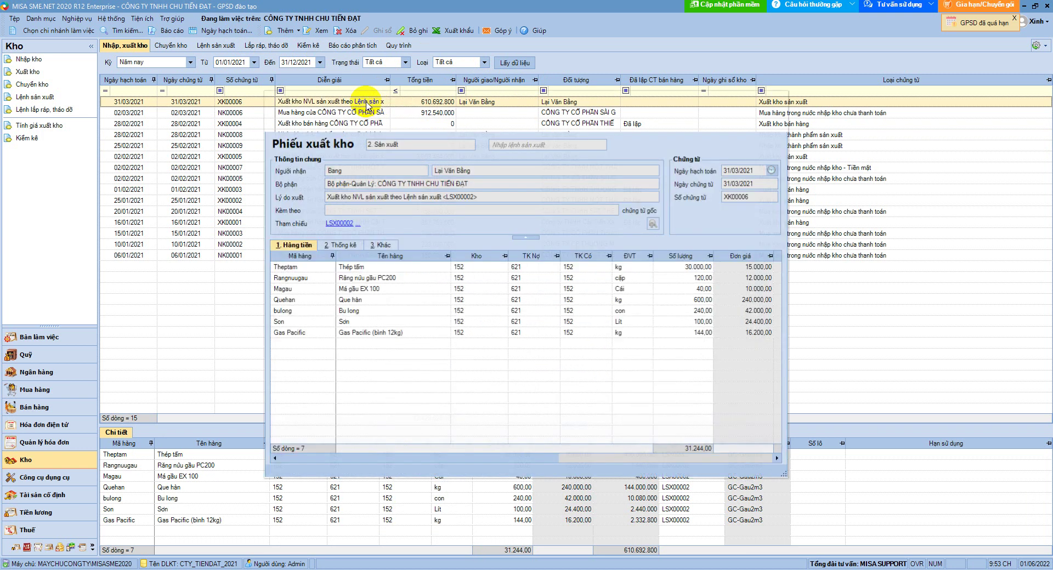
pyautogui.click(732, 268)
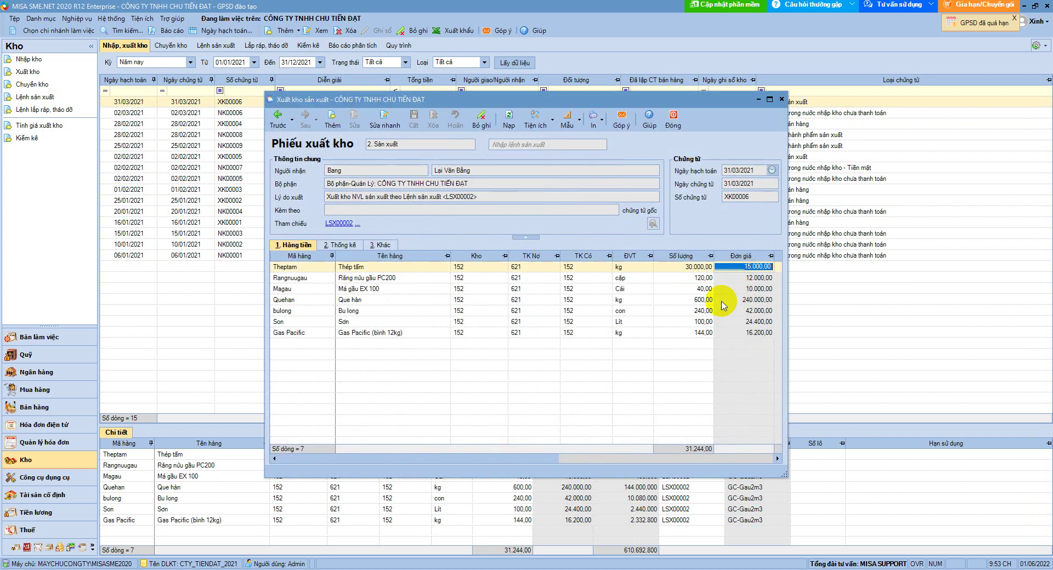
pyautogui.moveTo(538, 459); pyautogui.dragTo(632, 454)
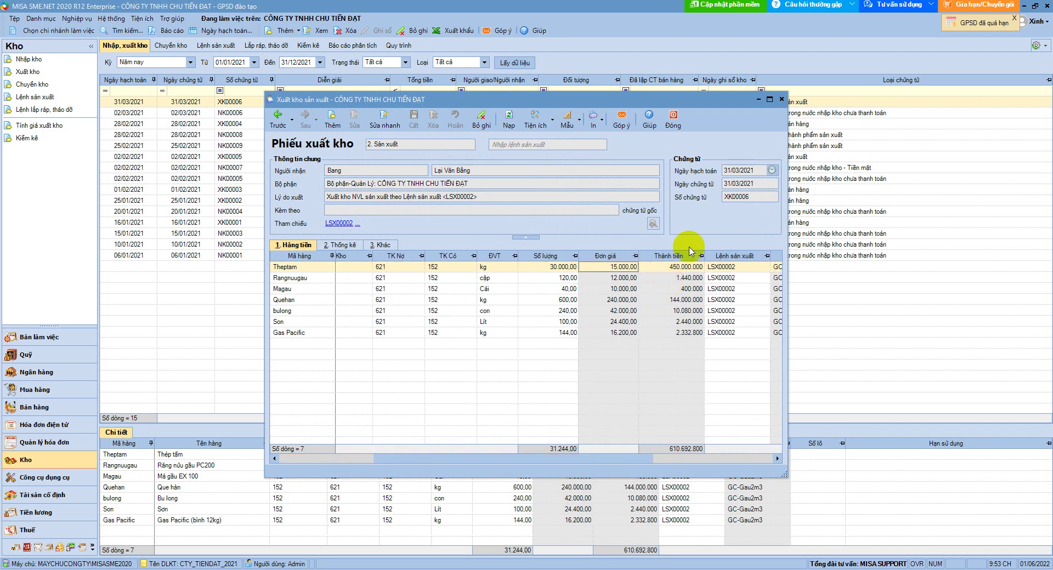
pyautogui.click(673, 120)
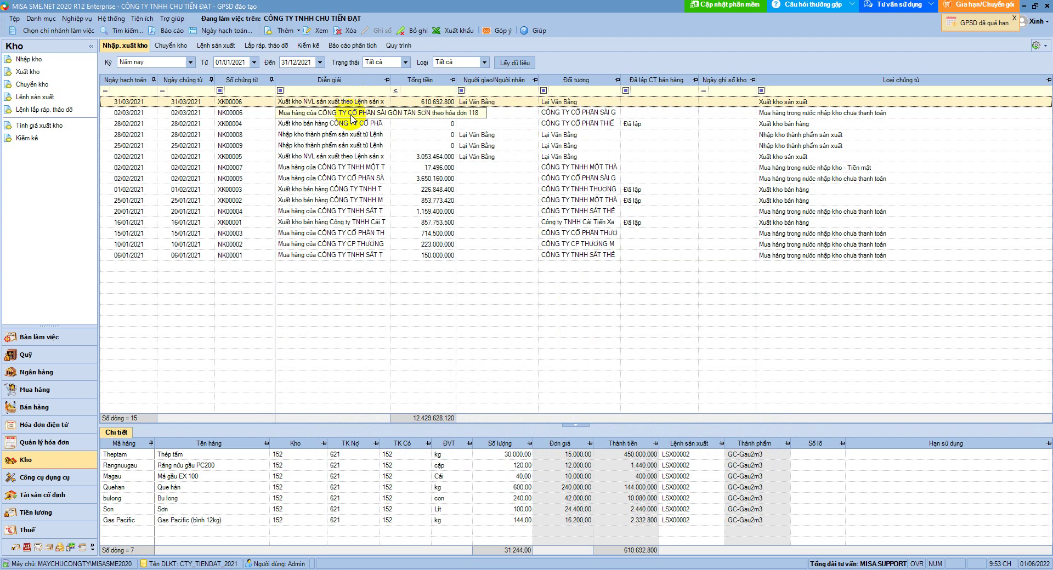
pyautogui.doubleClick(357, 157)
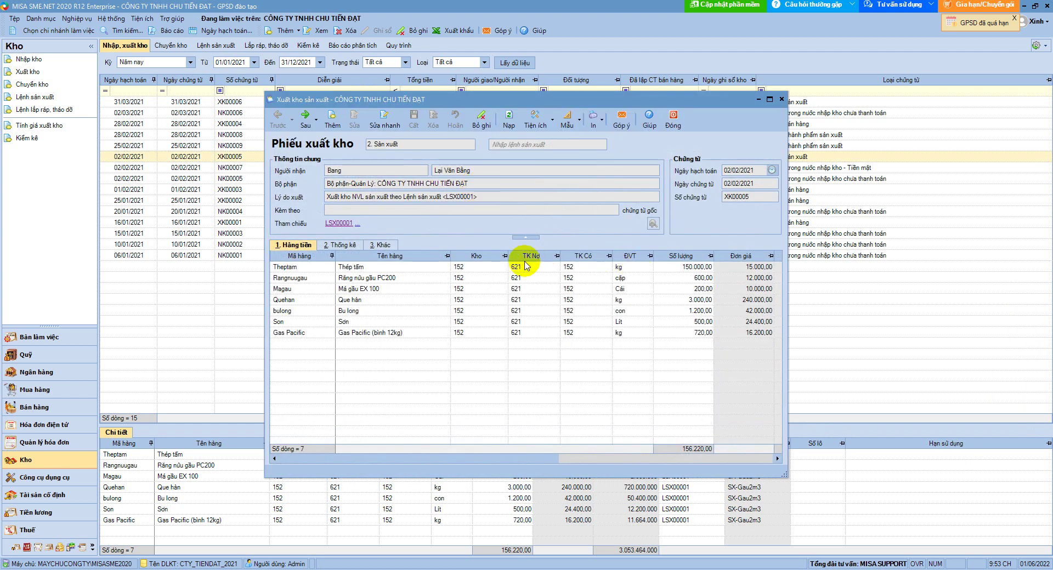
pyautogui.moveTo(508, 257); pyautogui.dragTo(405, 256)
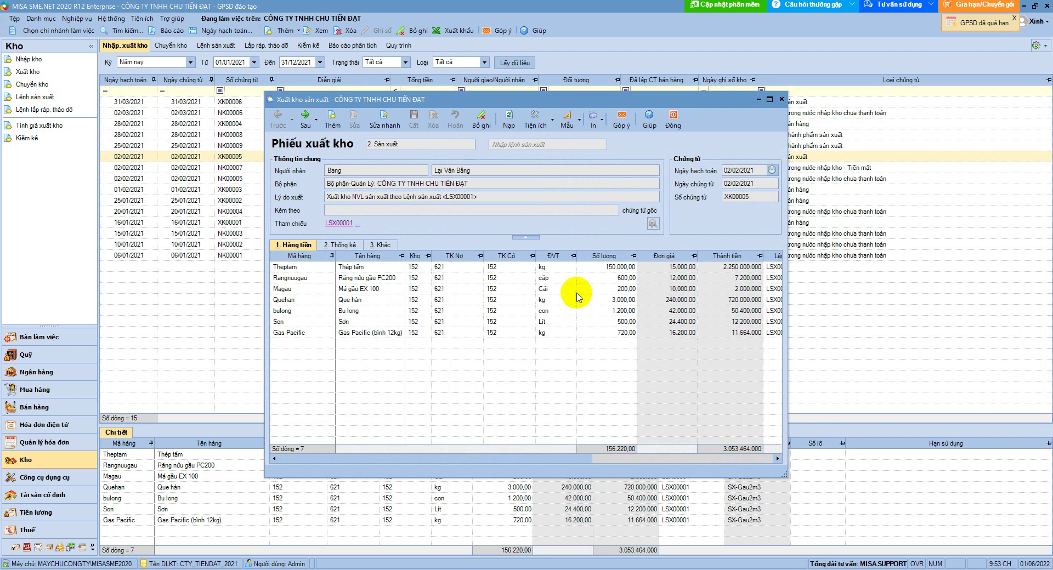
pyautogui.click(754, 324)
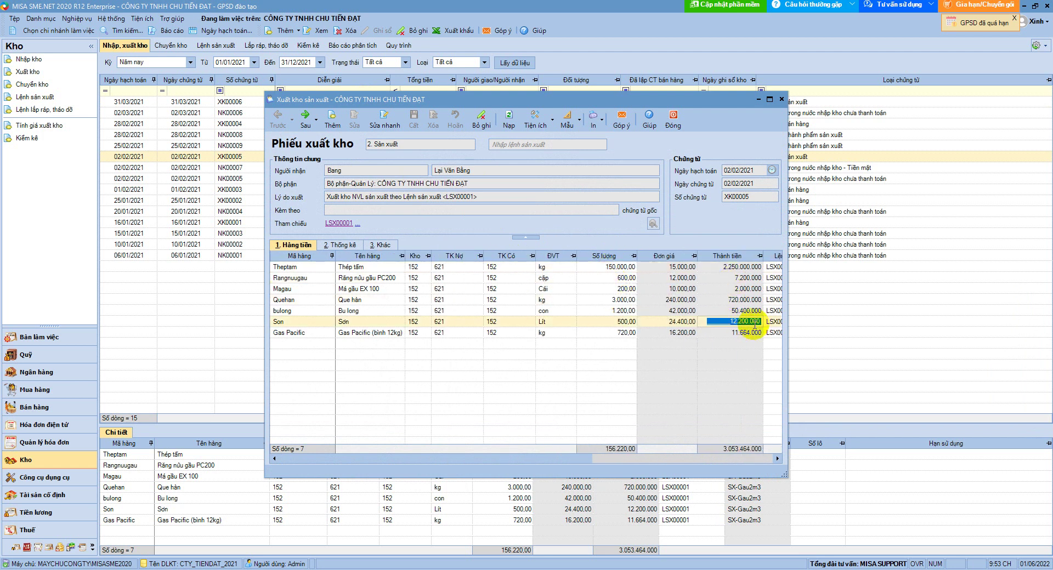
pyautogui.click(673, 117)
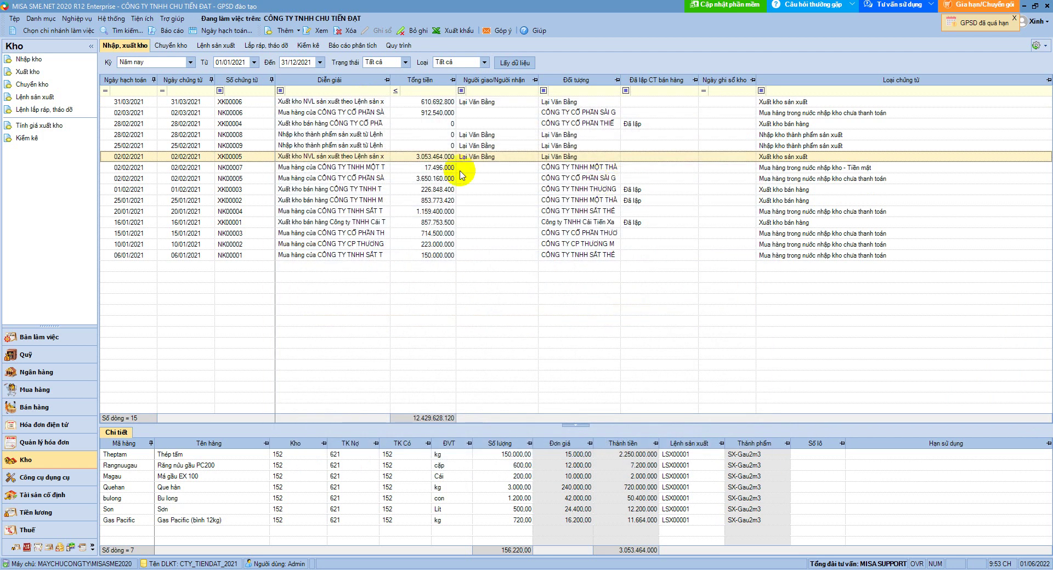
# Check the item lines of the February finished-goods receipts and the cost-of-goods details of the 28/02/2021 sales voucher
pyautogui.click(435, 102)
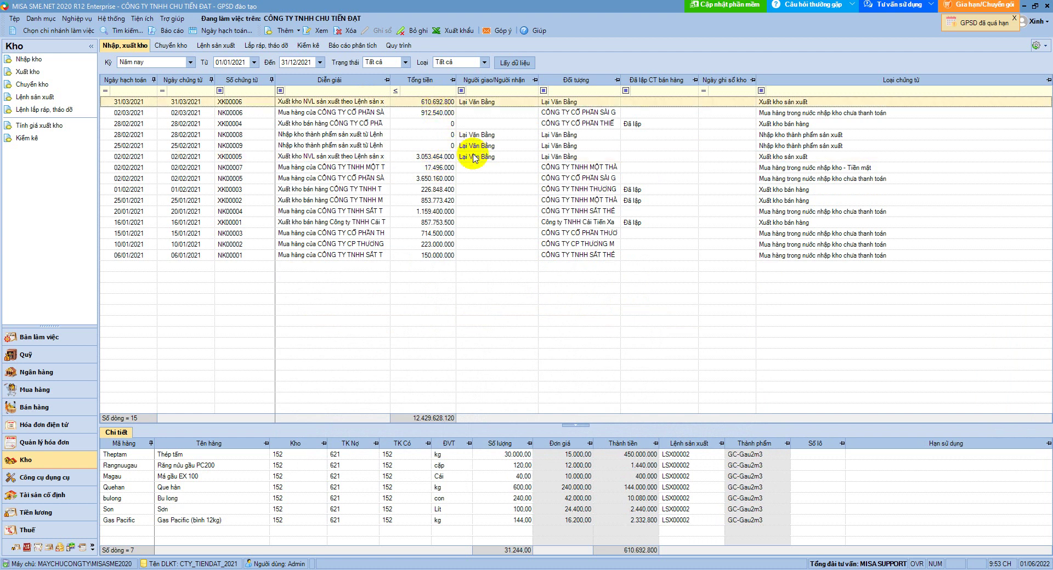
pyautogui.click(356, 135)
pyautogui.click(361, 147)
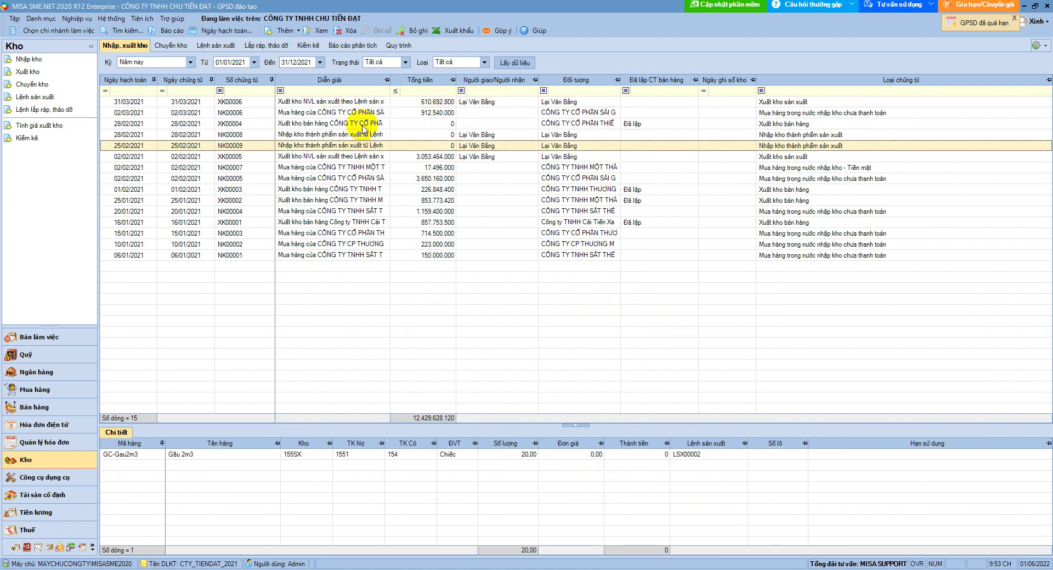
pyautogui.click(361, 124)
pyautogui.doubleClick(361, 124)
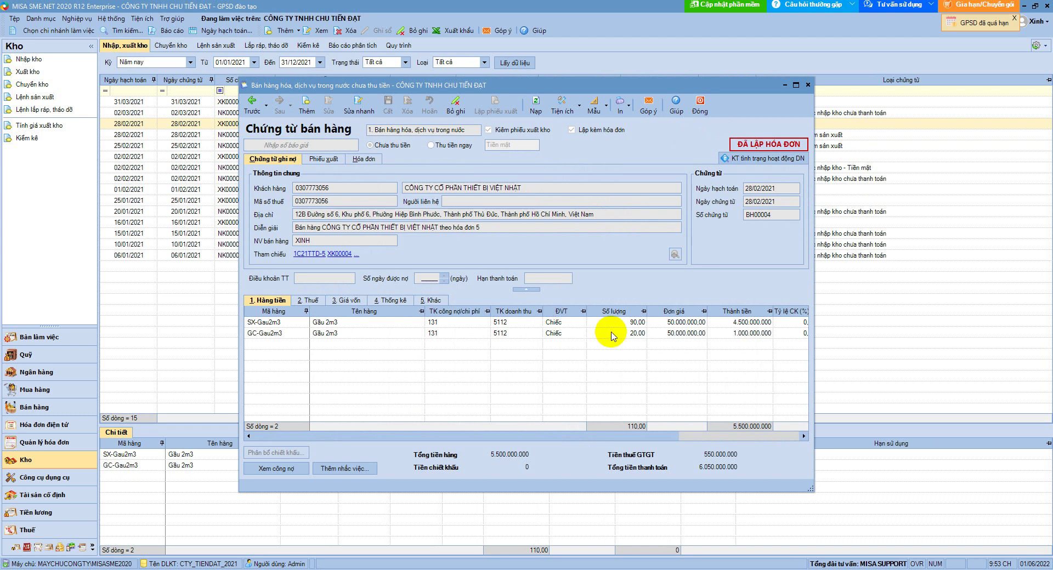
pyautogui.click(344, 300)
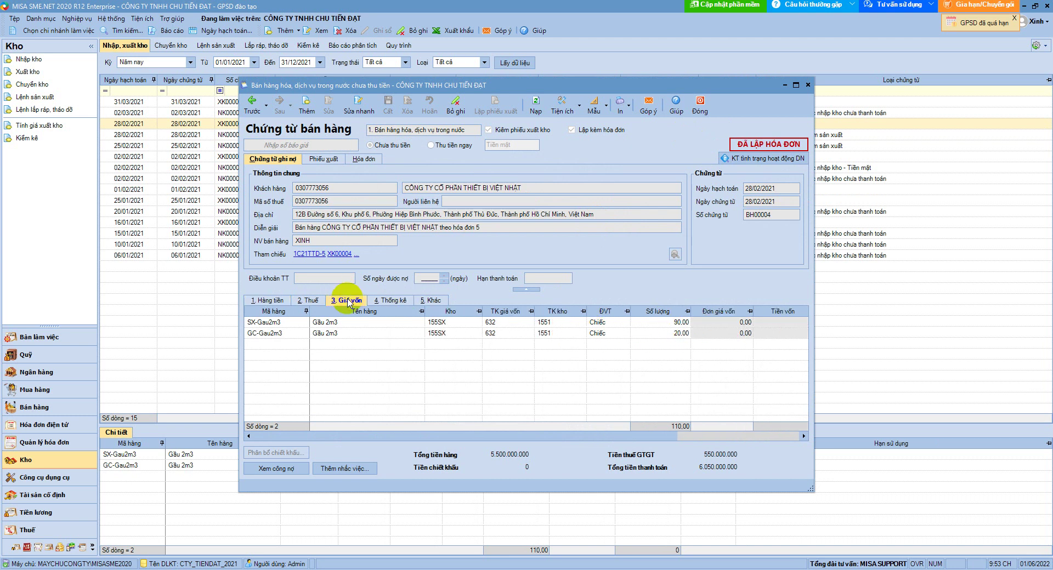
pyautogui.click(700, 105)
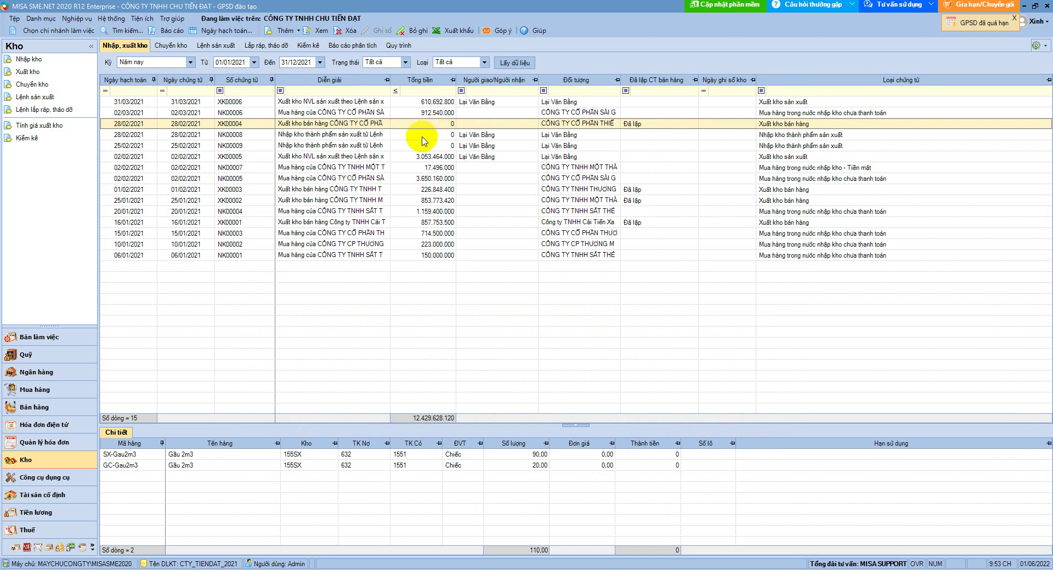
pyautogui.click(379, 136)
pyautogui.click(381, 144)
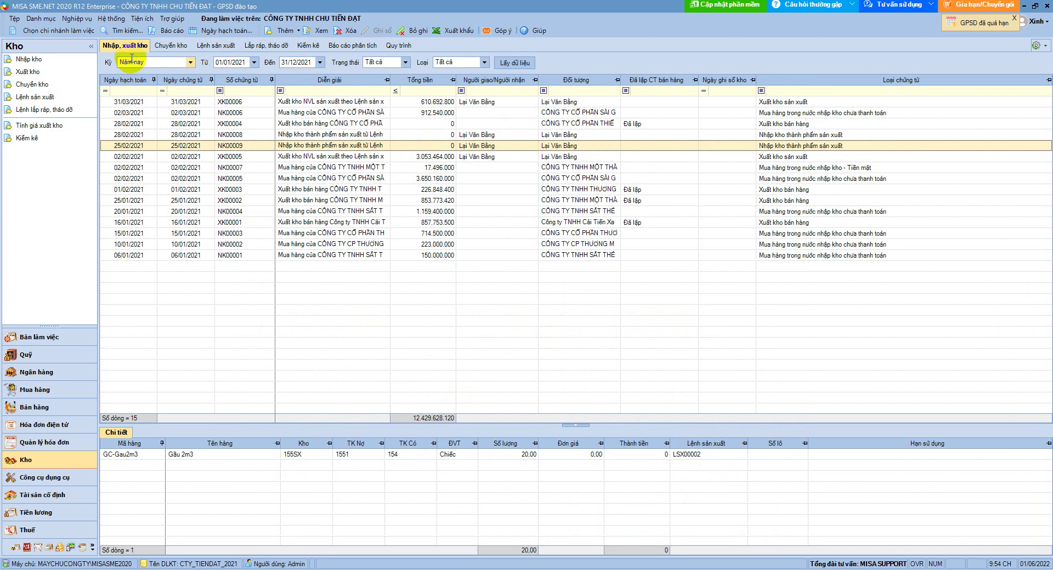
# Open the materials and goods catalogue, review the raw material norms of finished product Gau1,6m3, and close the item
pyautogui.click(49, 19)
pyautogui.moveTo(77, 110)
pyautogui.click(153, 105)
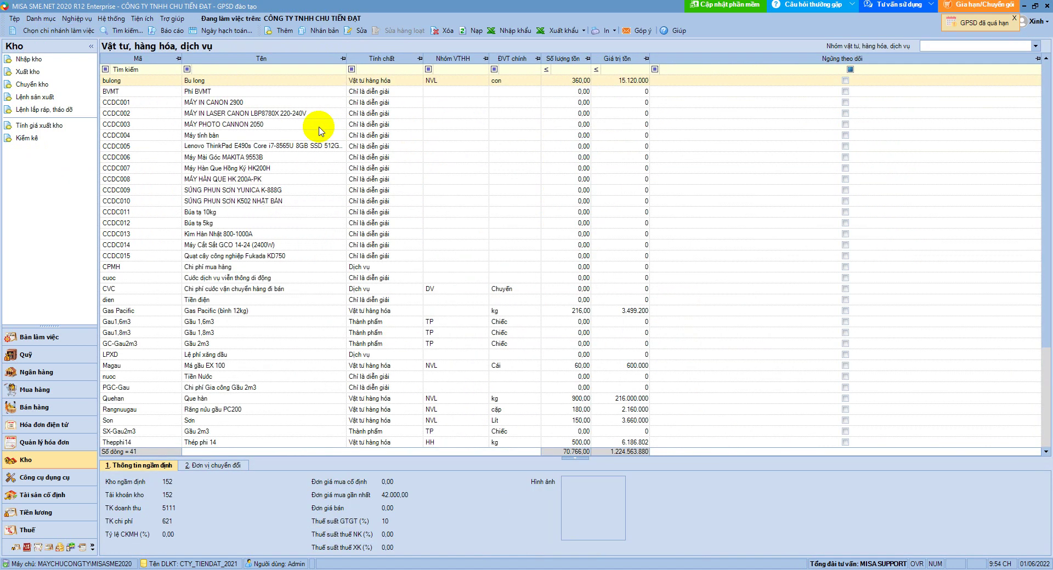
pyautogui.doubleClick(207, 323)
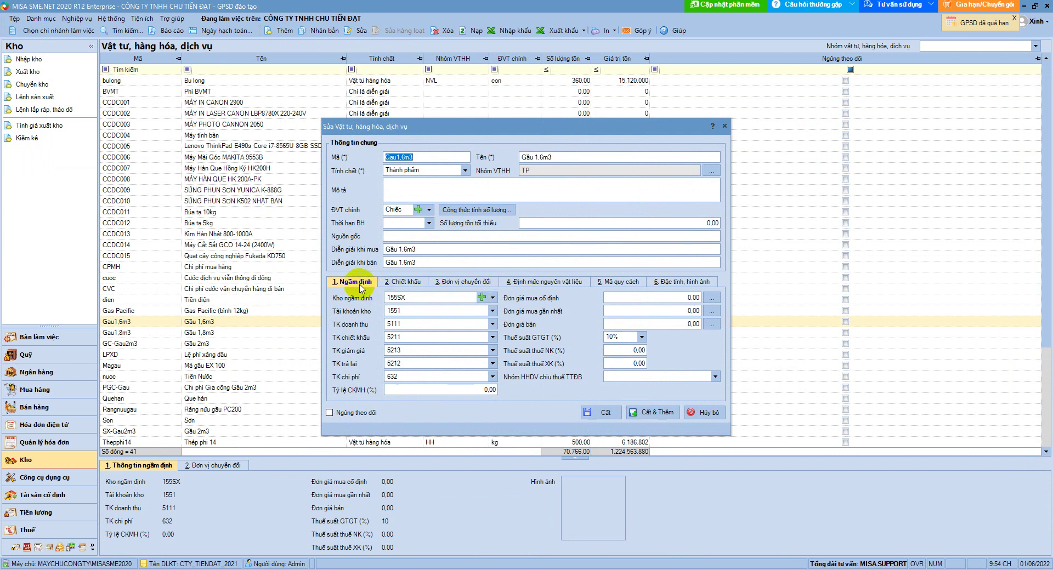
pyautogui.click(529, 282)
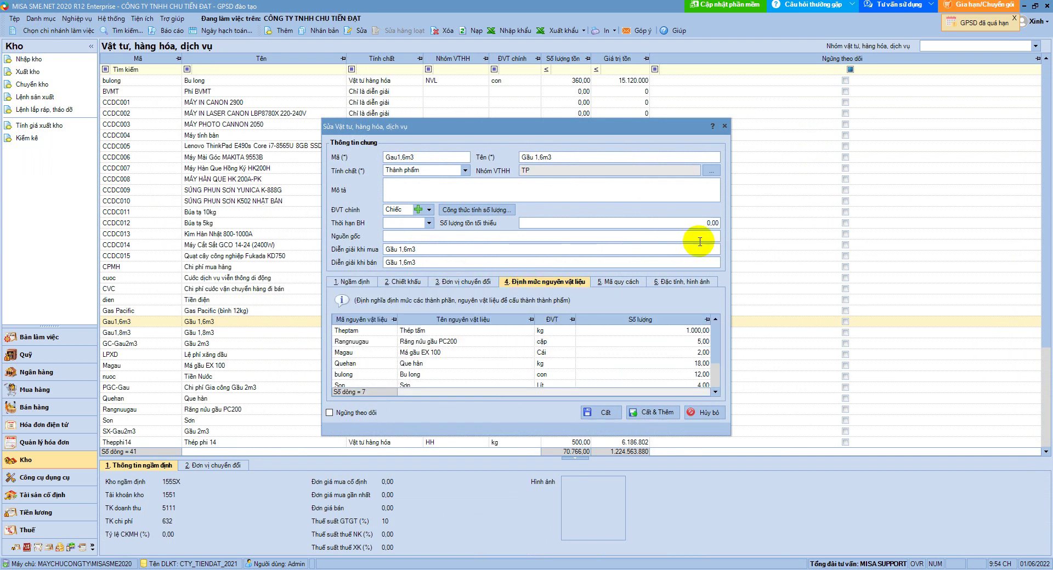
pyautogui.click(724, 126)
# Open the cost object catalogue, view the finished products selectable for a new "Sản phẩm" cost object, and discard the new entry
pyautogui.click(43, 18)
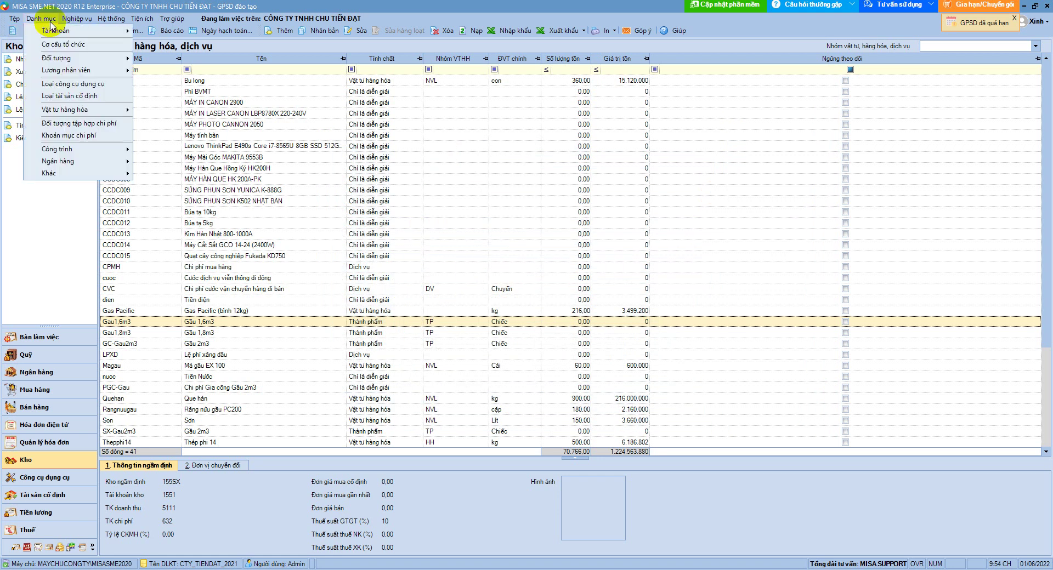
pyautogui.click(79, 125)
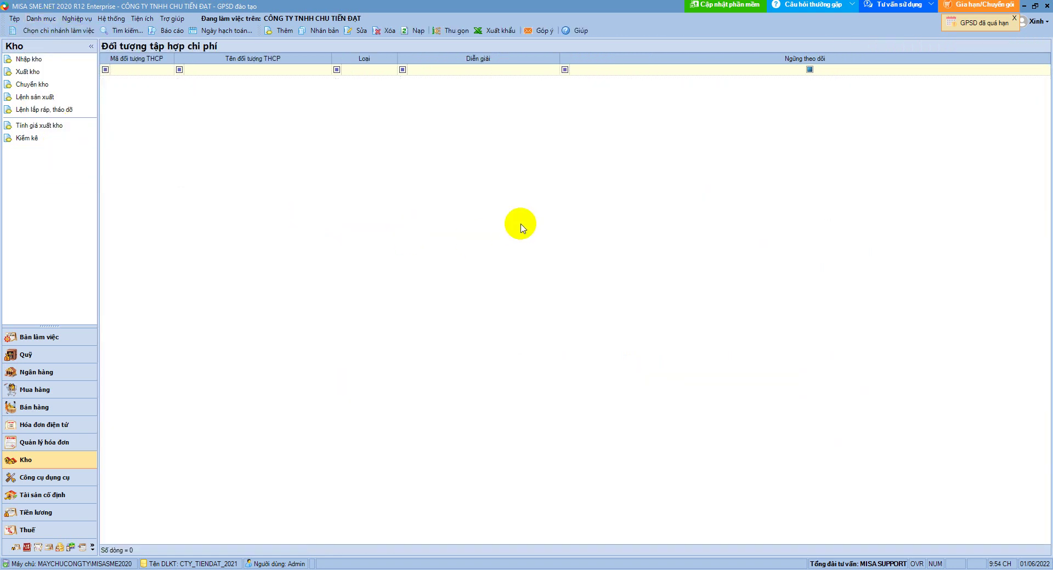
pyautogui.click(282, 31)
pyautogui.click(504, 209)
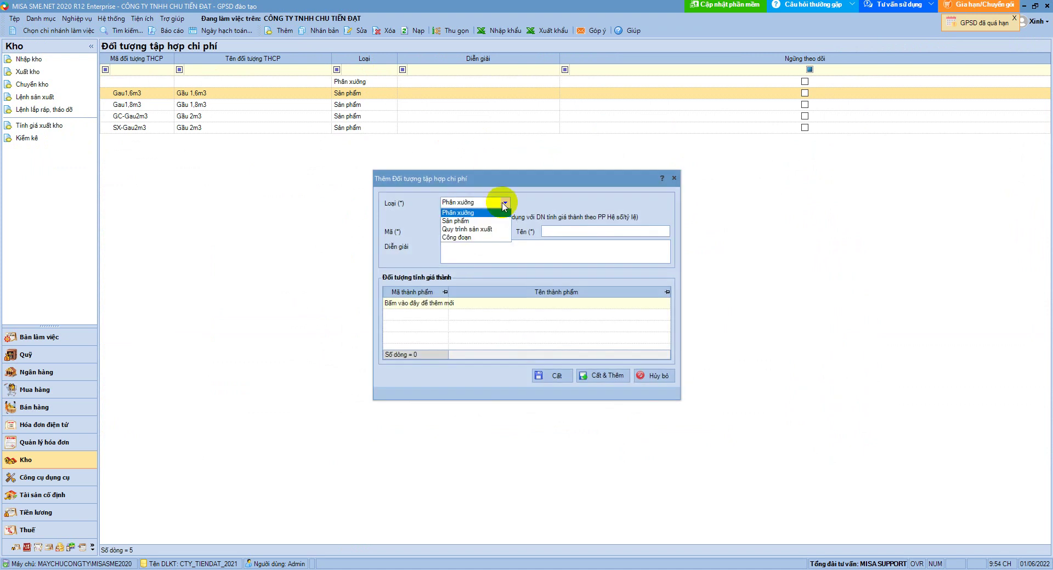
pyautogui.click(466, 219)
pyautogui.click(665, 203)
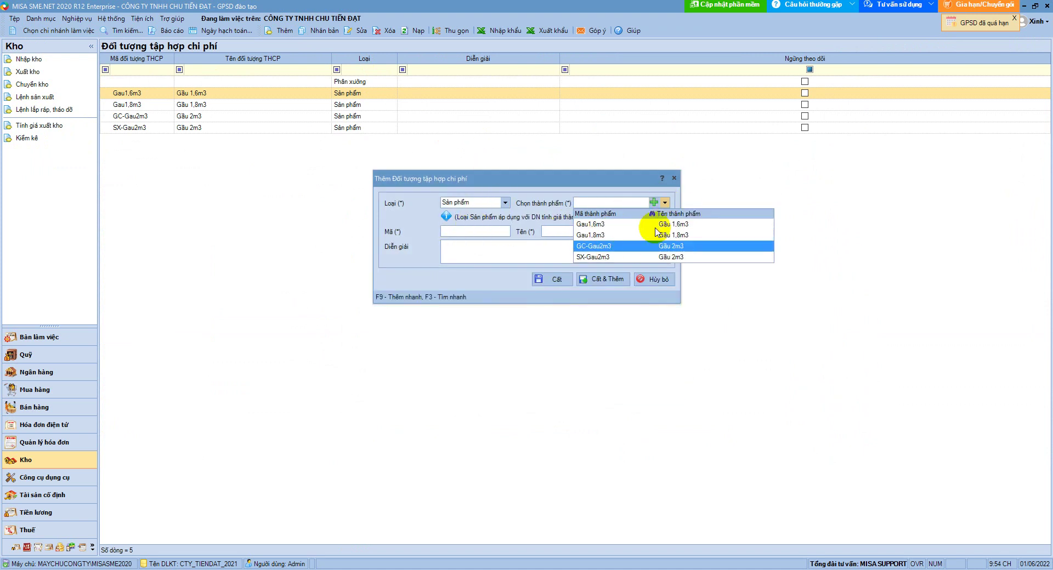
pyautogui.click(674, 178)
pyautogui.click(674, 178)
pyautogui.click(547, 330)
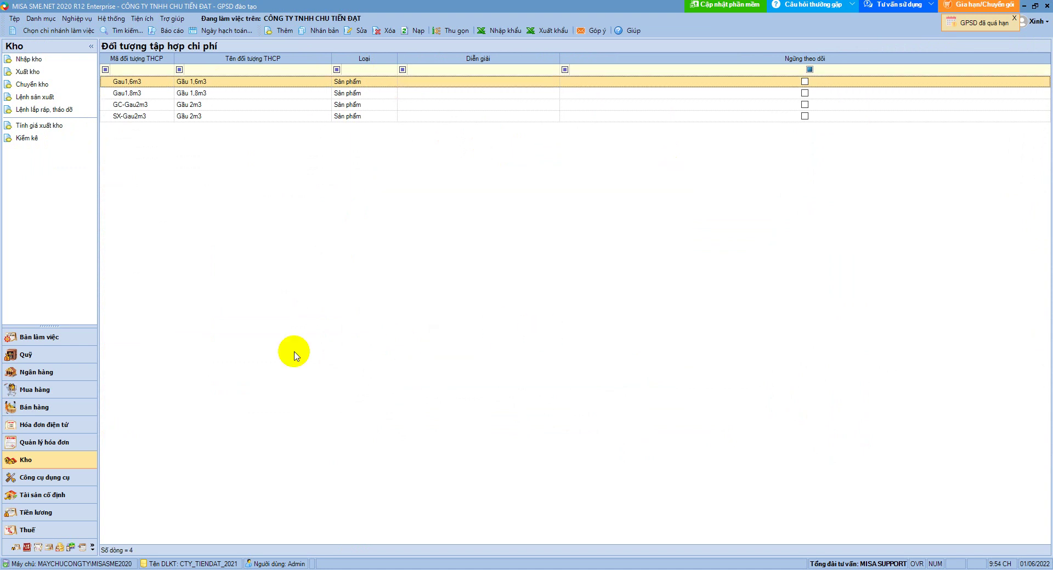
# Open the production orders in the warehouse module, review the finished product and material norms of order LSX00002, and close it
pyautogui.click(31, 460)
pyautogui.click(206, 46)
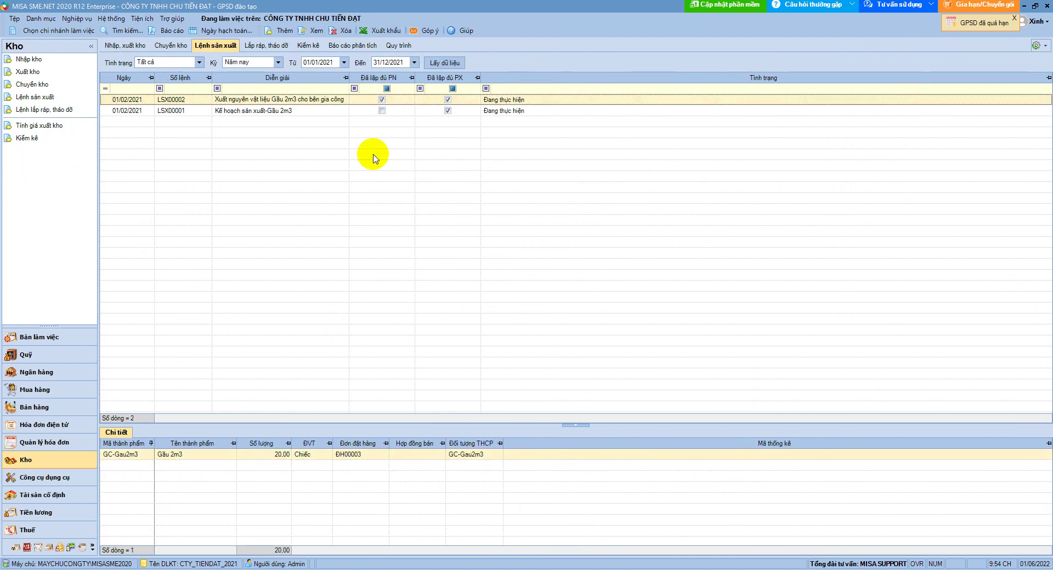
pyautogui.doubleClick(283, 99)
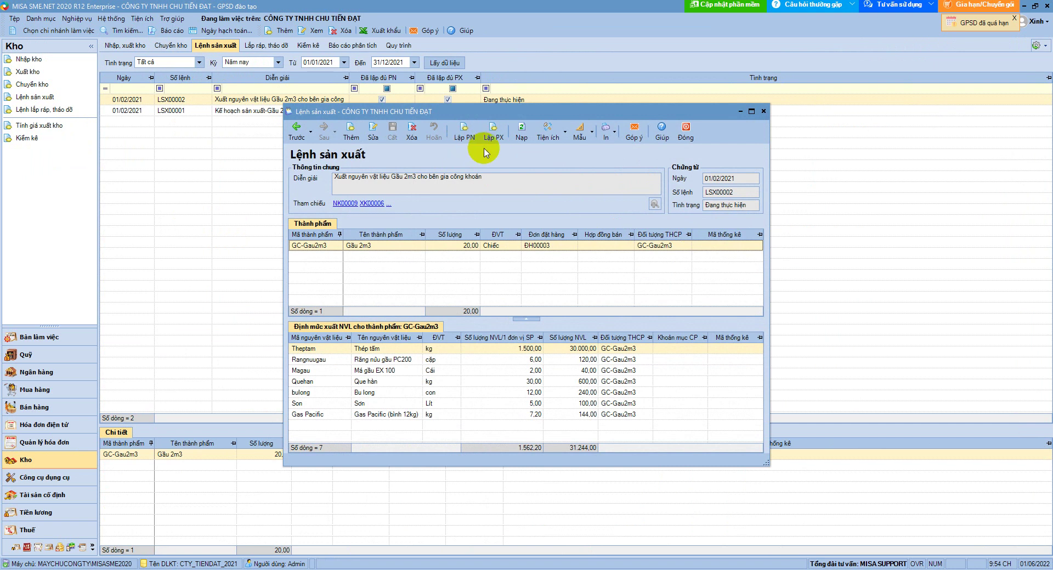
pyautogui.click(683, 137)
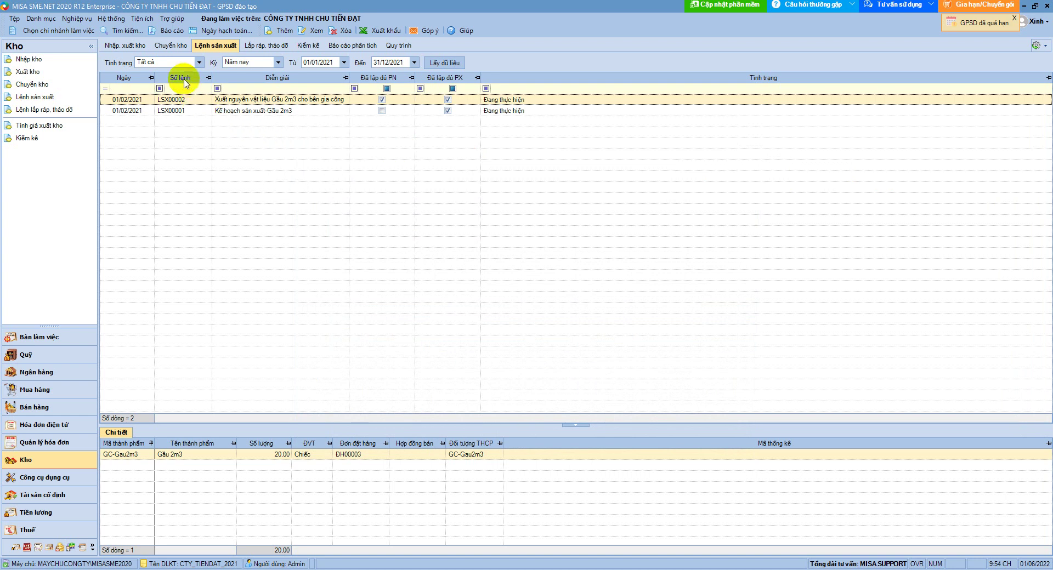
# Look up the warehouse issue price calculation command, and compare the material lines of production issues XK00005 and XK00006 in the stock voucher list
pyautogui.click(84, 22)
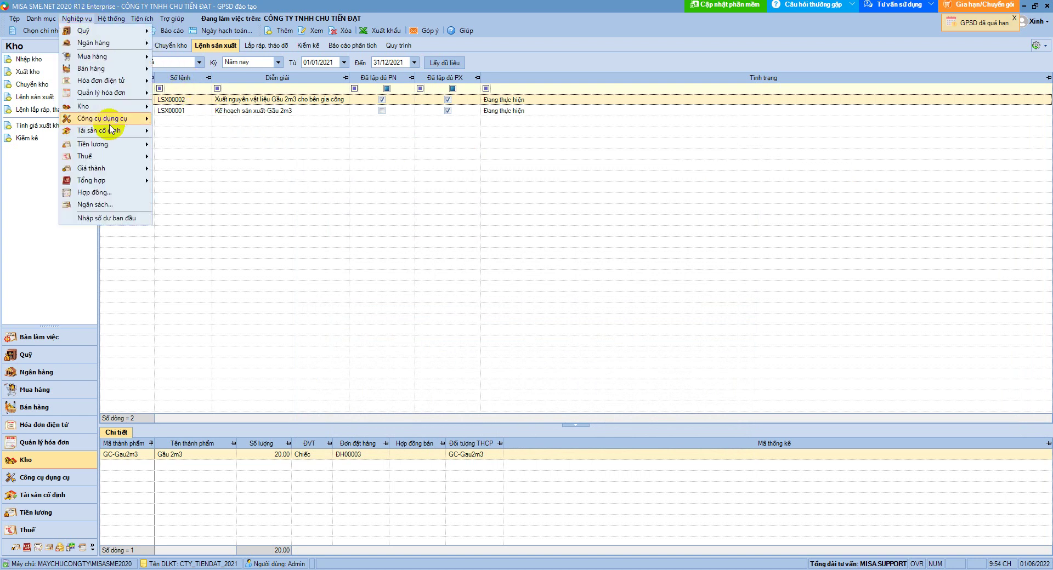
pyautogui.moveTo(104, 109)
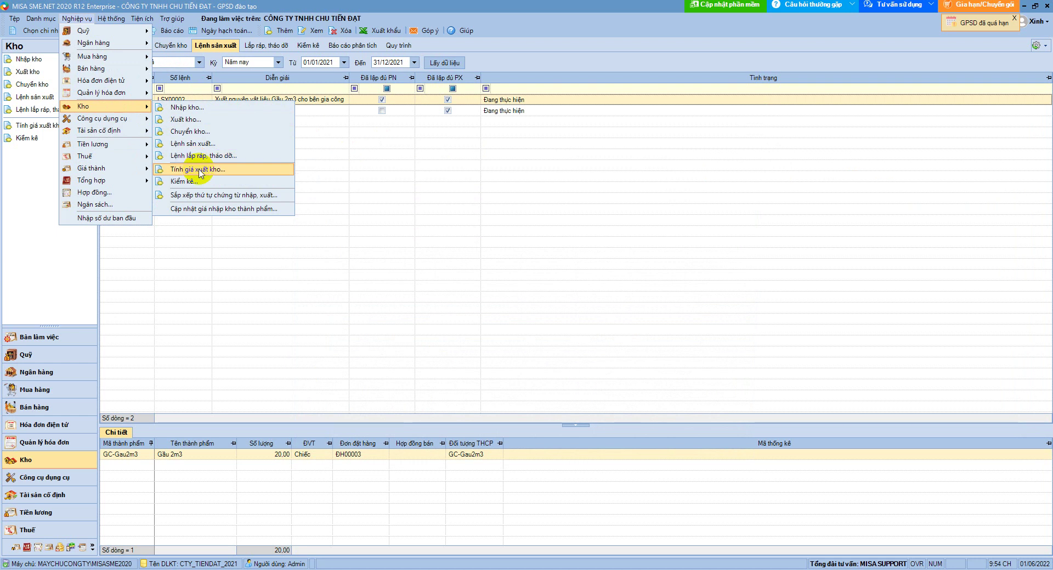
pyautogui.click(141, 44)
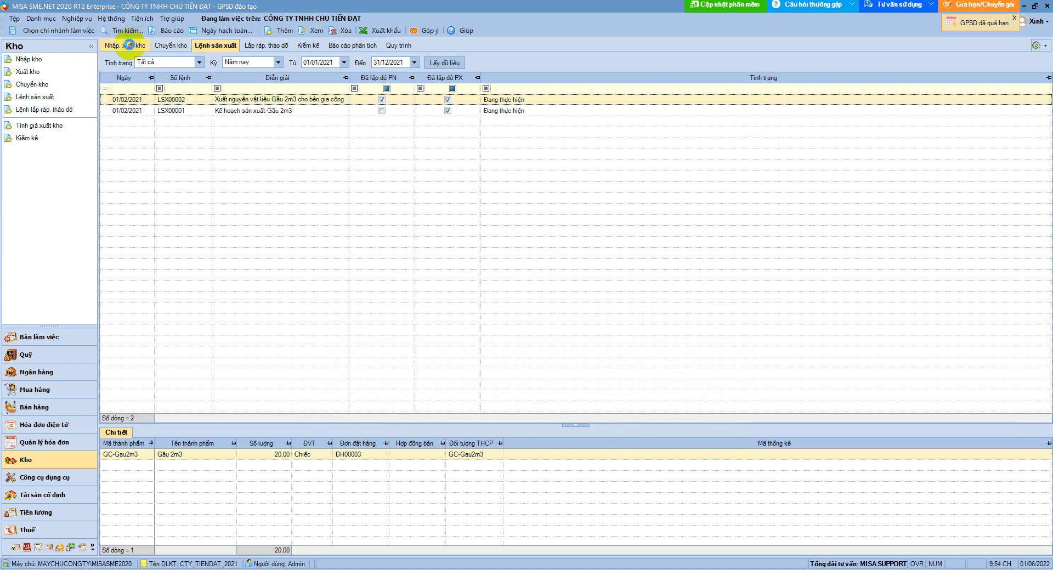
pyautogui.click(131, 45)
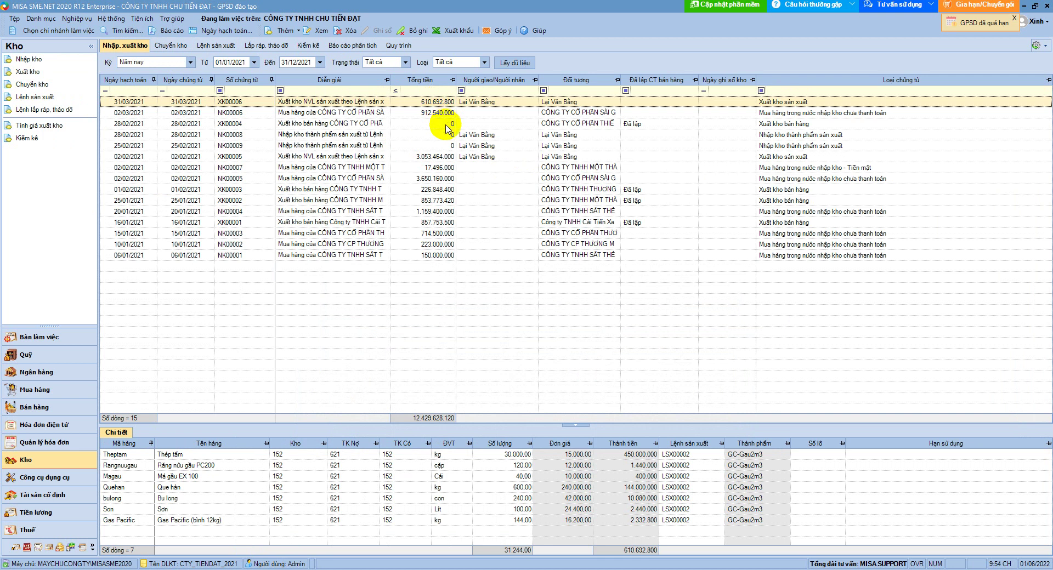
pyautogui.click(345, 157)
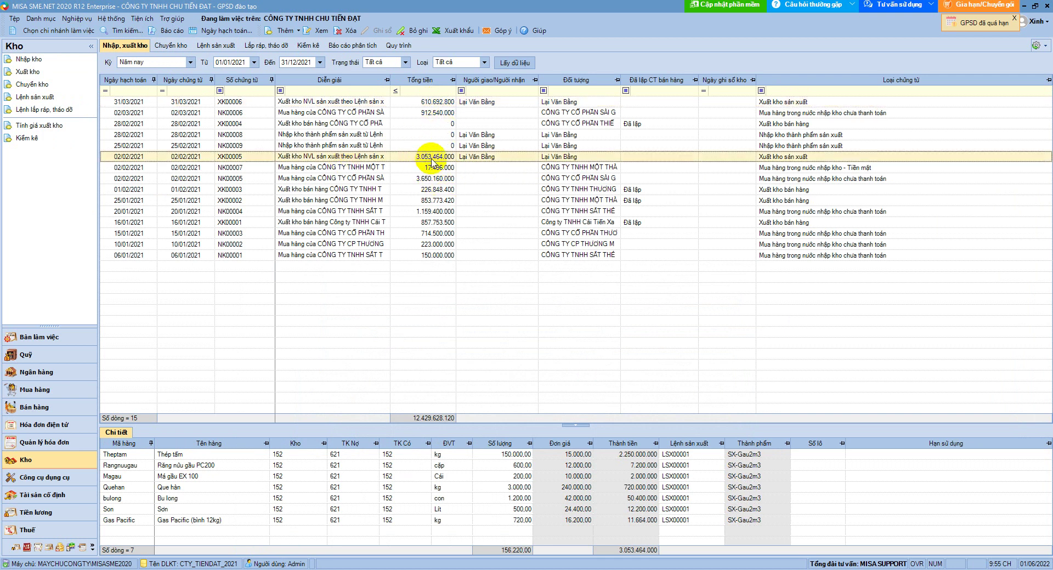
pyautogui.click(422, 103)
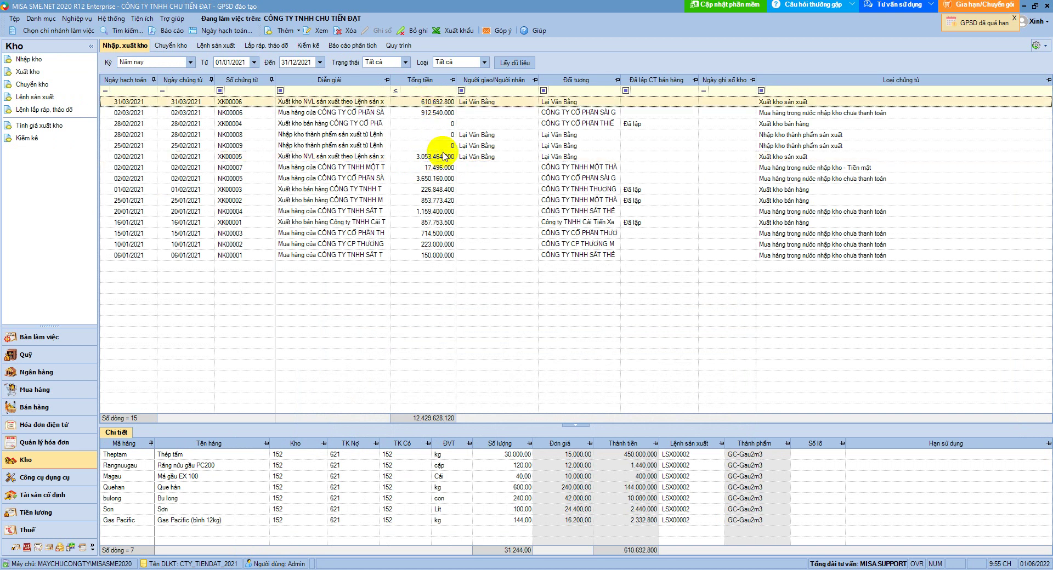